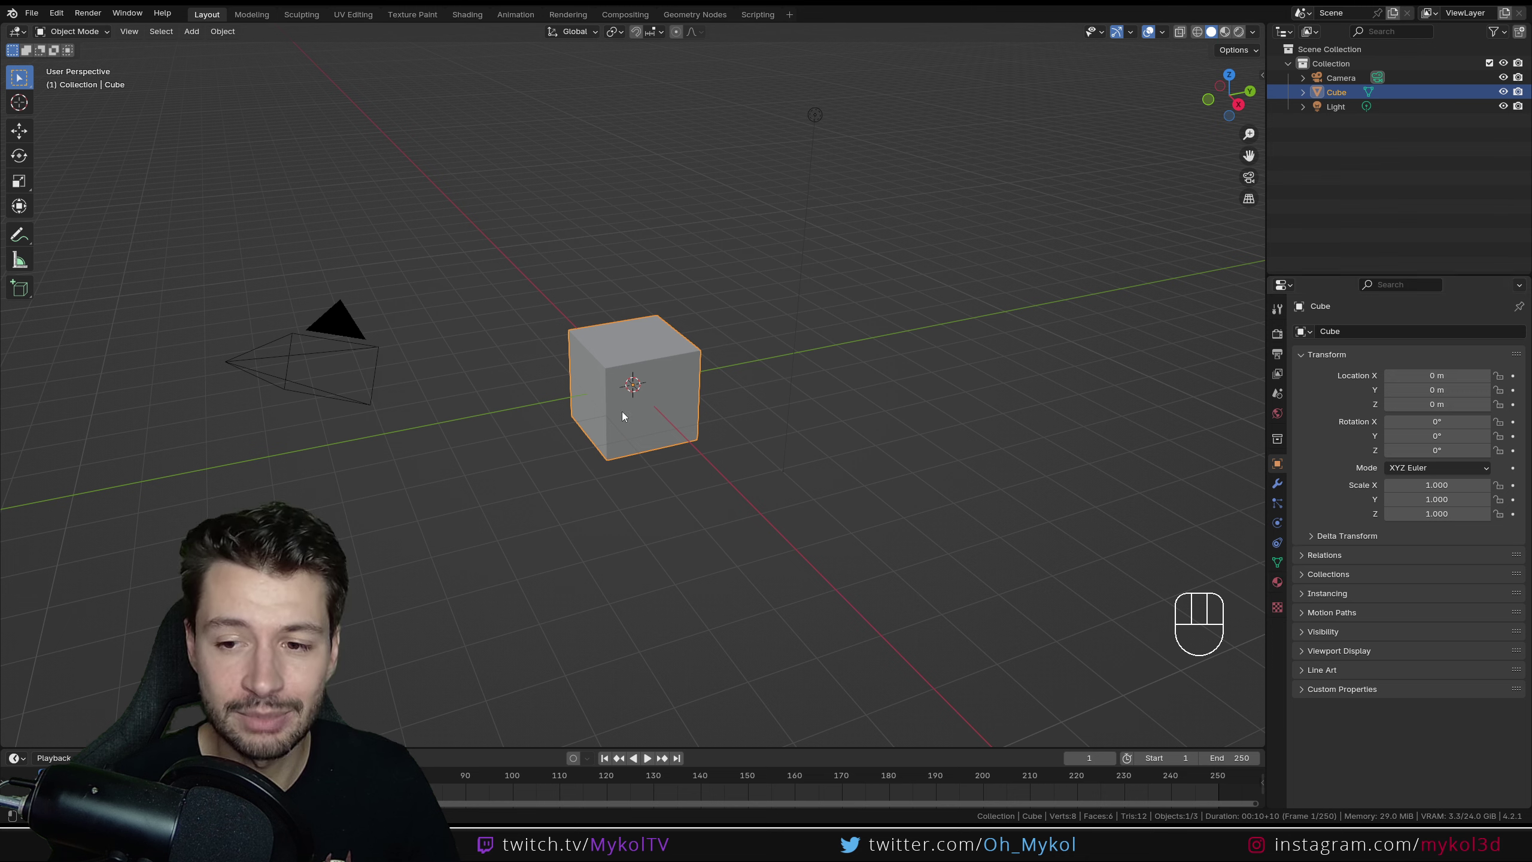
Step: Display the material settings of the default cube and widen the properties area to make them easier to read
left_click(366, 356)
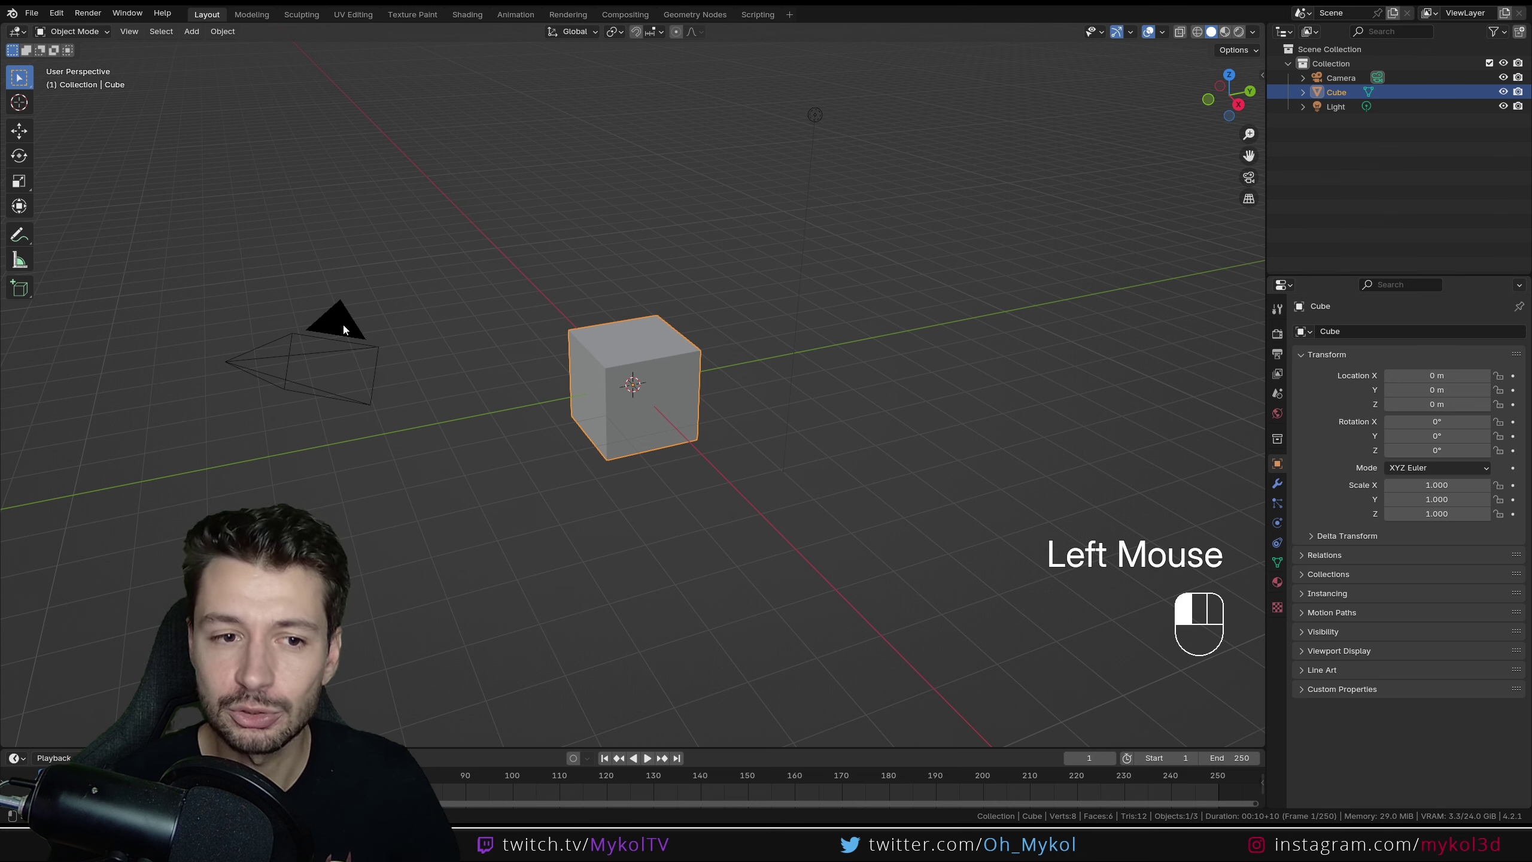
left_click(814, 115)
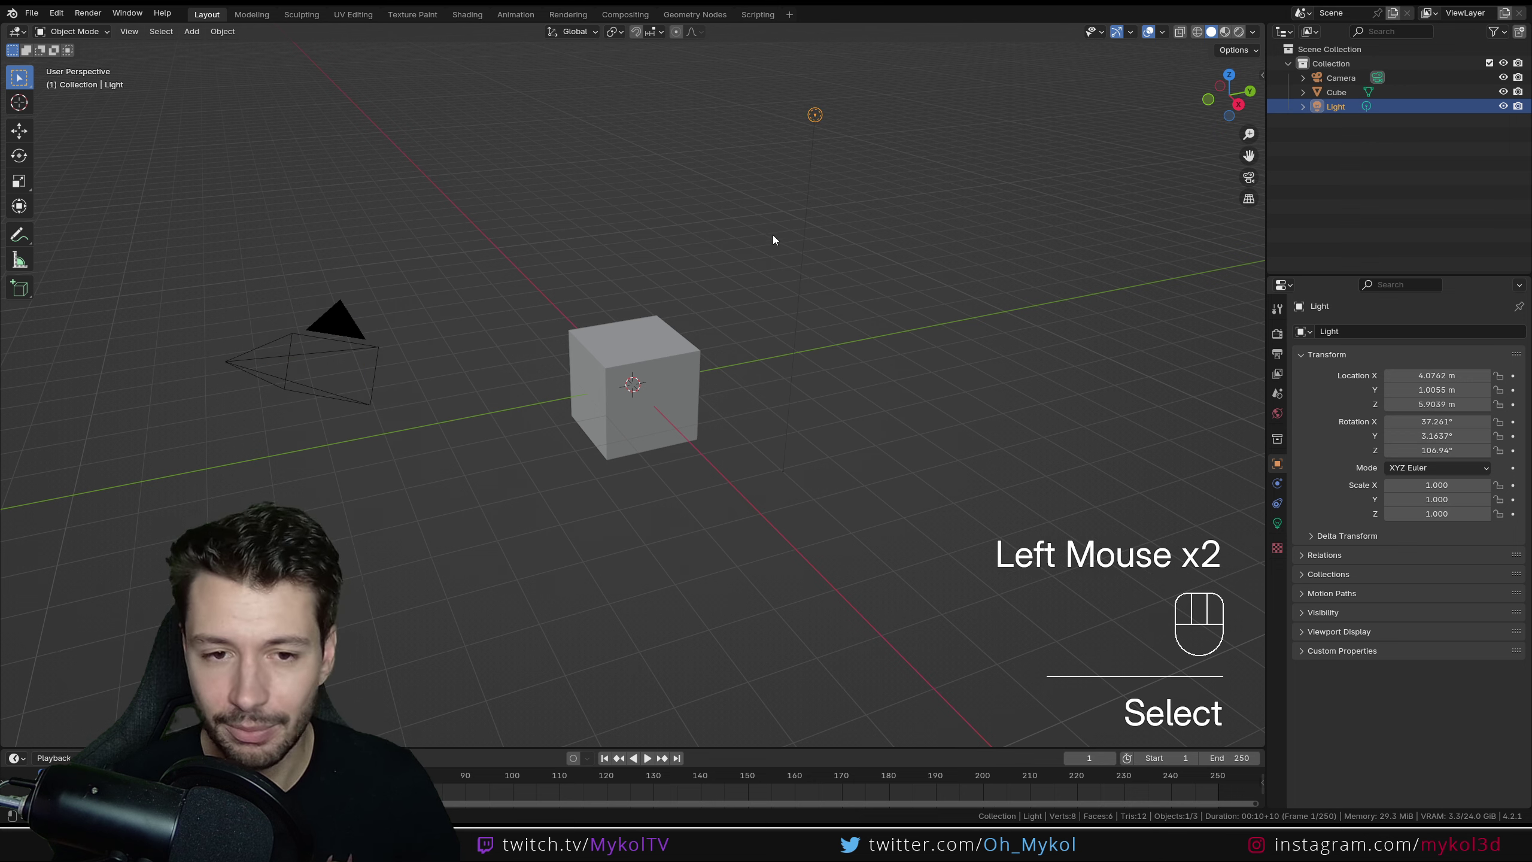
left_click(627, 364)
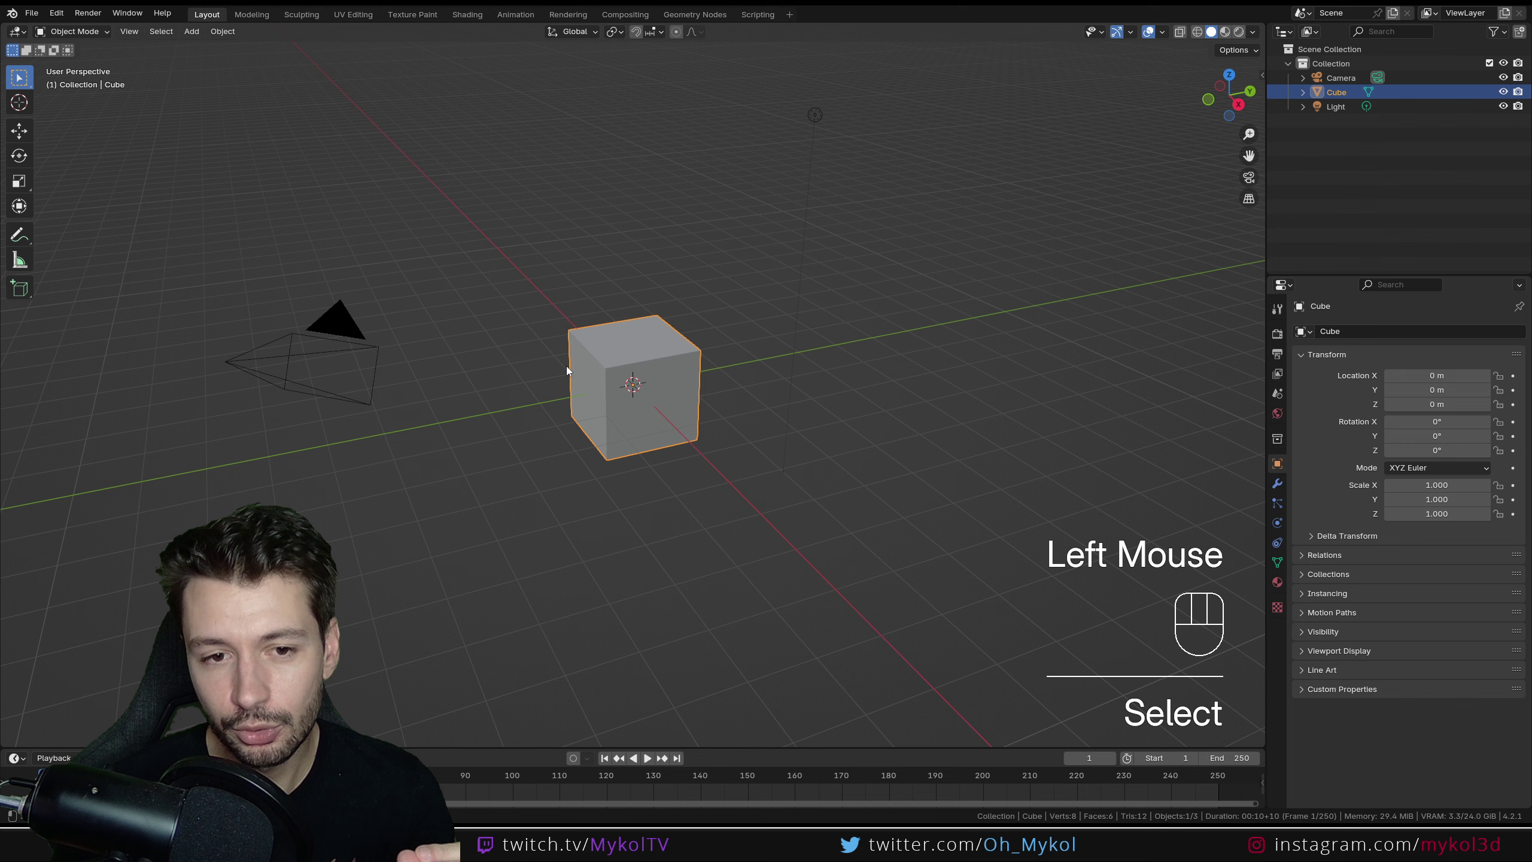
left_click(1276, 582)
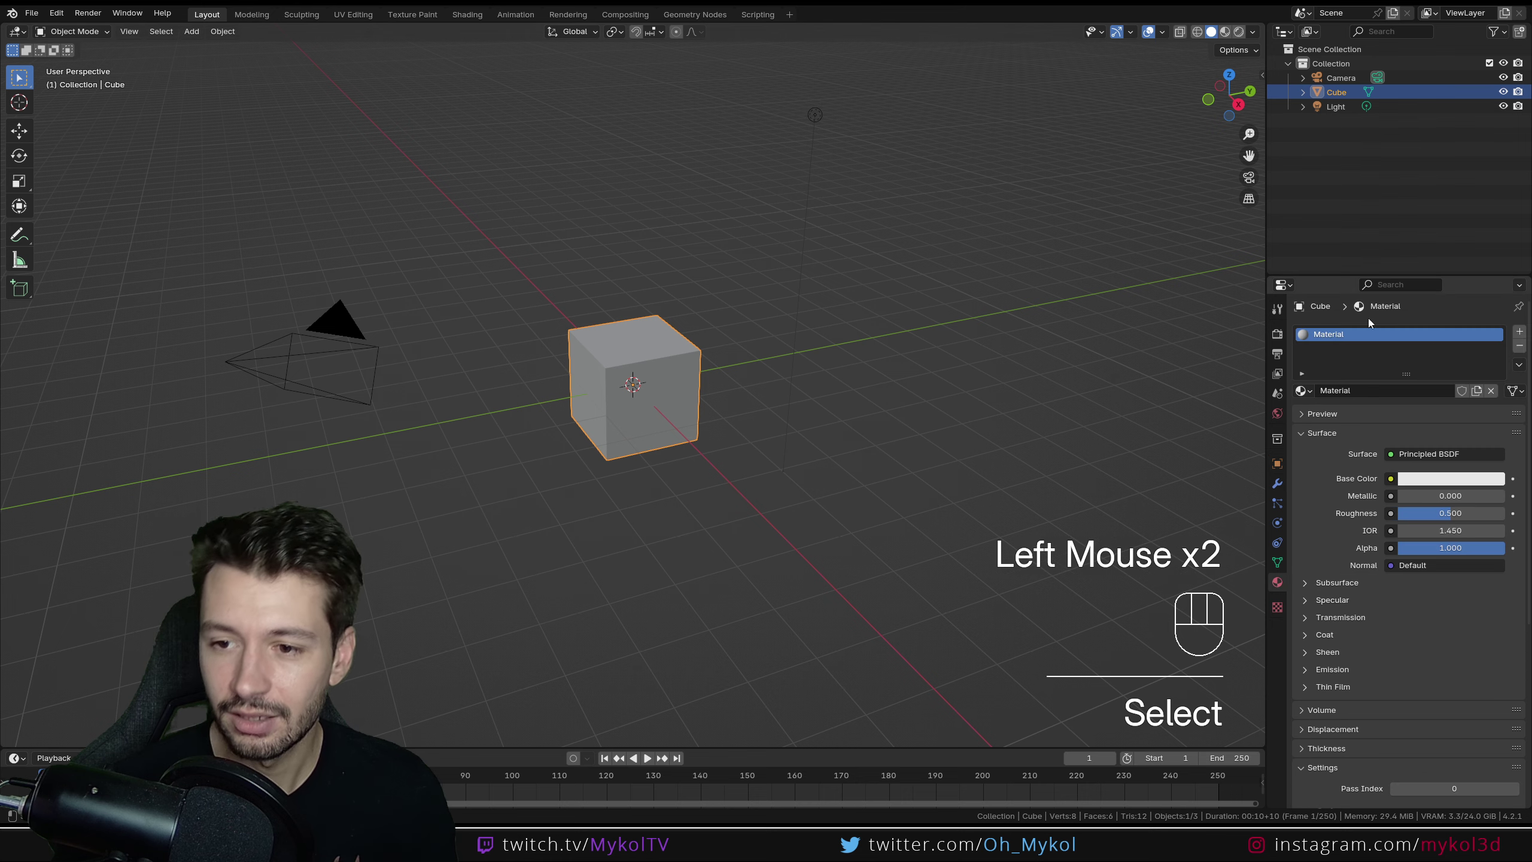
left_click_drag(1265, 238, 967, 239)
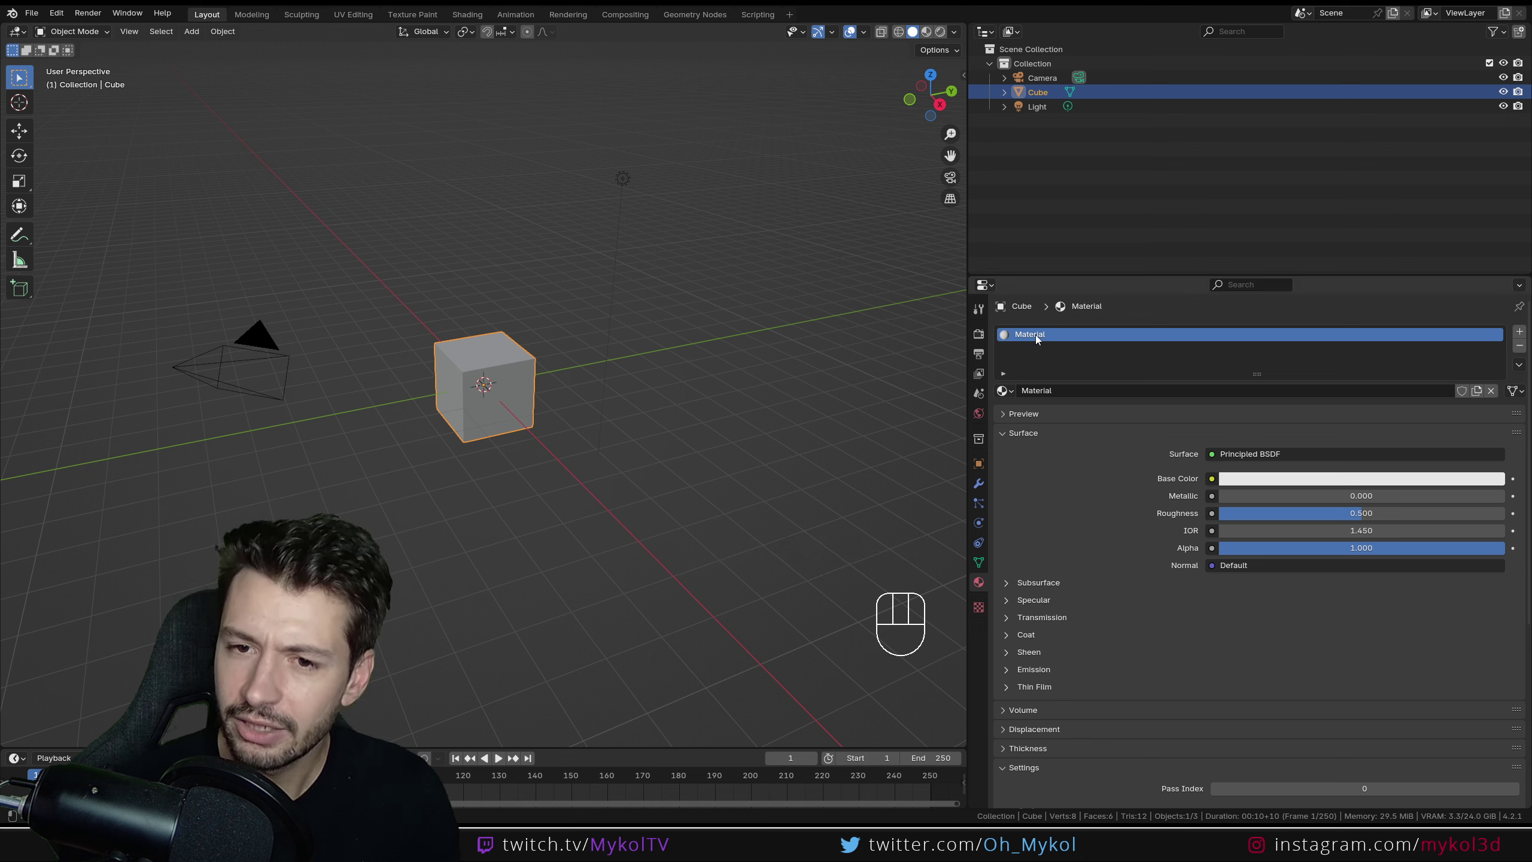
Step: Rename the cube's material to Material2
left_click(1088, 390)
left_click(1088, 390)
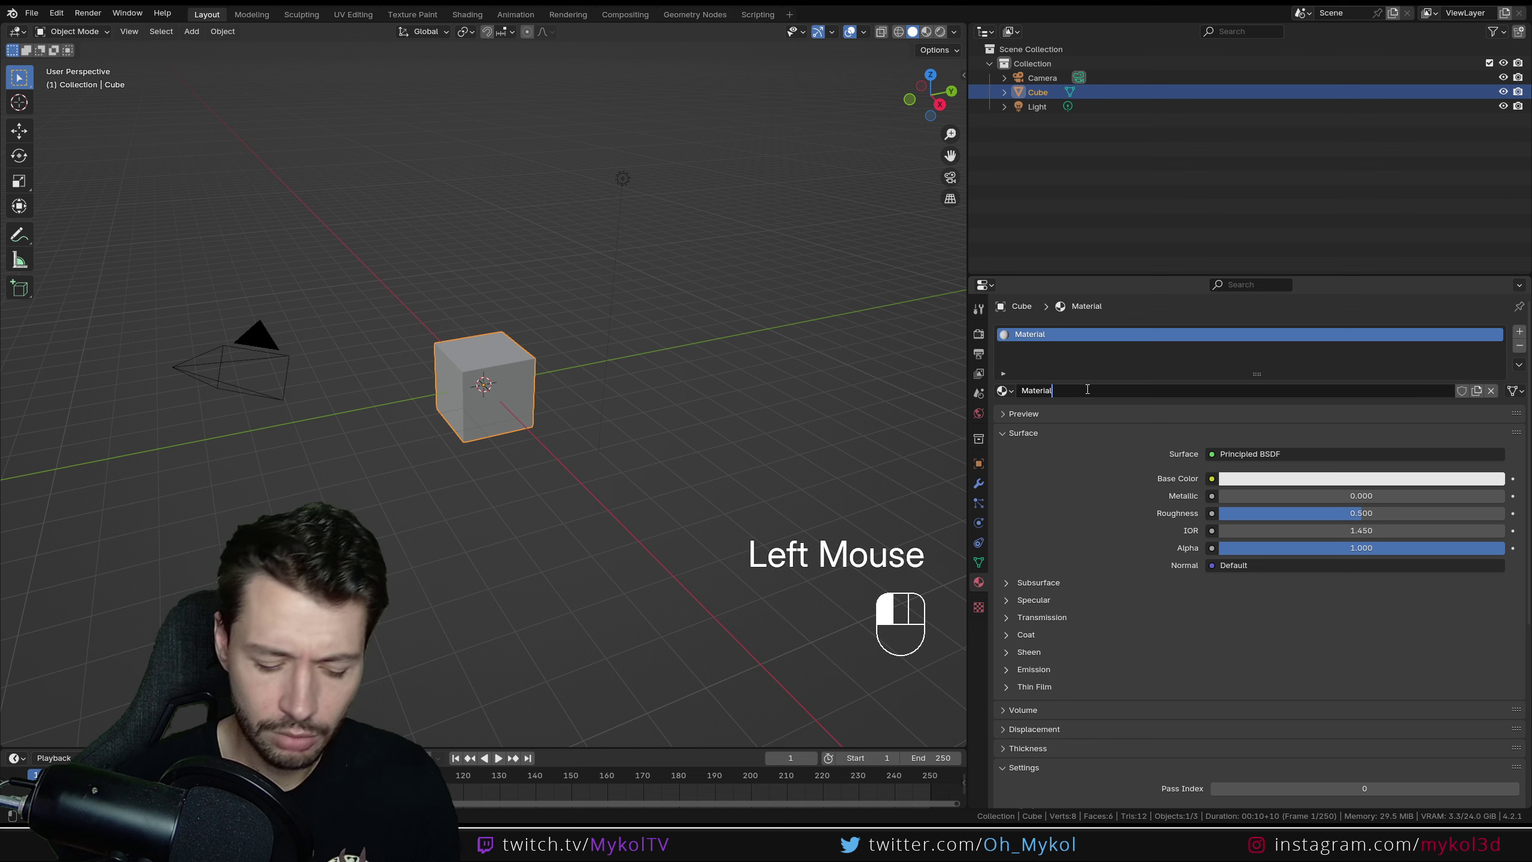
type("2")
key("Return")
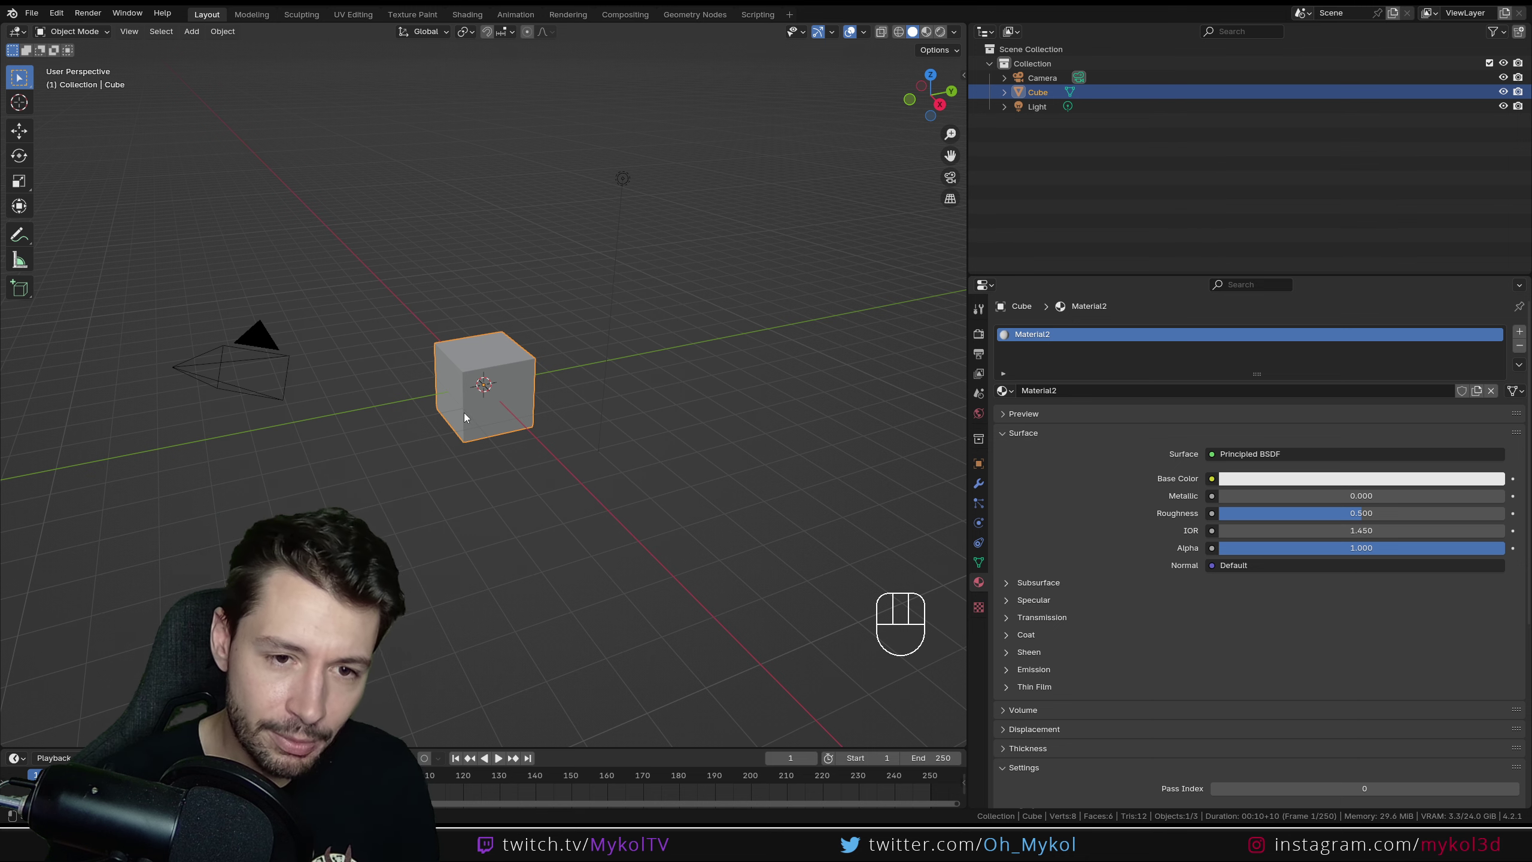
Step: Replace the default cube with a cylinder mesh and assign the existing Material2 to it
key("Delete")
key("shift+a")
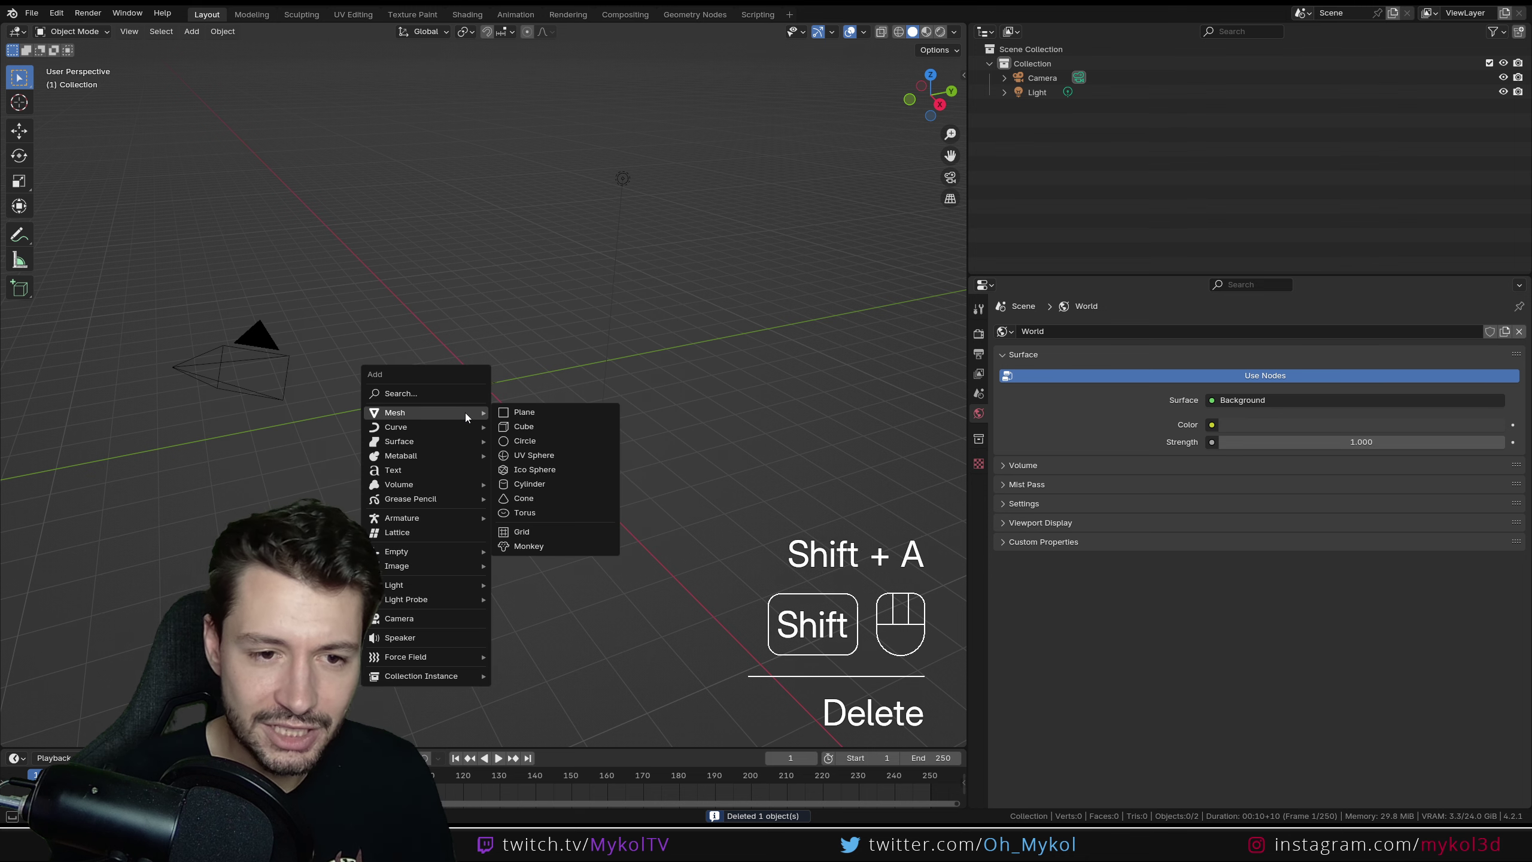
left_click(538, 487)
scroll(467, 549, "up", 3)
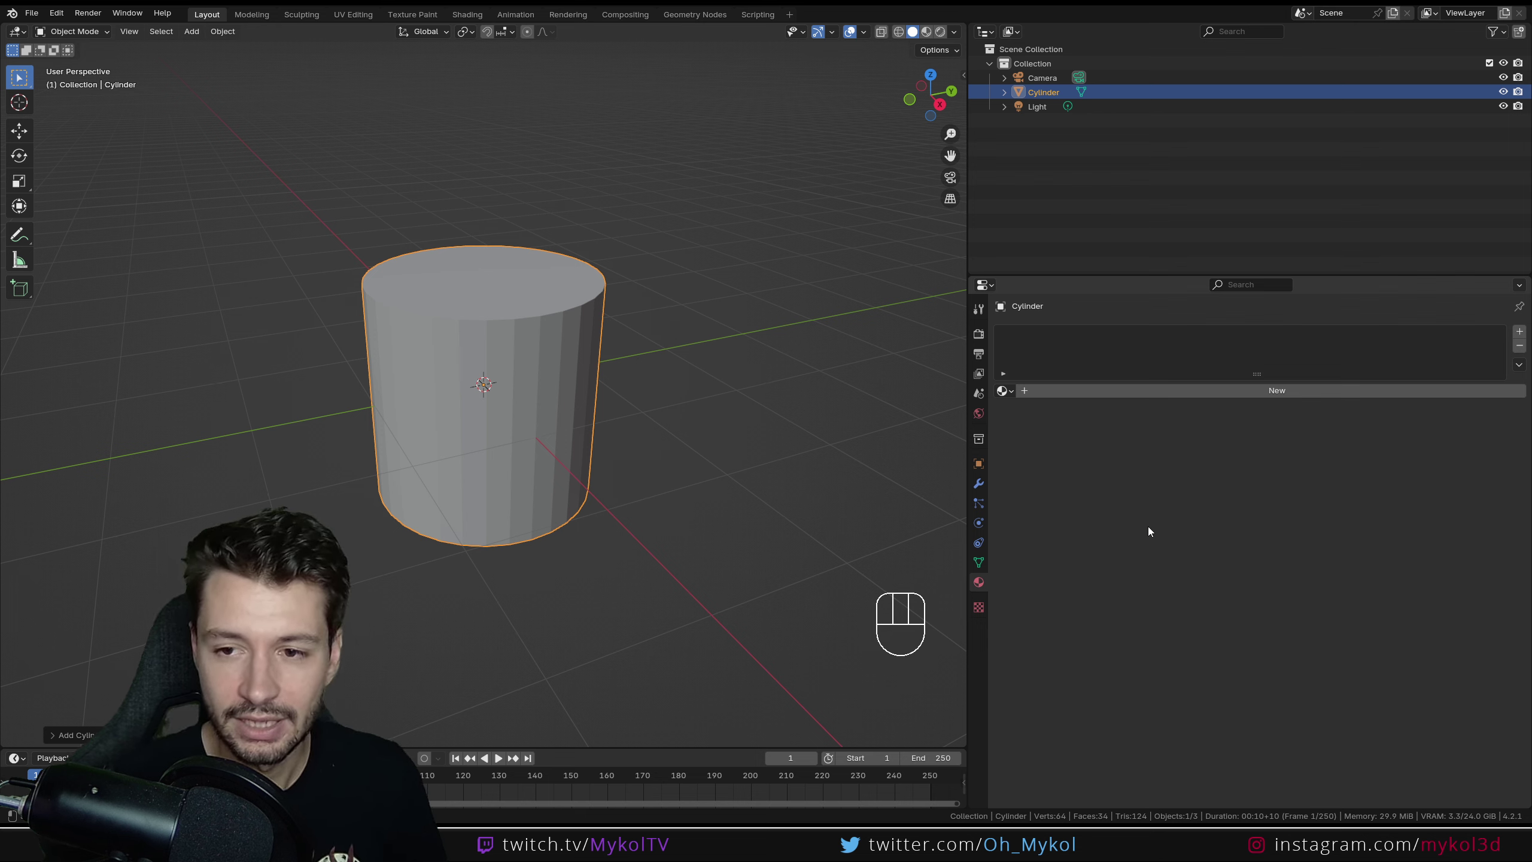
left_click(1004, 392)
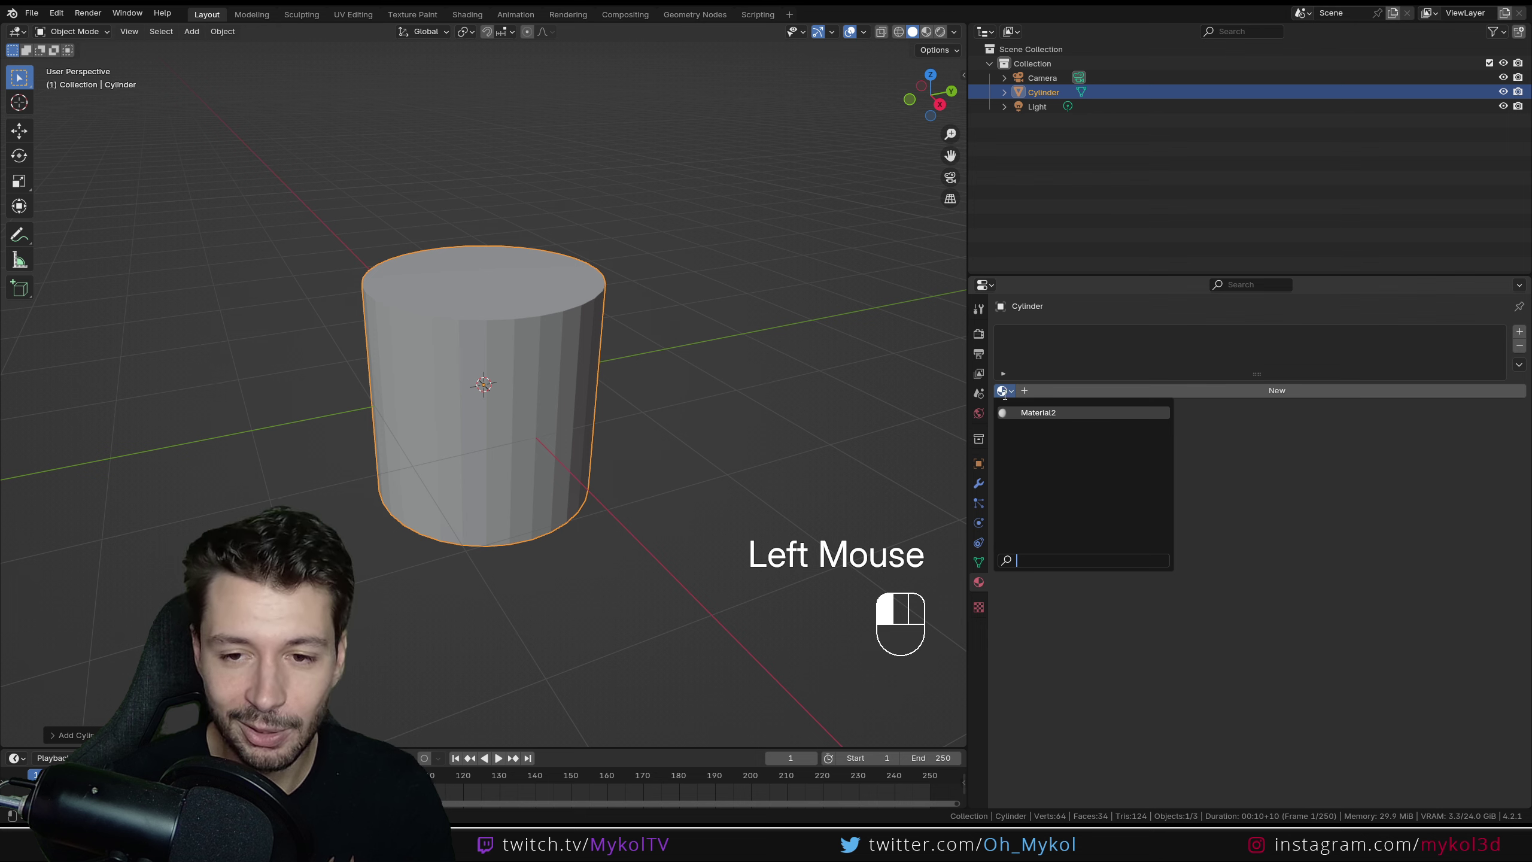
left_click(1066, 412)
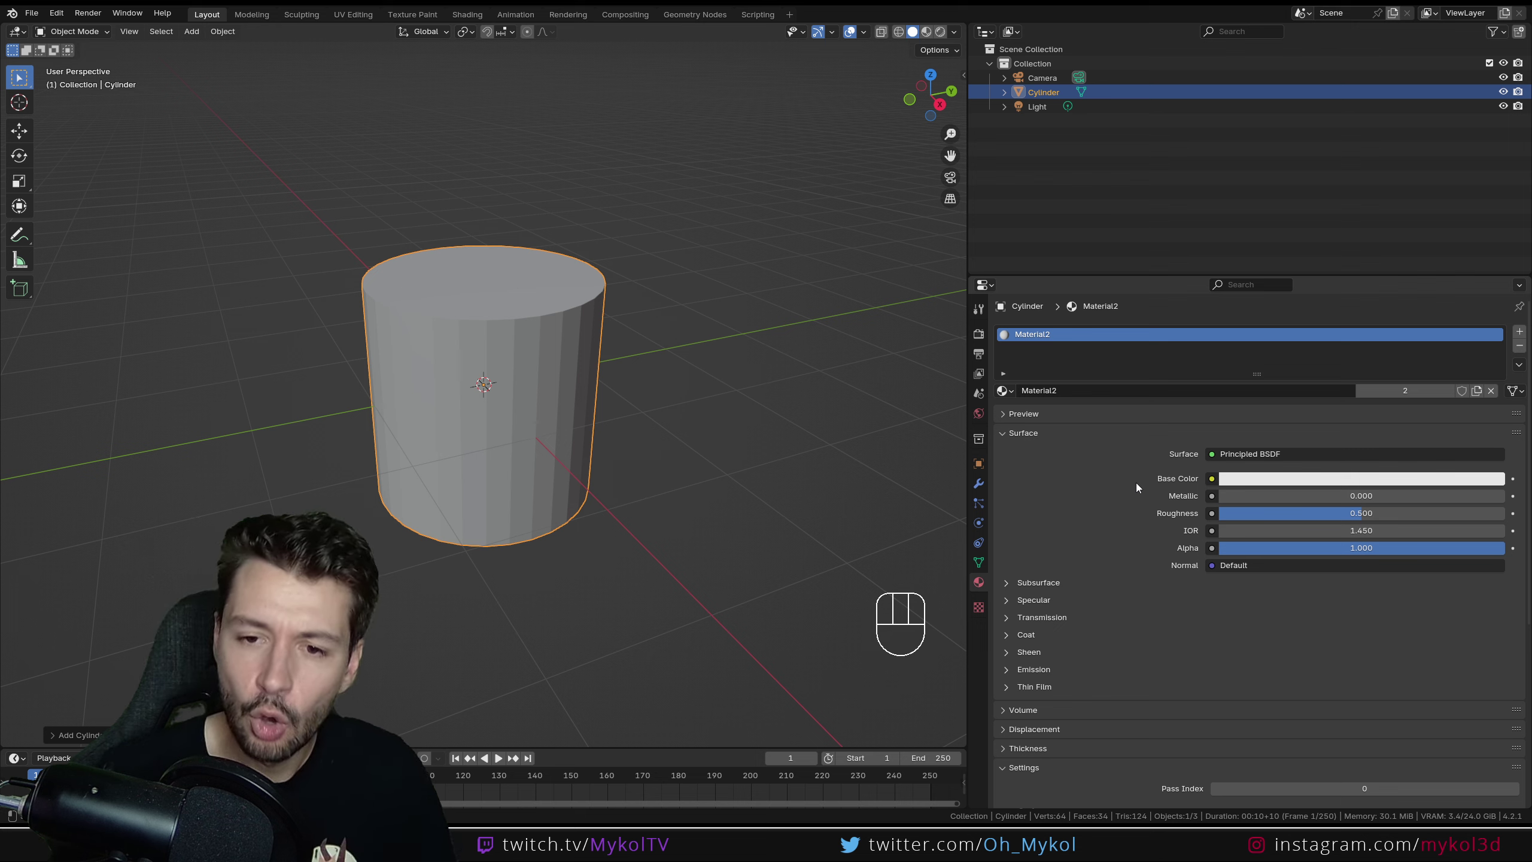
Step: Examine the preview of Material2 with the available shapes, including hair, shader ball, cloth and fluid, and return it to the sphere
left_click(1003, 414)
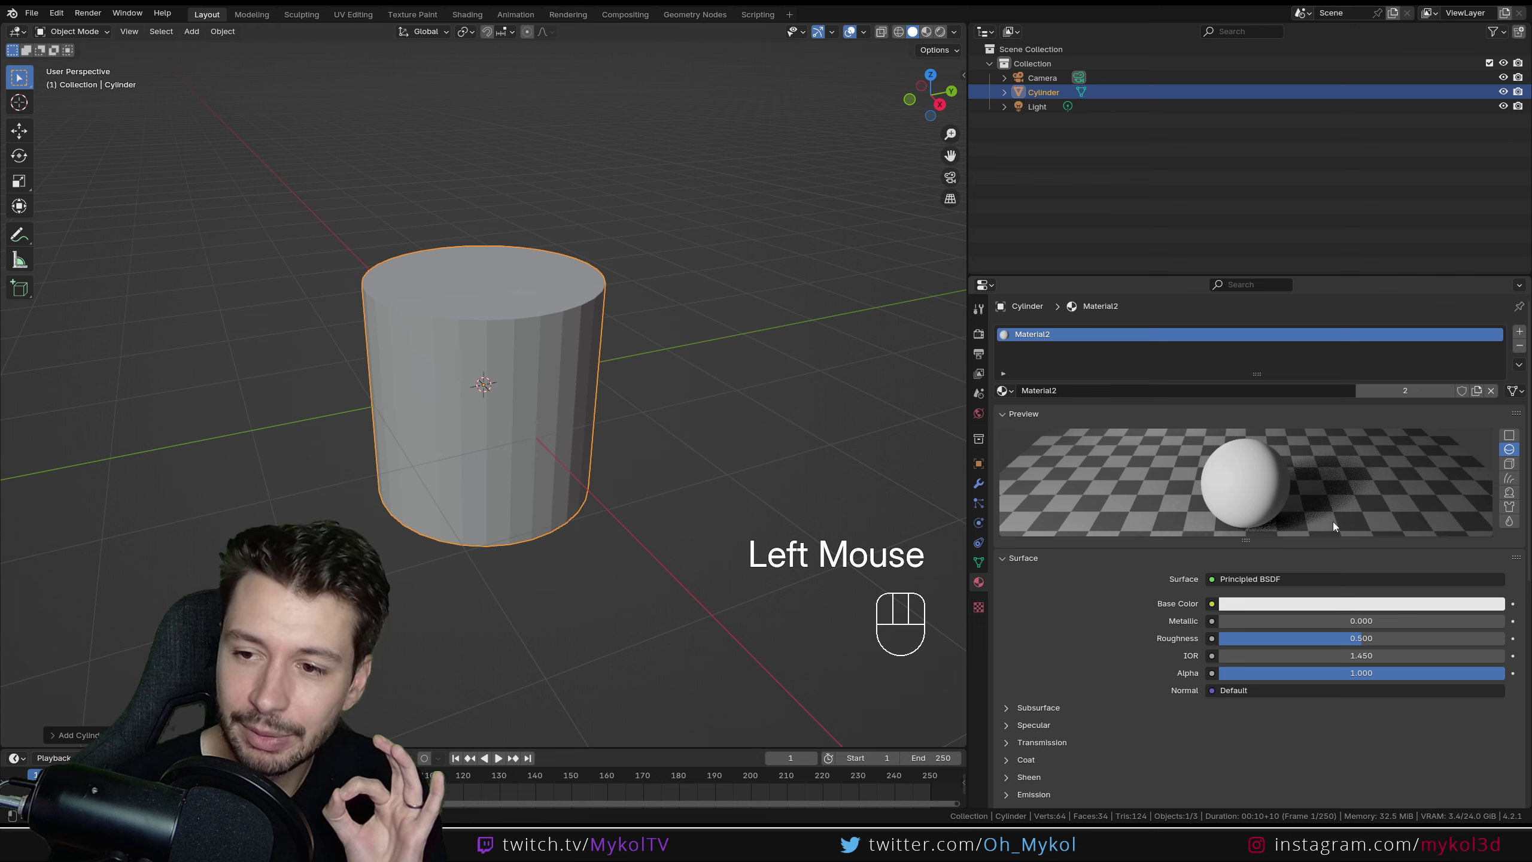
left_click(1509, 435)
left_click(1509, 449)
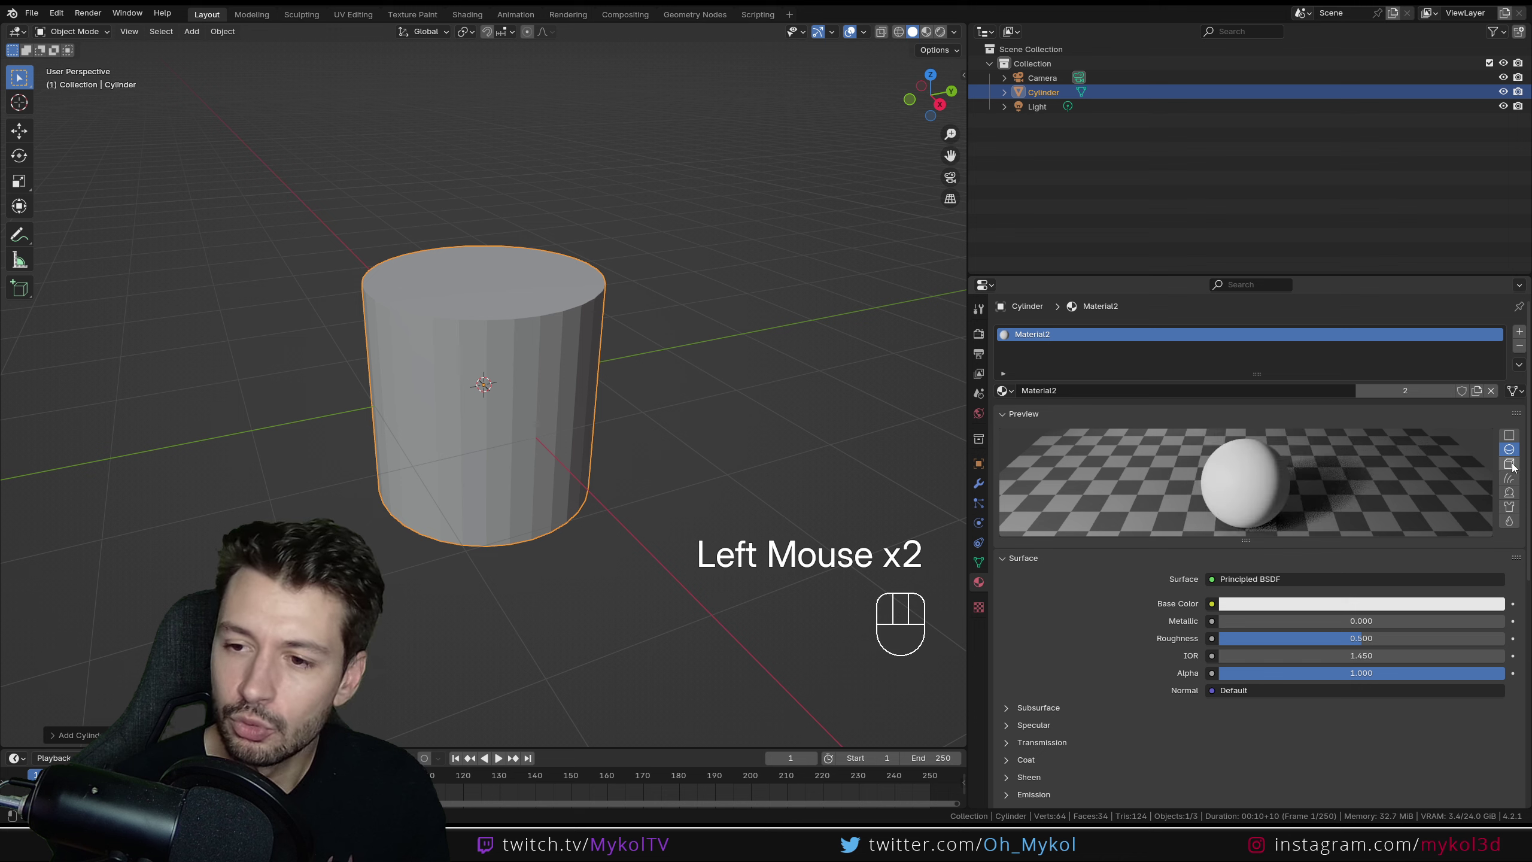
left_click(1509, 463)
left_click(1510, 479)
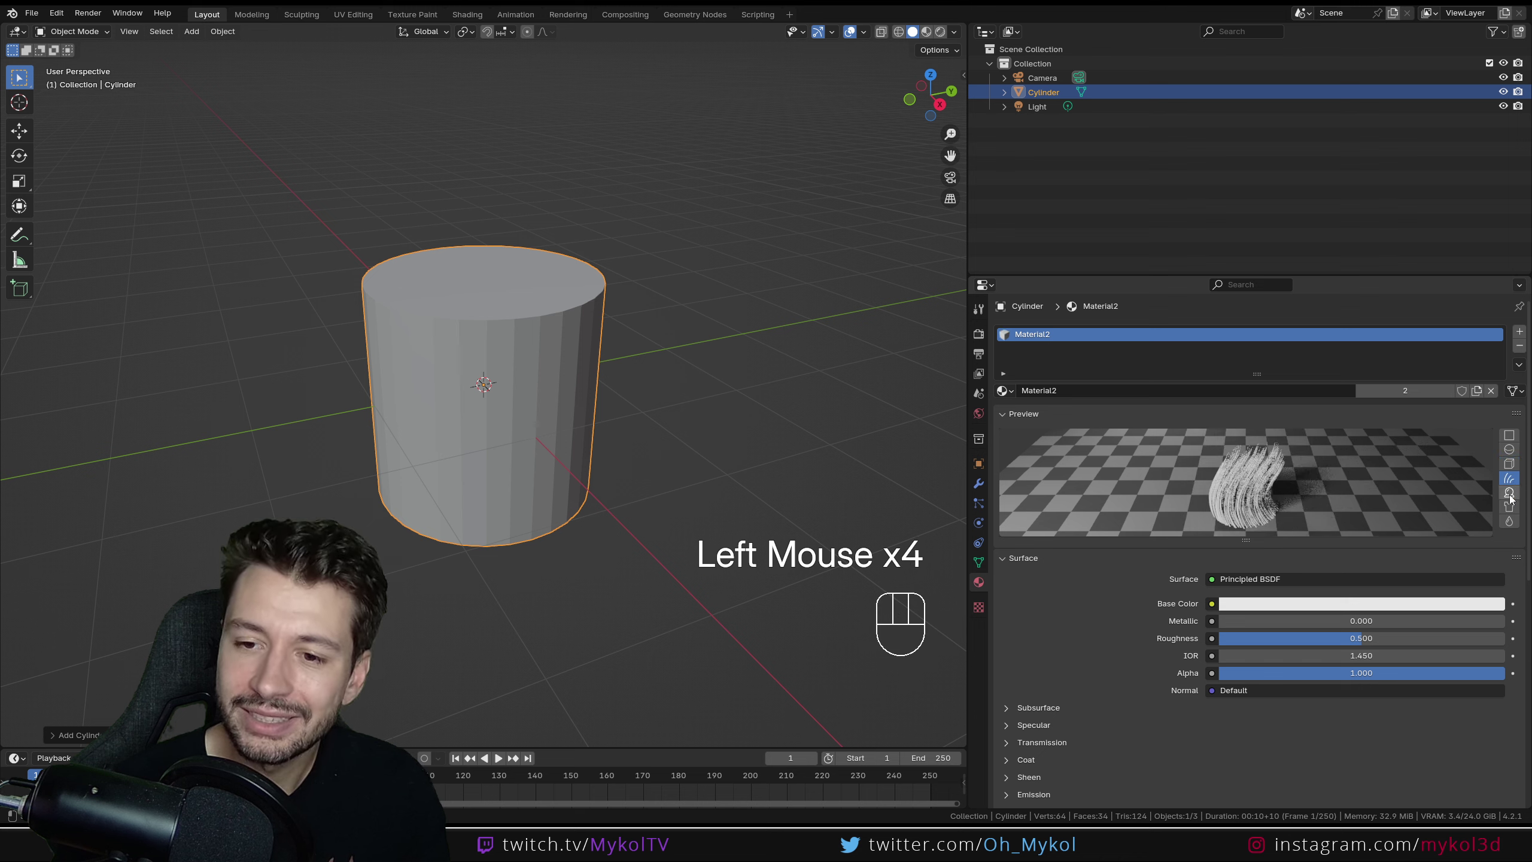
left_click(1509, 493)
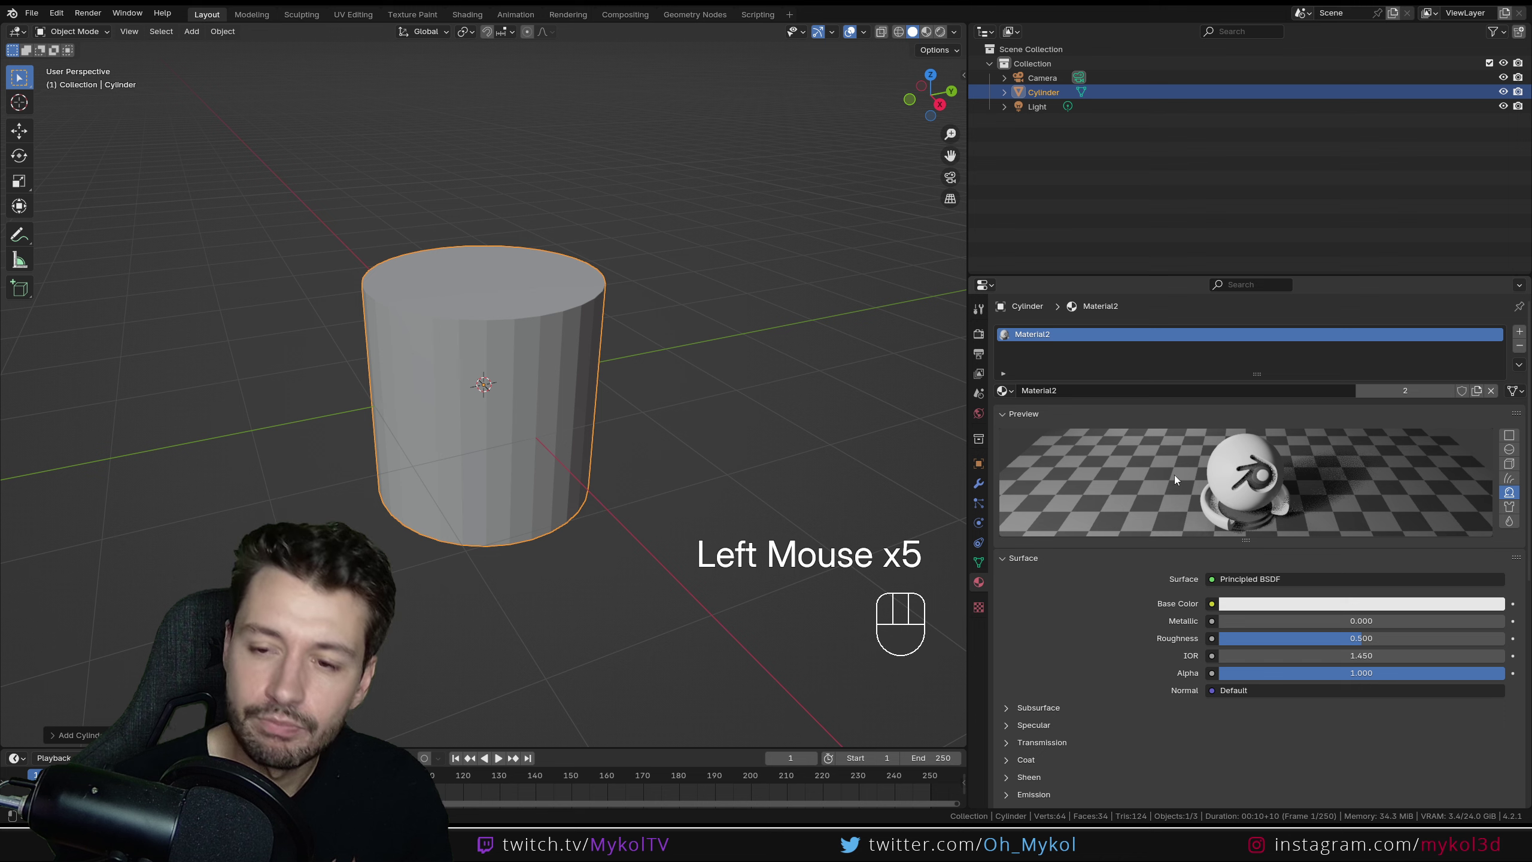
left_click(1509, 507)
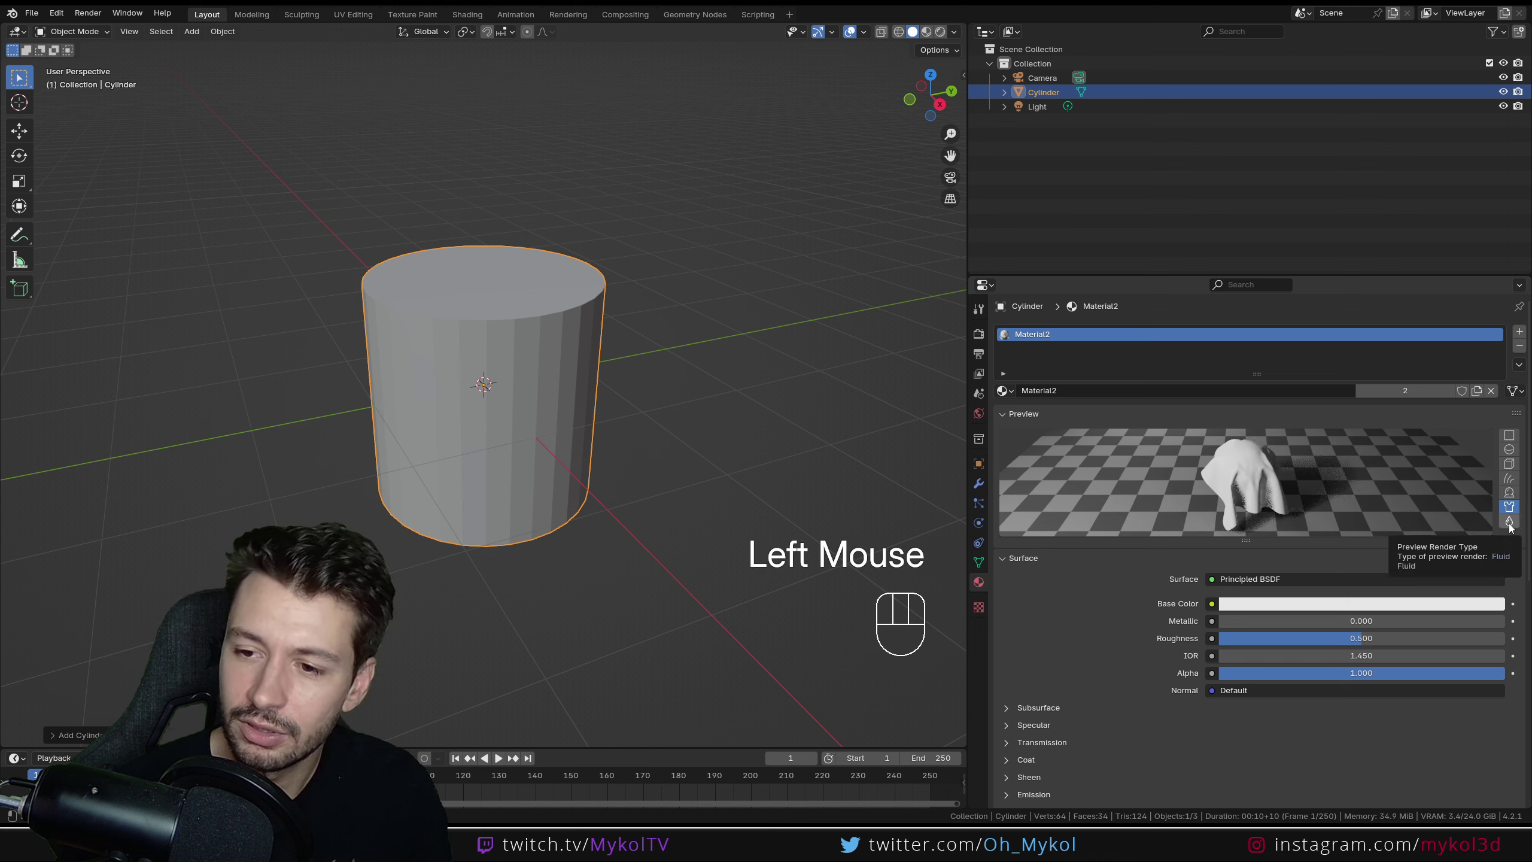
left_click(1509, 523)
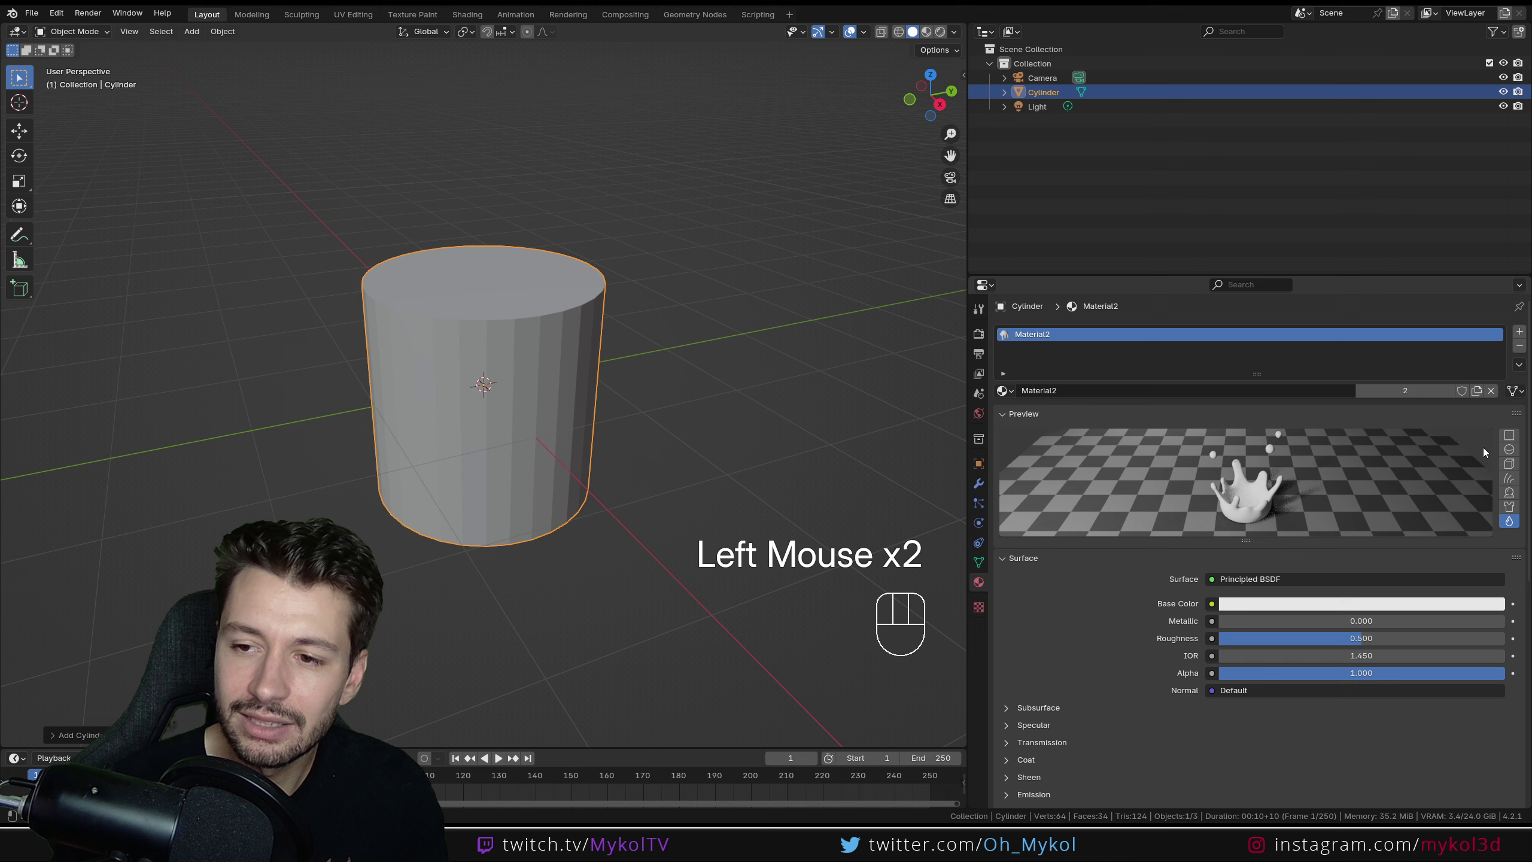
left_click(1509, 449)
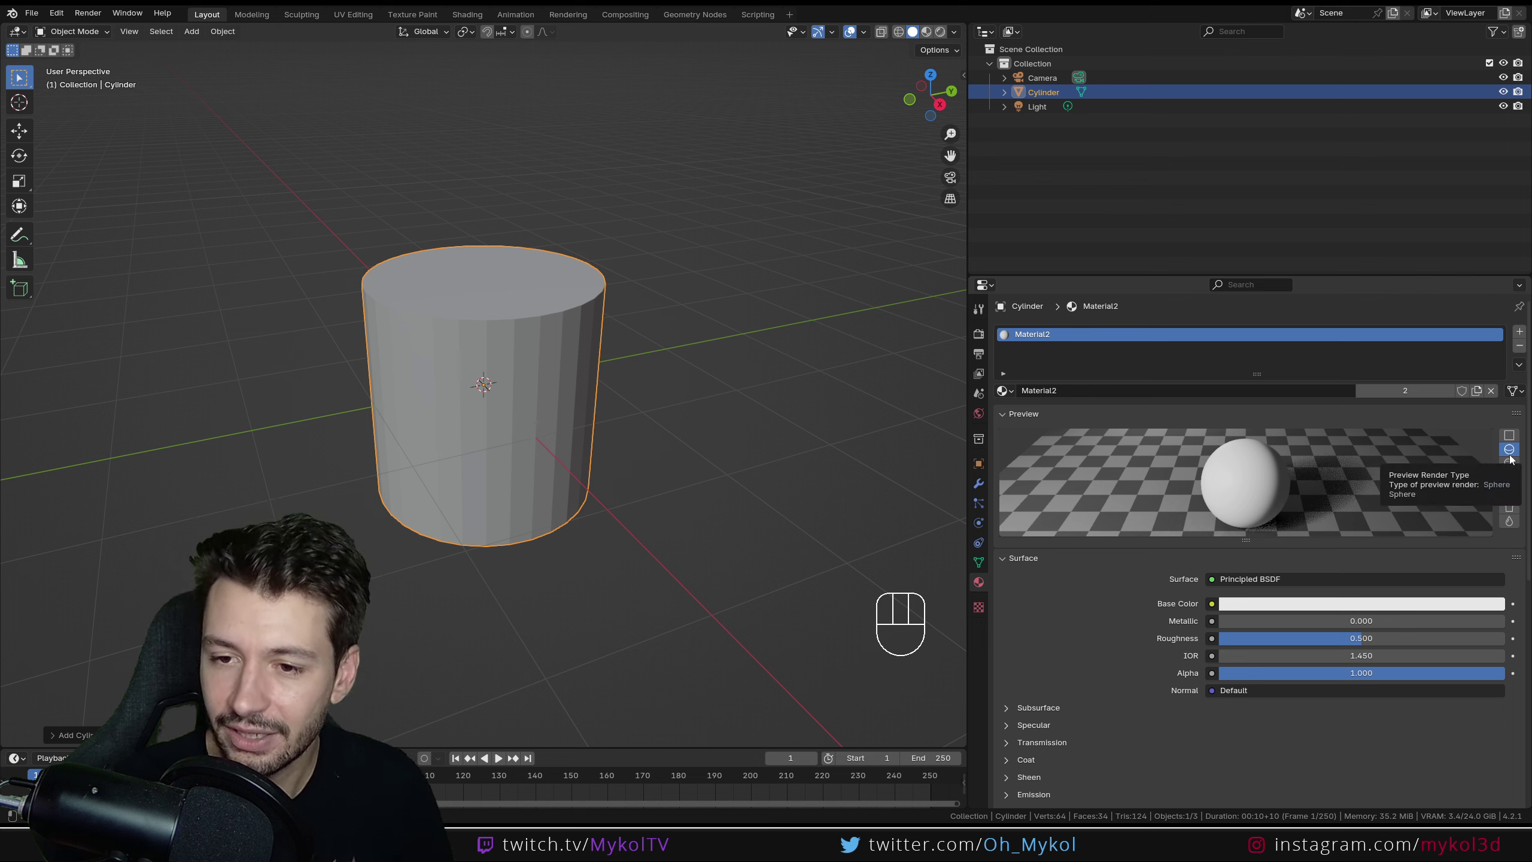
Step: Set Material2's base color to bright green (hue about 0.341, saturation 0.910, value 0.800) and switch the viewport to Material Preview shading
left_click(1271, 604)
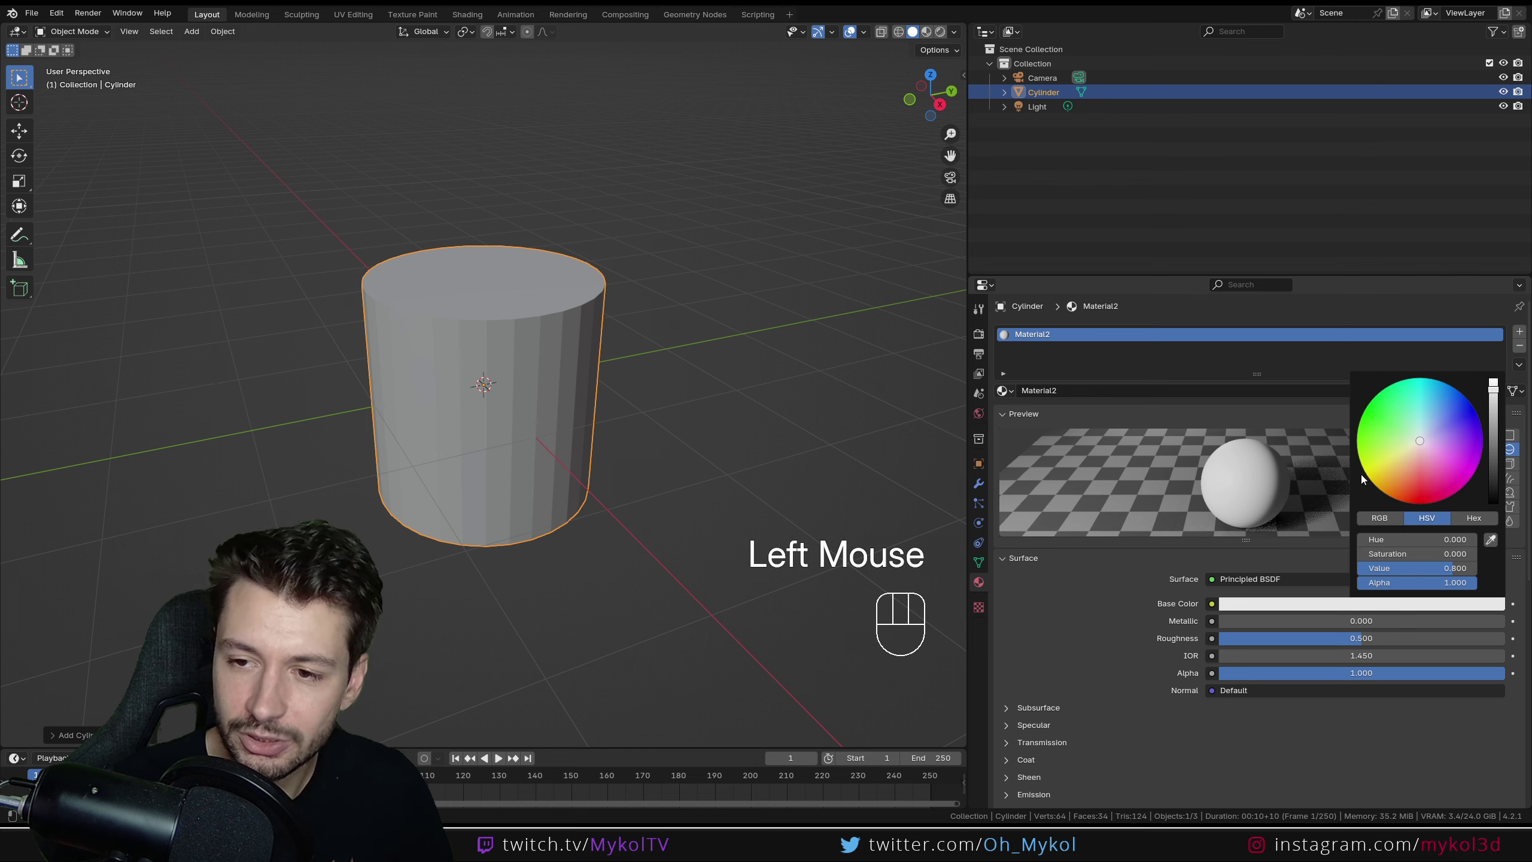
left_click_drag(1410, 443, 1366, 441)
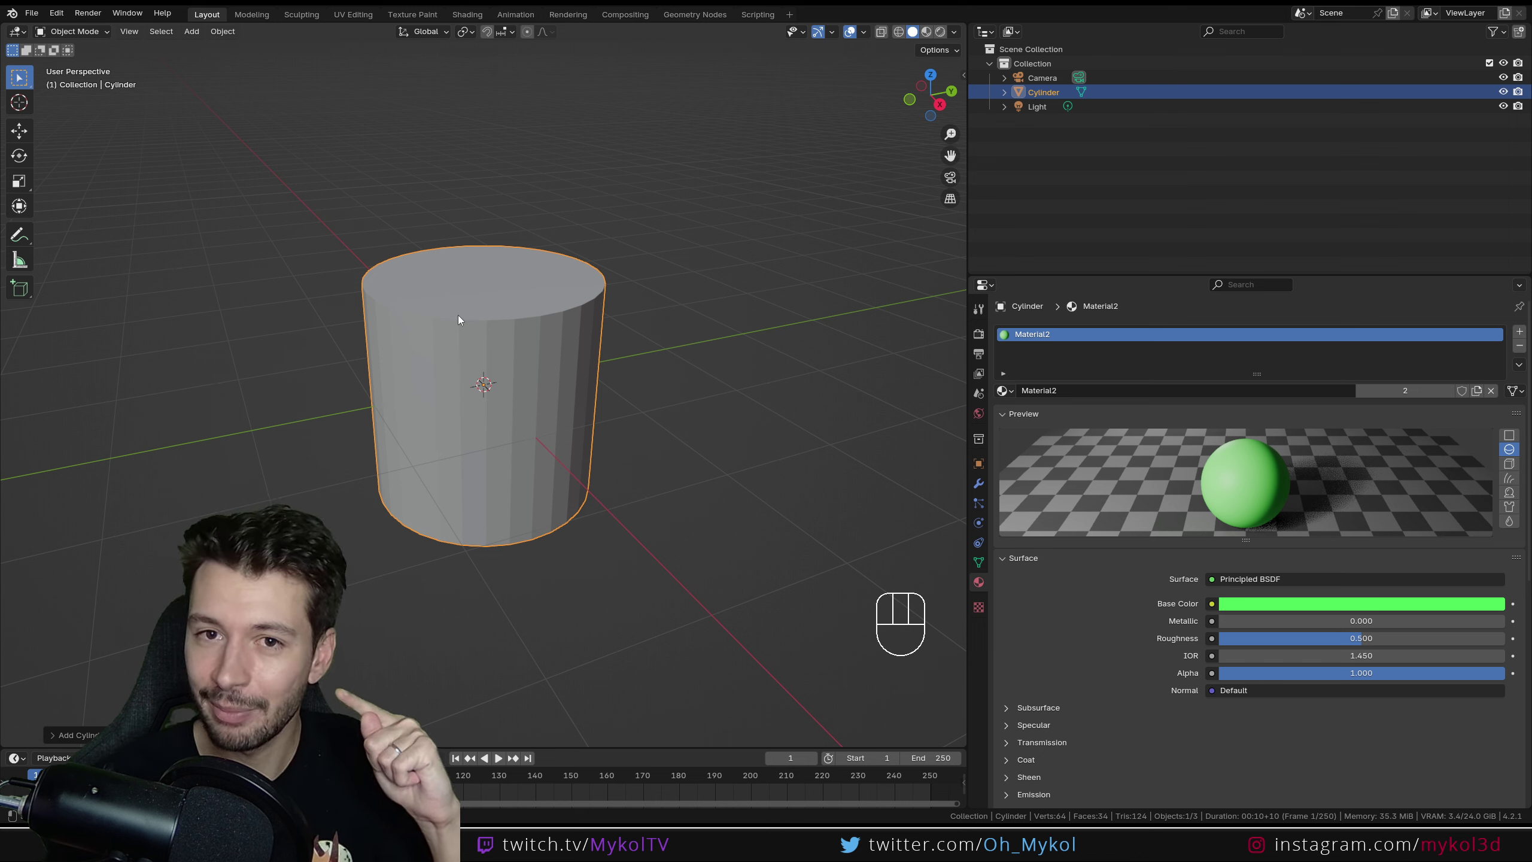
left_click(926, 31)
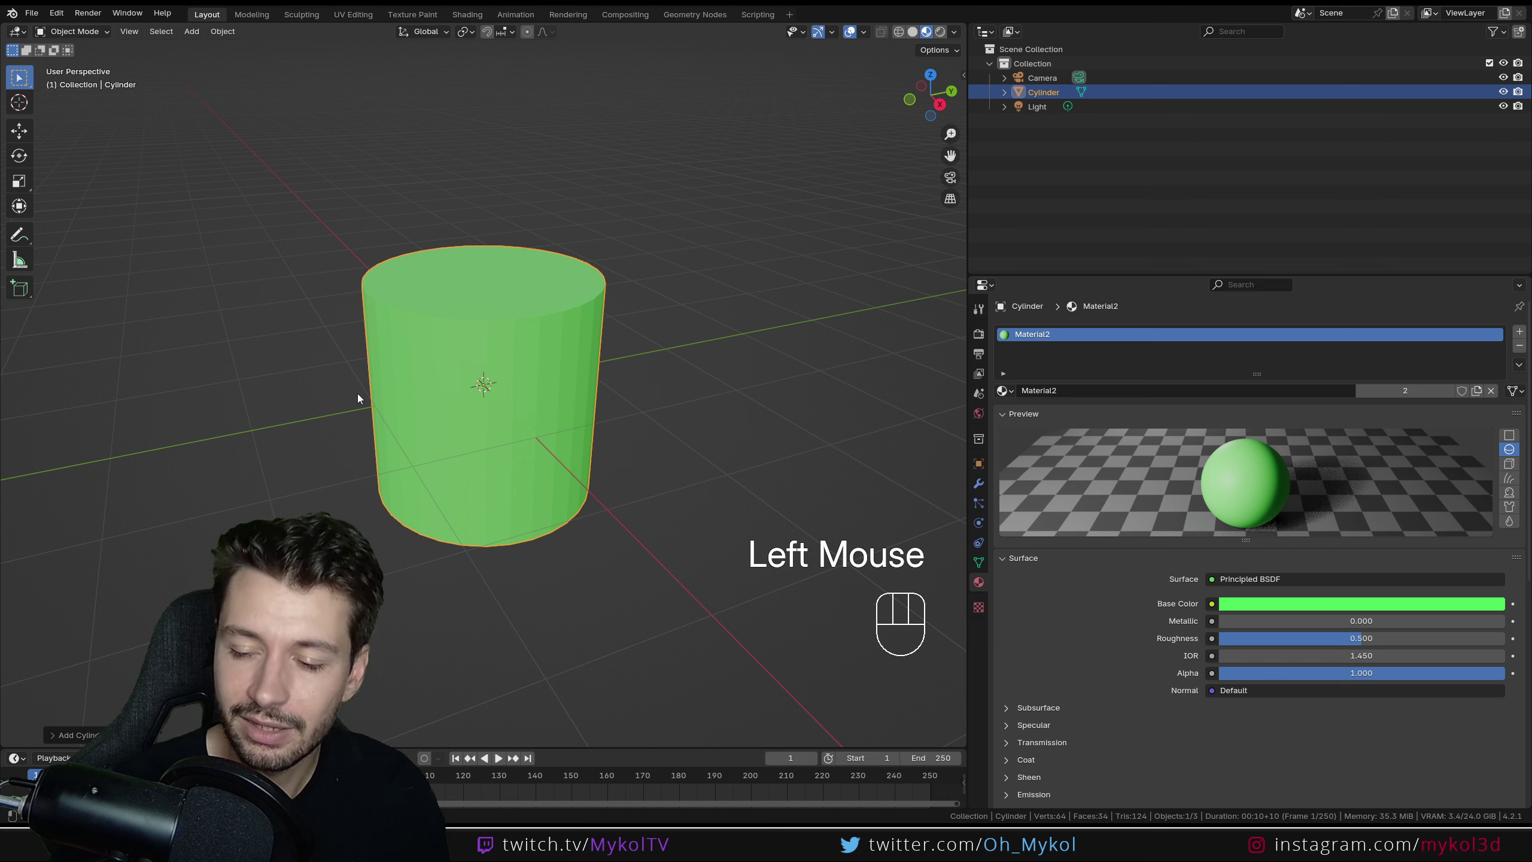
Step: Change the base color to a pale cream (hue about 0.090, saturation 0.356, value 0.801) and collapse the material preview
left_click(1253, 605)
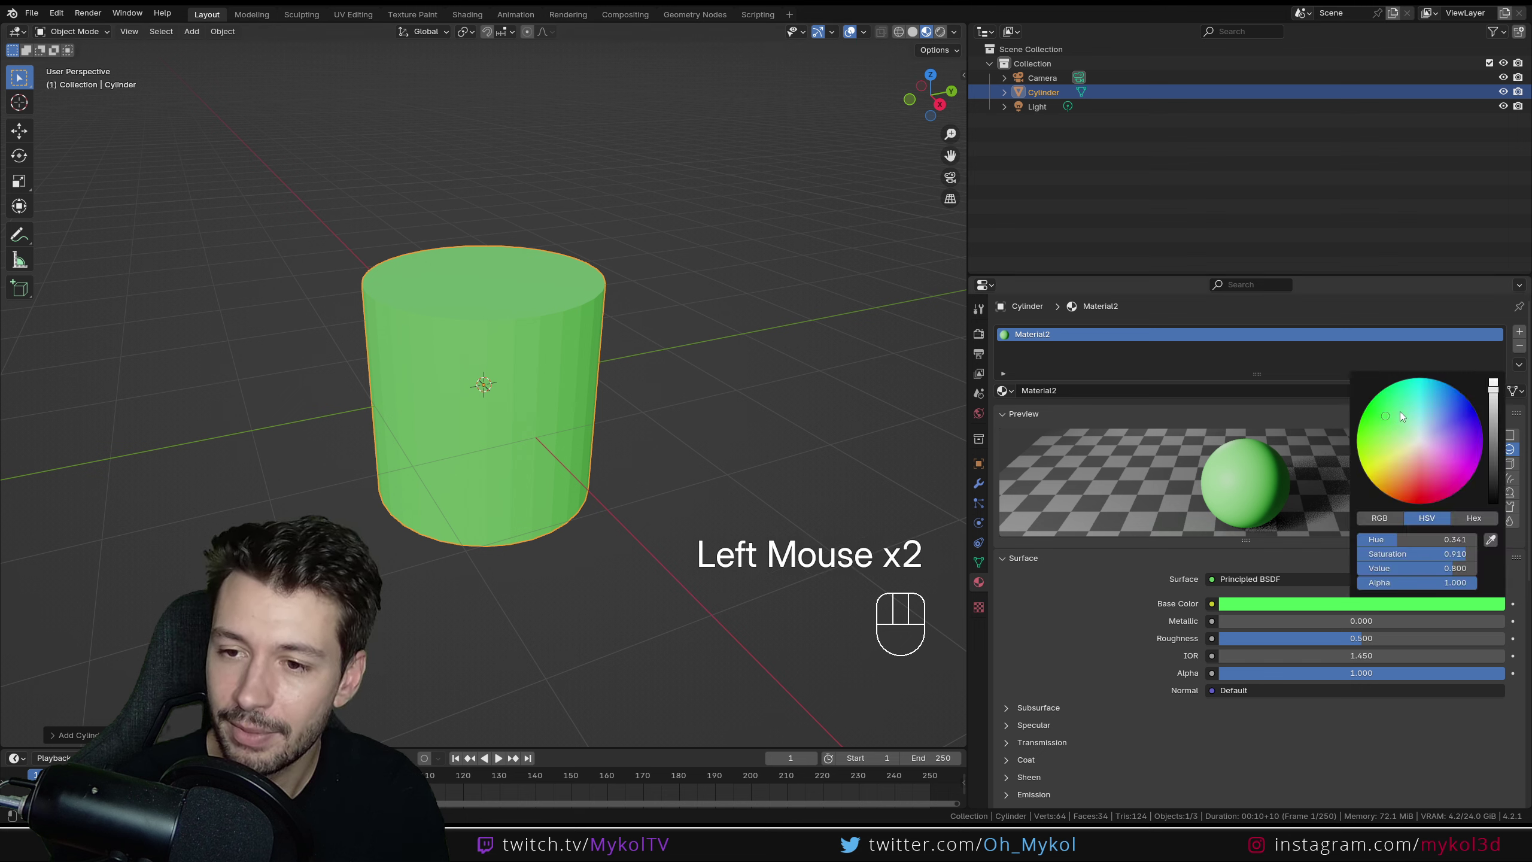
mouse_move(1400, 412)
left_mouse_down()
mouse_move(1393, 456)
mouse_move(1409, 473)
mouse_move(1444, 467)
mouse_move(1459, 431)
mouse_move(1414, 411)
mouse_move(1413, 449)
left_mouse_up()
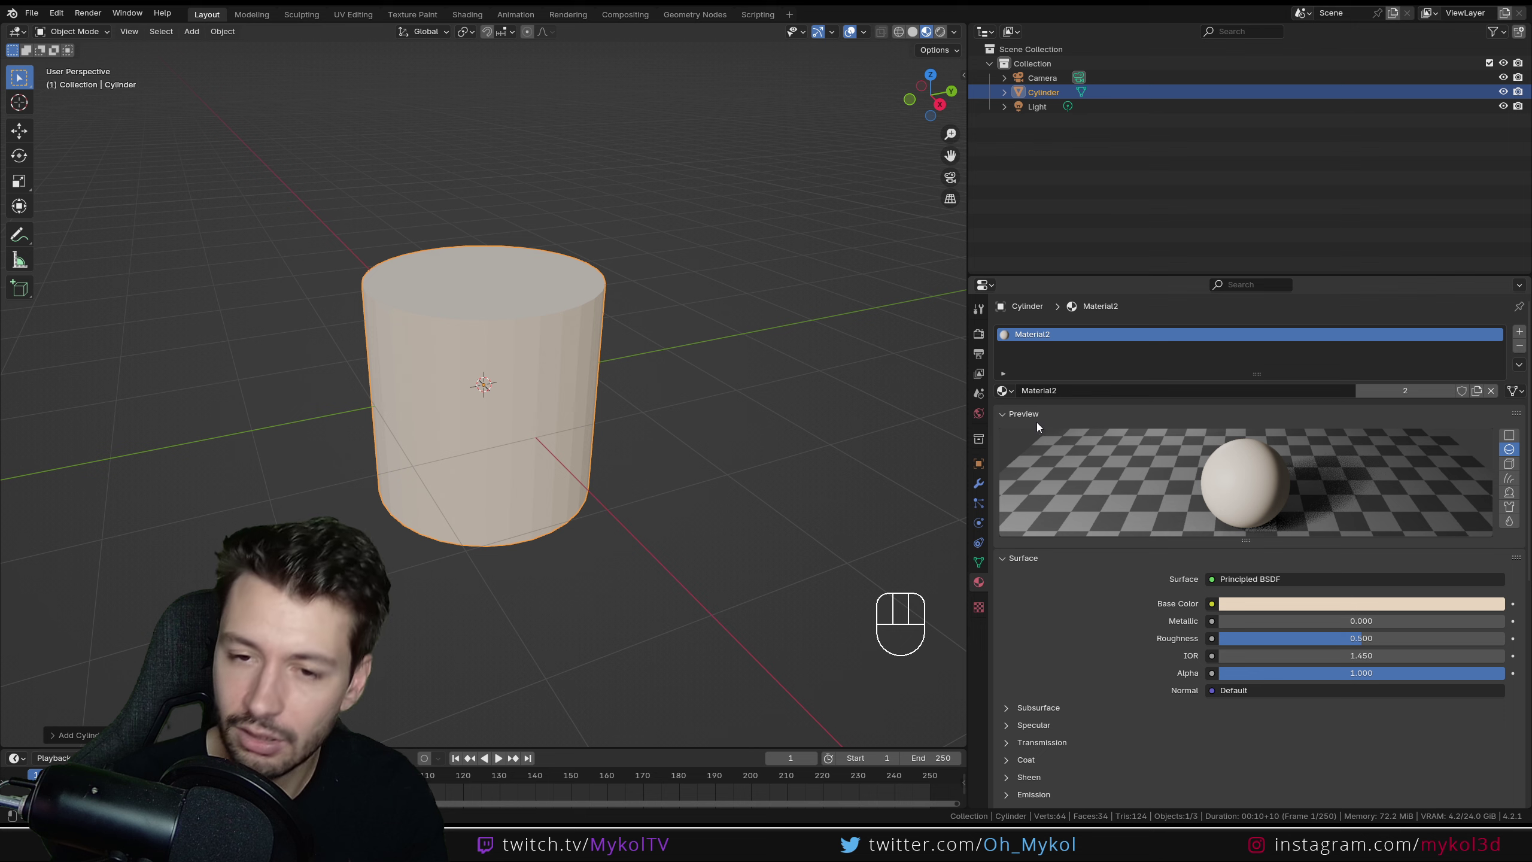
left_click(1019, 415)
Step: Change Material2's base color to a lavender blue with hue about 0.667, saturation 0.714 and value 0.804
left_click(1299, 478)
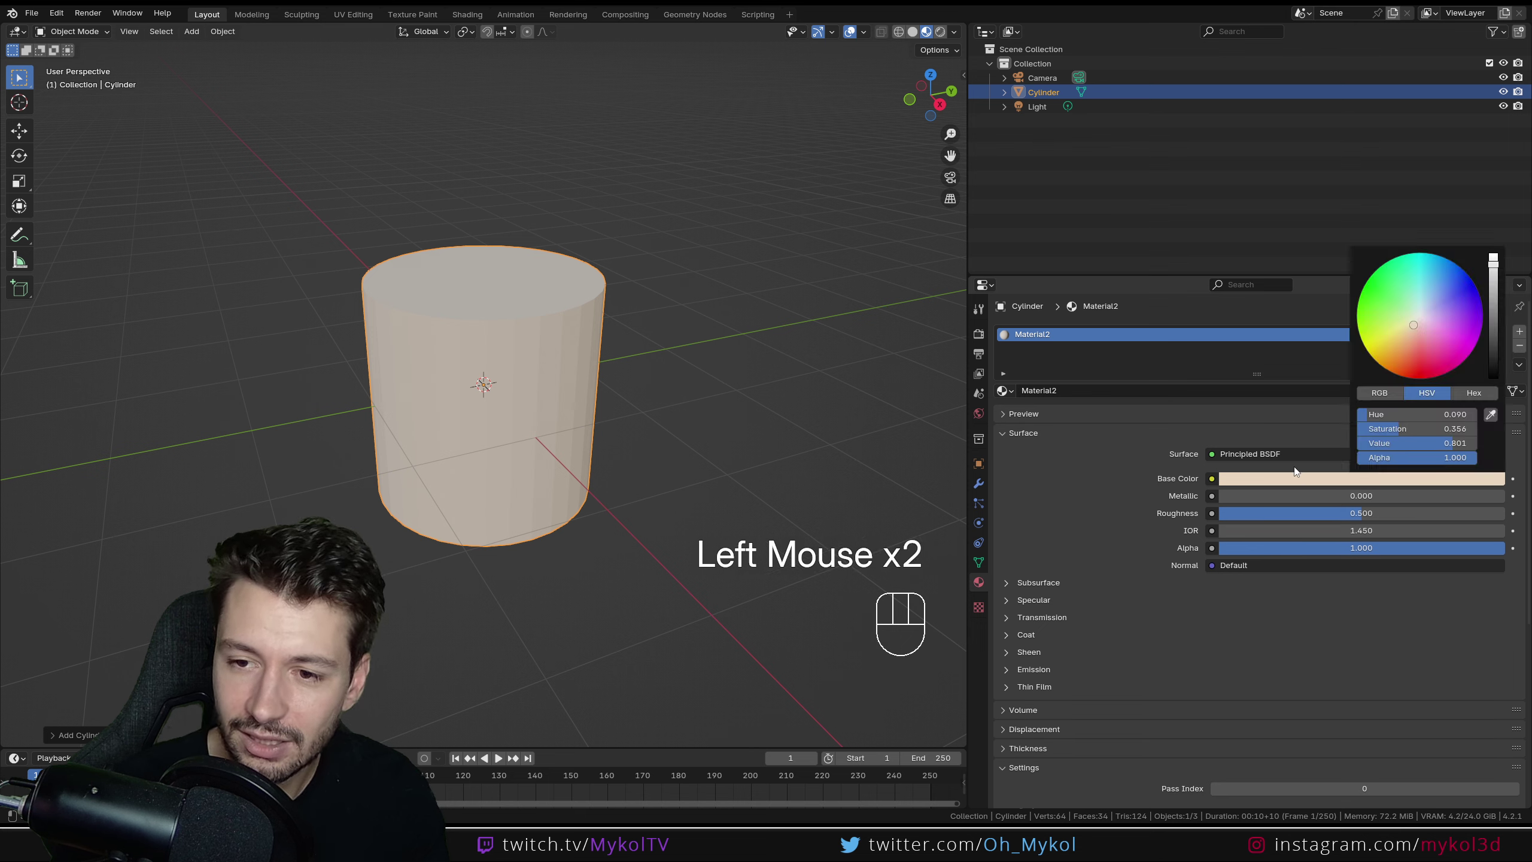
left_click(1327, 479)
left_click(1436, 275)
mouse_move(1435, 275)
left_mouse_down()
mouse_move(1471, 330)
mouse_move(1387, 362)
mouse_move(1369, 305)
mouse_move(1425, 315)
mouse_move(1431, 326)
mouse_move(1387, 305)
mouse_move(1454, 344)
mouse_move(1442, 302)
left_mouse_up()
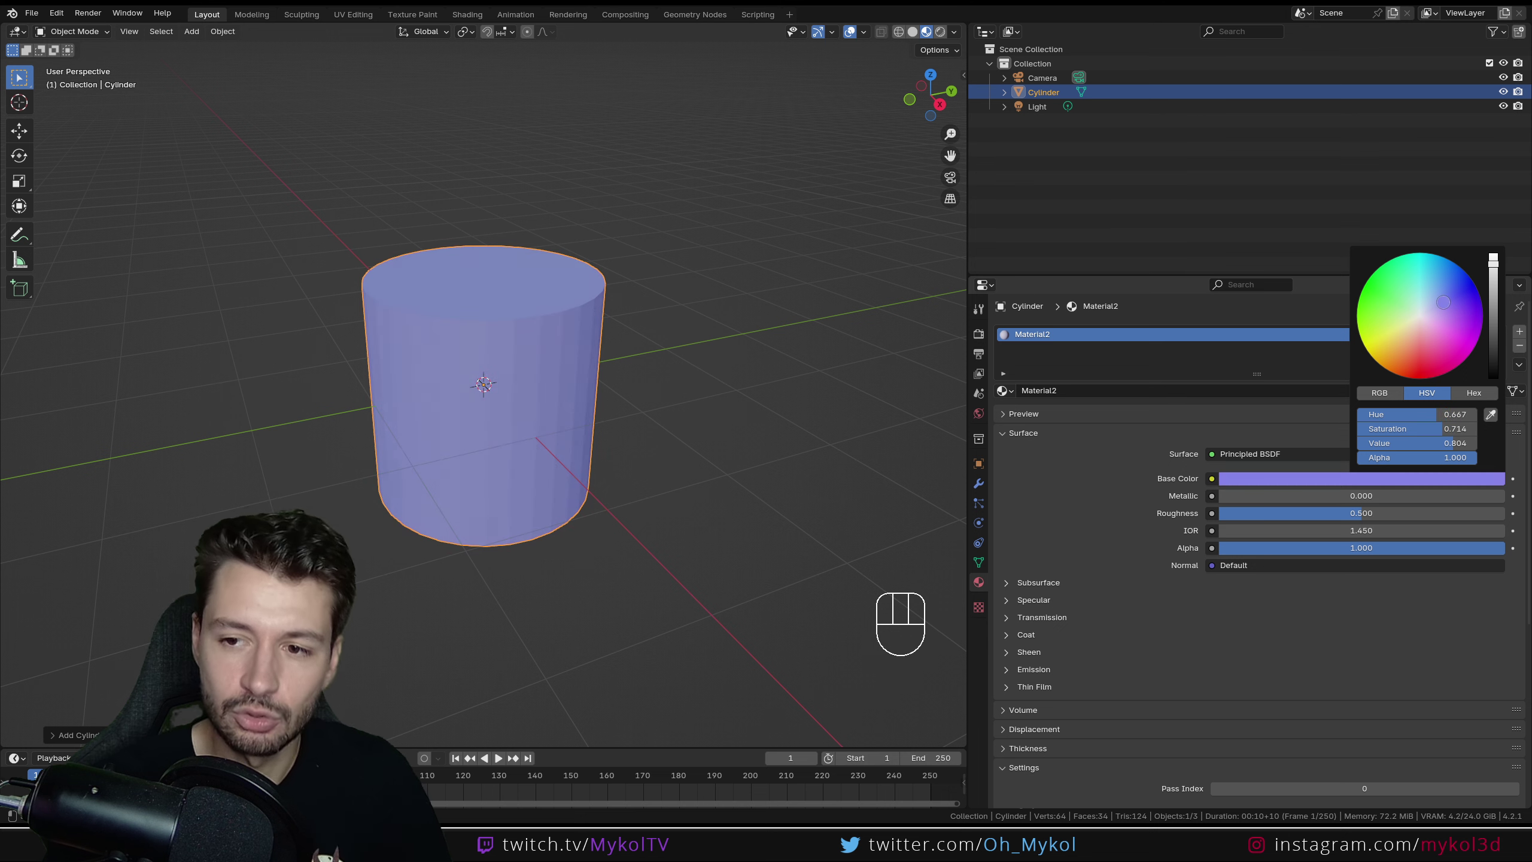
Step: Try the color picker's RGB, HSV and Hex modes, increasing the red channel to shift the base color to purple
left_click(1372, 393)
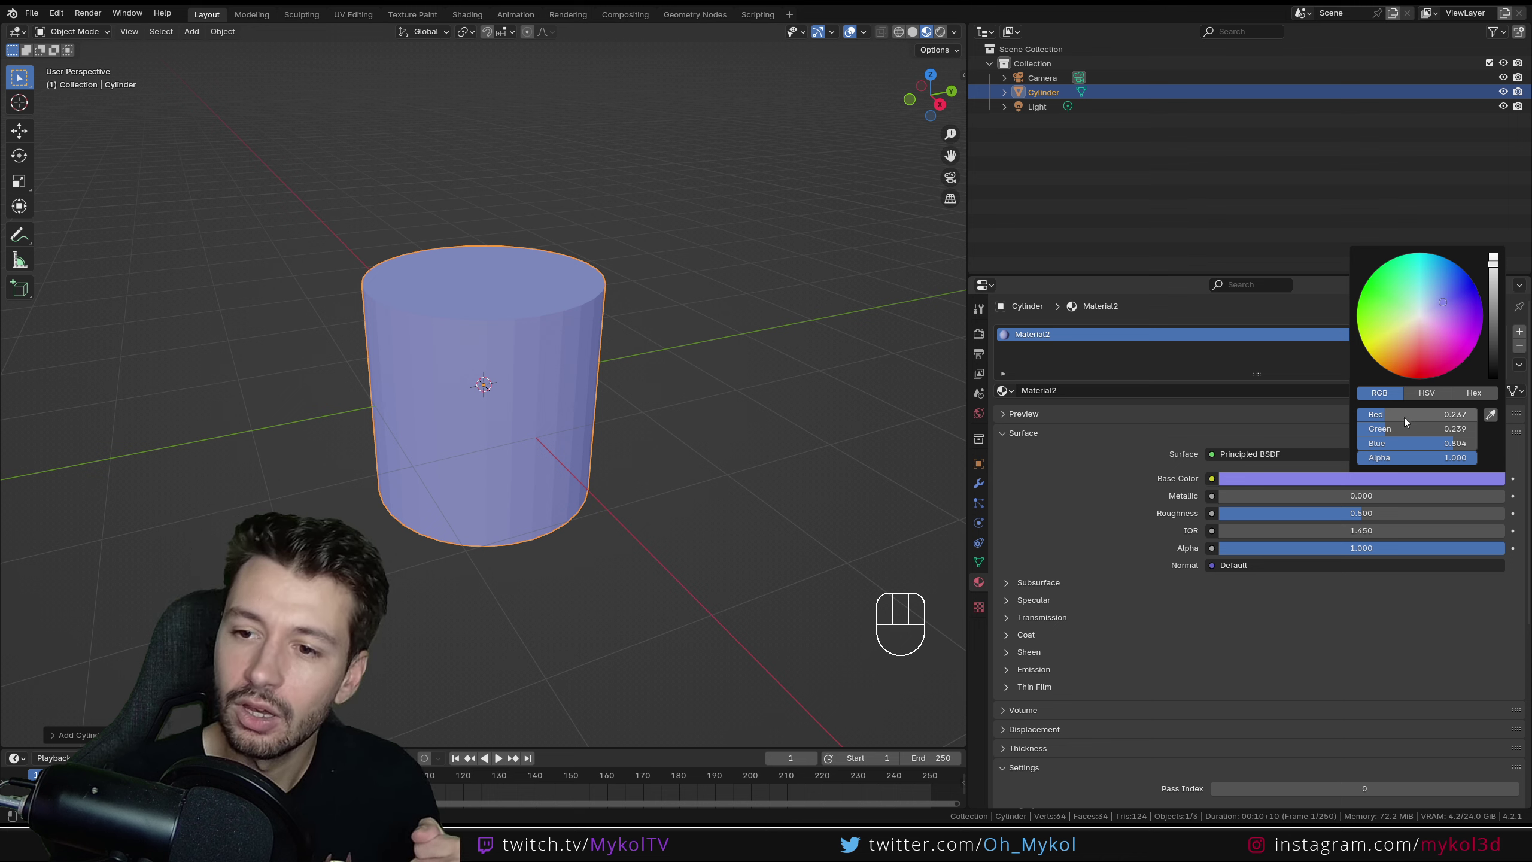
left_click_drag(1404, 417, 1421, 416)
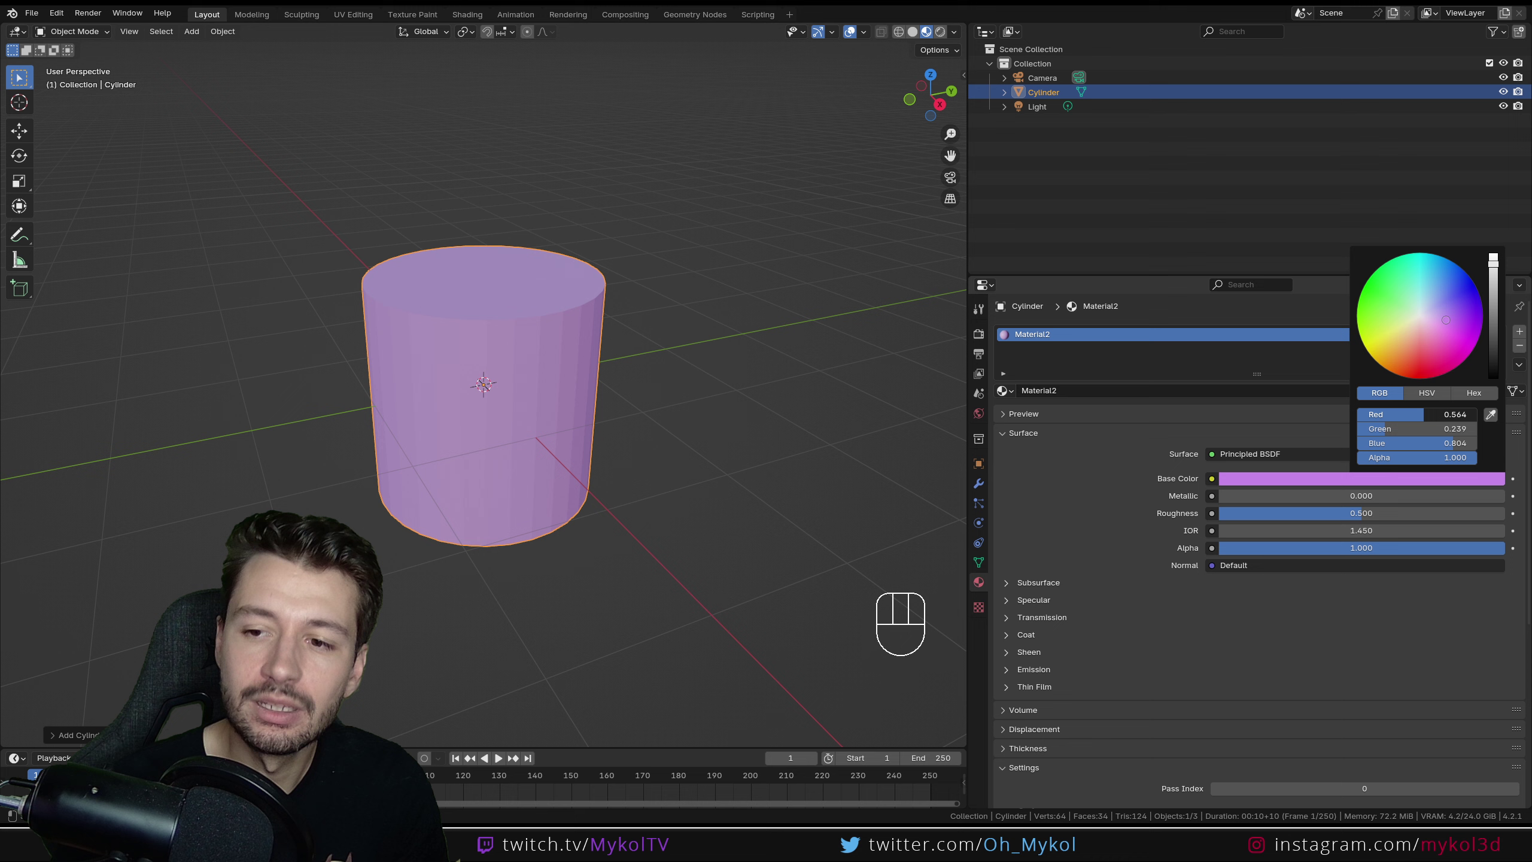
left_click(1440, 395)
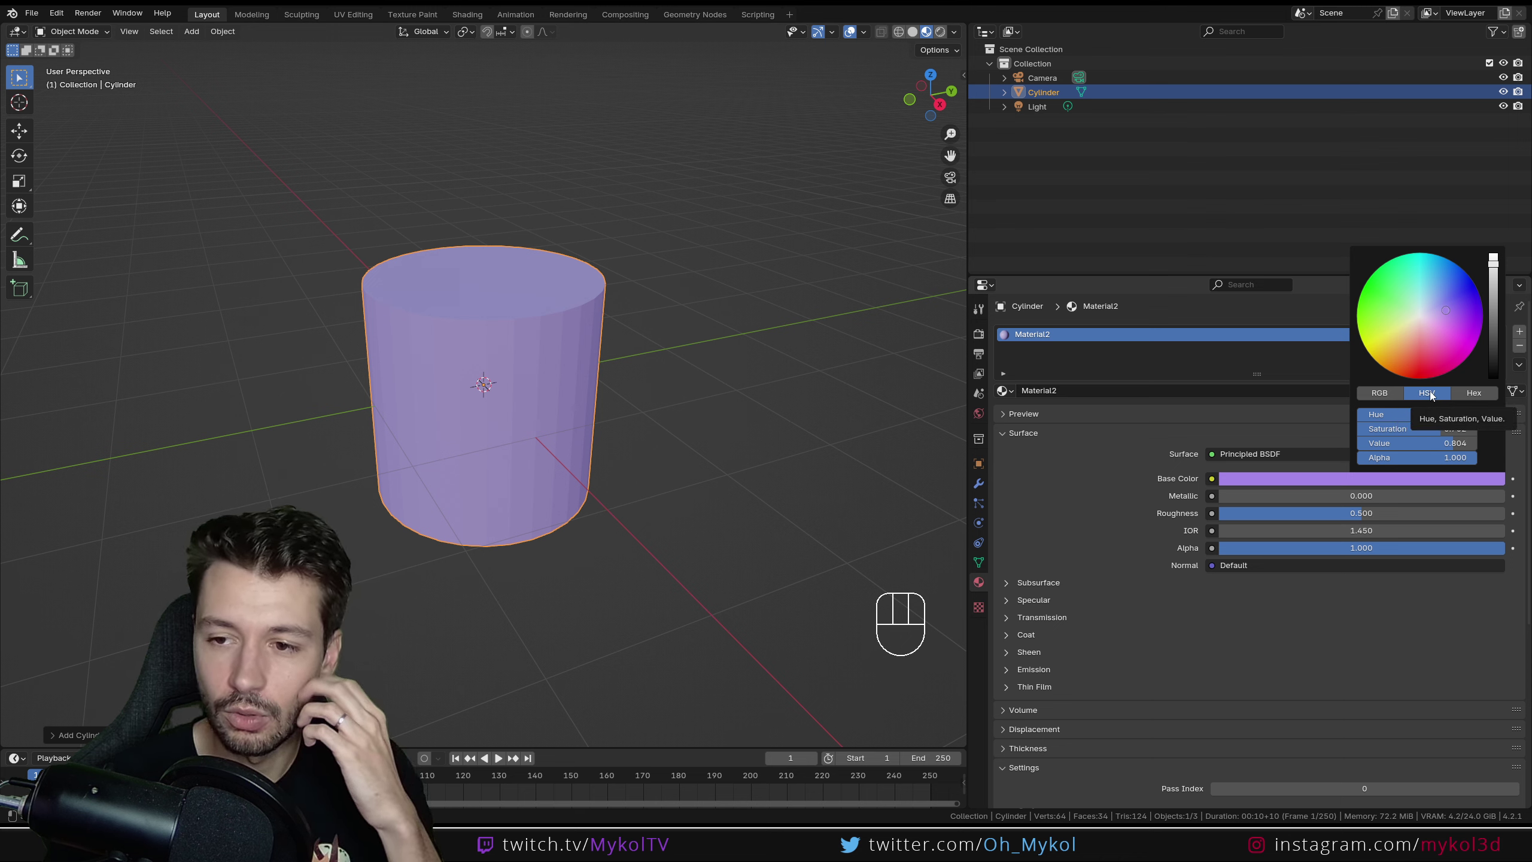
left_click(1485, 391)
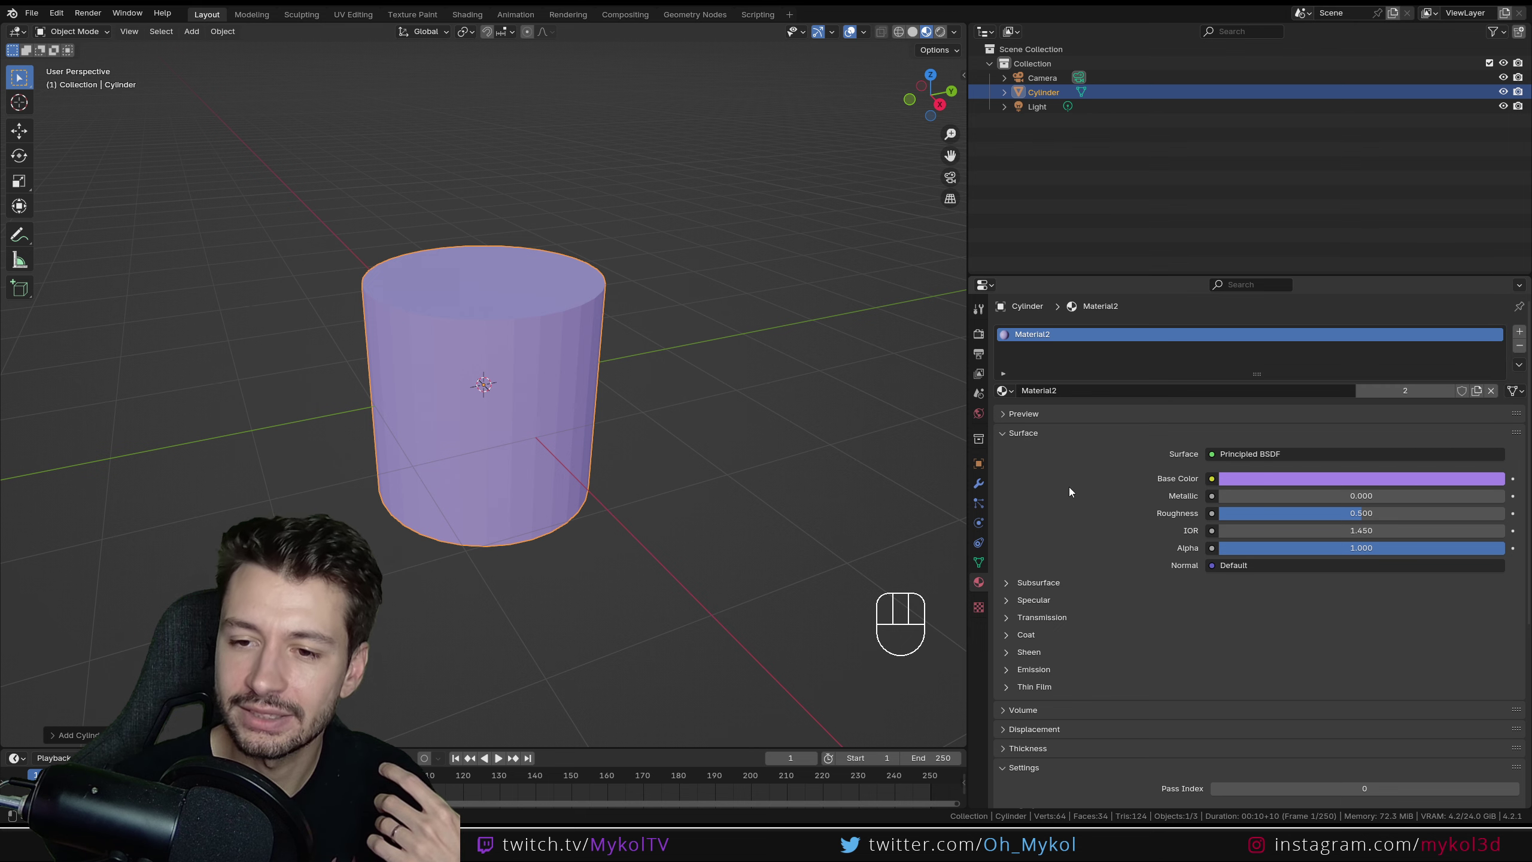
left_click(1258, 479)
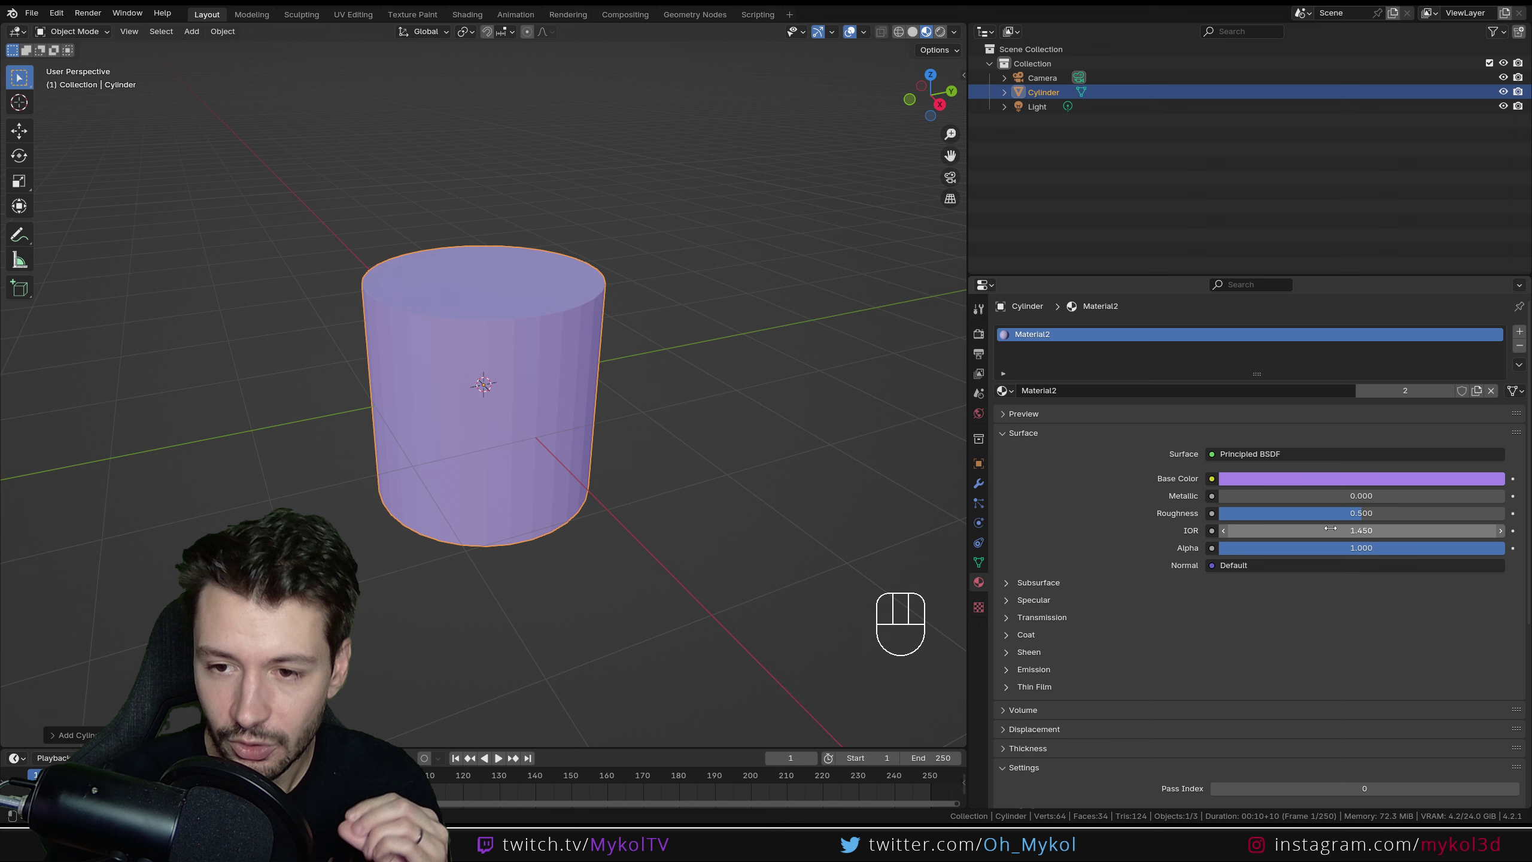
Step: Set the base color to a saturated blue (RGB about 0, 0, 0.805) and rename the material Bleu
left_click(1235, 476)
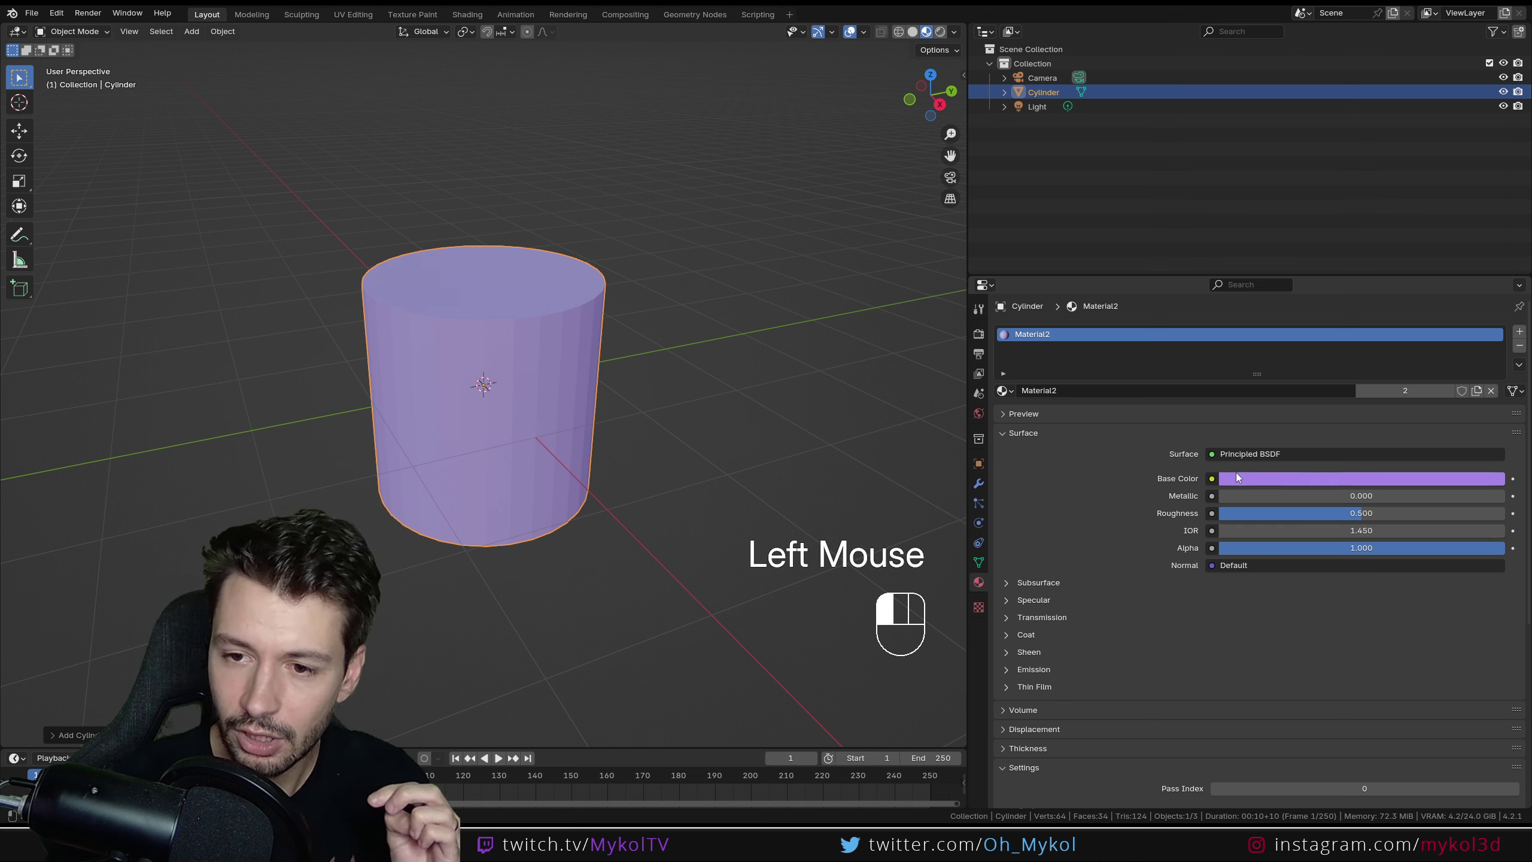
left_click(1476, 287)
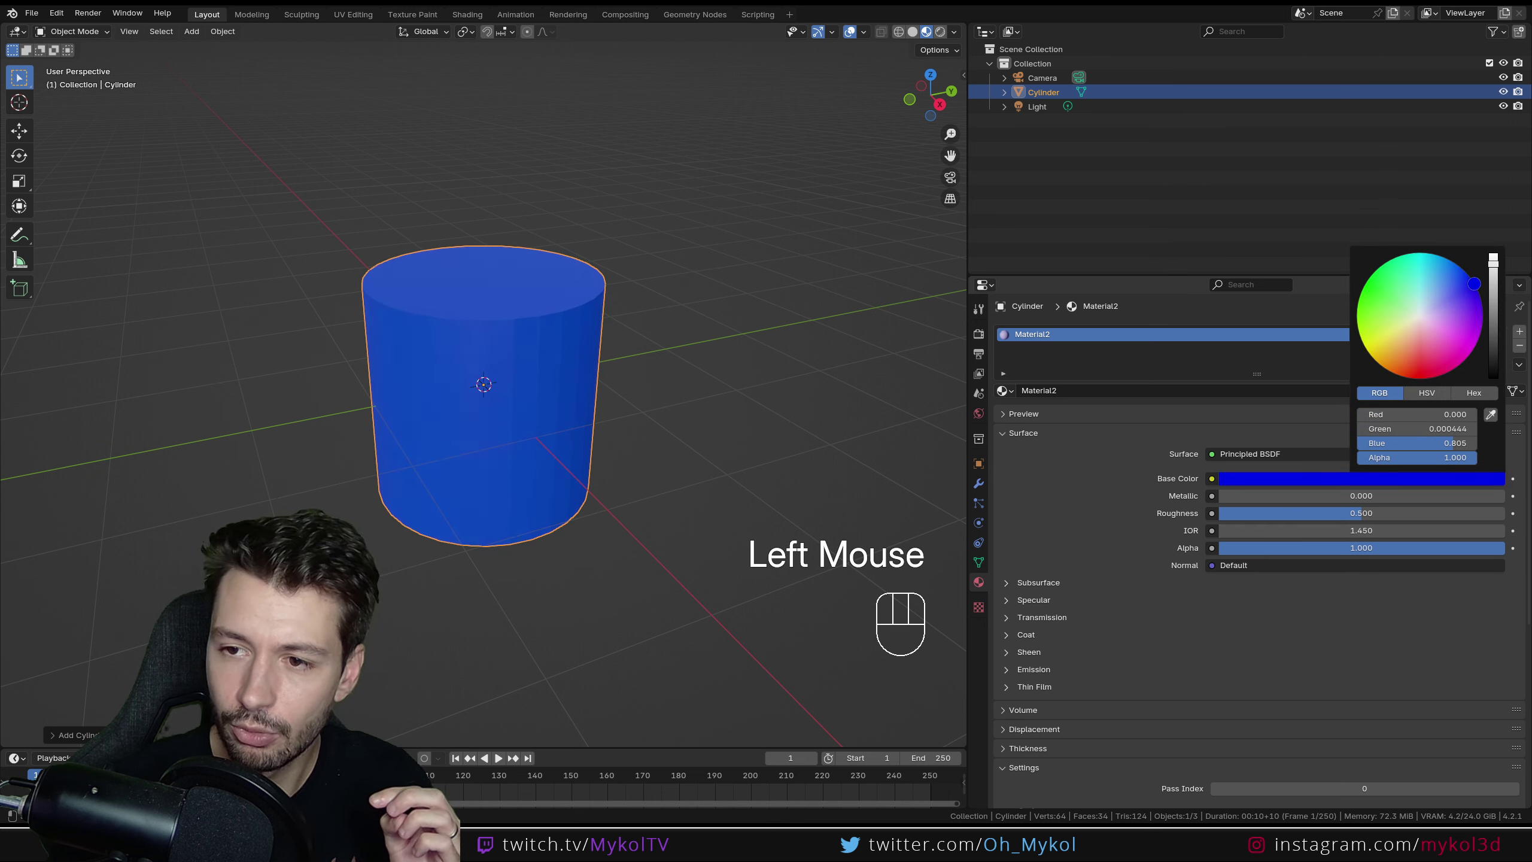
double_click(1093, 390)
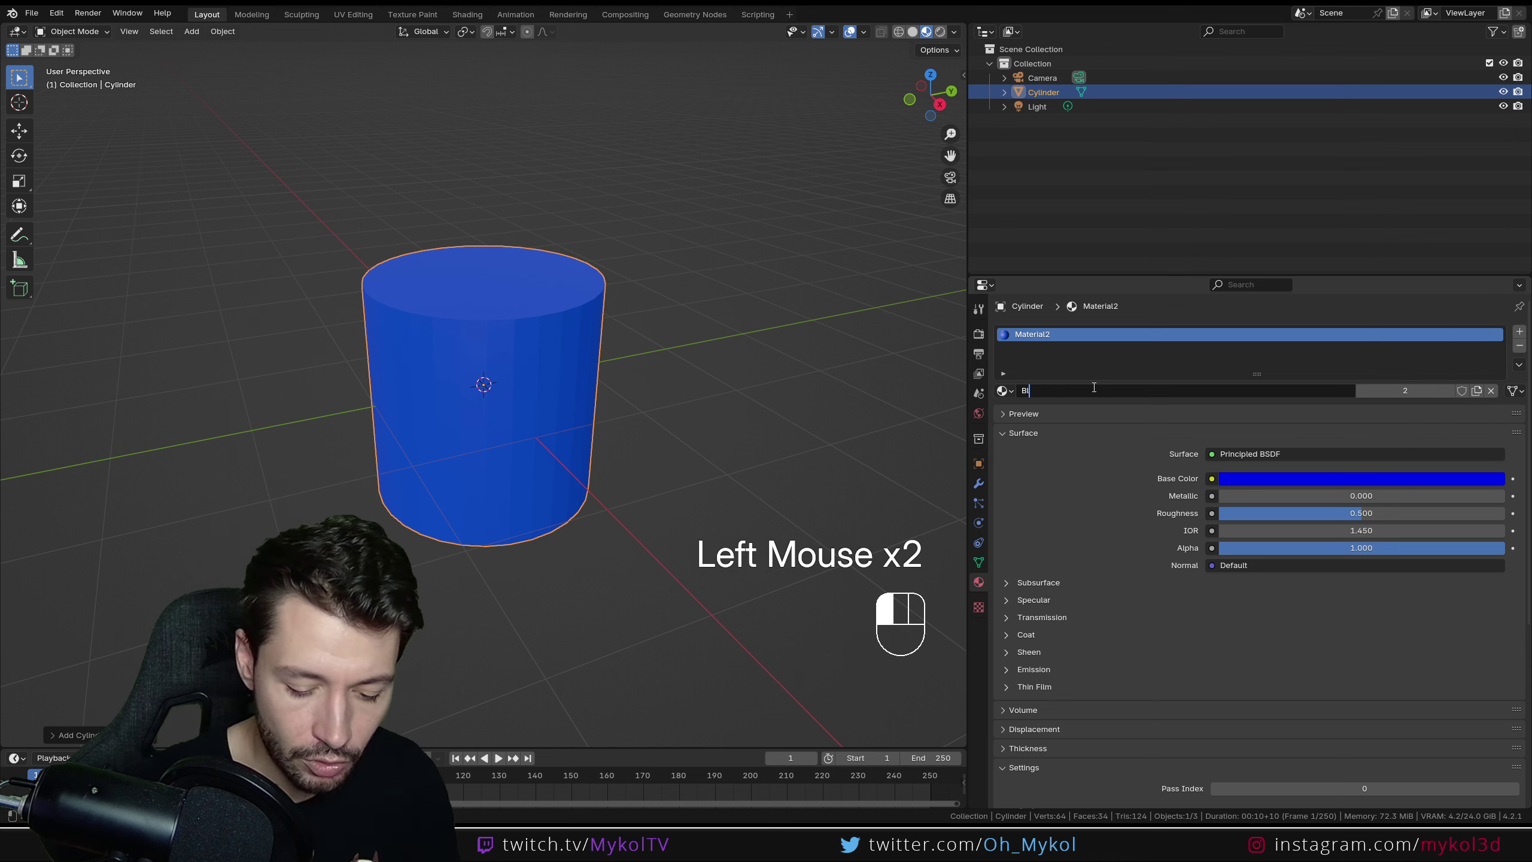
type("Bleu")
key("Return")
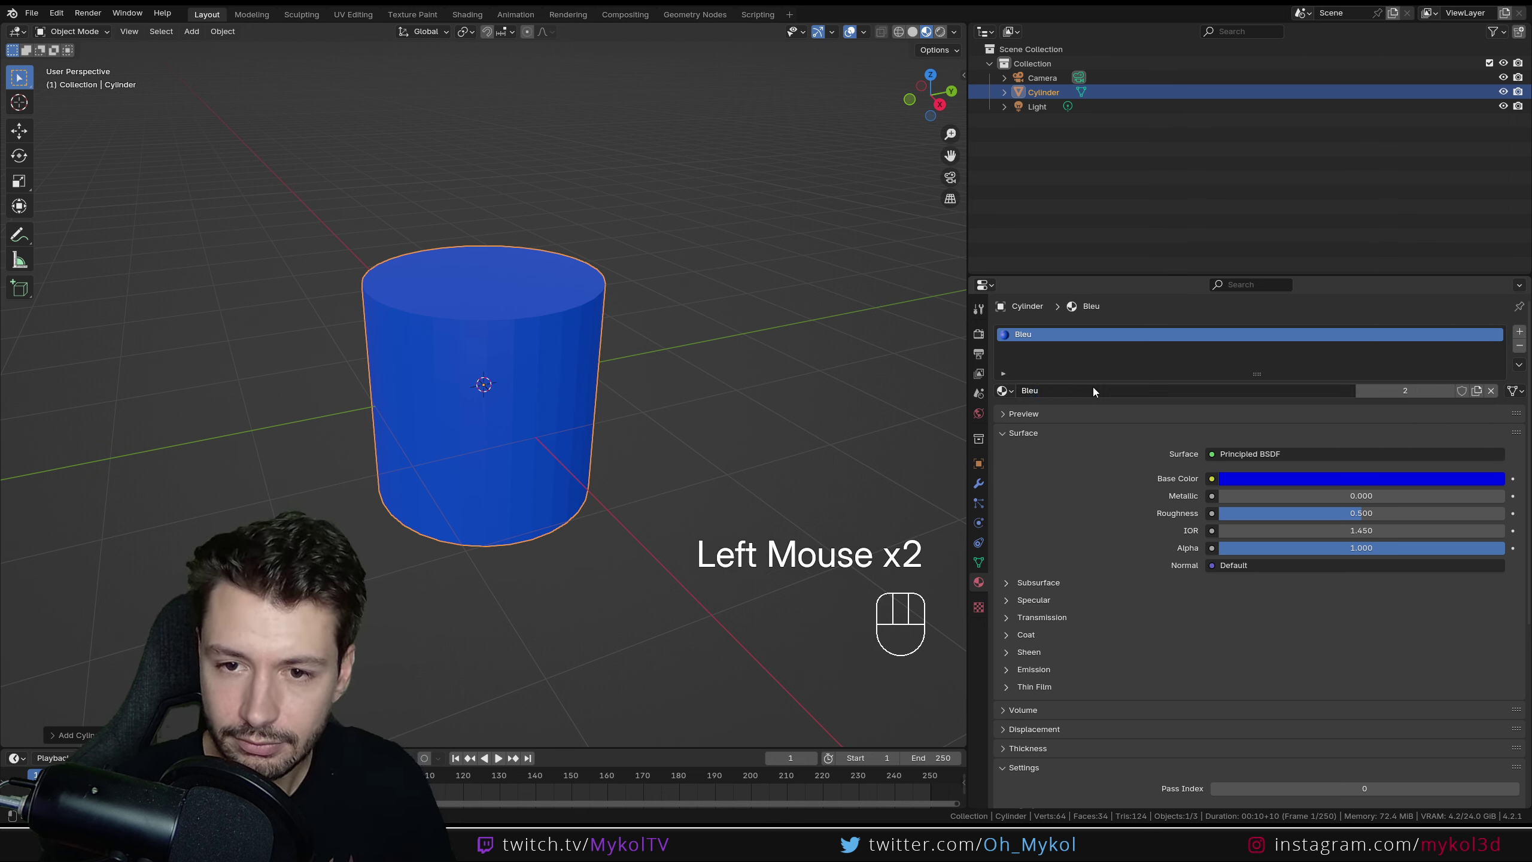
Step: Move the blue cylinder away from the world origin along the X axis and add a cube in its place
middle_click_drag(565, 409, 718, 424)
key("g")
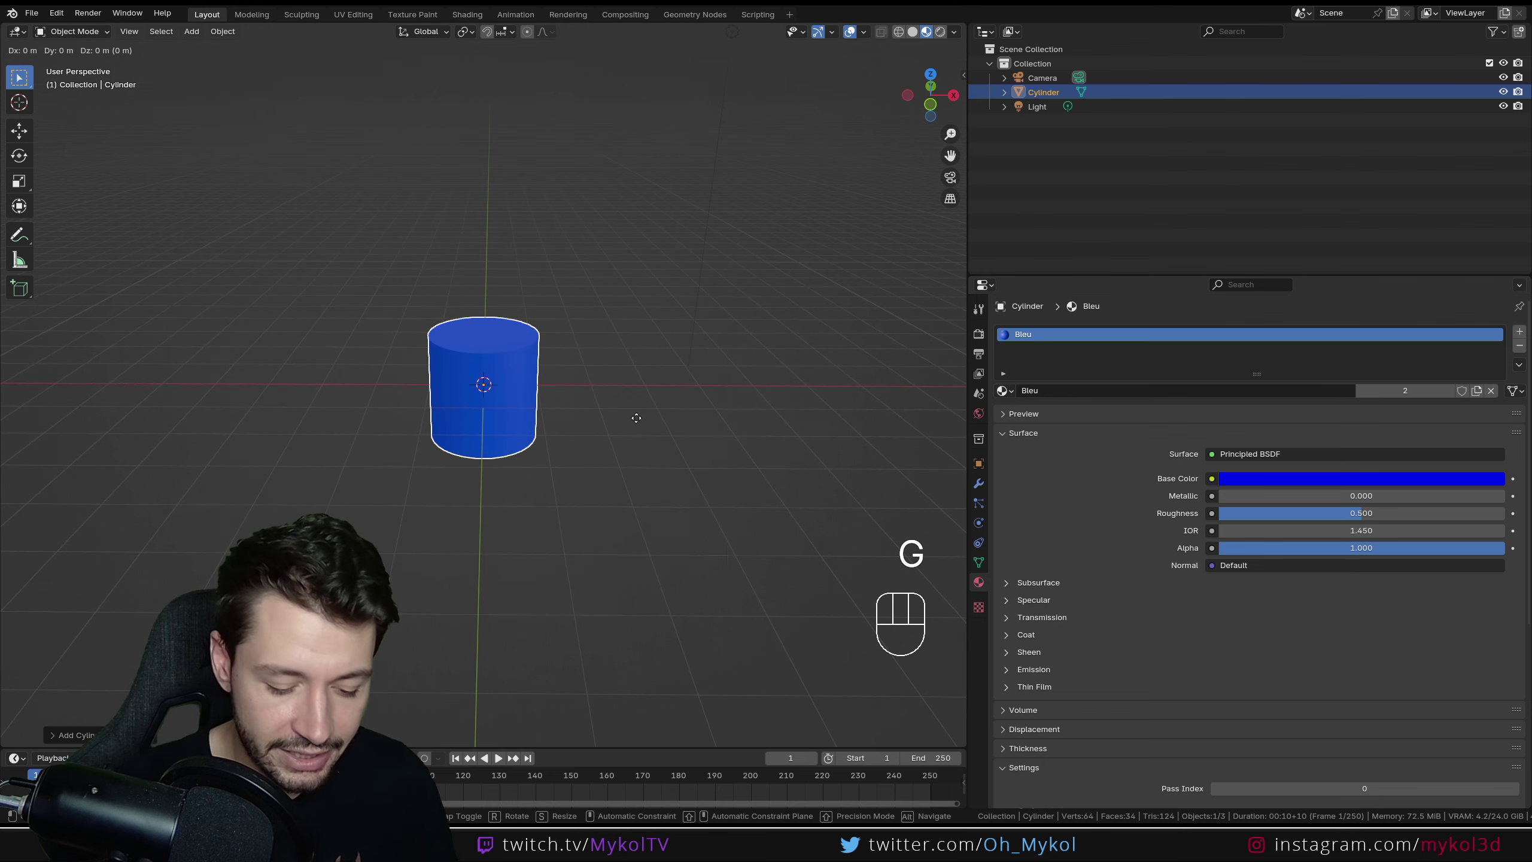
left_click(461, 378)
key("shift+a")
mouse_move(498, 361)
left_click(557, 375)
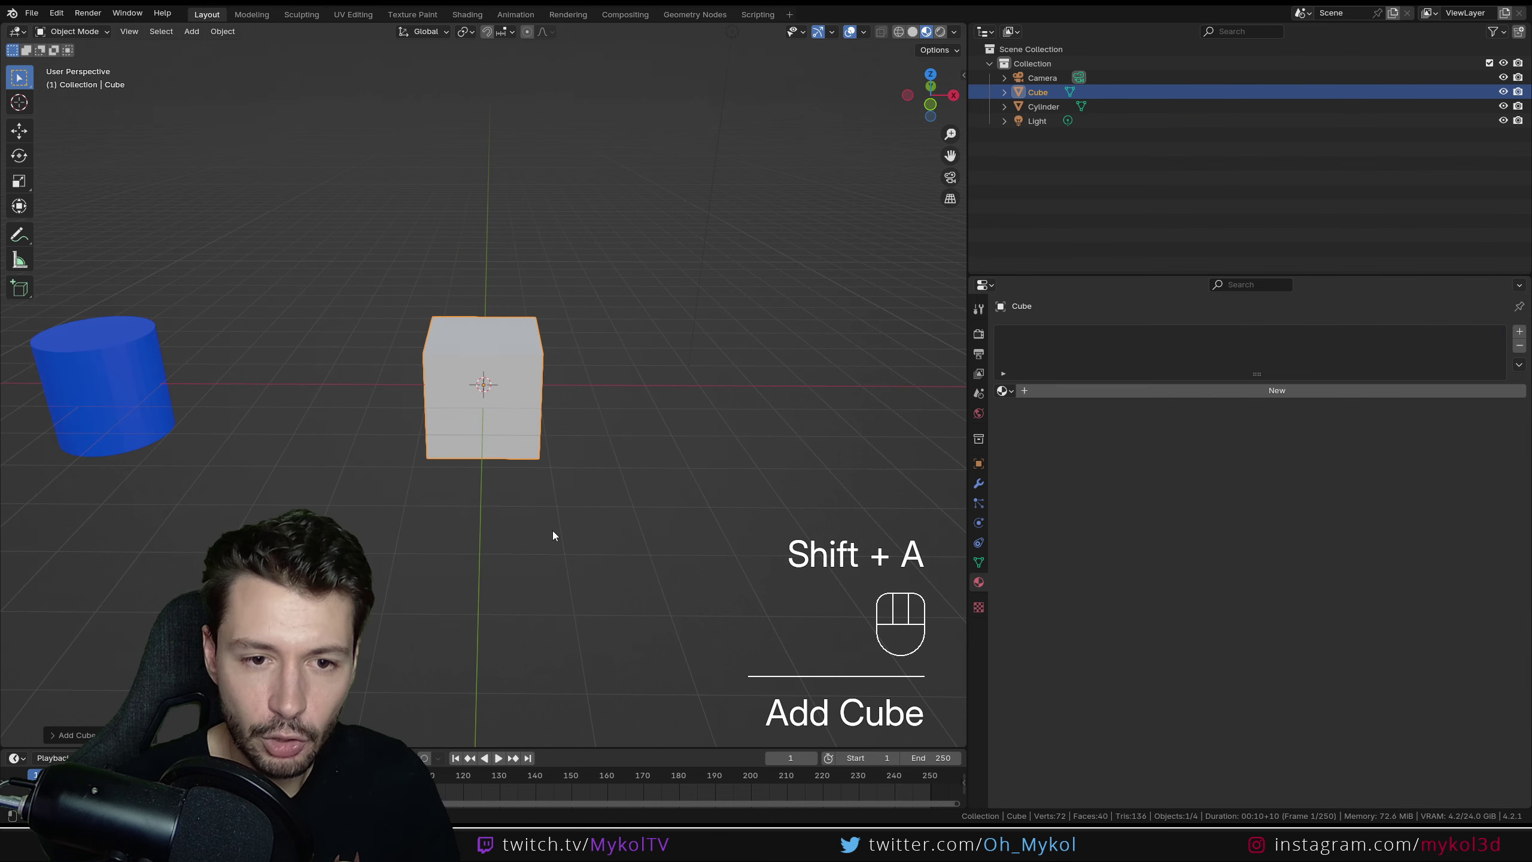
Step: Assign the existing Bleu material to the new cube
middle_click_drag(553, 530, 517, 515)
scroll(491, 502, "down", 2)
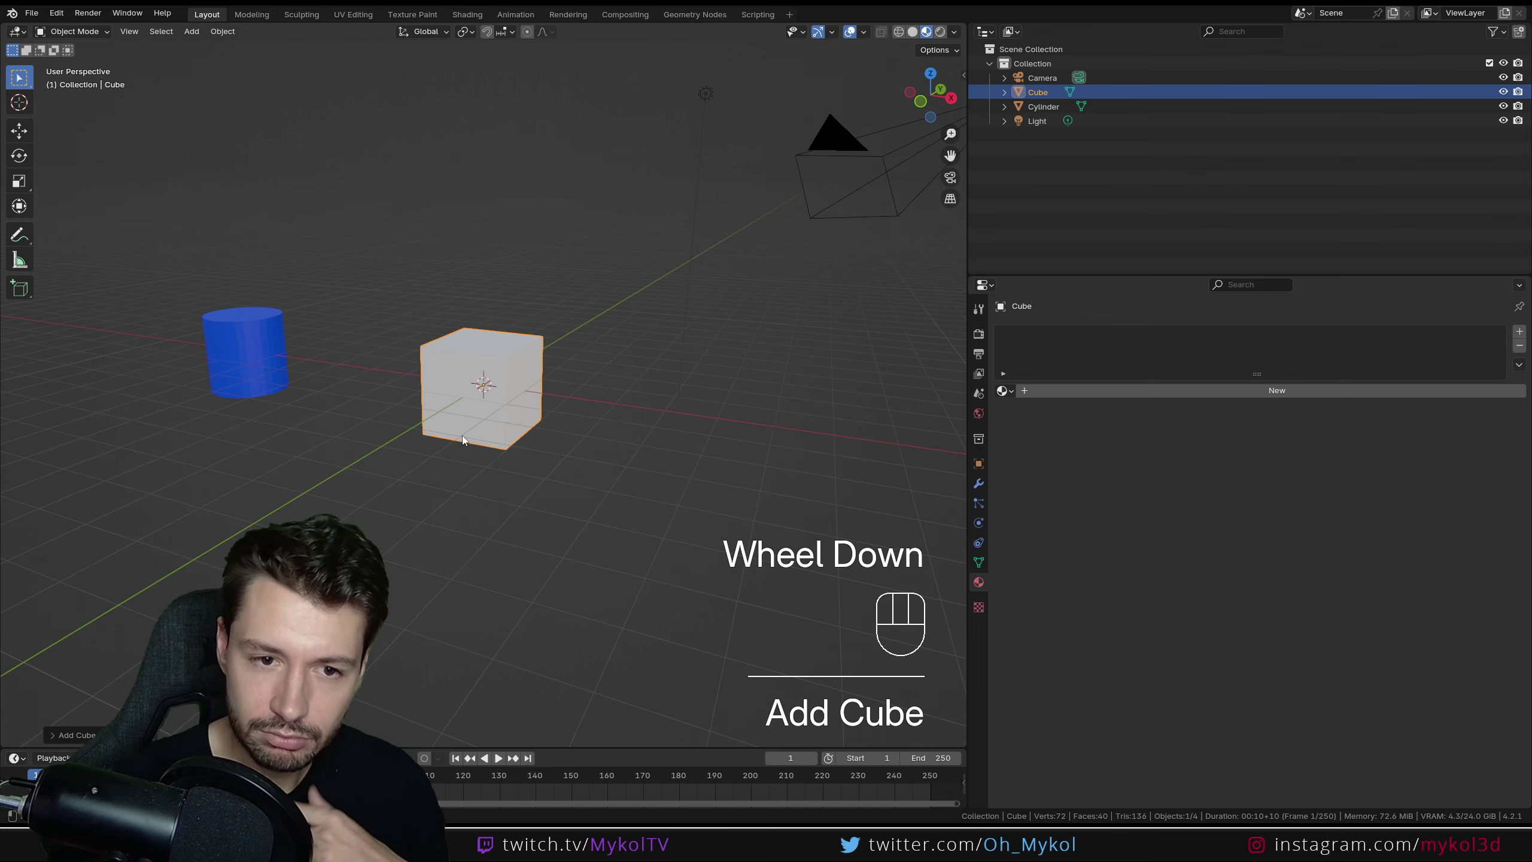
scroll(452, 418, "up", 2)
scroll(443, 400, "down", 1)
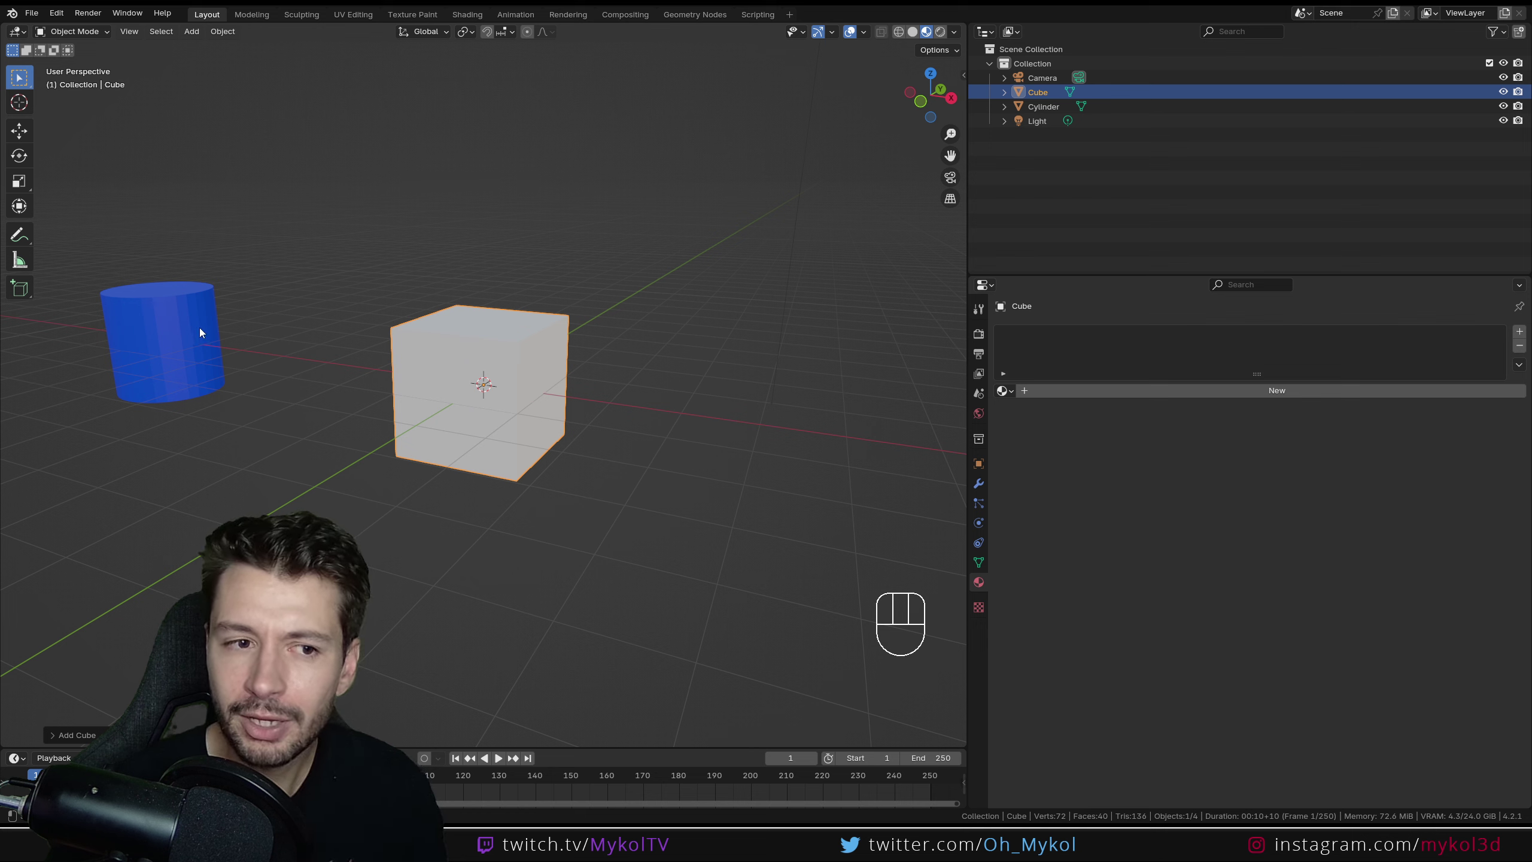
left_click(1003, 391)
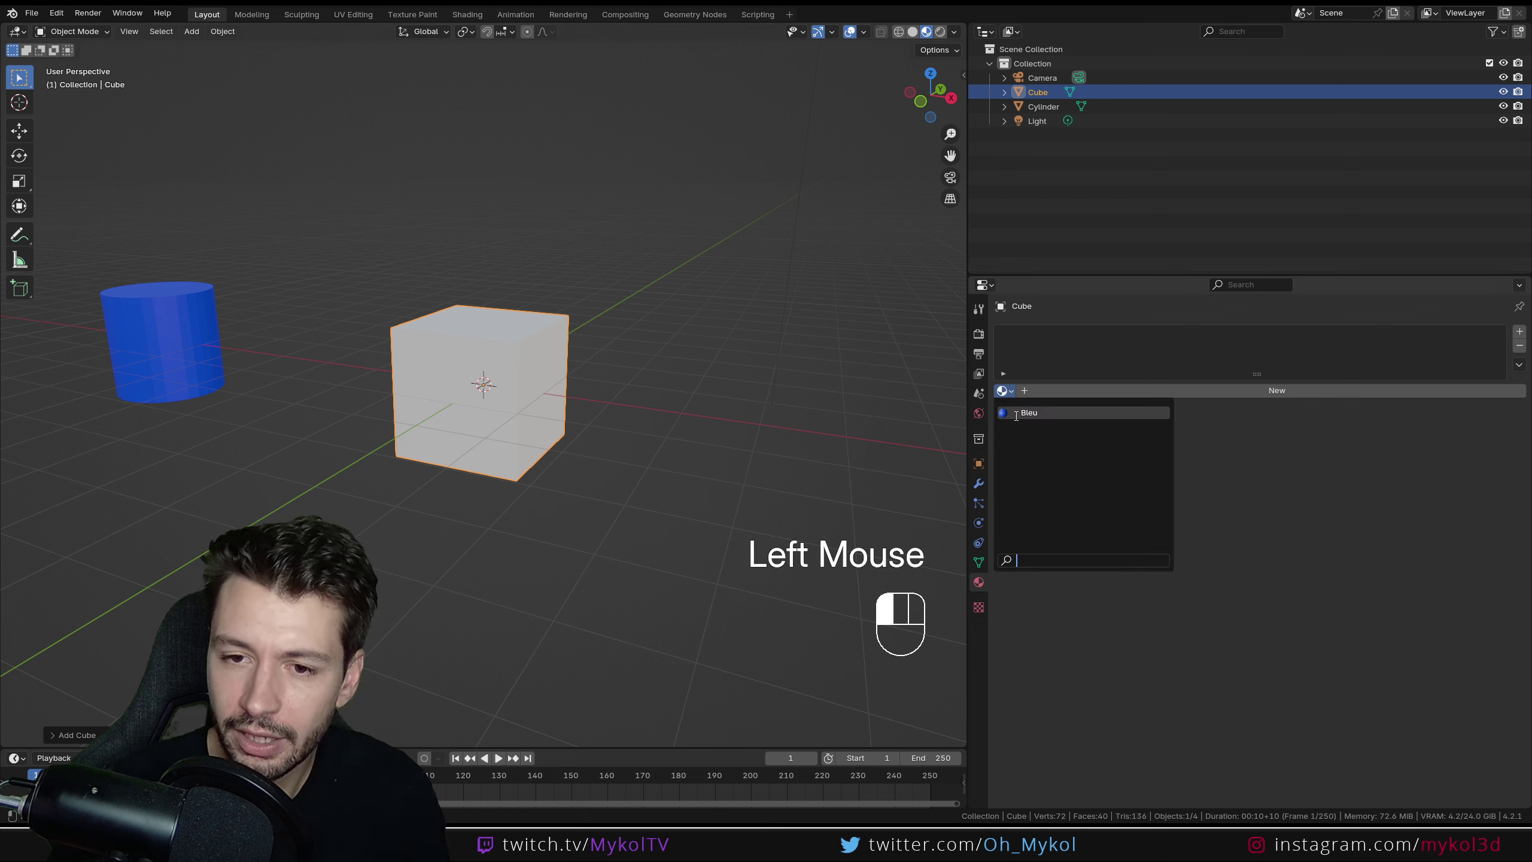
left_click(1025, 413)
Step: Add a UV sphere, move it along the Y axis beside the cube, and assign it the existing Bleu material
middle_click_drag(513, 547, 540, 520)
key("shift+a")
left_click(609, 584)
key("g")
left_click(780, 448)
middle_click_drag(779, 448, 871, 382, "shift")
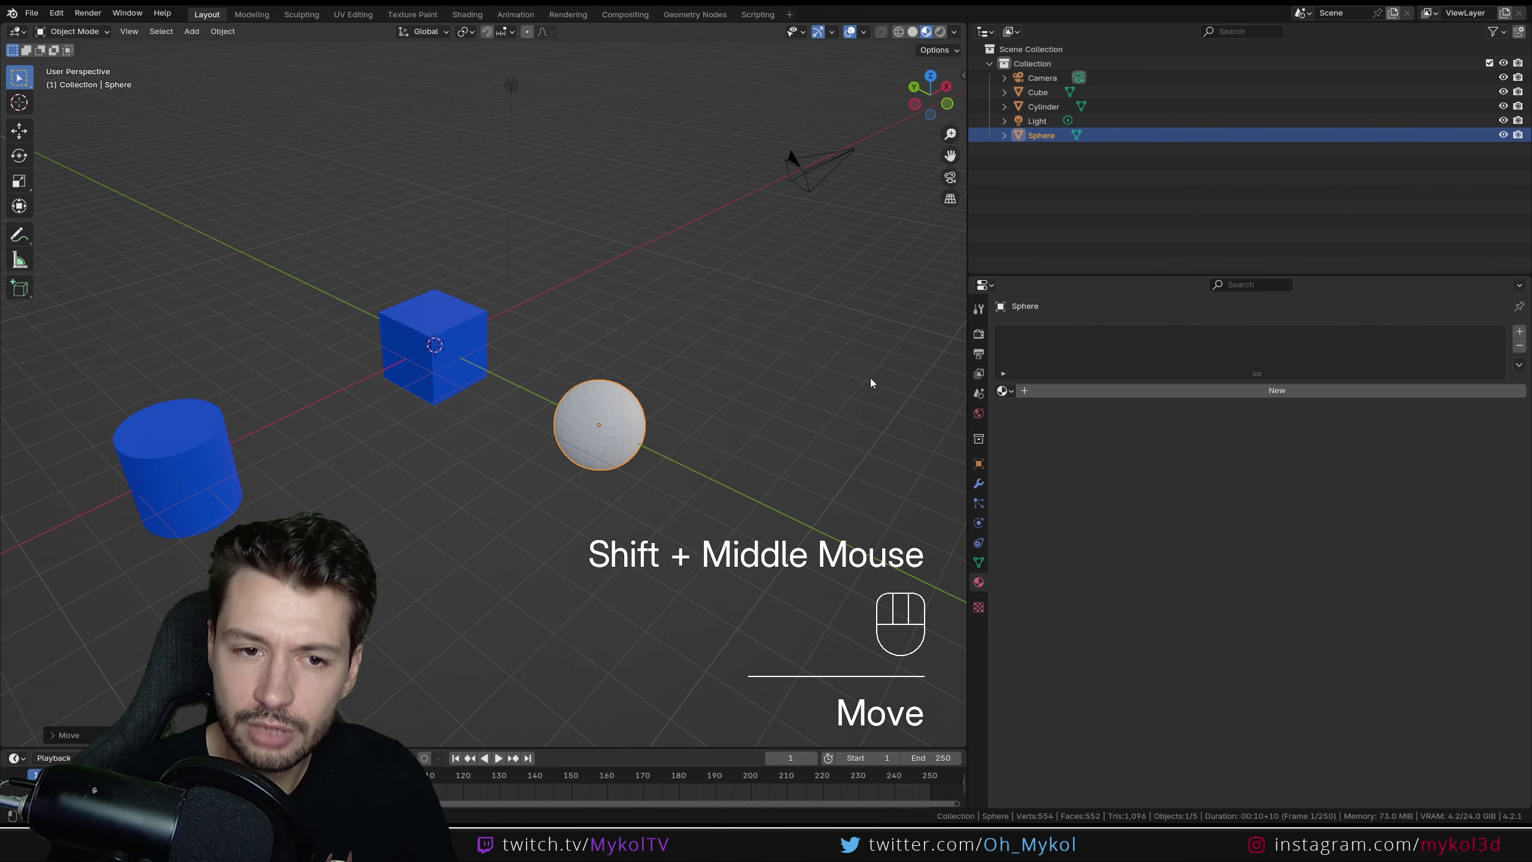
left_click(1003, 390)
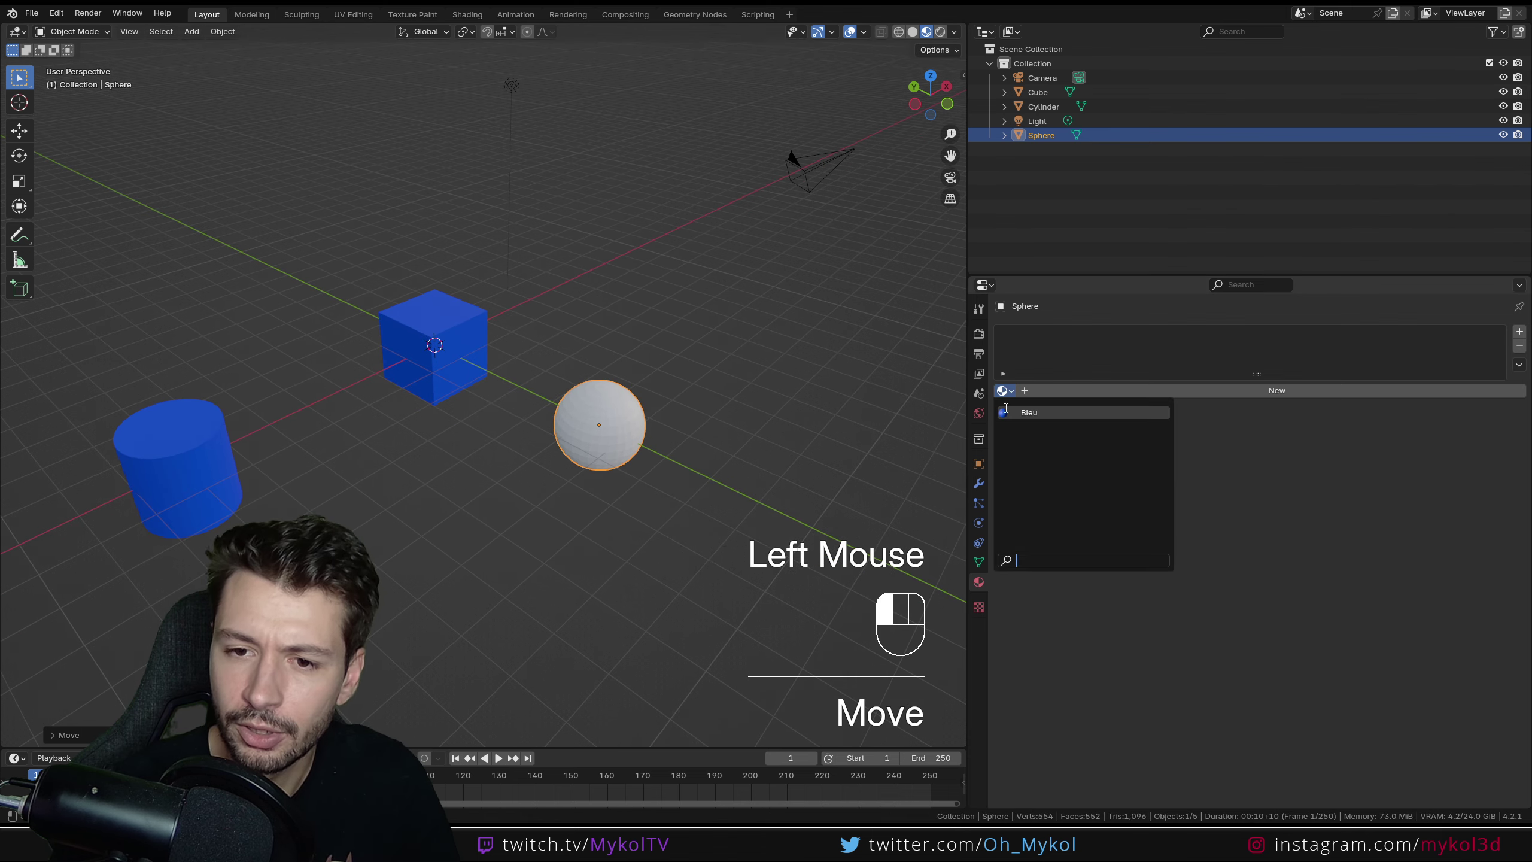
left_click(1025, 413)
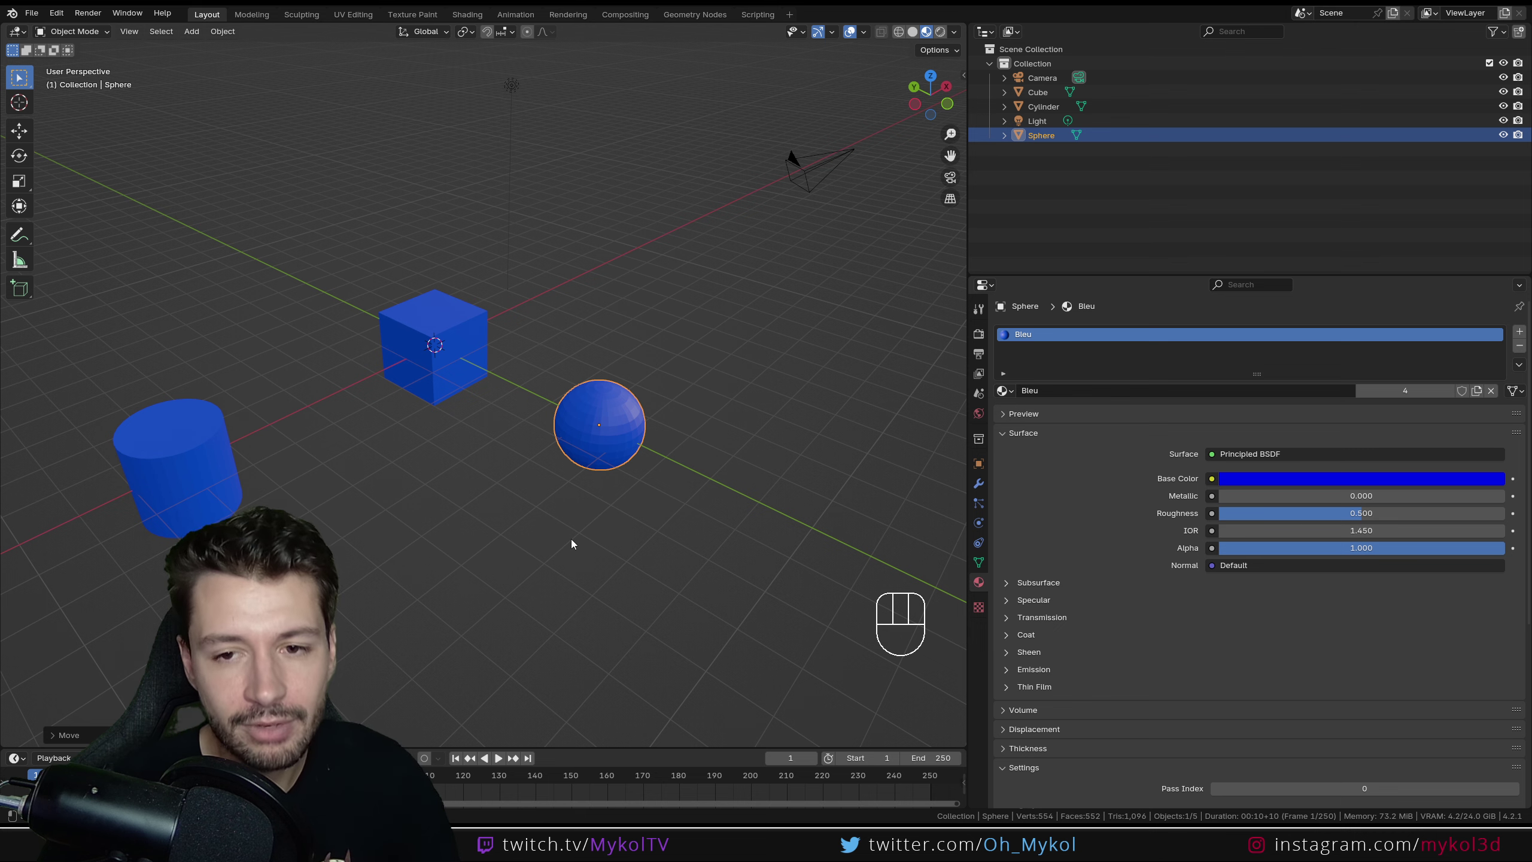
Step: Select the sphere, cube and cylinder in turn to check which material each one uses
middle_click_drag(556, 491, 544, 492)
left_click(803, 427)
left_click(735, 434)
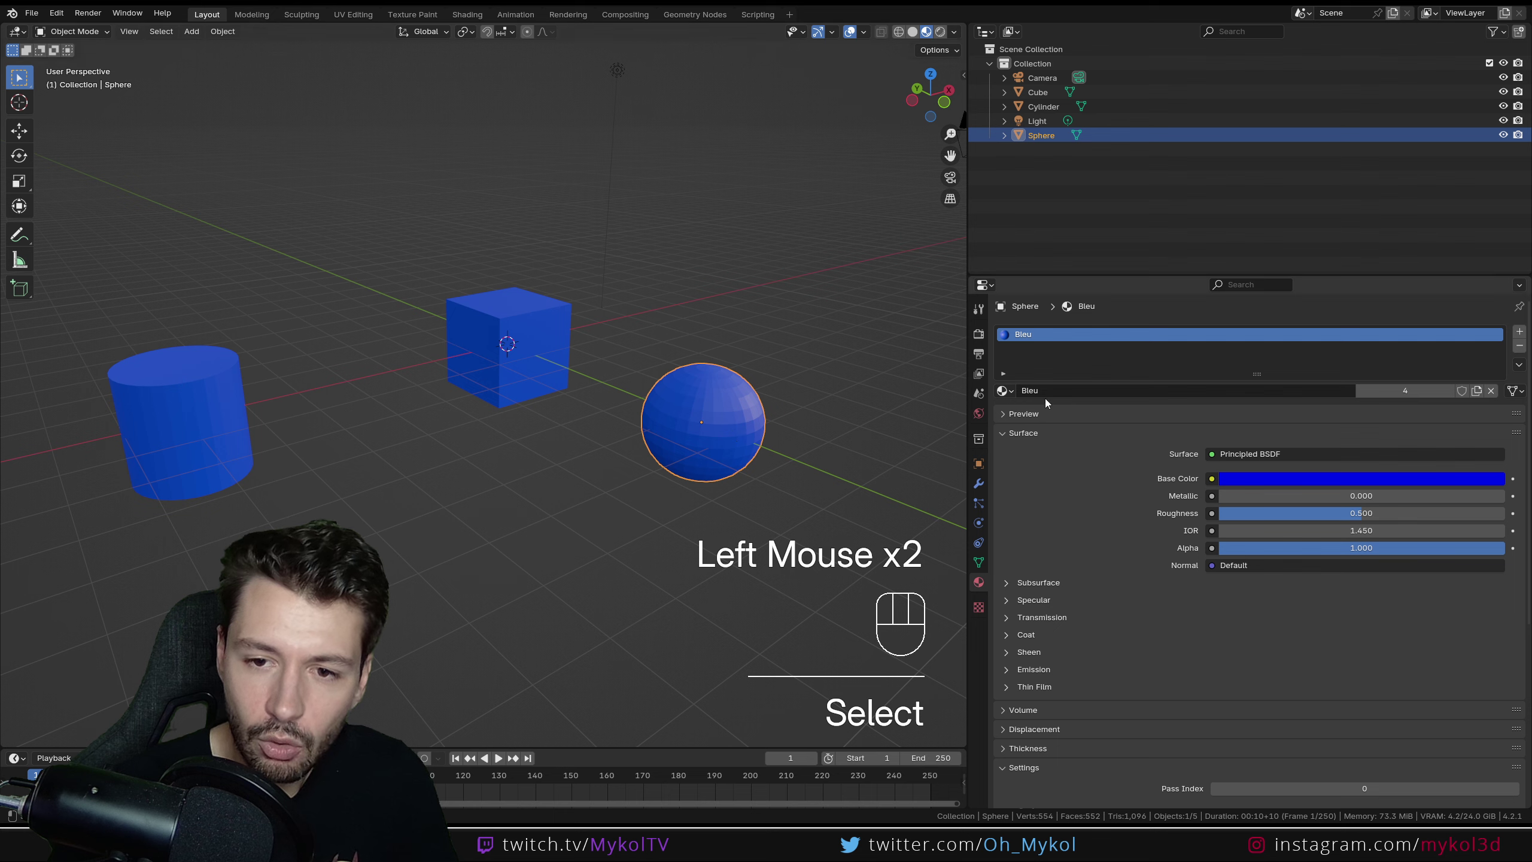
left_click(559, 389)
key("g")
key("Escape")
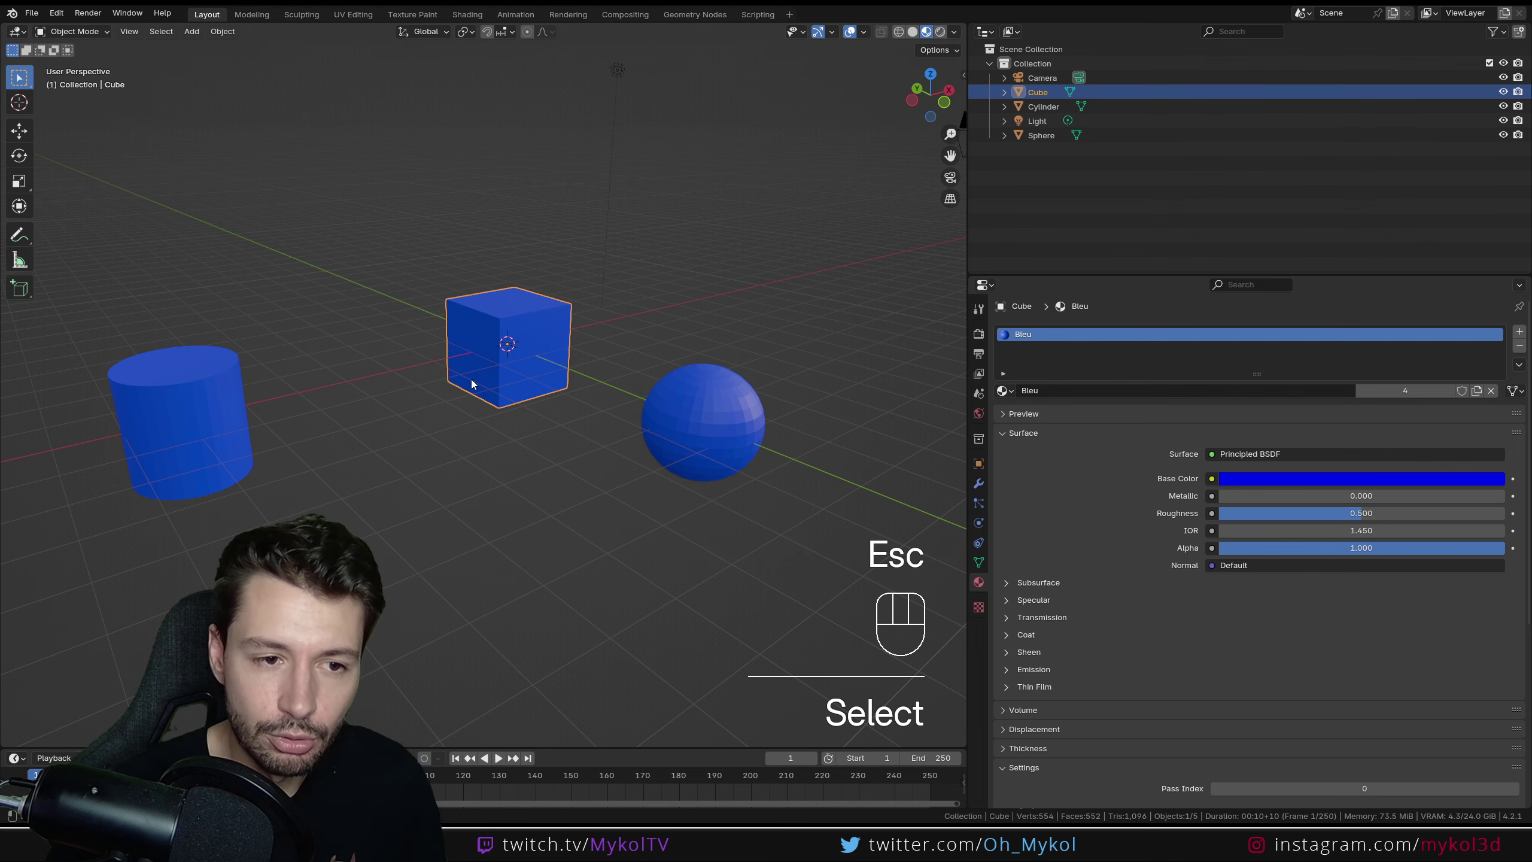
left_click(189, 429)
key("g")
key("Escape")
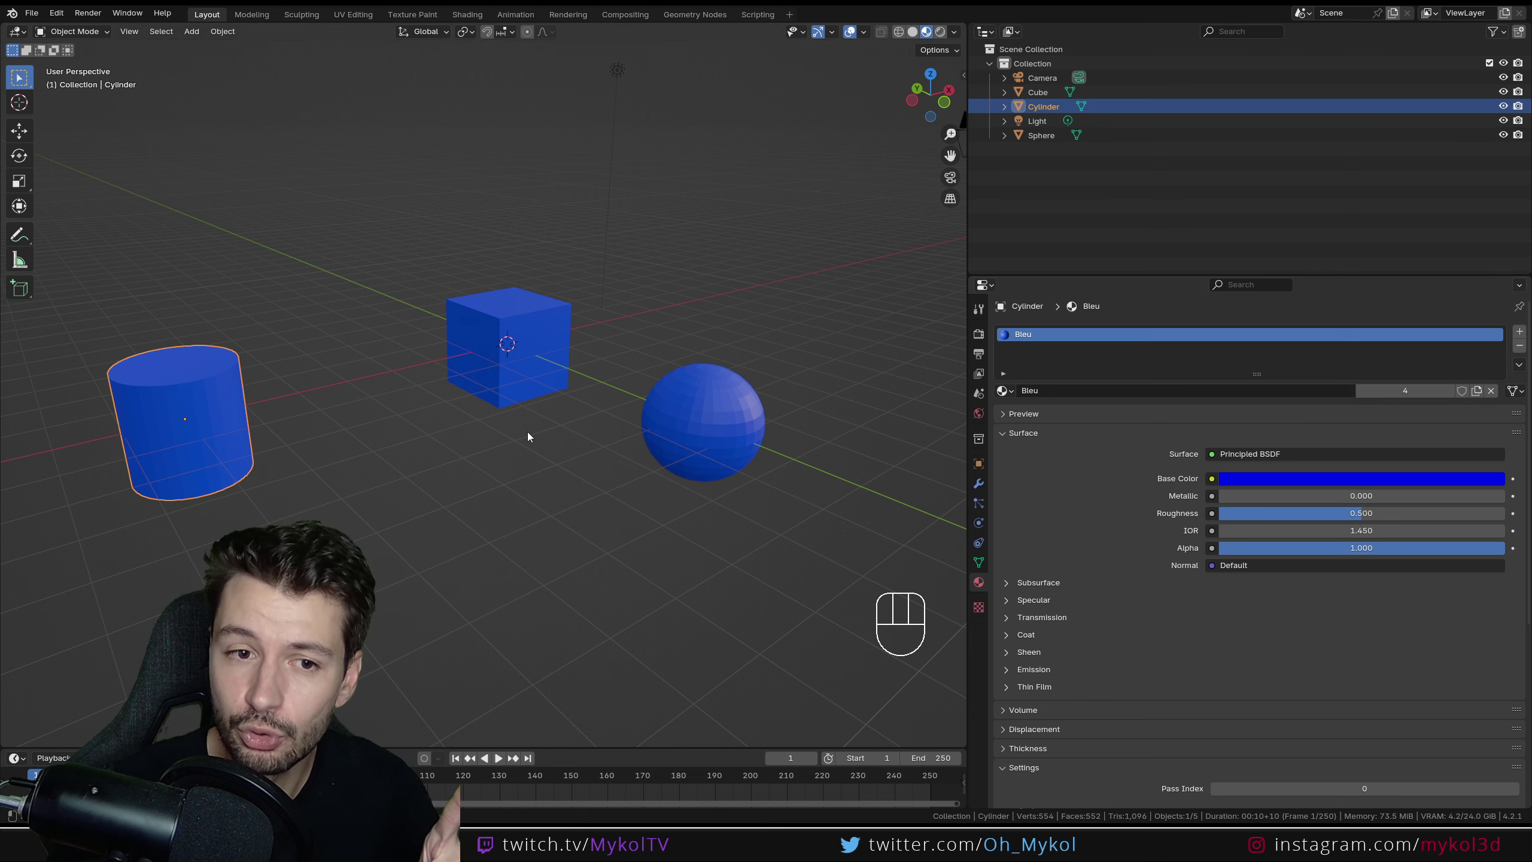
Step: Add a second UV sphere and move it along the X axis to the cube's side opposite the cylinder
scroll(519, 449, "down", 2)
middle_click_drag(506, 469, 531, 455)
key("shift+a")
mouse_move(530, 450)
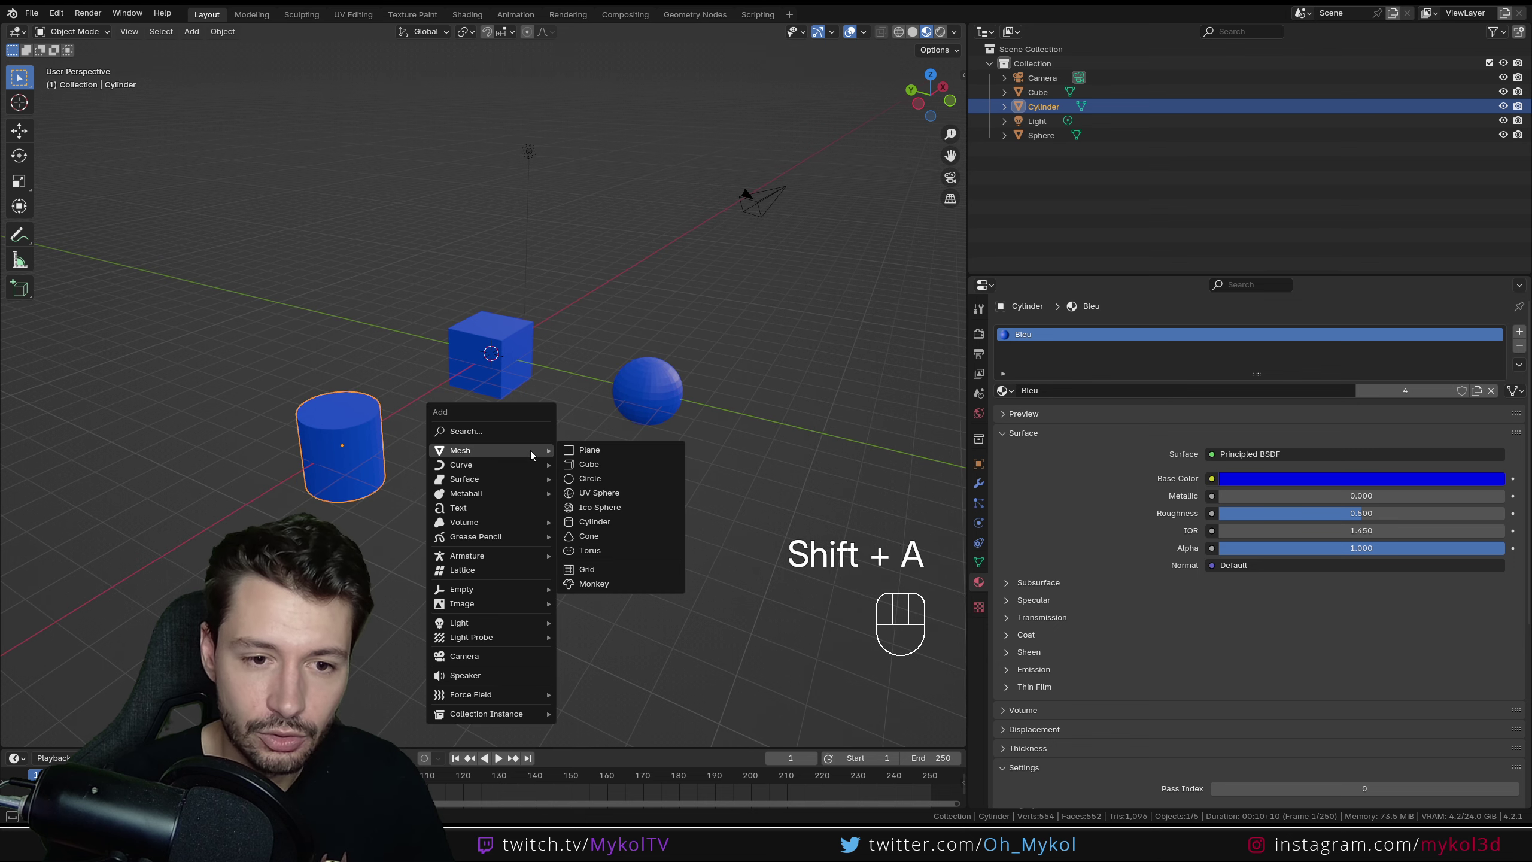
left_click(599, 493)
middle_click_drag(608, 494, 653, 438)
key("g")
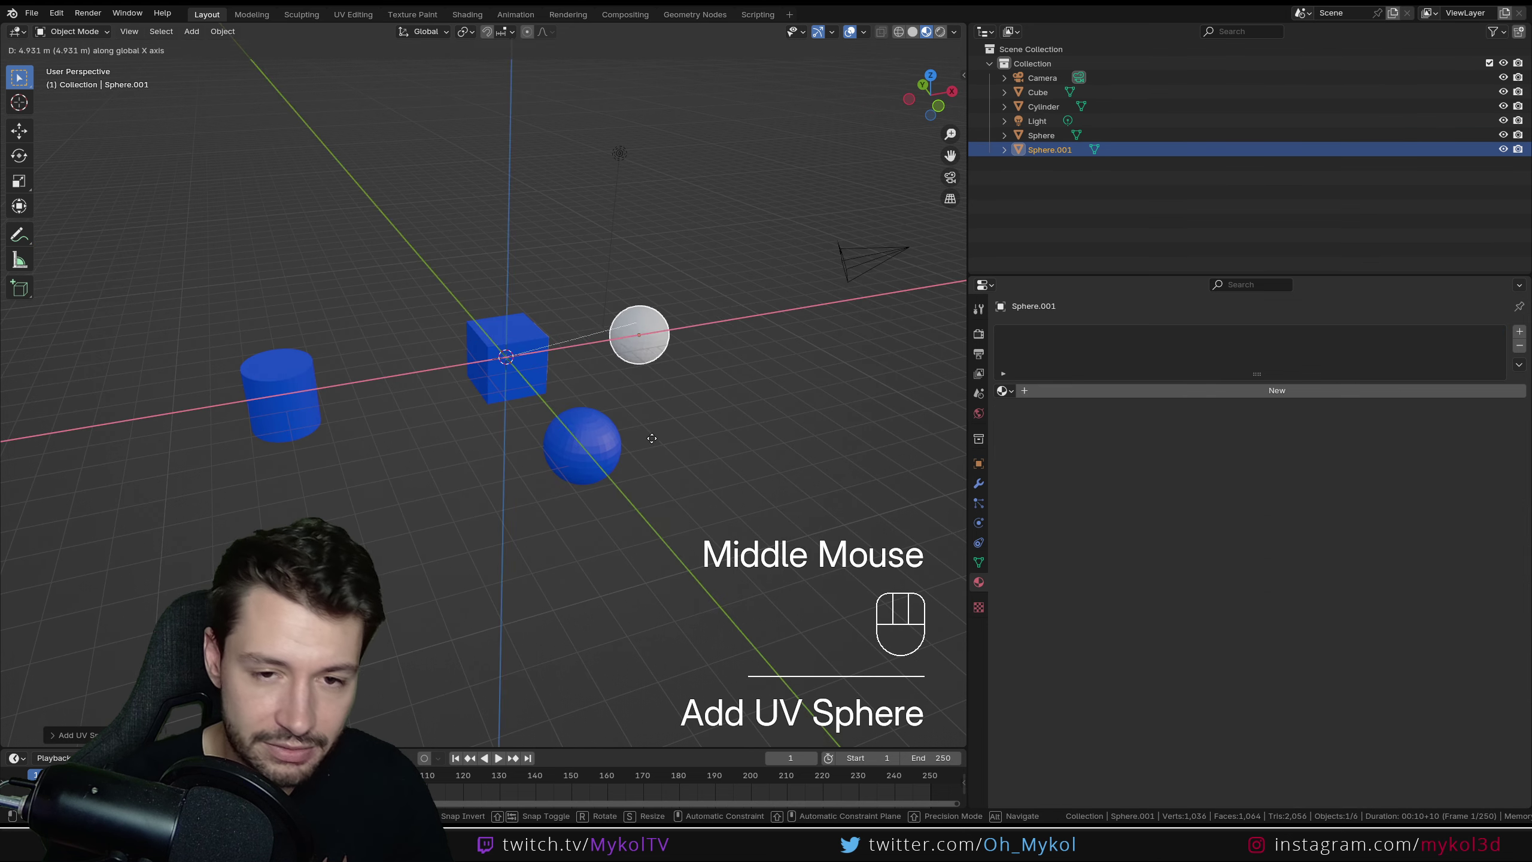
left_click(739, 437)
Step: Create a new material named Vert on the second sphere with a bright green base color (RGB about 0.013, 0.8, 0)
left_click(1161, 390)
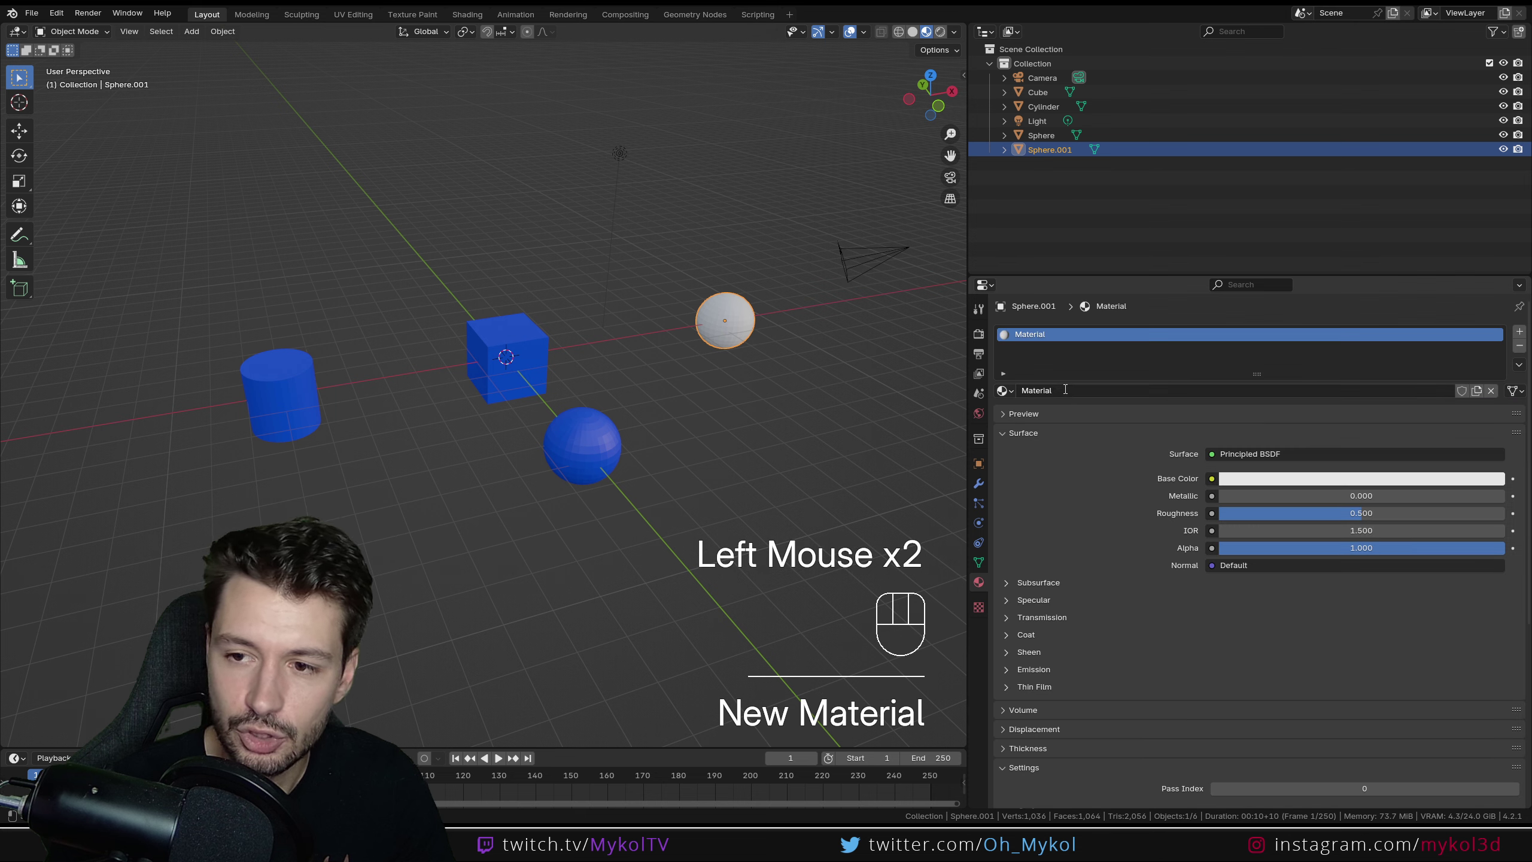
left_click(1065, 389)
type("Vert$")
key("Return")
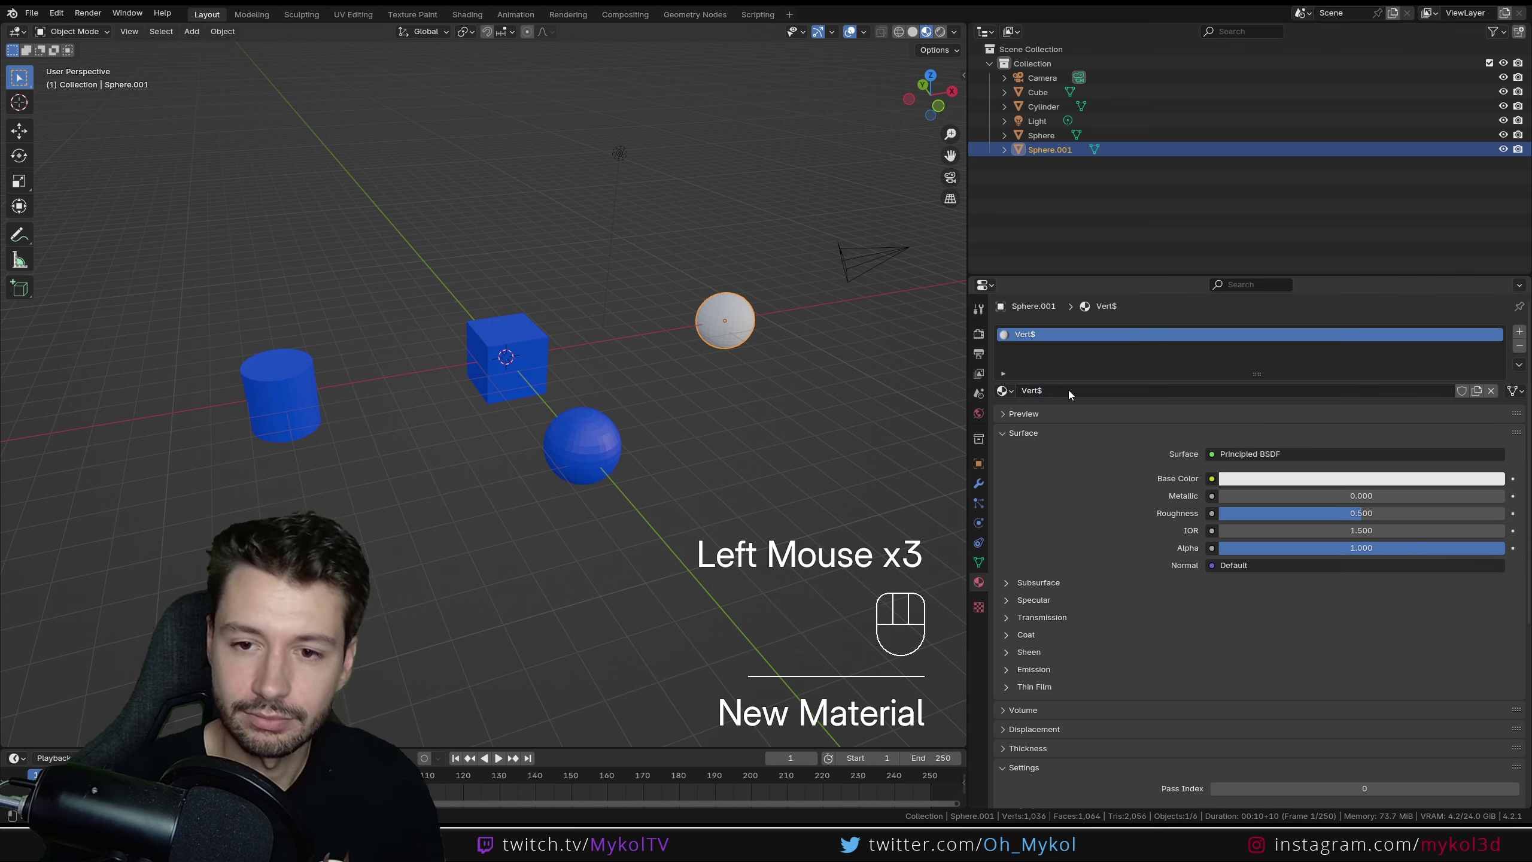
left_click(1067, 390)
key("BackSpace")
key("Return")
left_click(1305, 480)
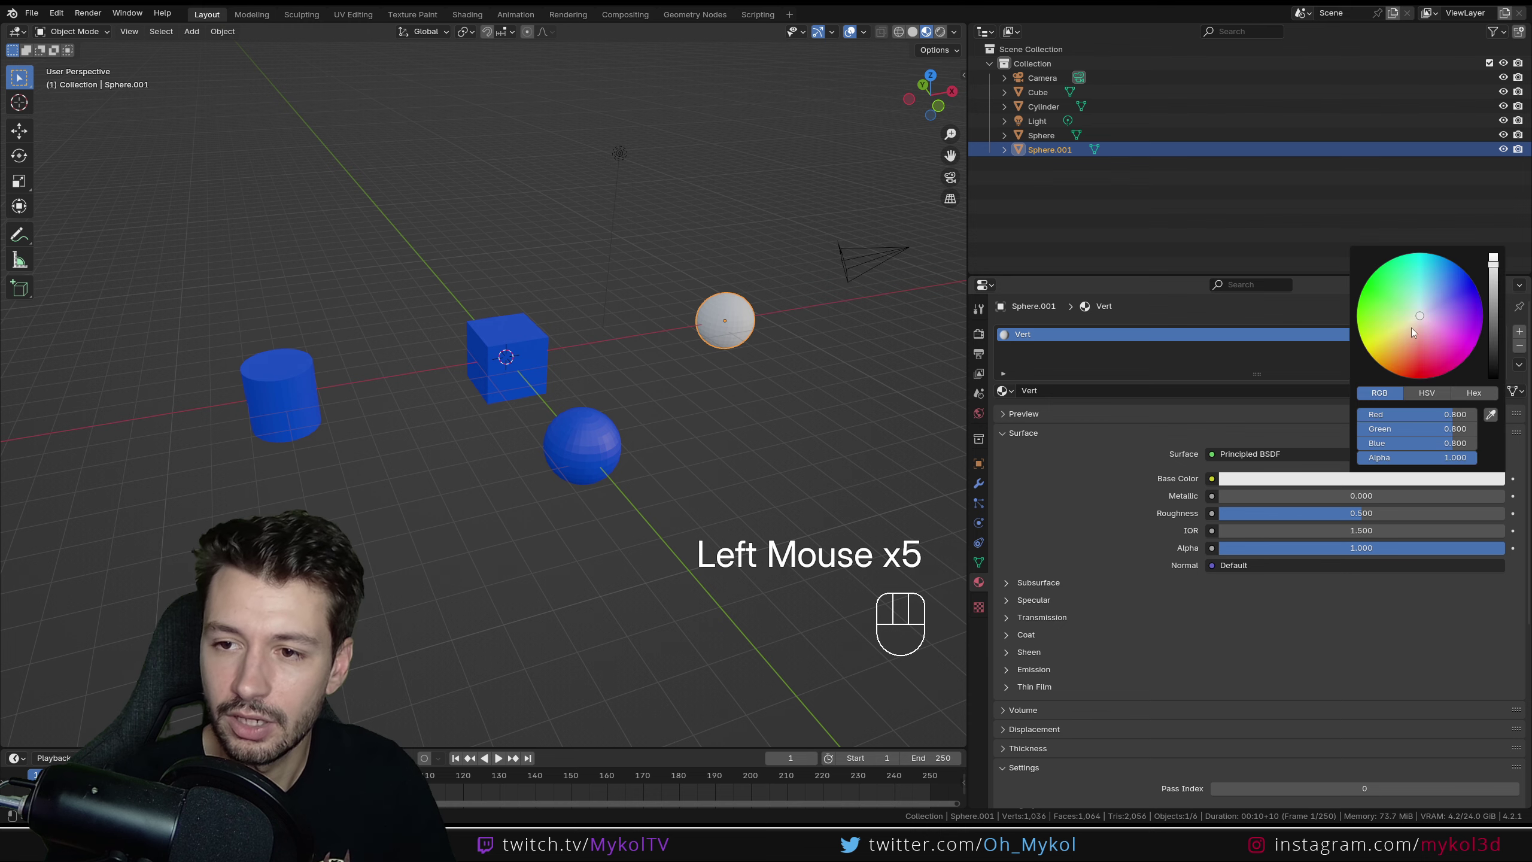
left_click_drag(1411, 329, 1361, 325)
Step: Add a plane, move it horizontally clear of the other objects with Z locked, and assign it the Vert material
middle_click_drag(860, 358, 738, 421)
key("shift+a")
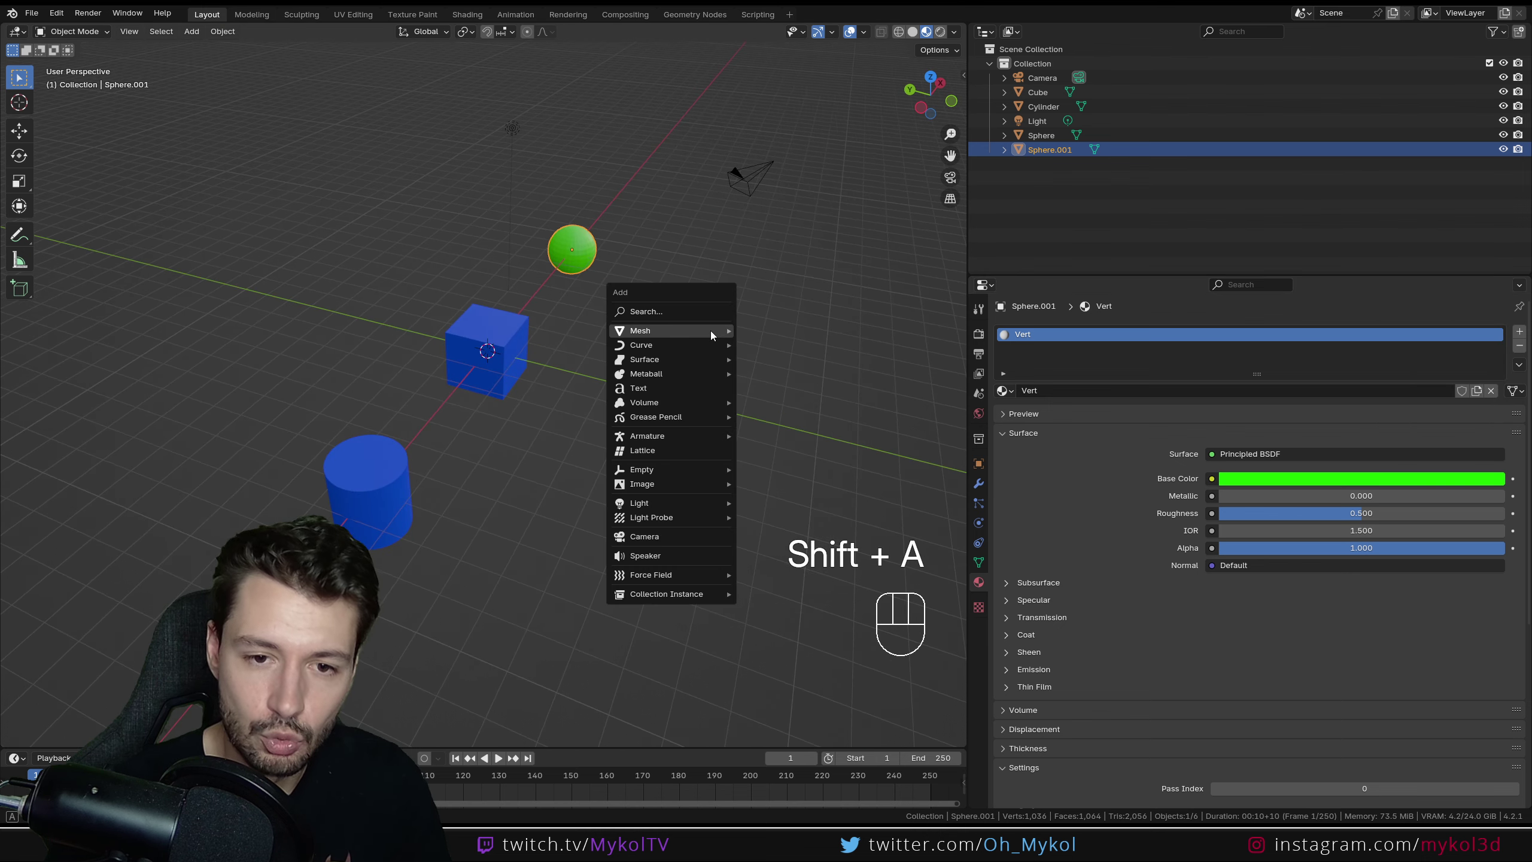
mouse_move(711, 331)
left_click(781, 334)
key("g")
key("shift+z")
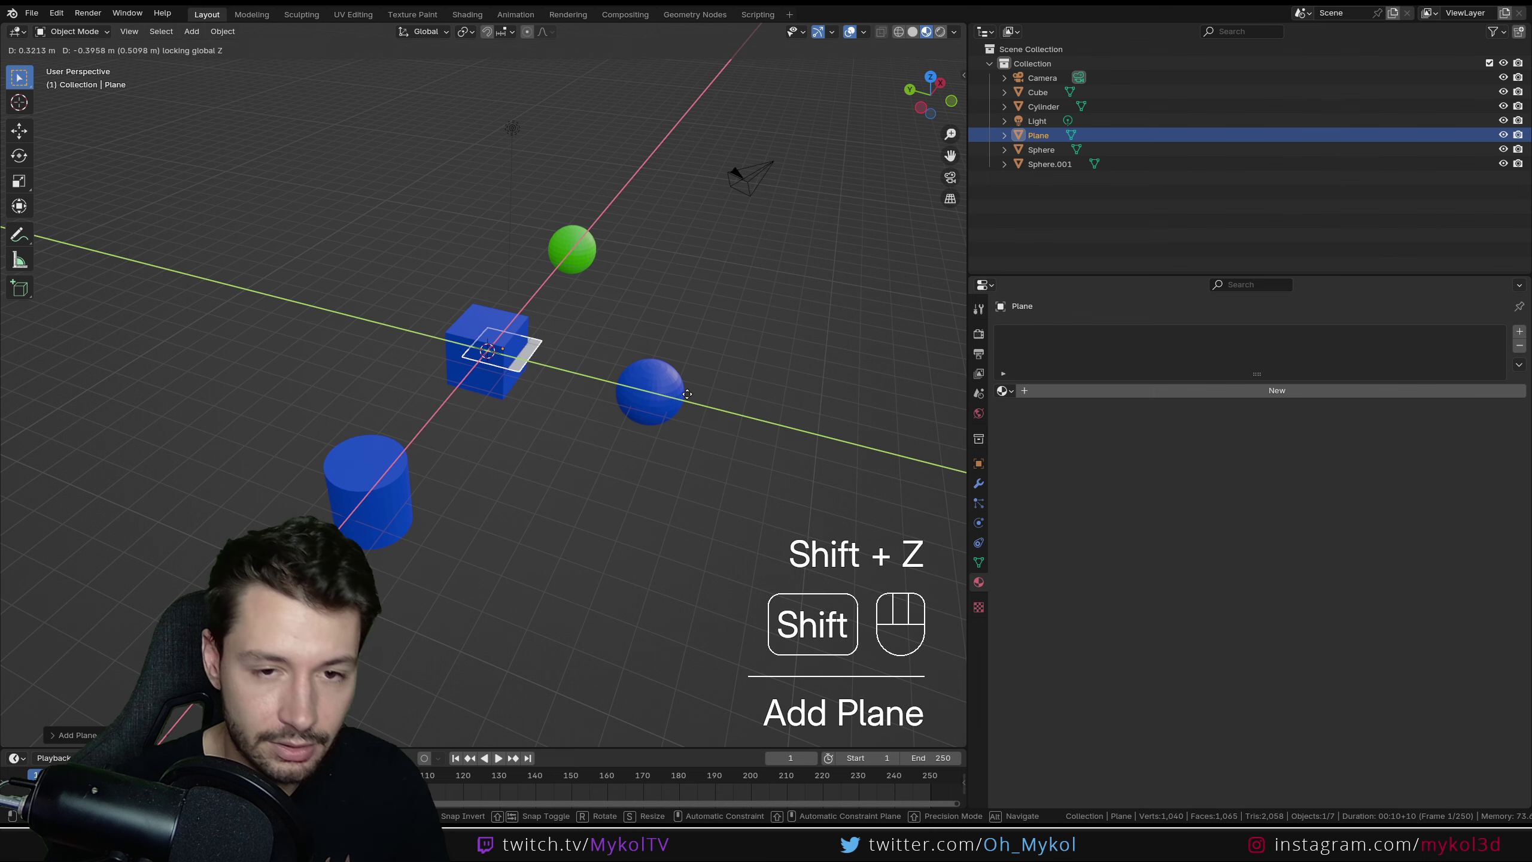
left_click(935, 317)
left_click(1004, 390)
left_click(1031, 424)
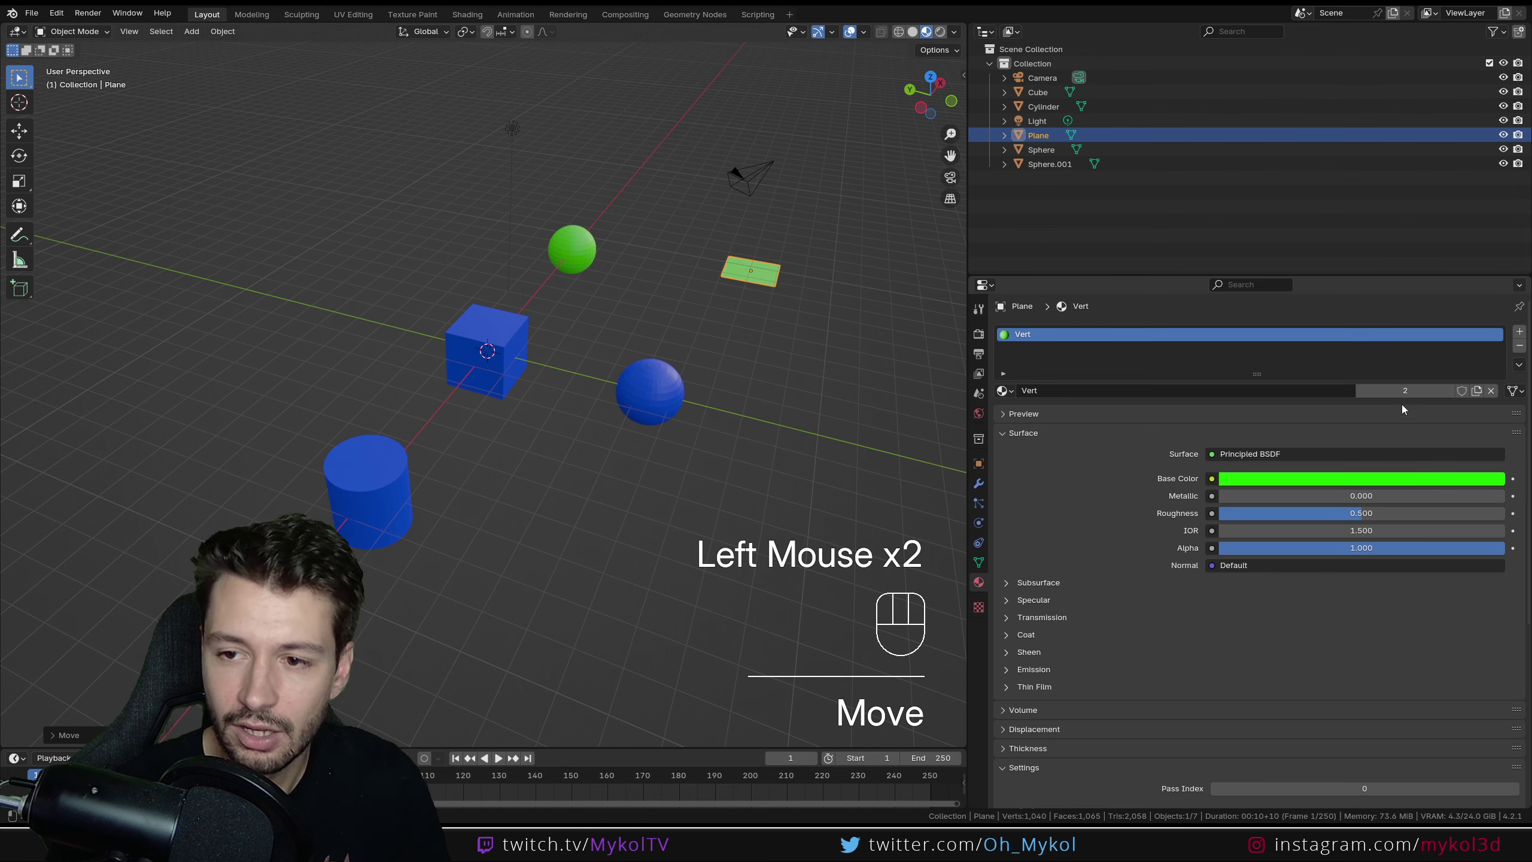
Step: Select the green sphere, the plane and the blue sphere in turn to compare their materials and user counts
left_click(594, 249)
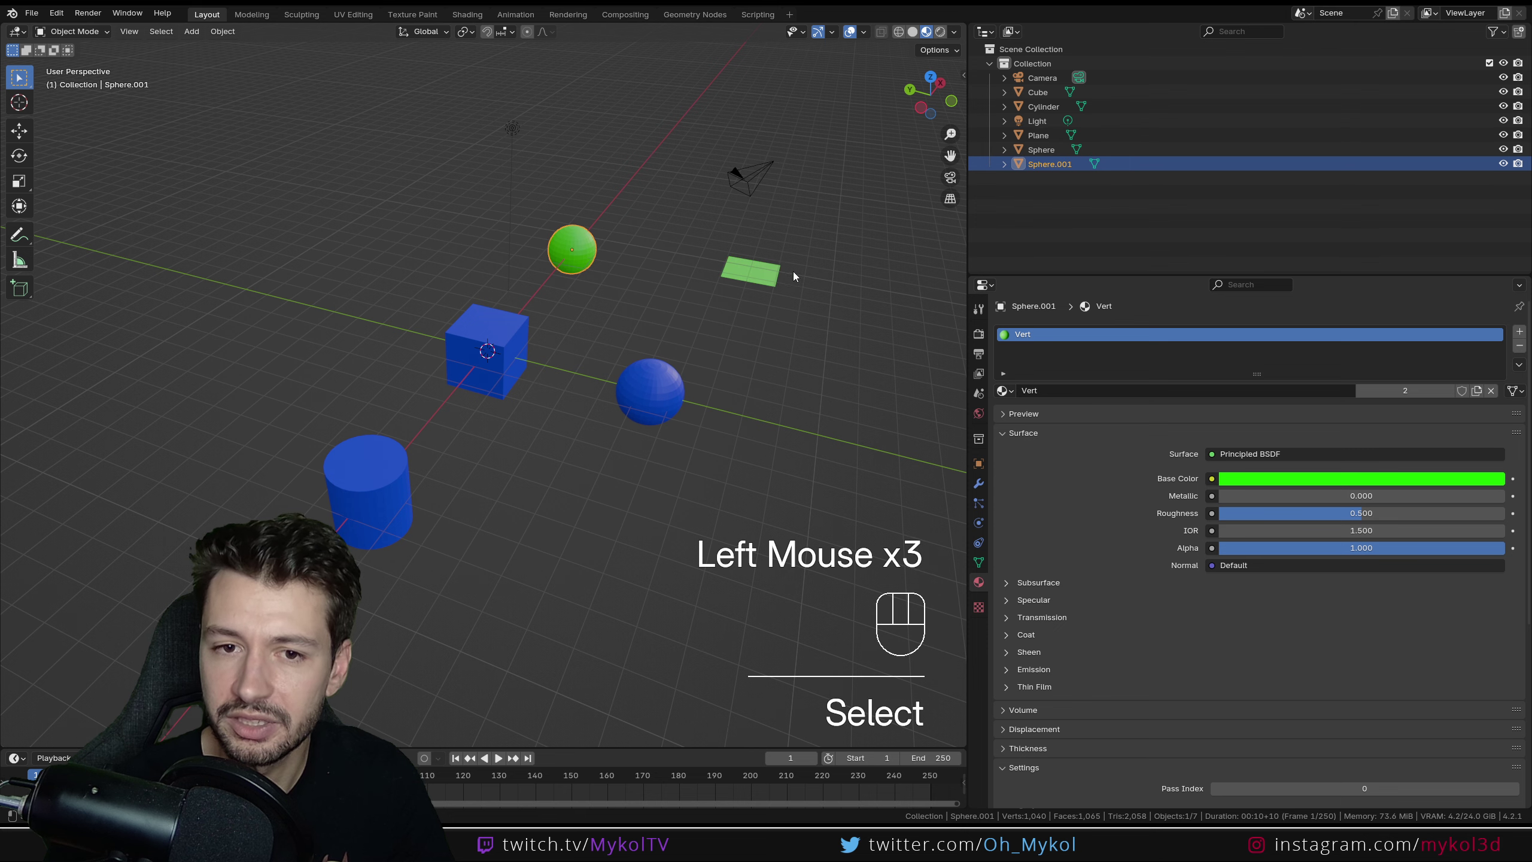
left_click(749, 279)
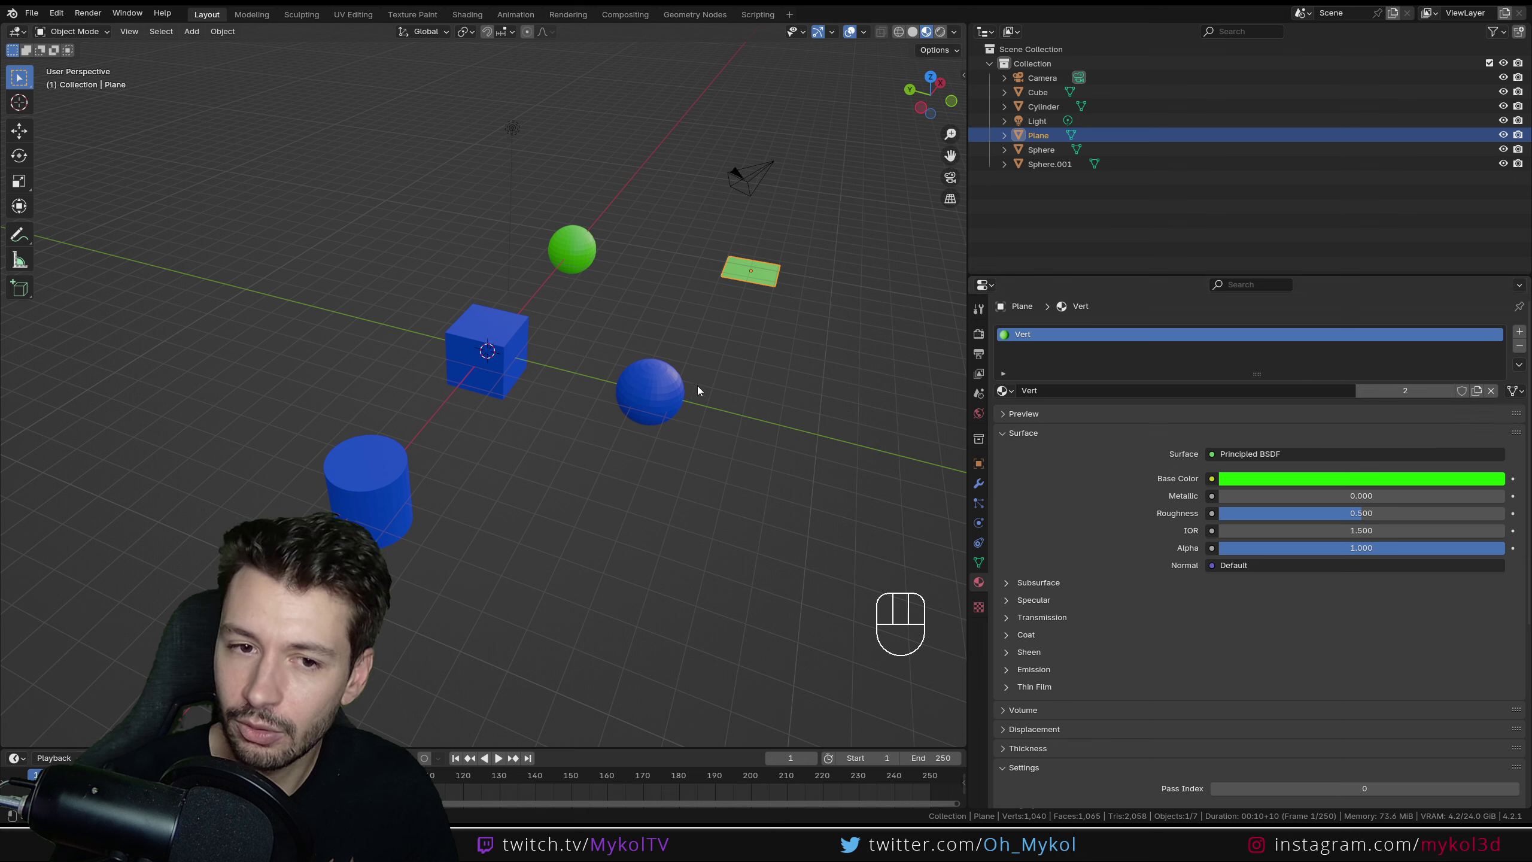
left_click(642, 387)
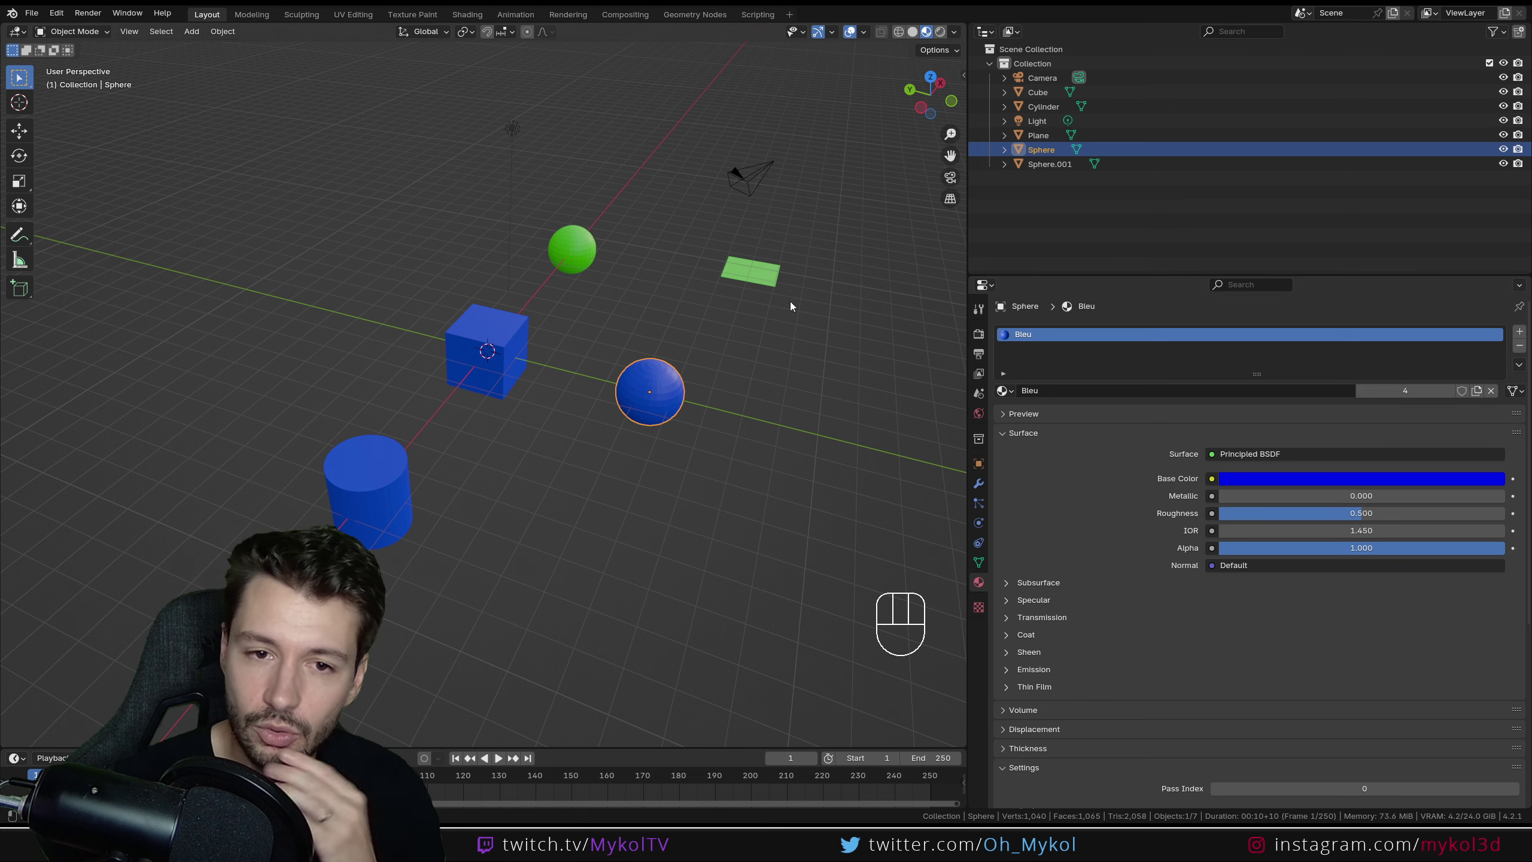
middle_click_drag(724, 308, 619, 332)
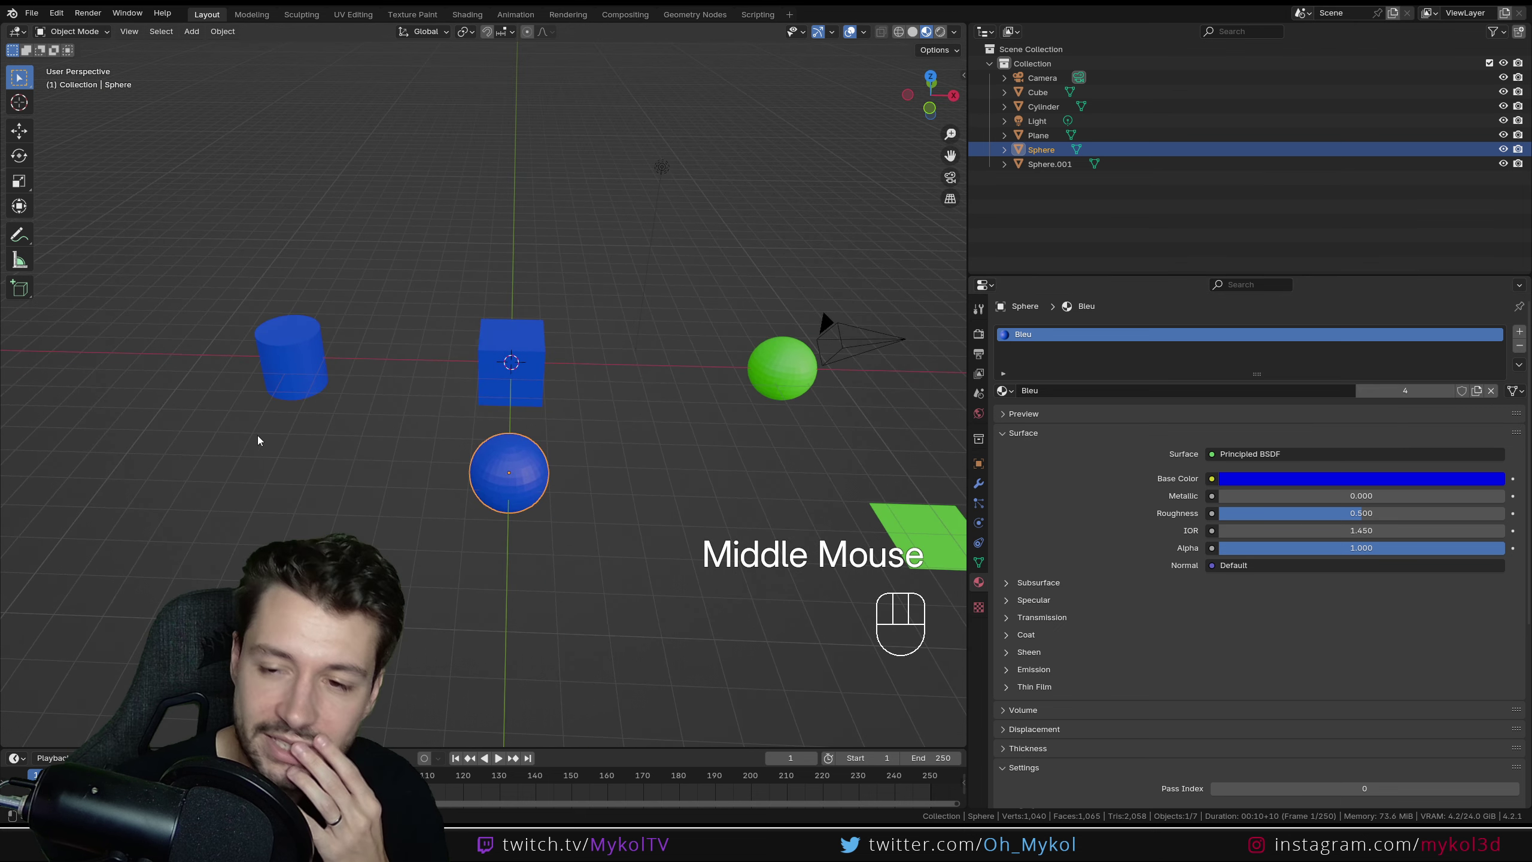
scroll(539, 407, "down", 2)
middle_click_drag(641, 445, 610, 429, "shift")
scroll(605, 432, "up", 2)
scroll(603, 435, "down", 2)
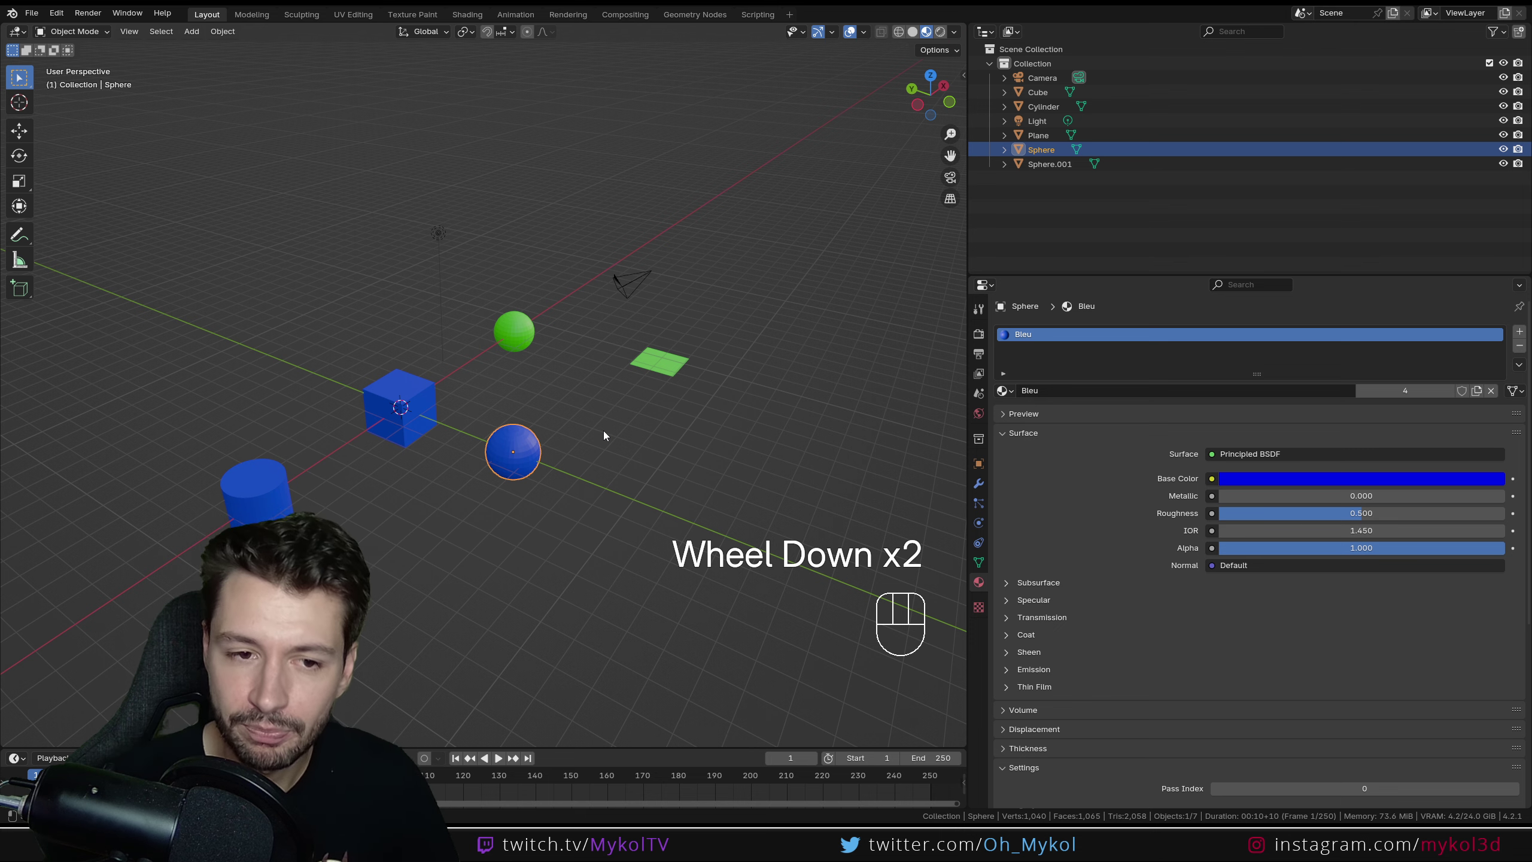
scroll(477, 471, "up", 2)
middle_click_drag(474, 472, 539, 354, "shift")
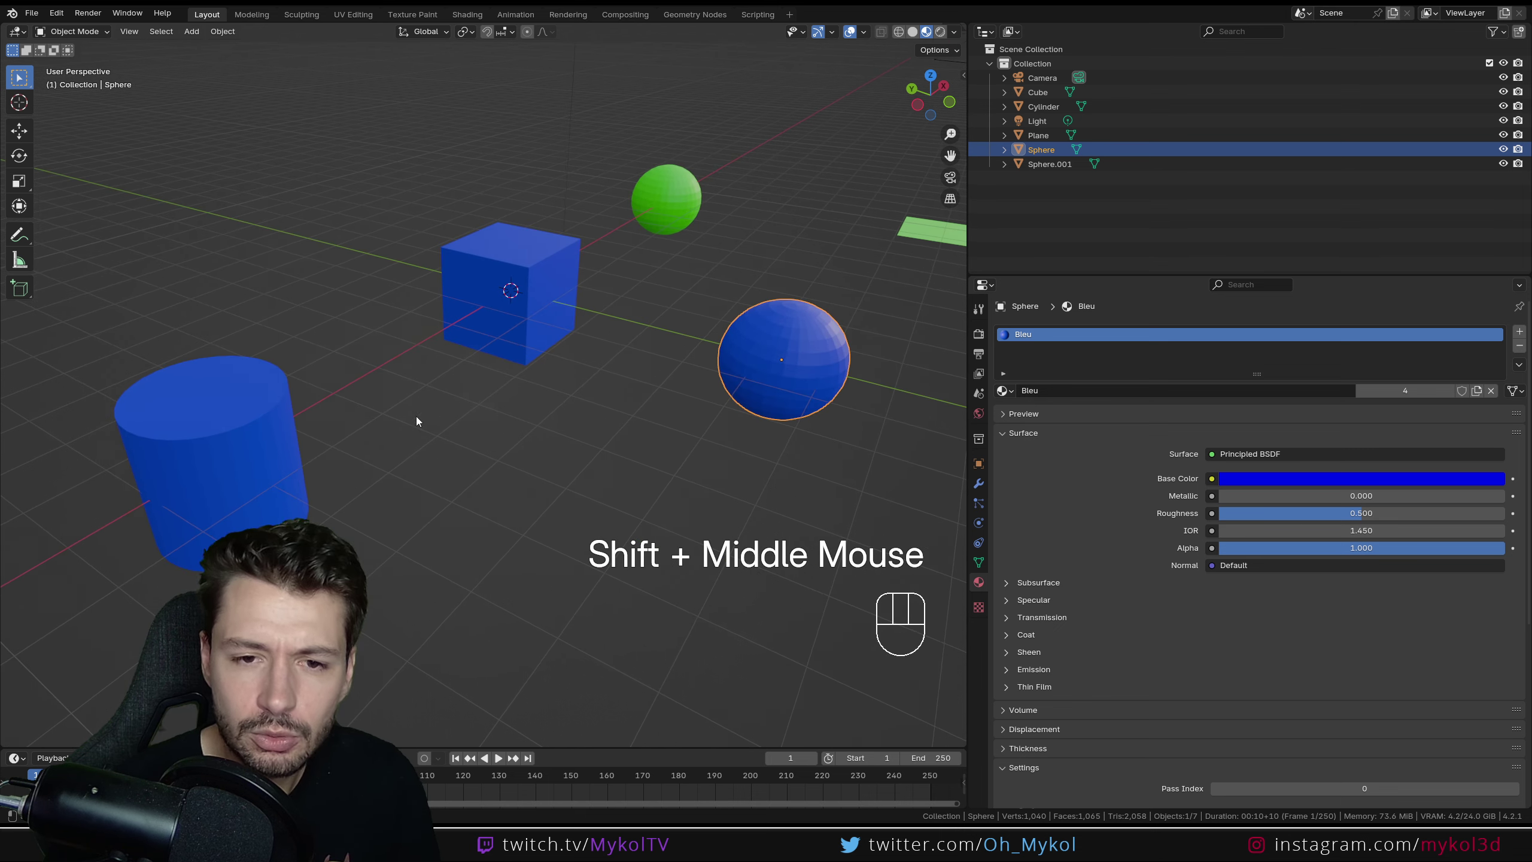
Step: Delete the blue cube, the blue sphere and the blue cylinder
left_click(507, 301)
middle_click_drag(507, 302, 365, 389)
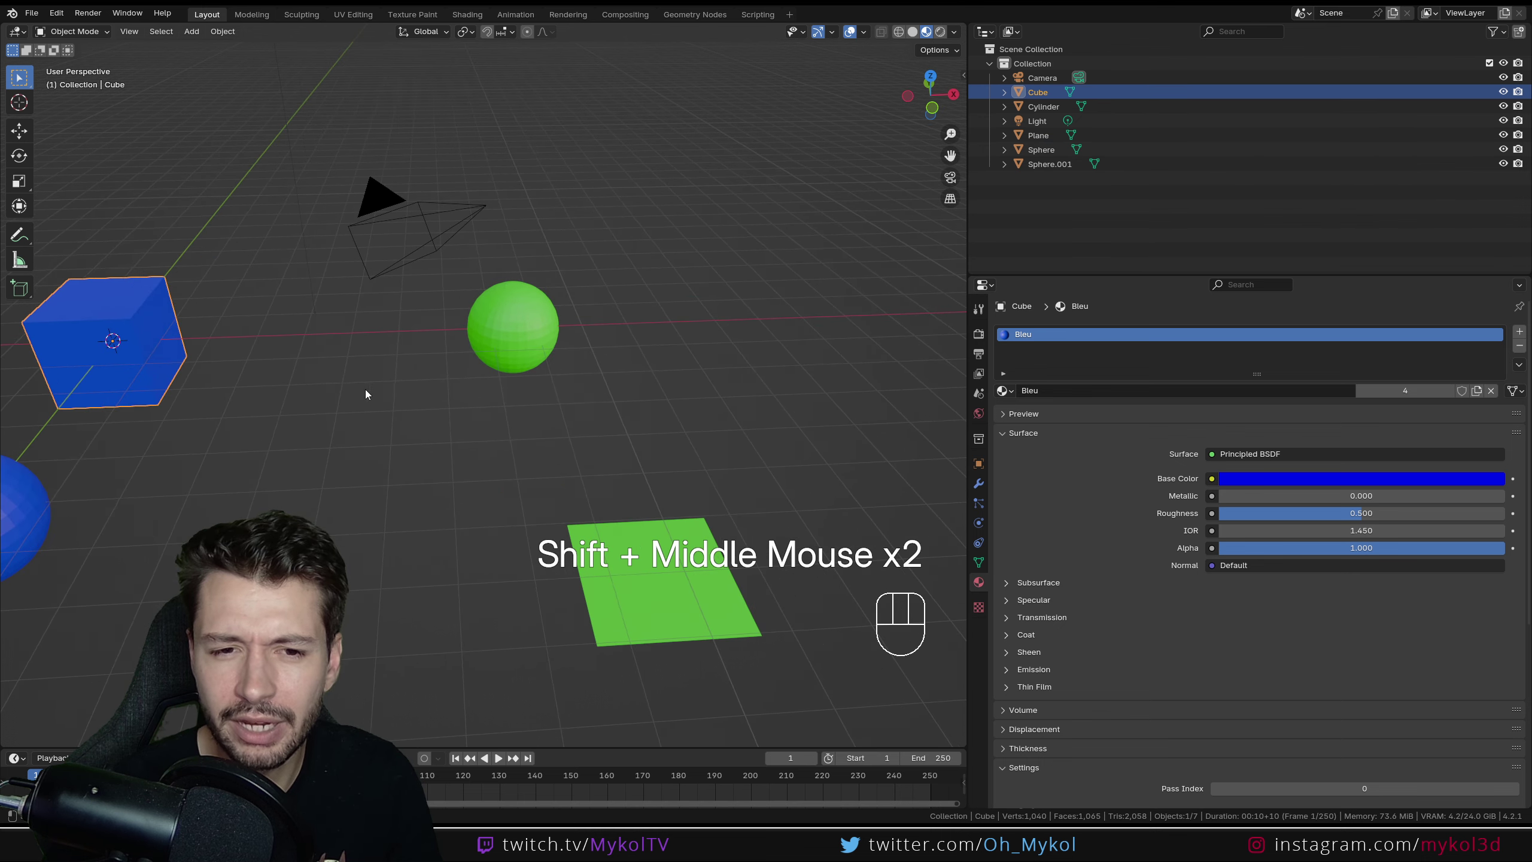
scroll(464, 367, "down", 5)
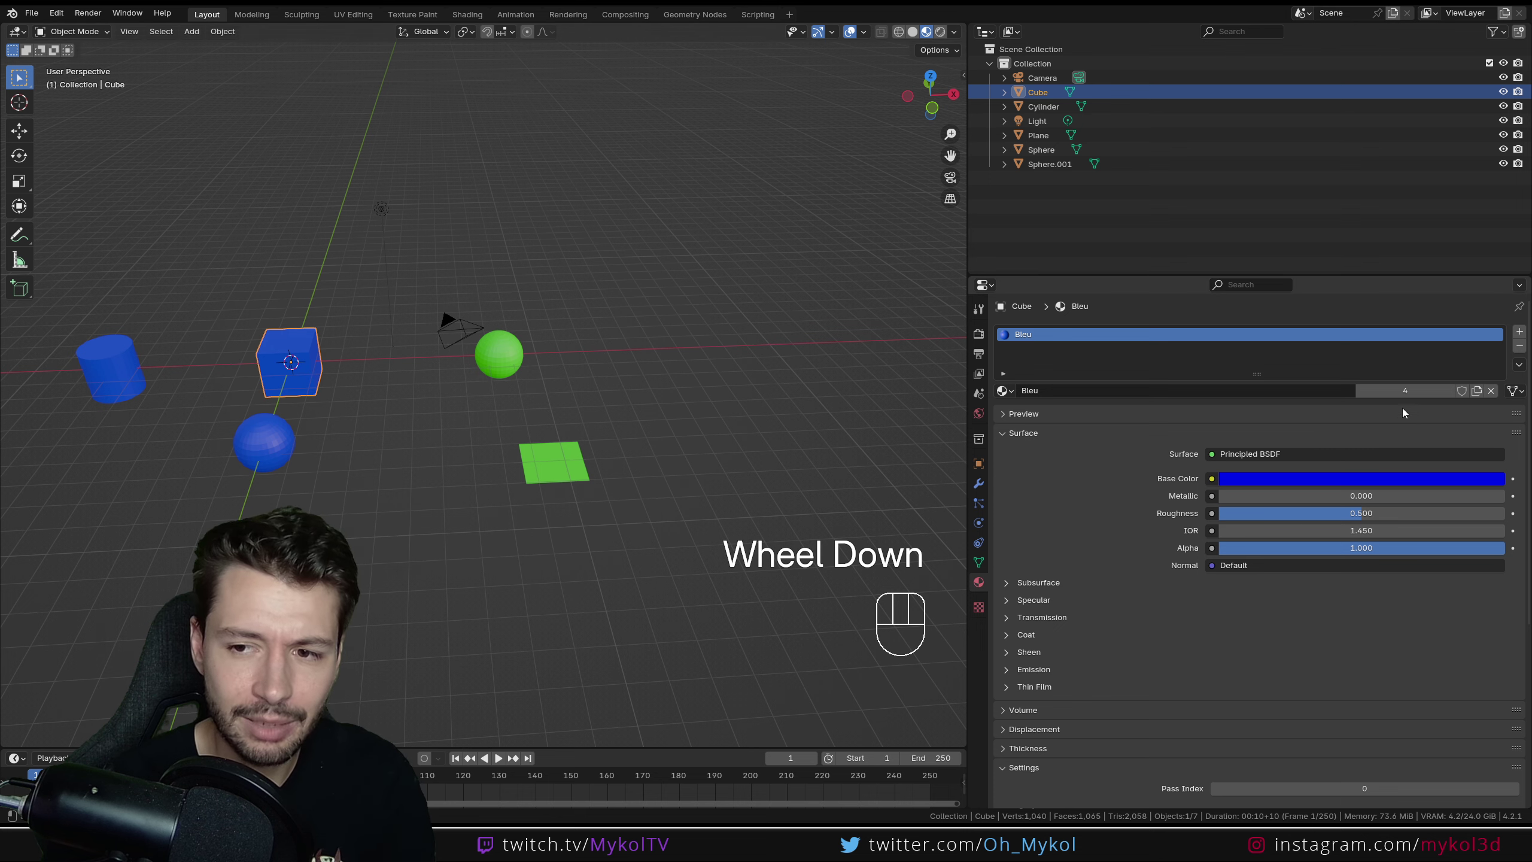
key("Delete")
left_click(263, 442)
key("Delete")
left_click(110, 367)
key("Delete")
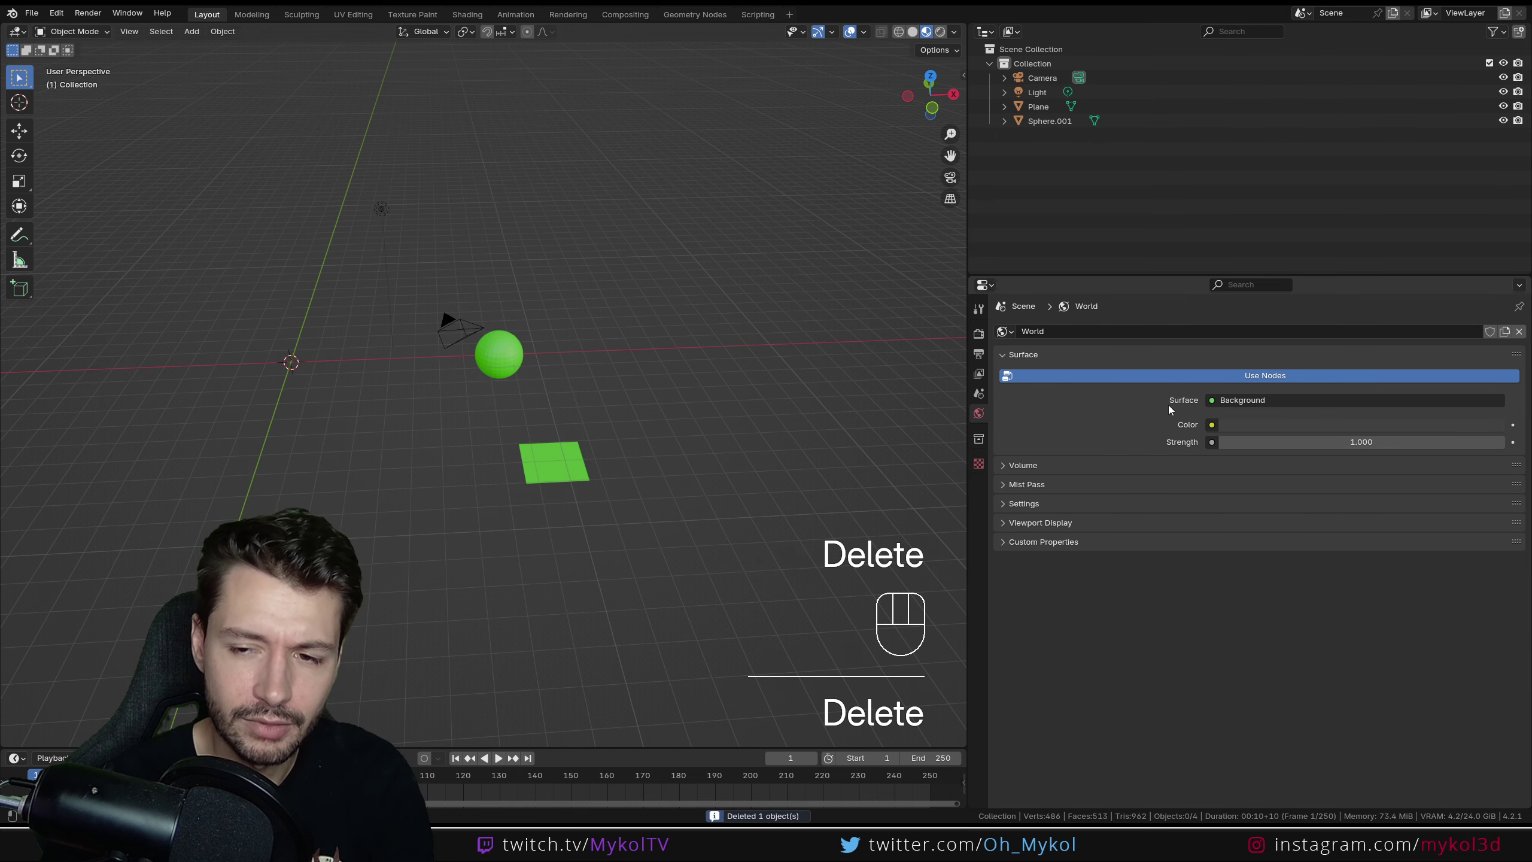
Step: Duplicate the green sphere, place the copy near the world origin along the X axis, and deselect it
left_click(502, 359)
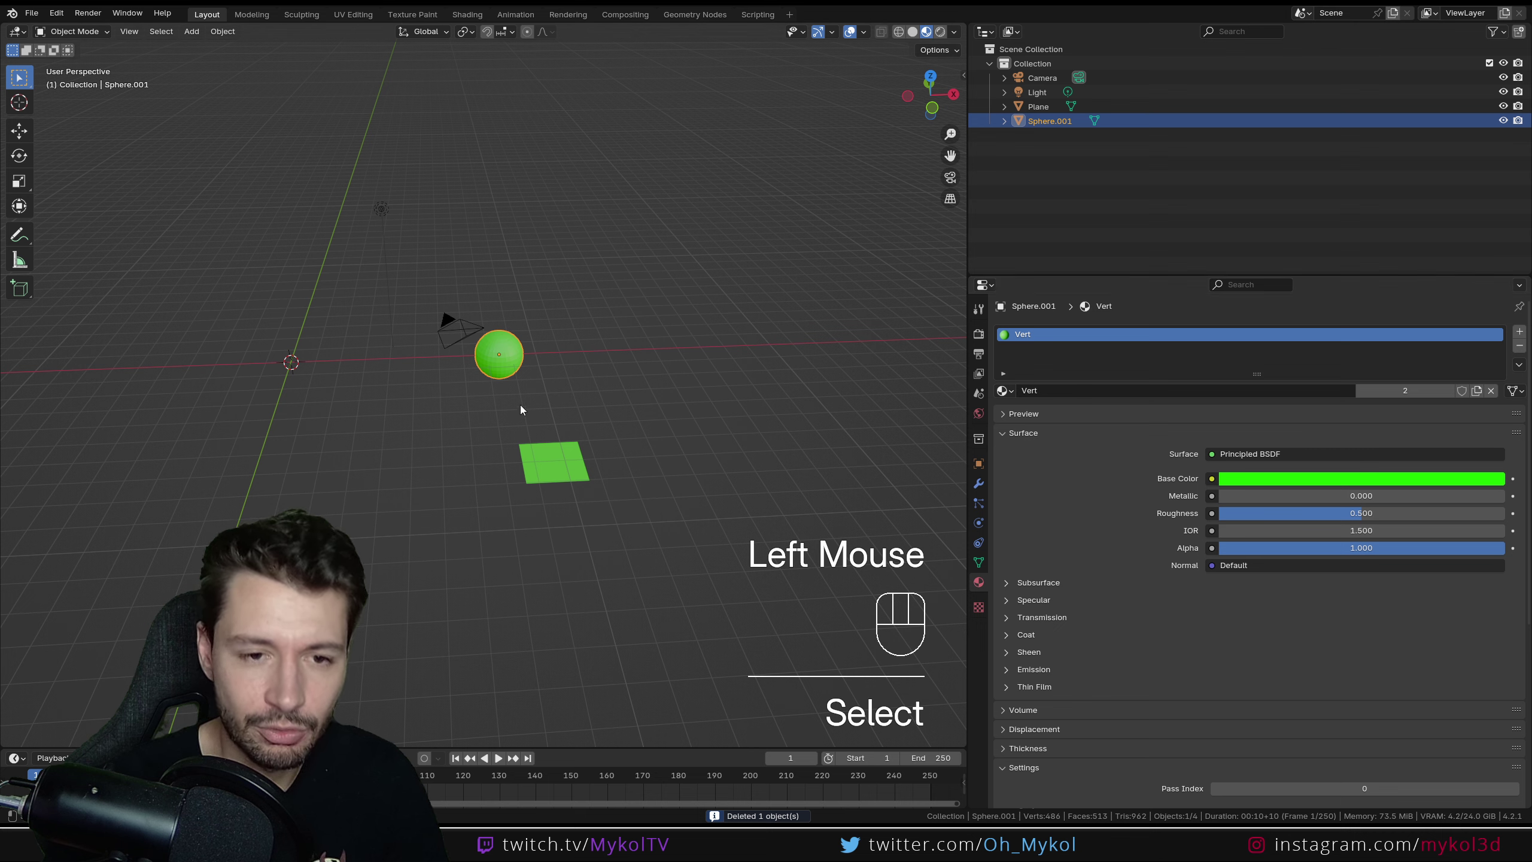
key("shift+d")
left_click(391, 393)
left_click(848, 402)
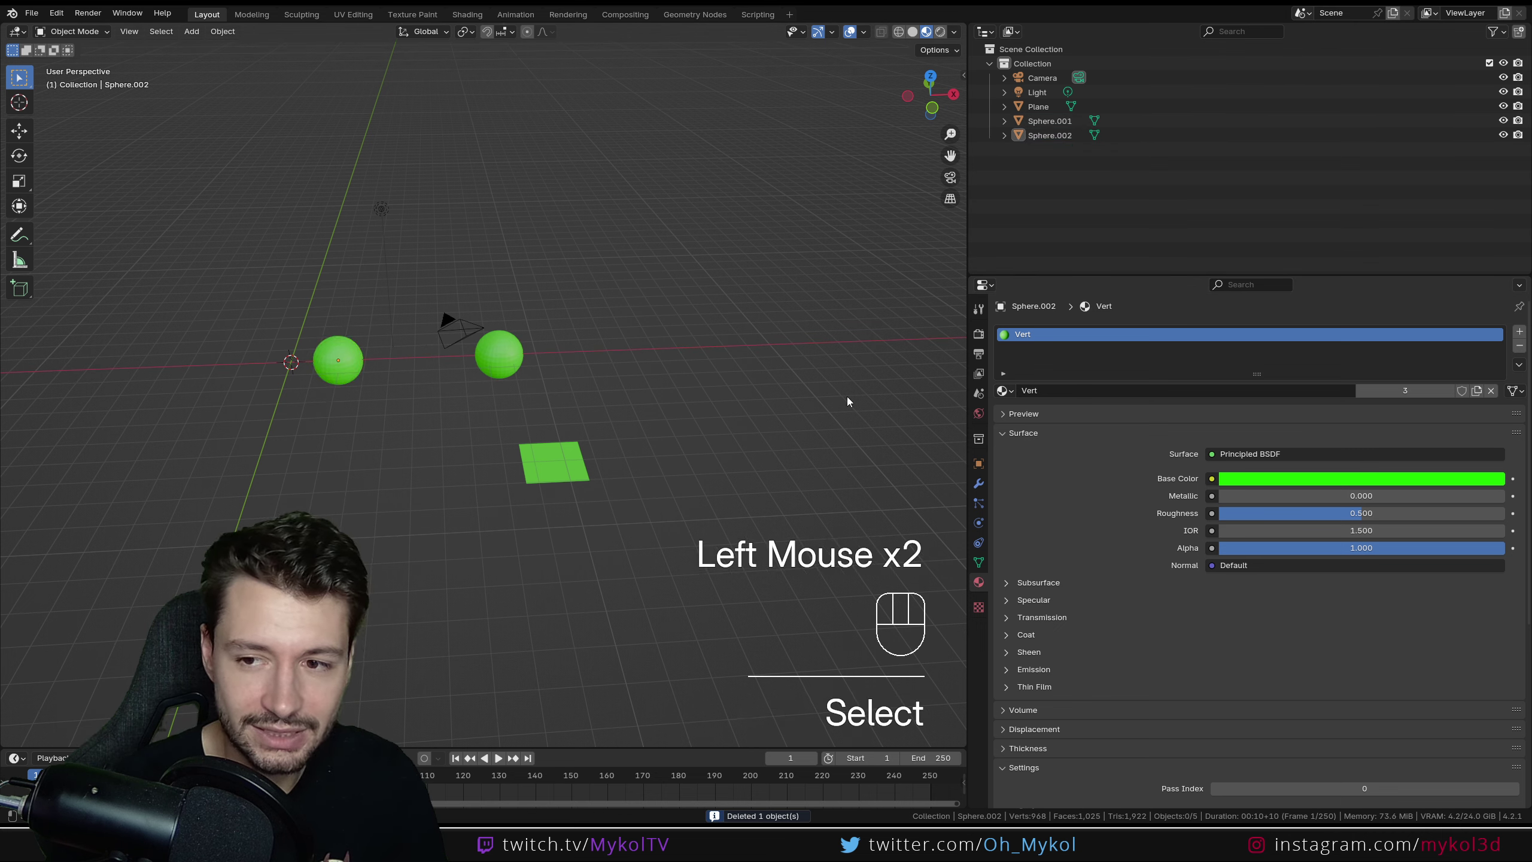
Step: Select the green sphere farther from the world origin, darken its Vert base color to a deep green, and brighten it back to vivid green
middle_click_drag(374, 459, 400, 457)
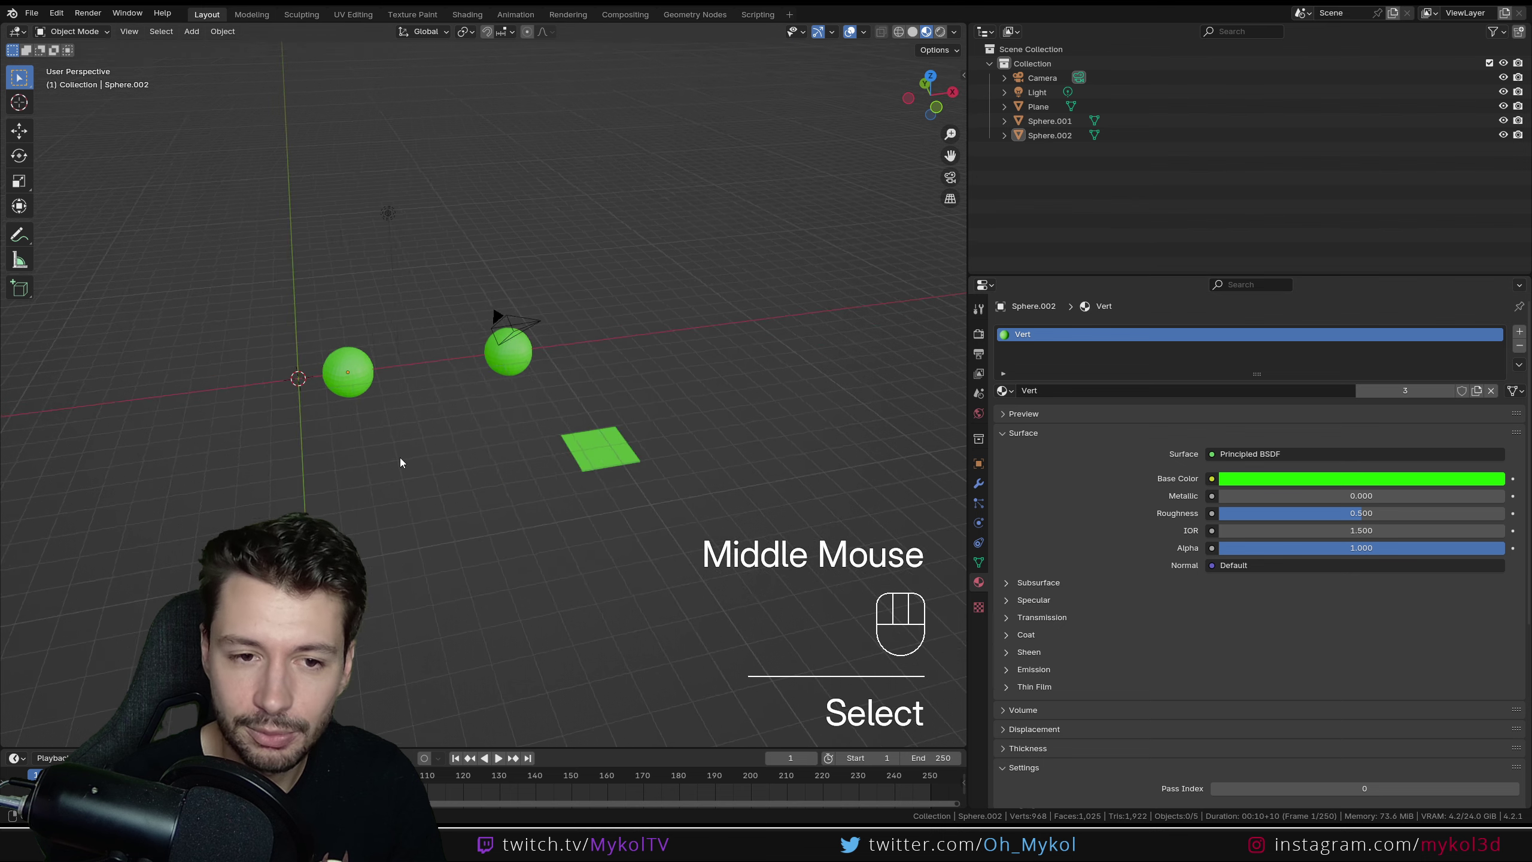
scroll(524, 453, "up", 2)
scroll(525, 429, "down", 1, "shift")
scroll(539, 476, "up", 2)
left_click(596, 384)
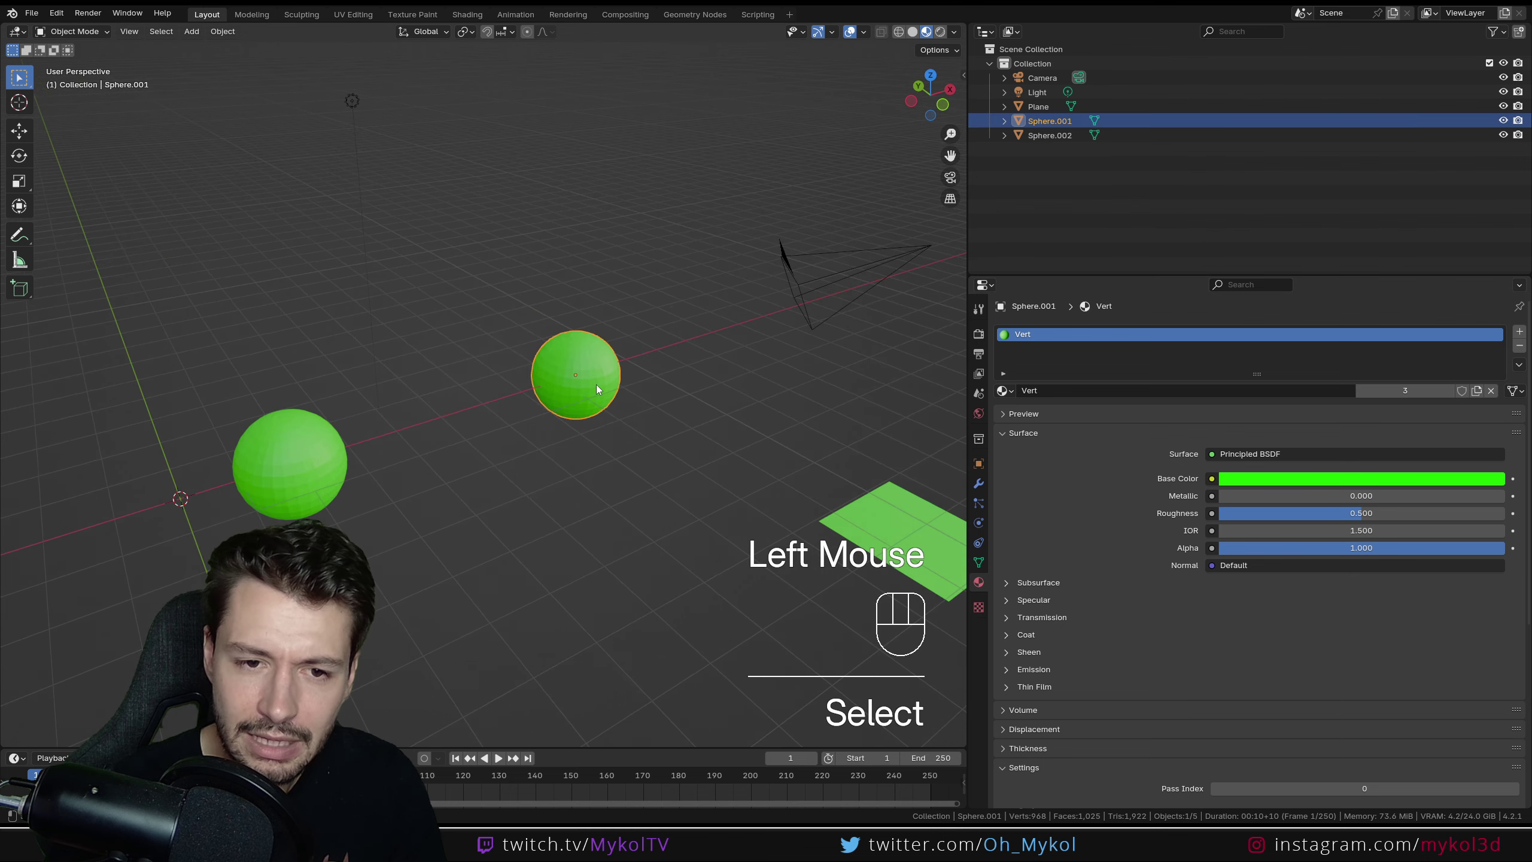
left_click(622, 426, "shift")
middle_click_drag(621, 426, 597, 406, "shift")
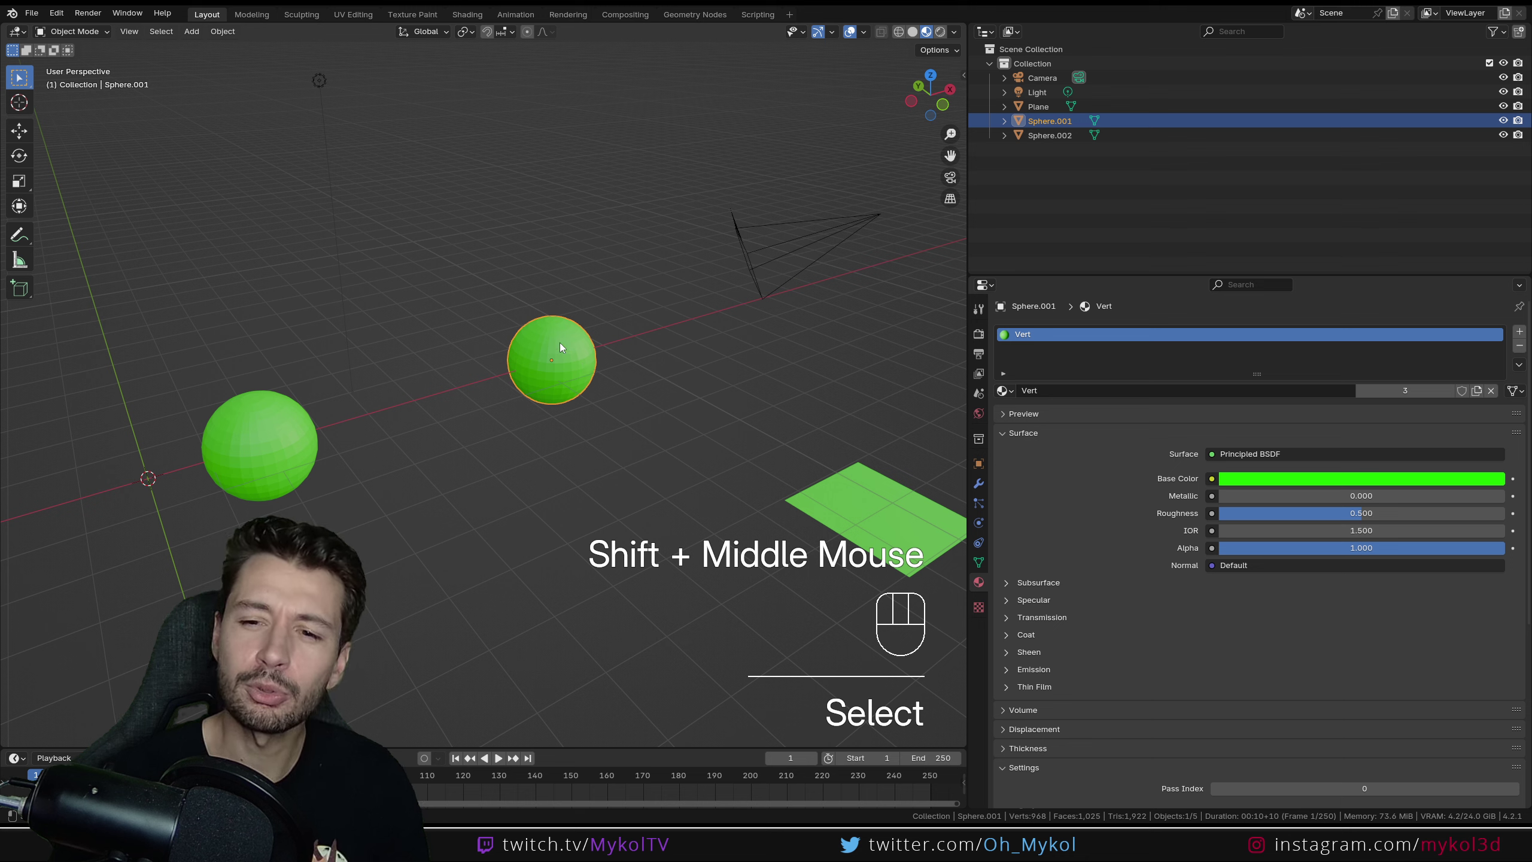
left_click(1281, 481)
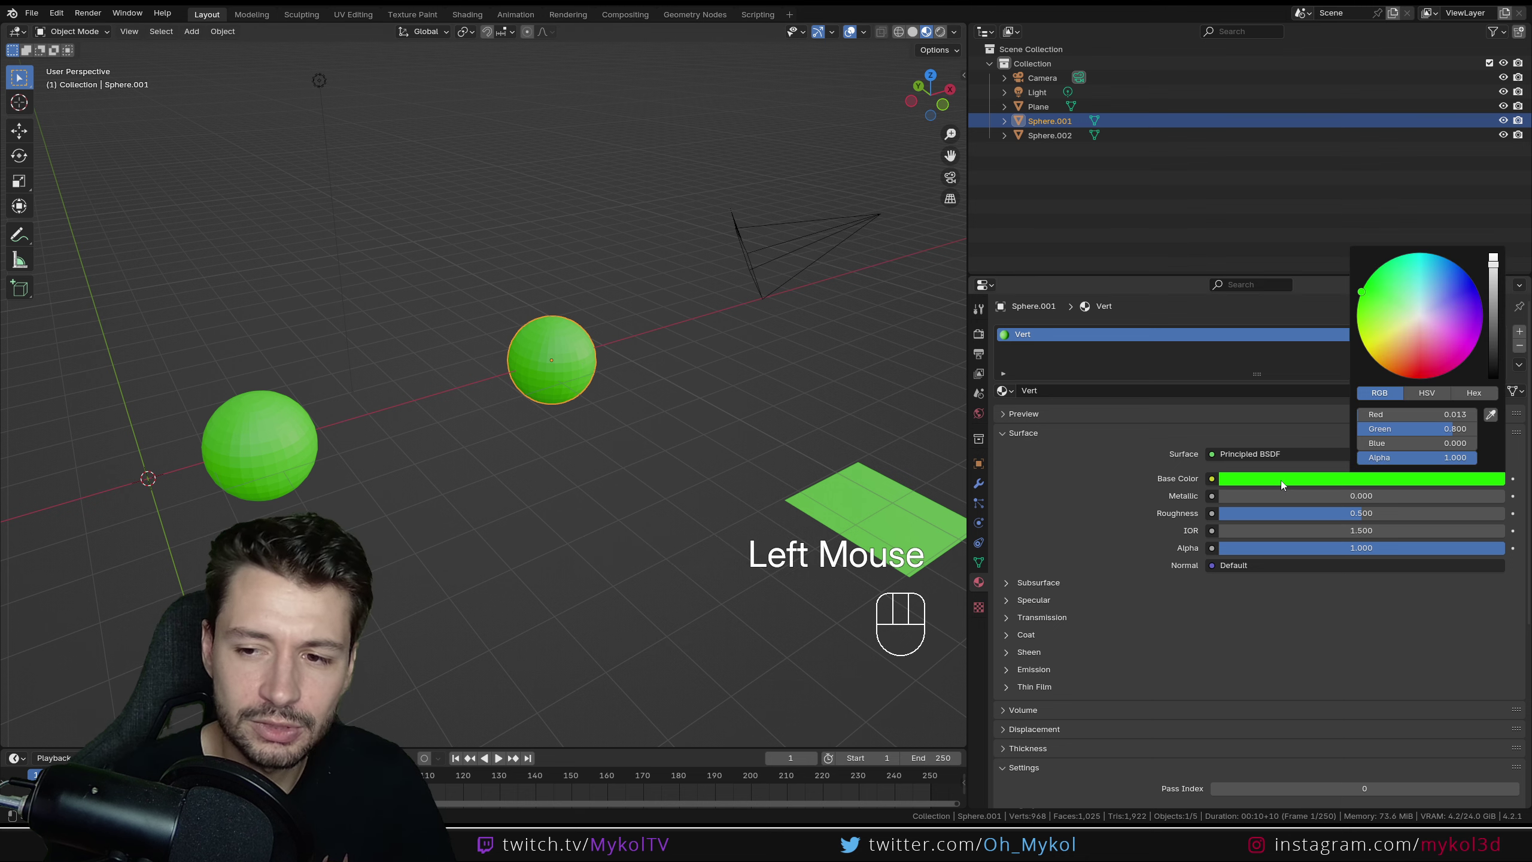
left_click(1436, 478)
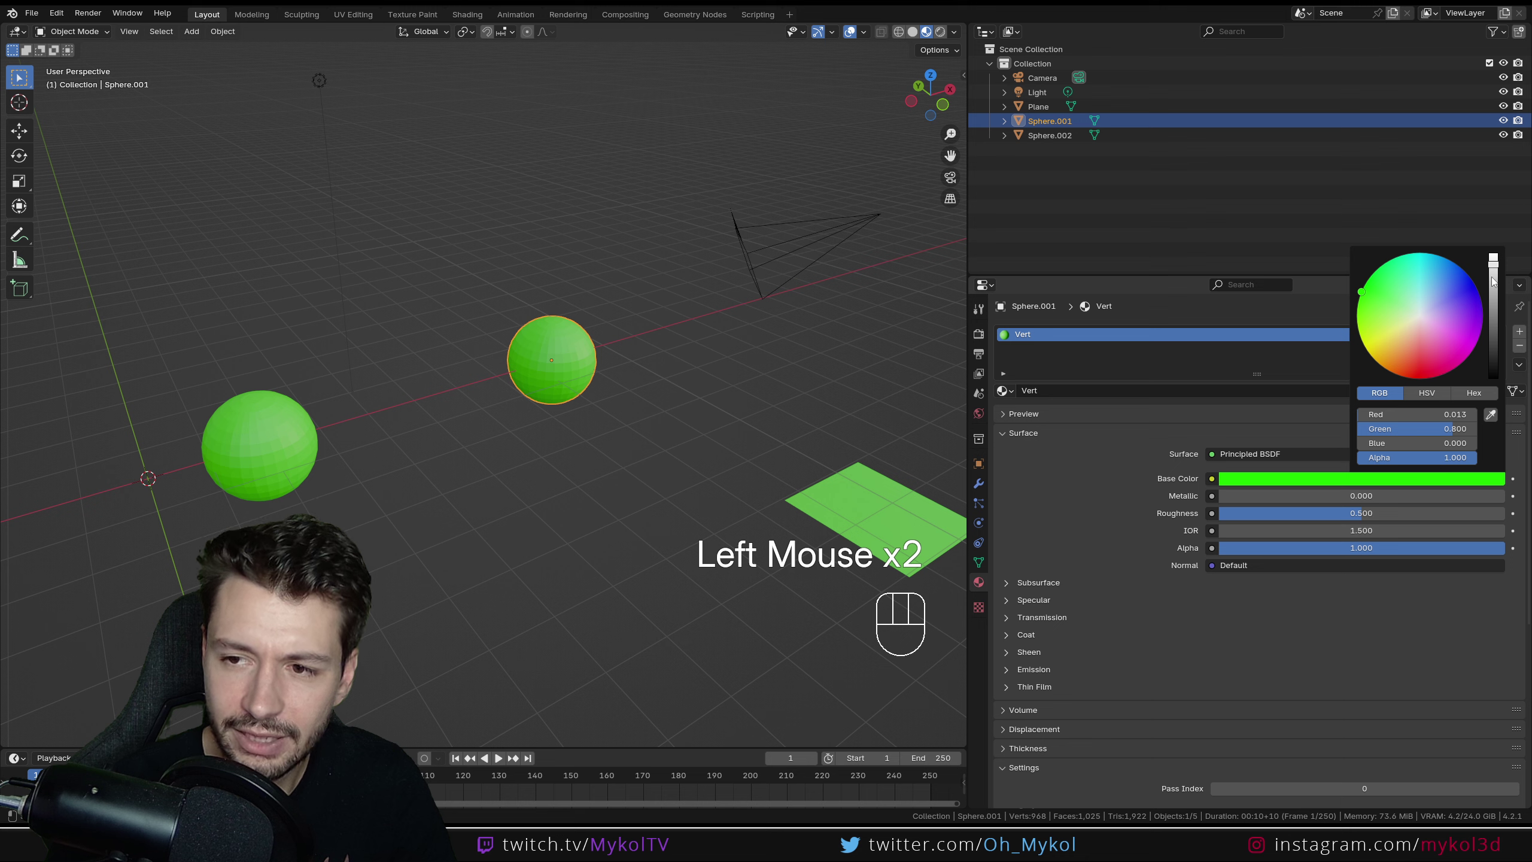
left_click_drag(1491, 287, 1492, 353)
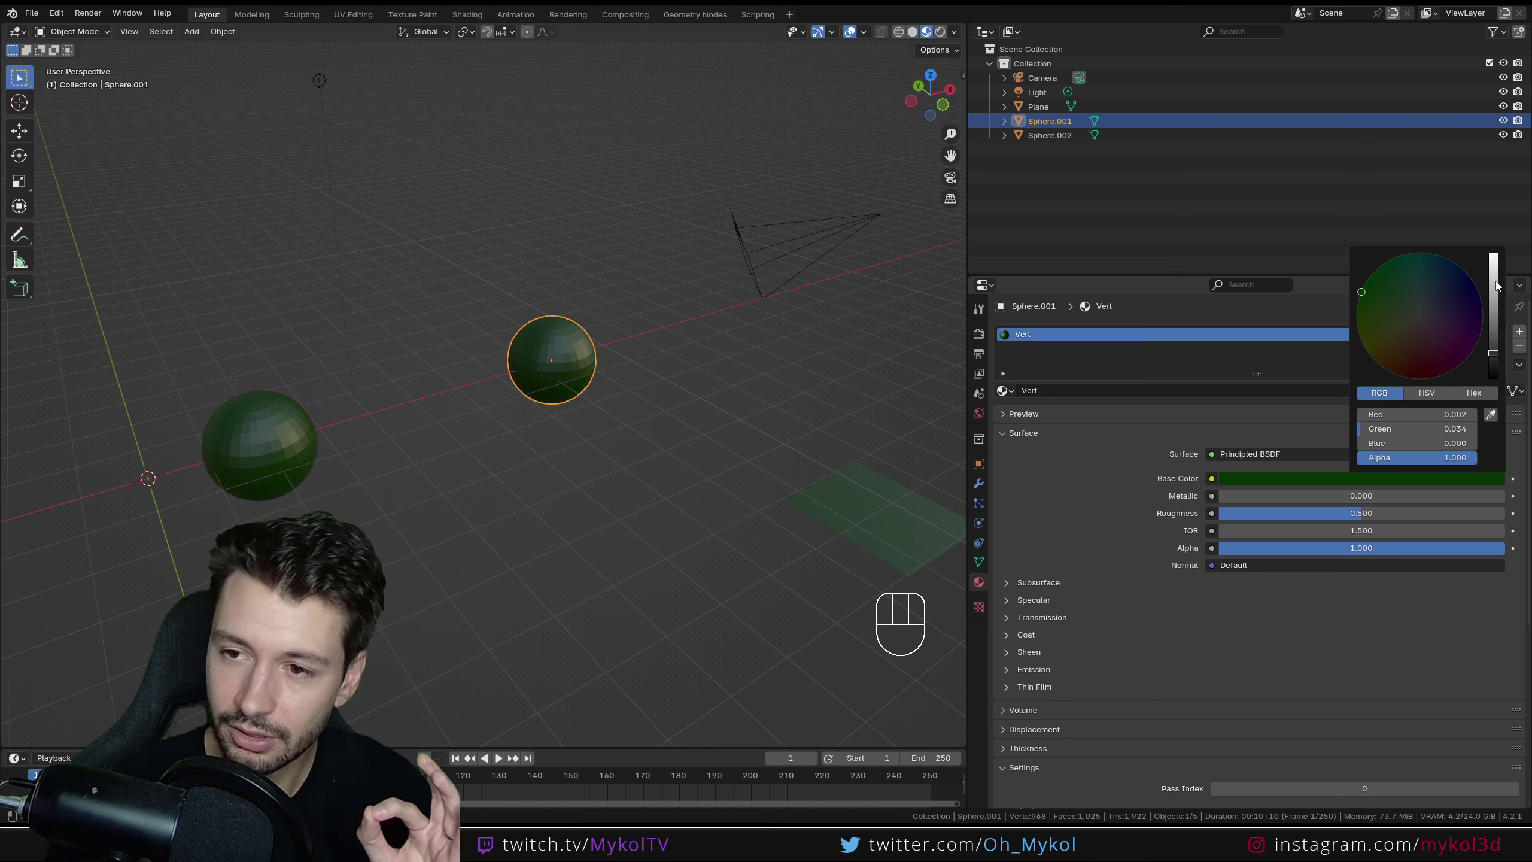
left_click_drag(1491, 311, 1492, 254)
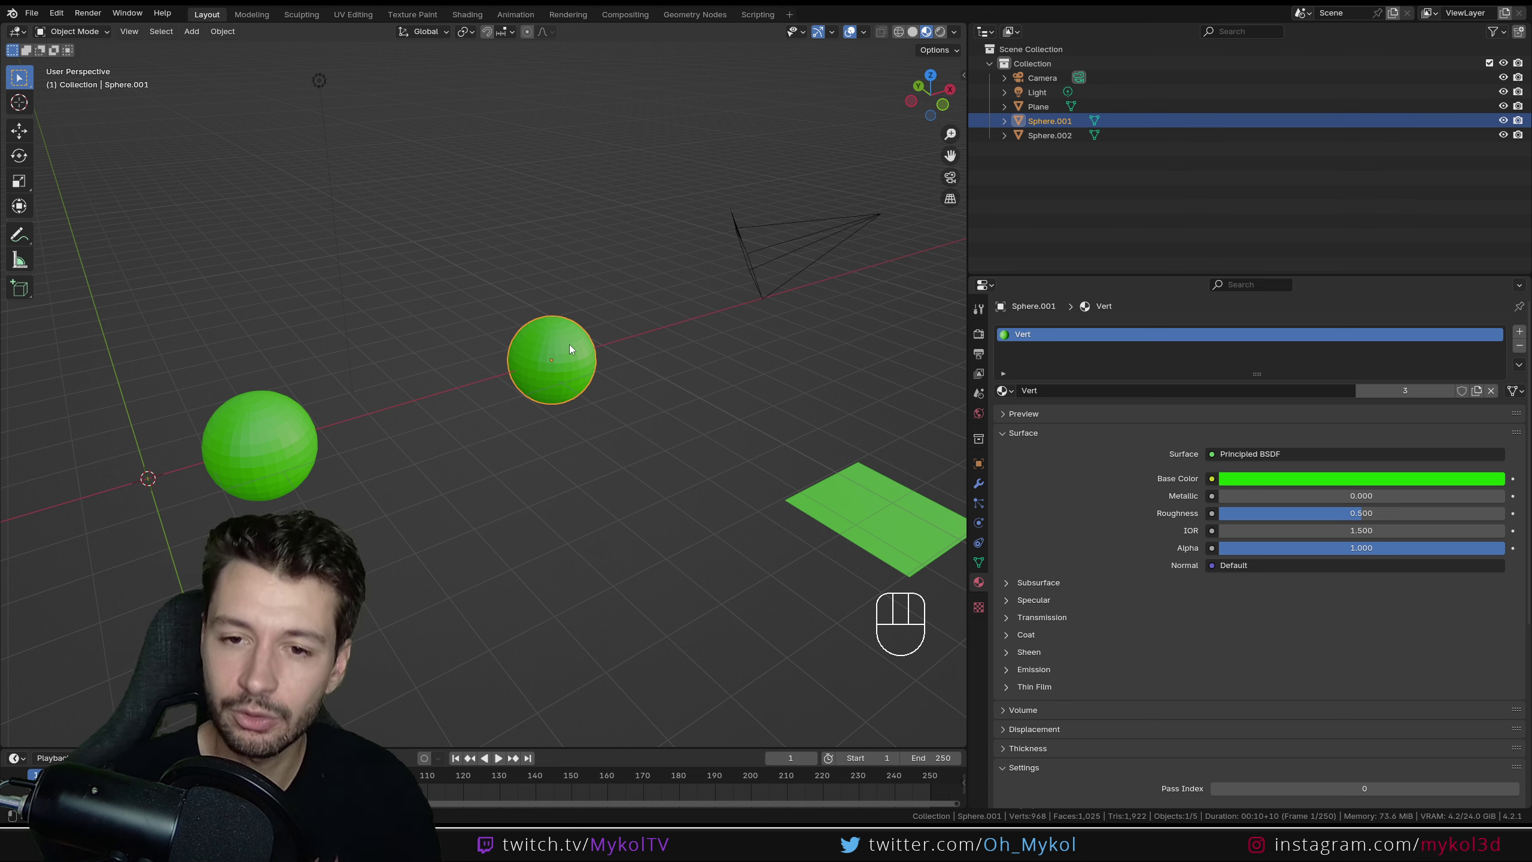
Step: Replace the selected sphere's Vert material slot with an empty slot, and undo both slot changes
left_click(1519, 345)
left_click(1520, 333)
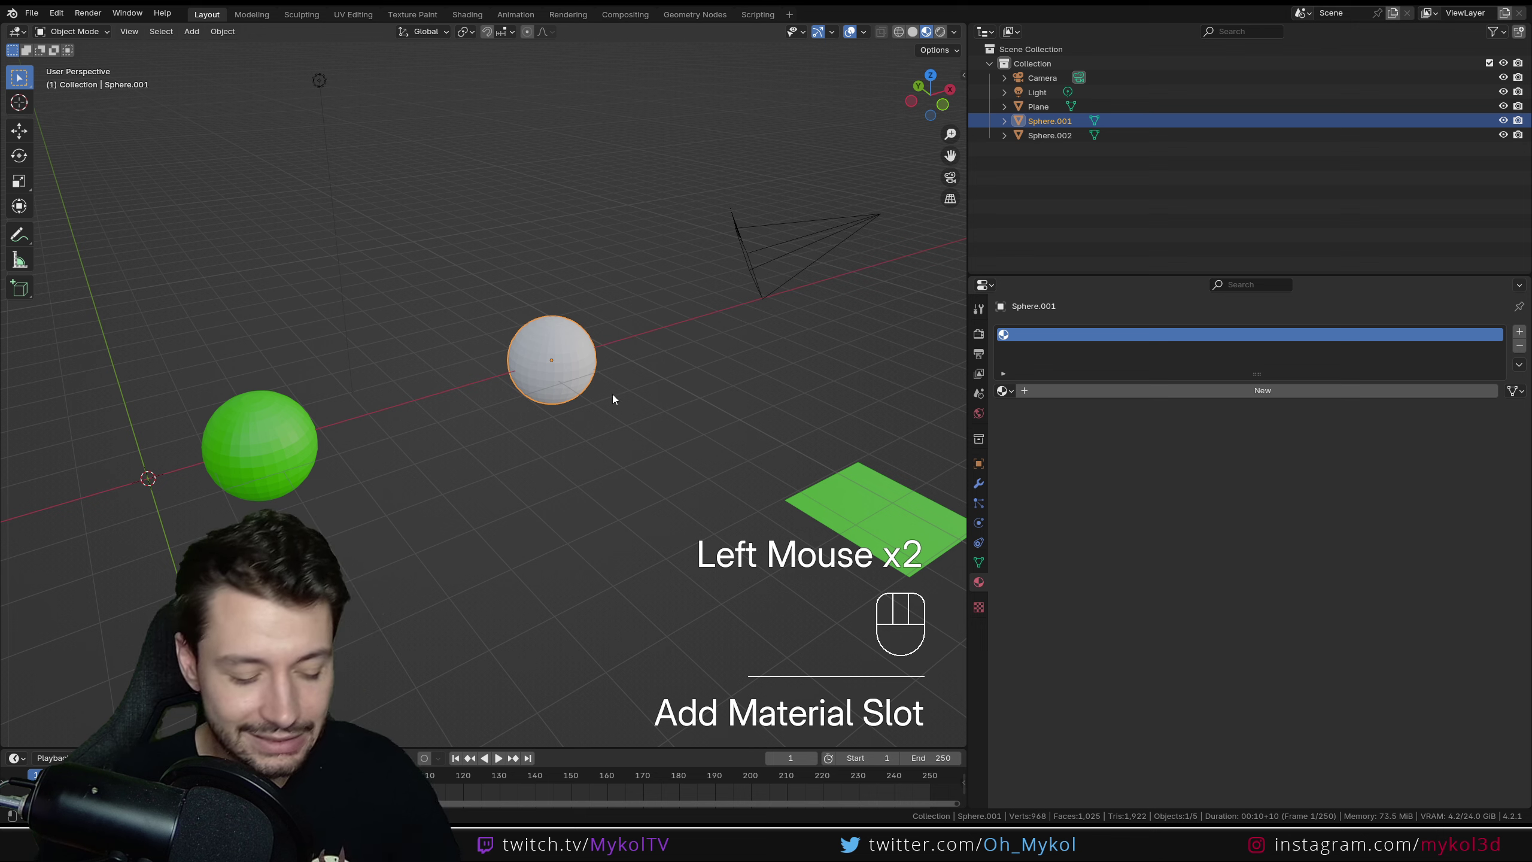
key("ctrl+z")
key("ctrl+z")
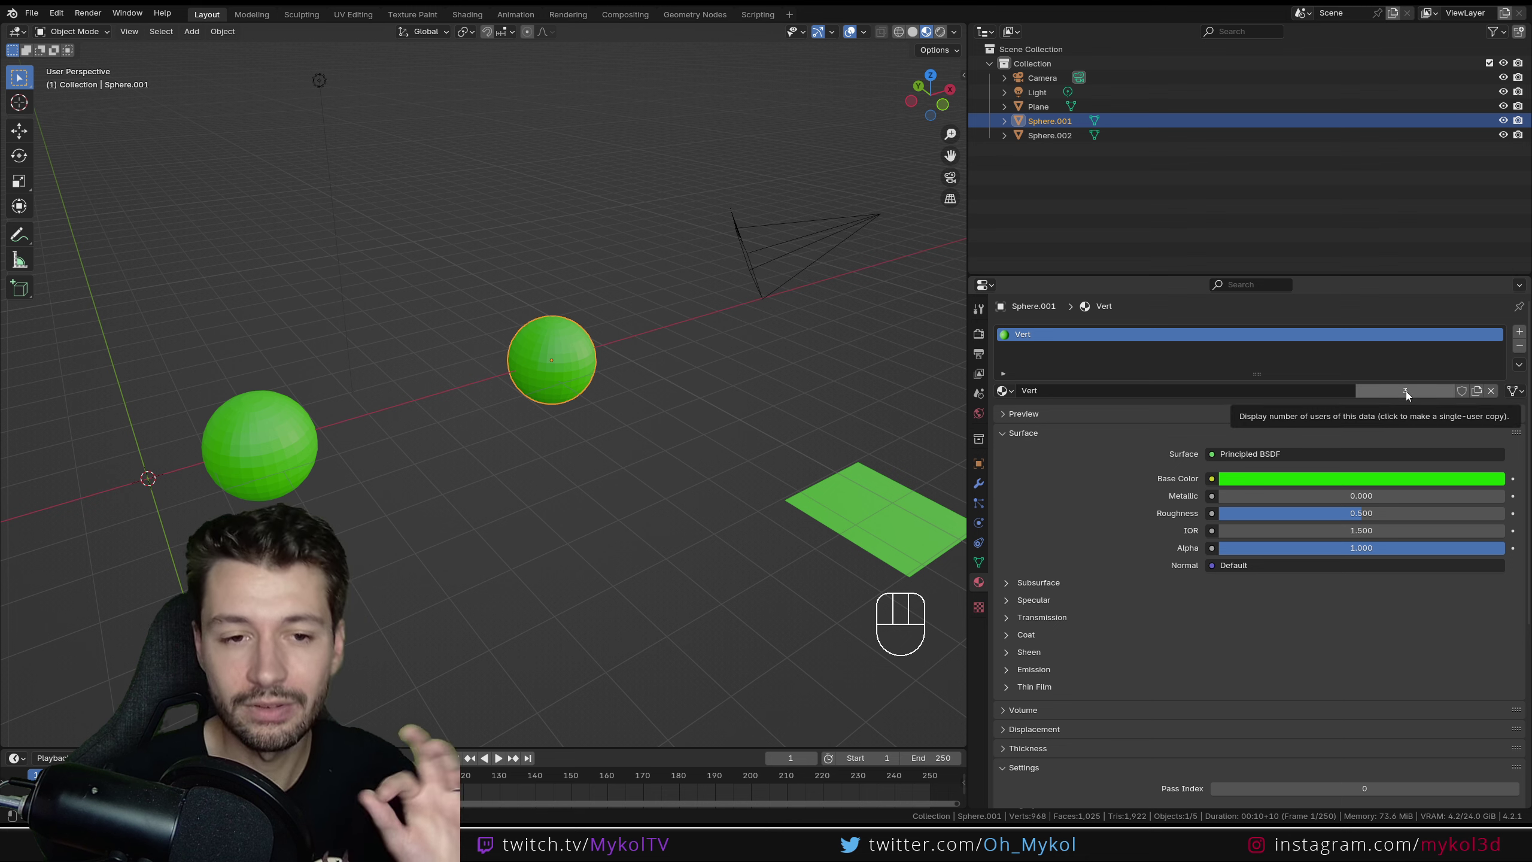
Step: Make an independent copy of the Vert material for the selected sphere and rename it VertF
left_click(1479, 391)
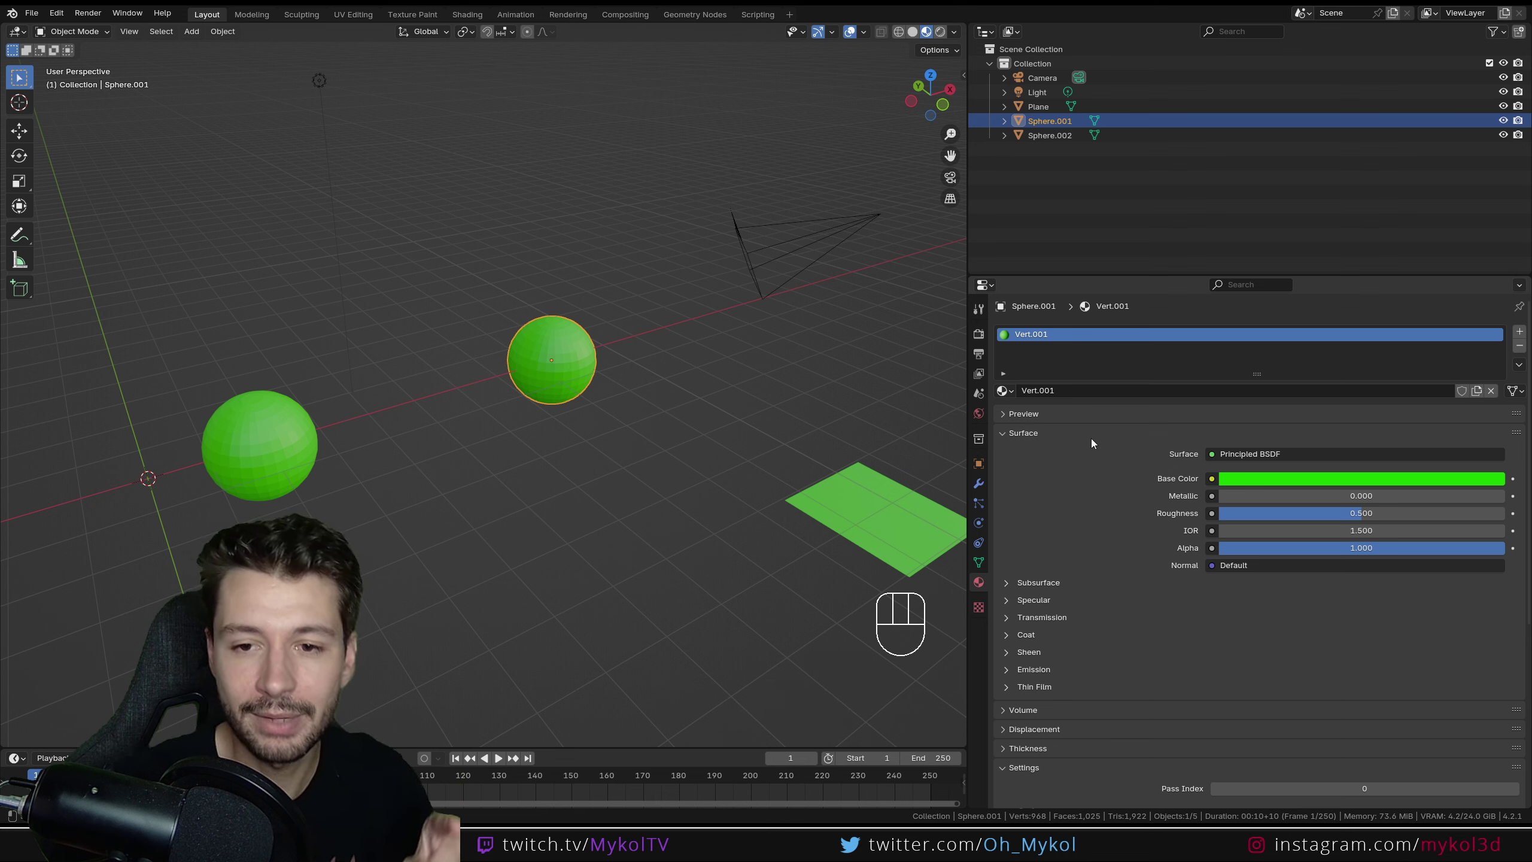
left_click(1071, 392)
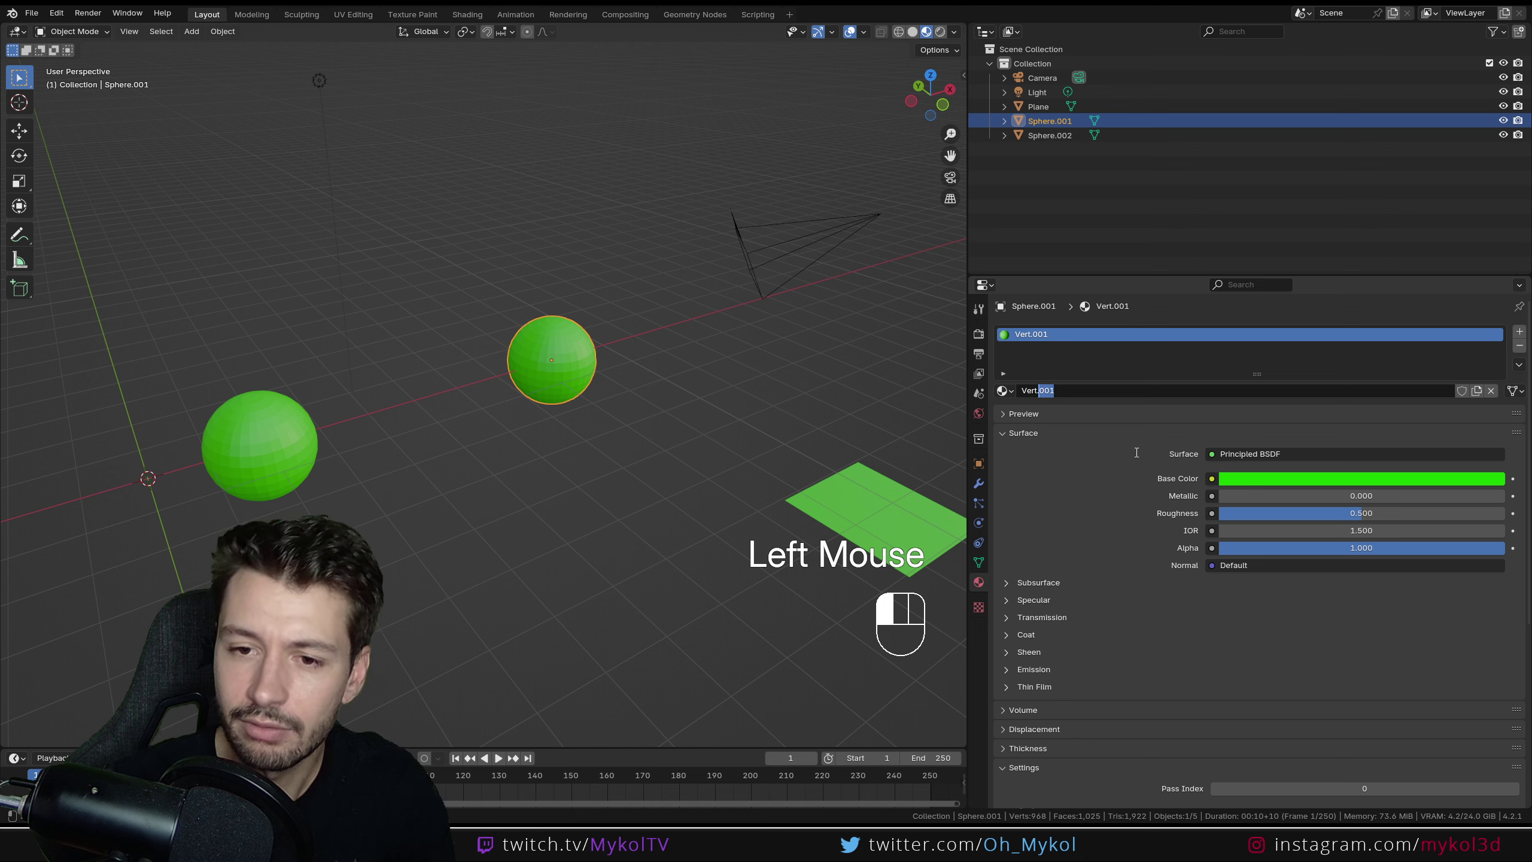
key("BackSpace")
type("F")
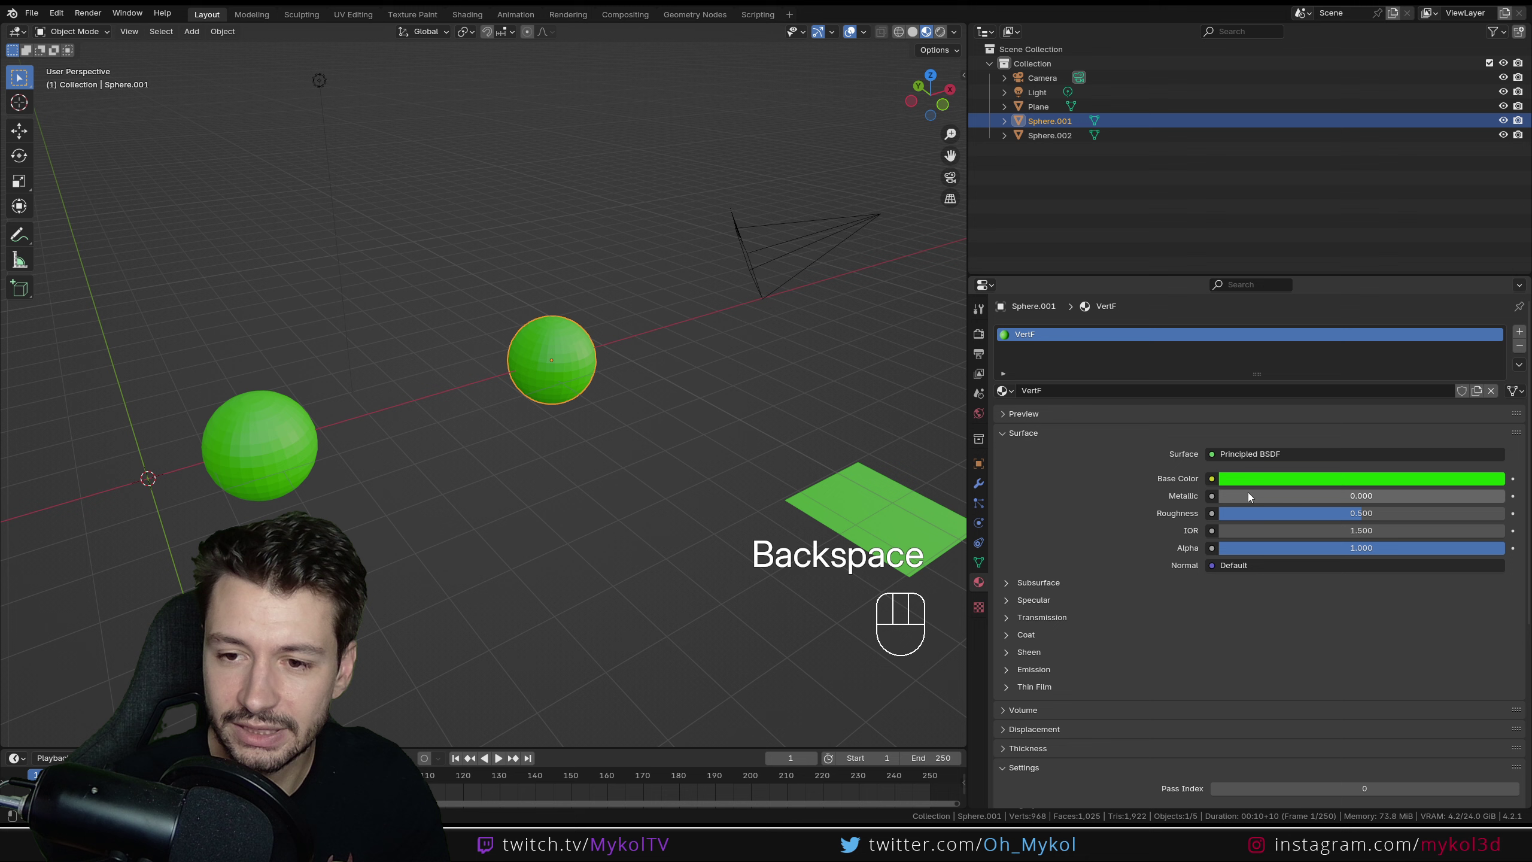
Step: Darken VertF's base color to a very dark green, and select the sphere near the origin to compare its material
left_click(1307, 477)
left_click_drag(1492, 296, 1492, 354)
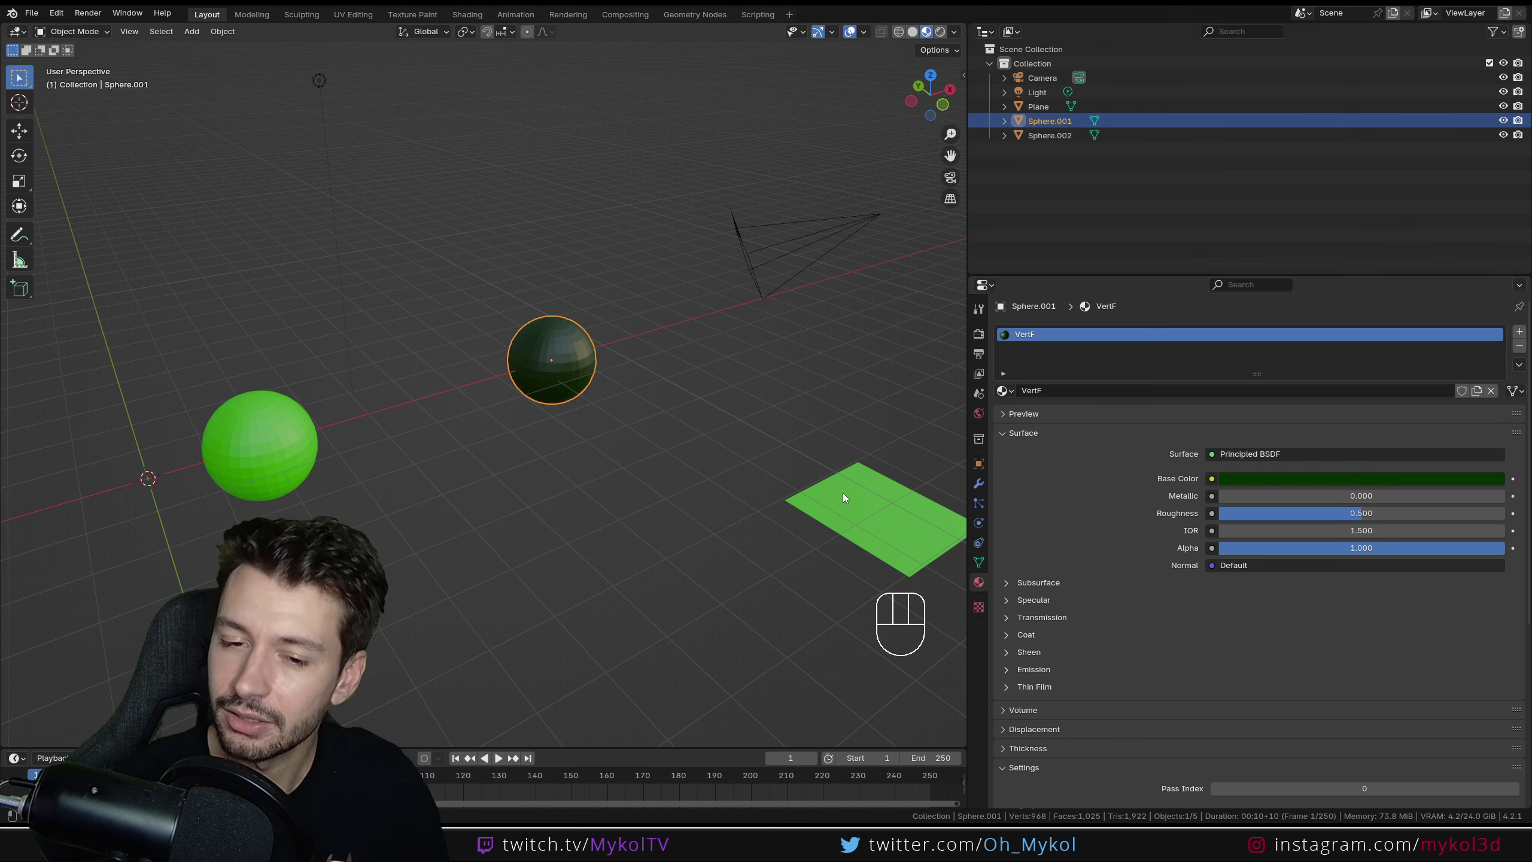
left_click(276, 456)
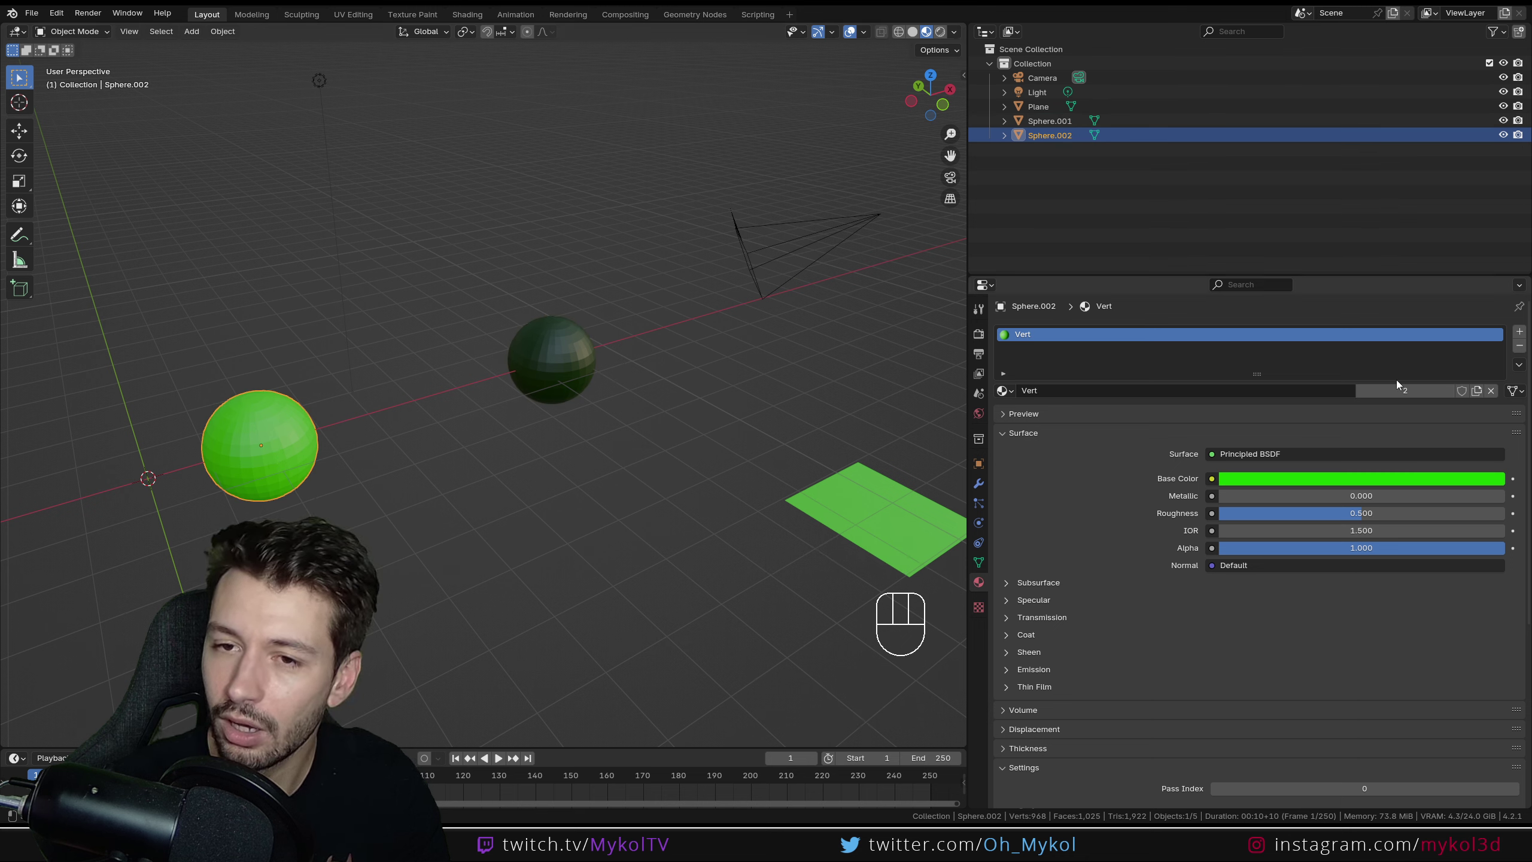
Step: Select the plane, make its Vert material a single-user copy, and rename the copy VertC
left_click(886, 527)
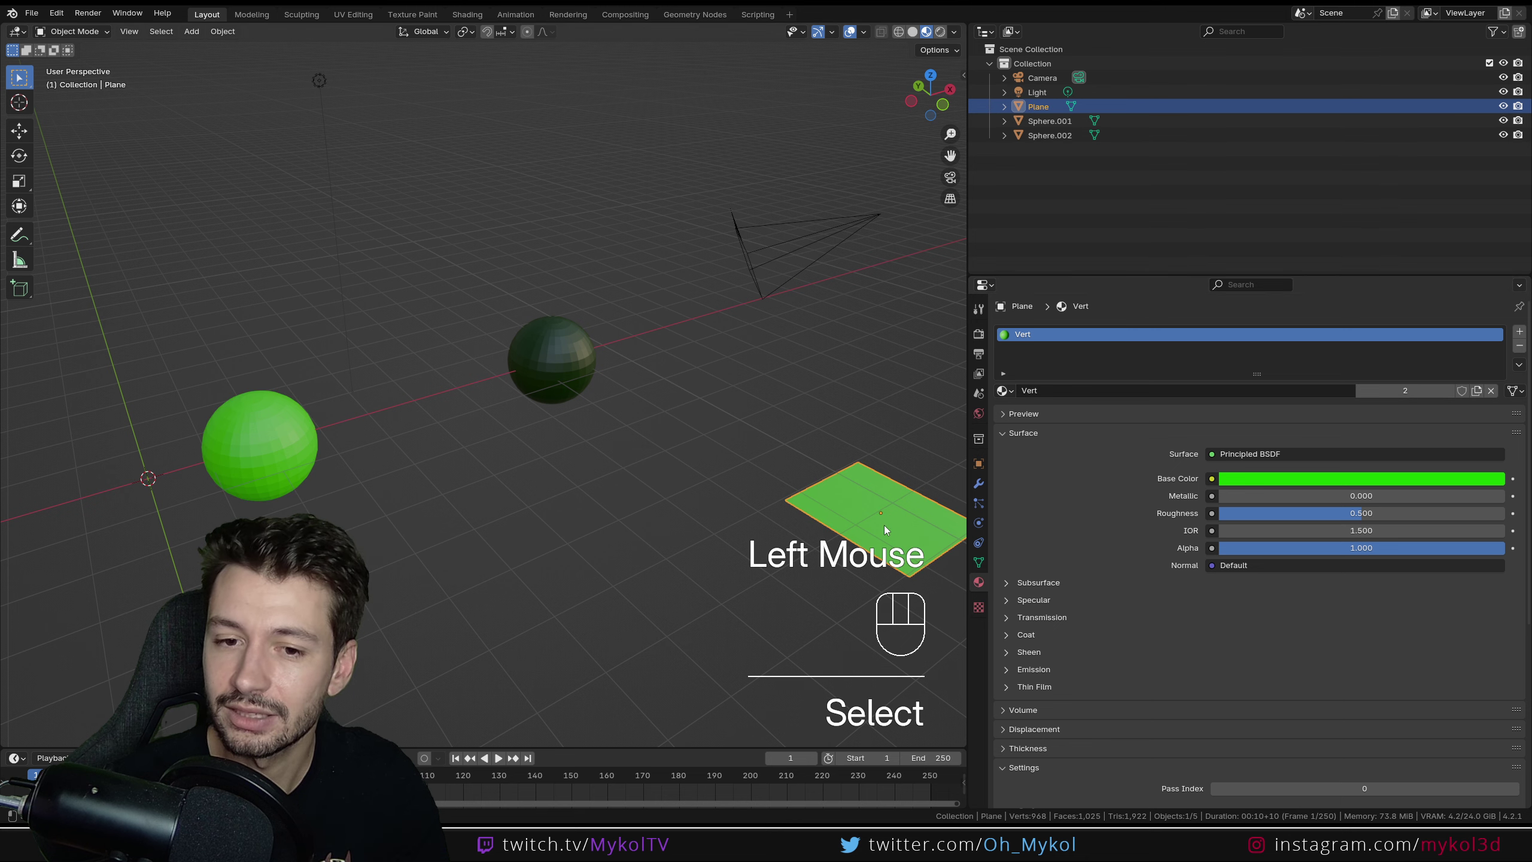
left_click(1406, 391)
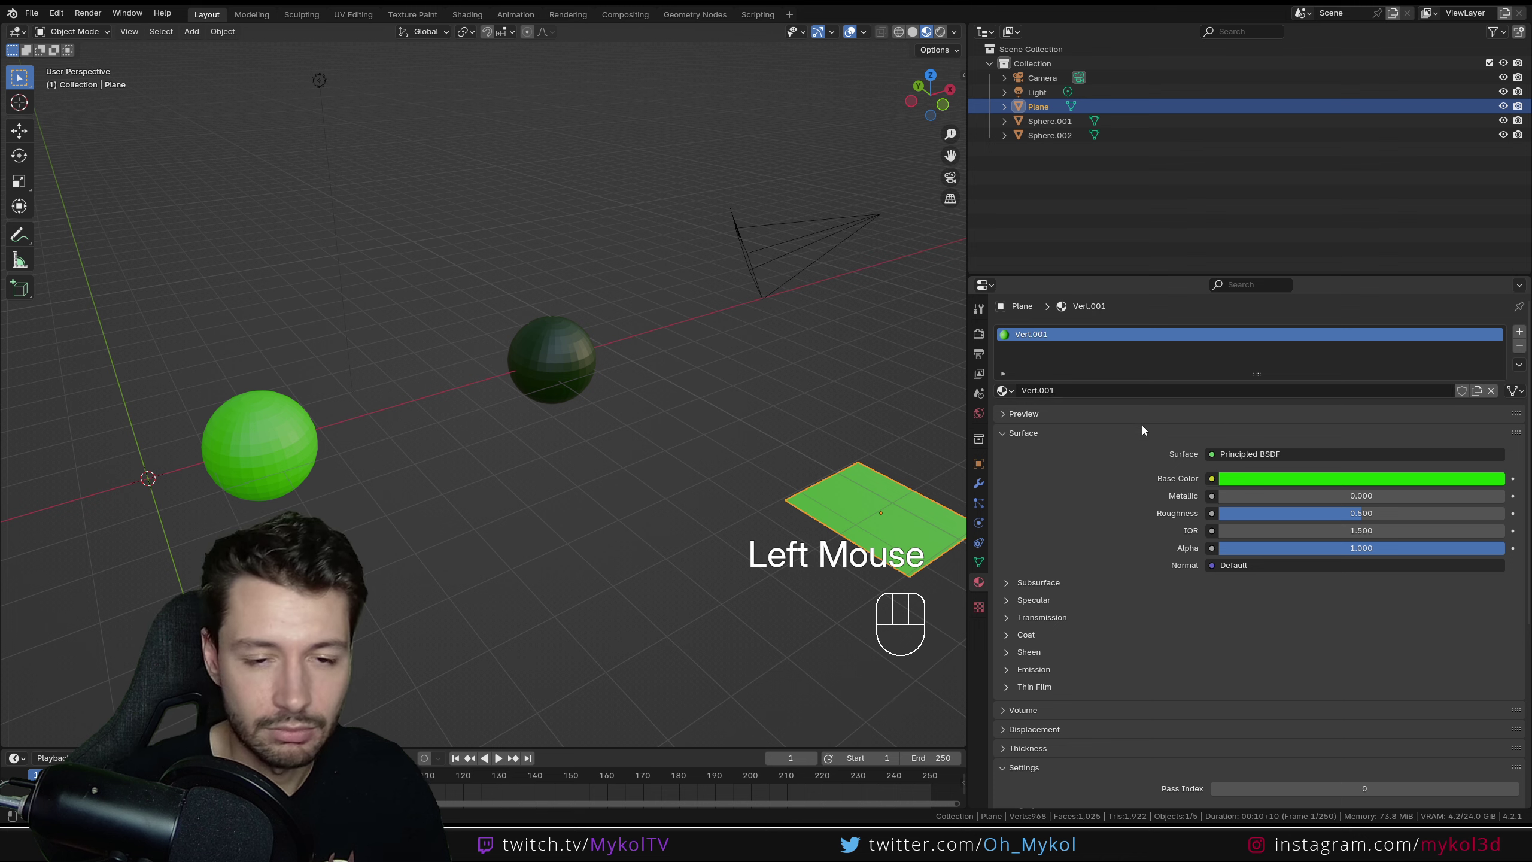
double_click(1072, 392)
left_click_drag(1038, 390, 1080, 389)
type("C")
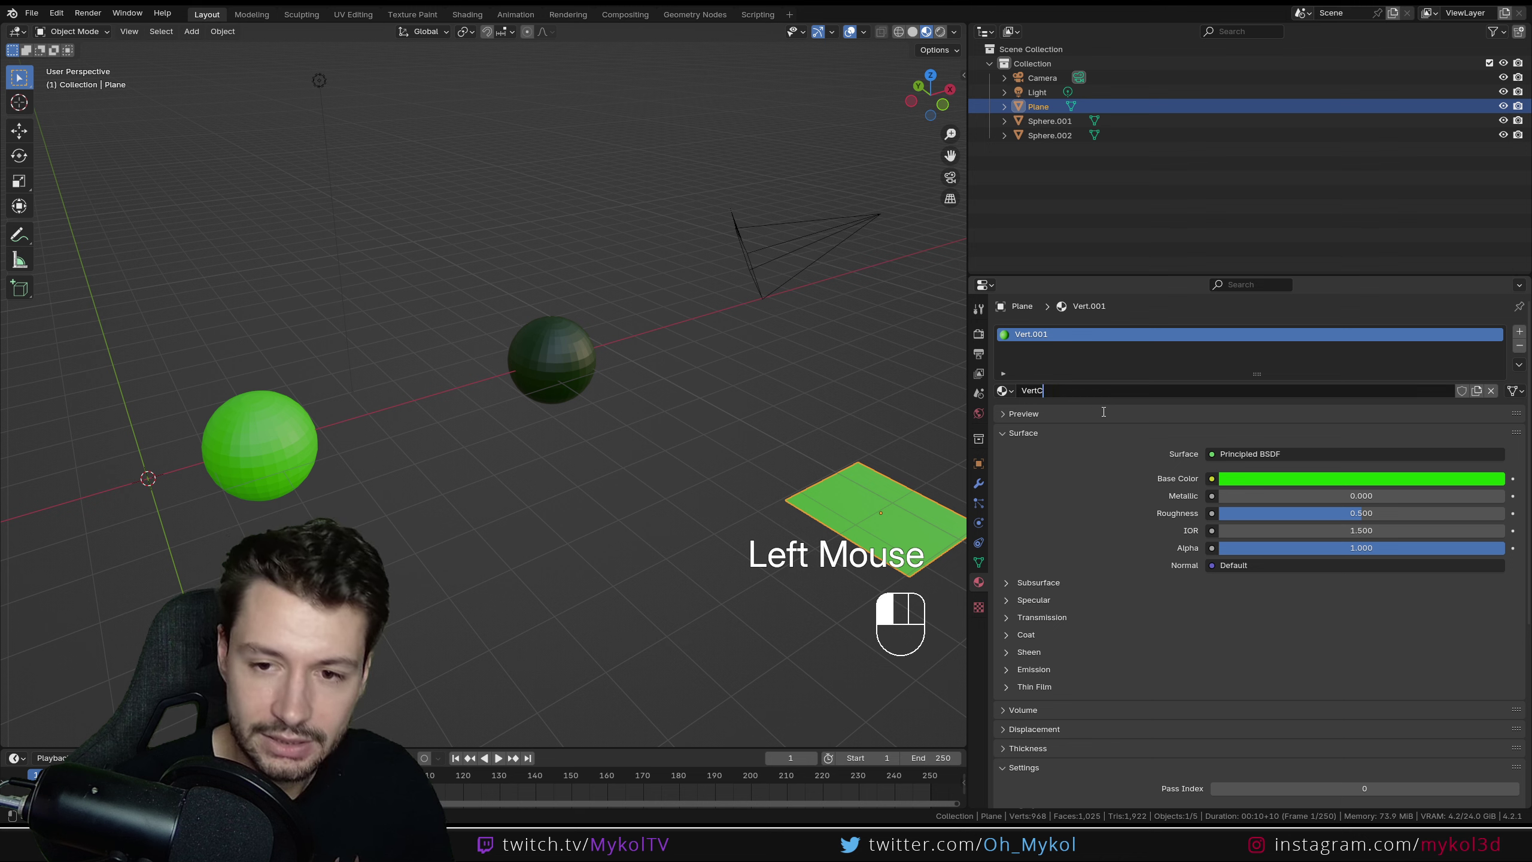
Step: Raise VertC's base color to full brightness and shift it to a pale, less saturated green
double_click(1478, 478)
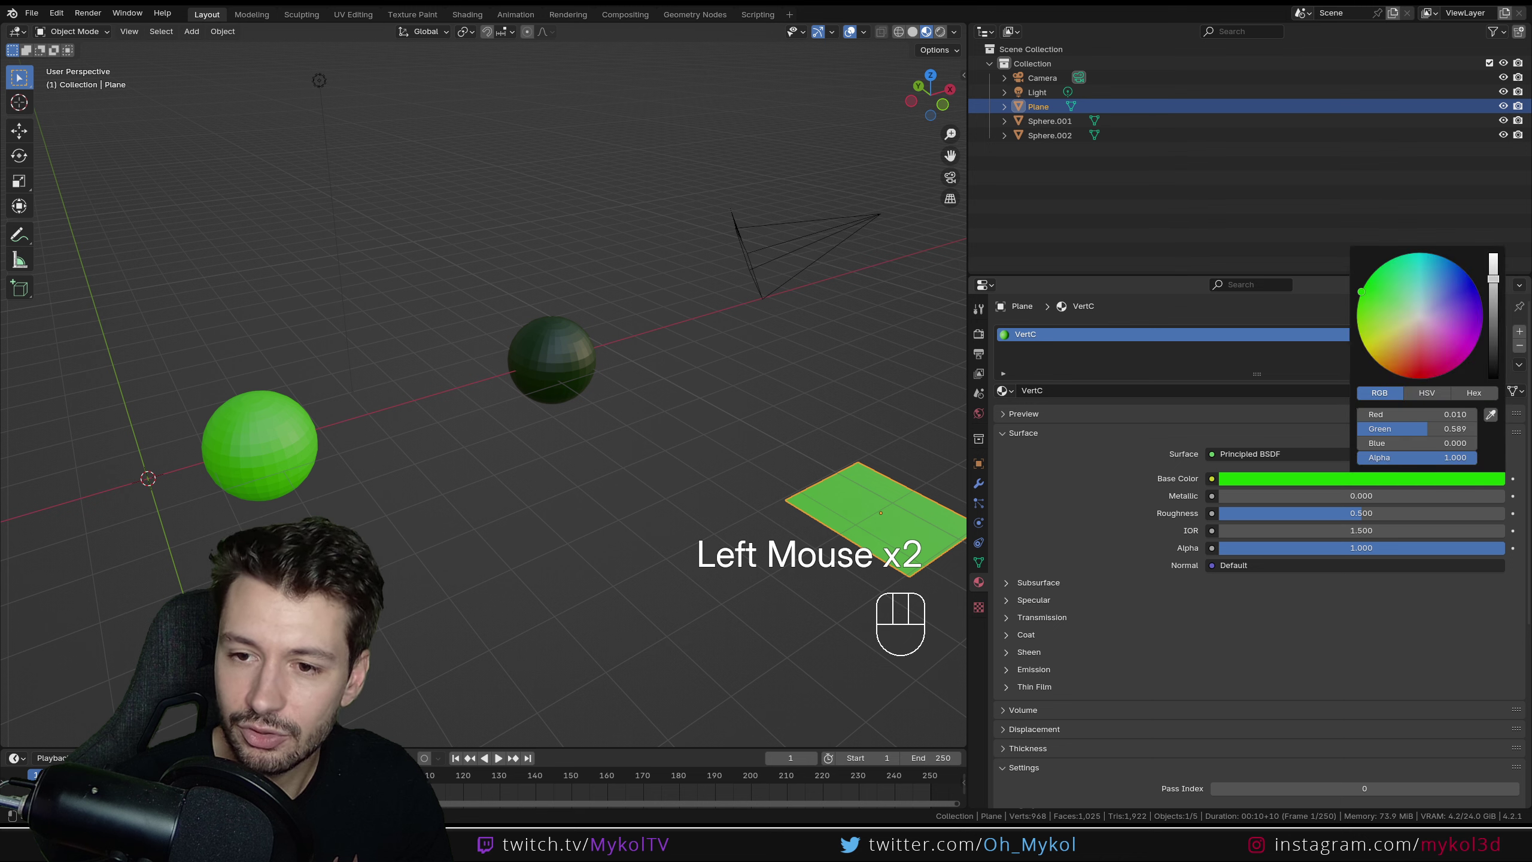
left_click_drag(1492, 279, 1493, 254)
left_click_drag(1377, 298, 1393, 305)
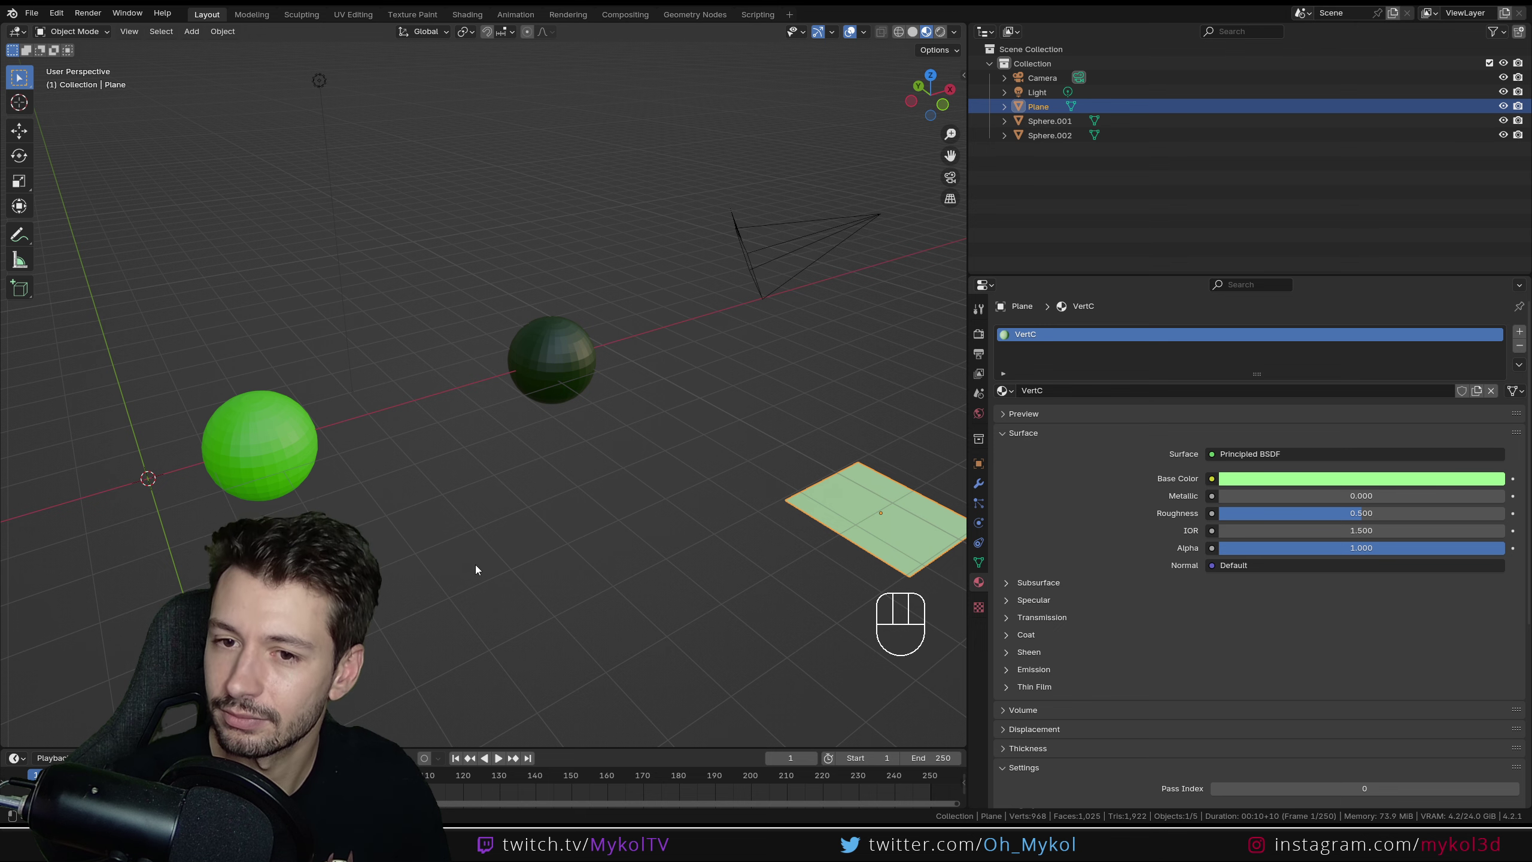
Step: Enlarge the plane's material slot list and add four empty slots below VertC
middle_click_drag(479, 564, 541, 548)
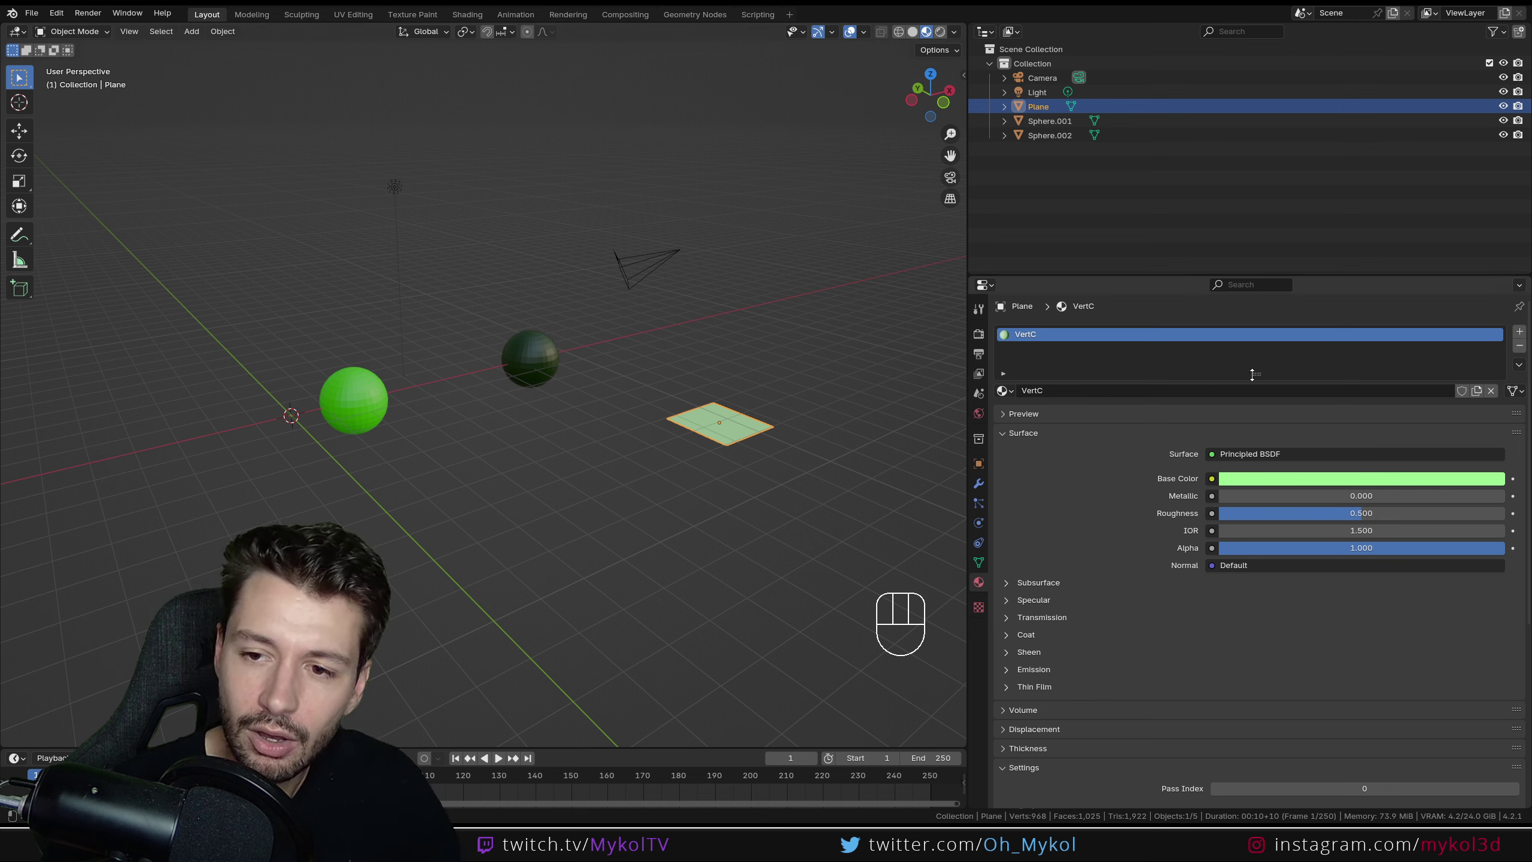
left_click_drag(1252, 374, 1242, 463)
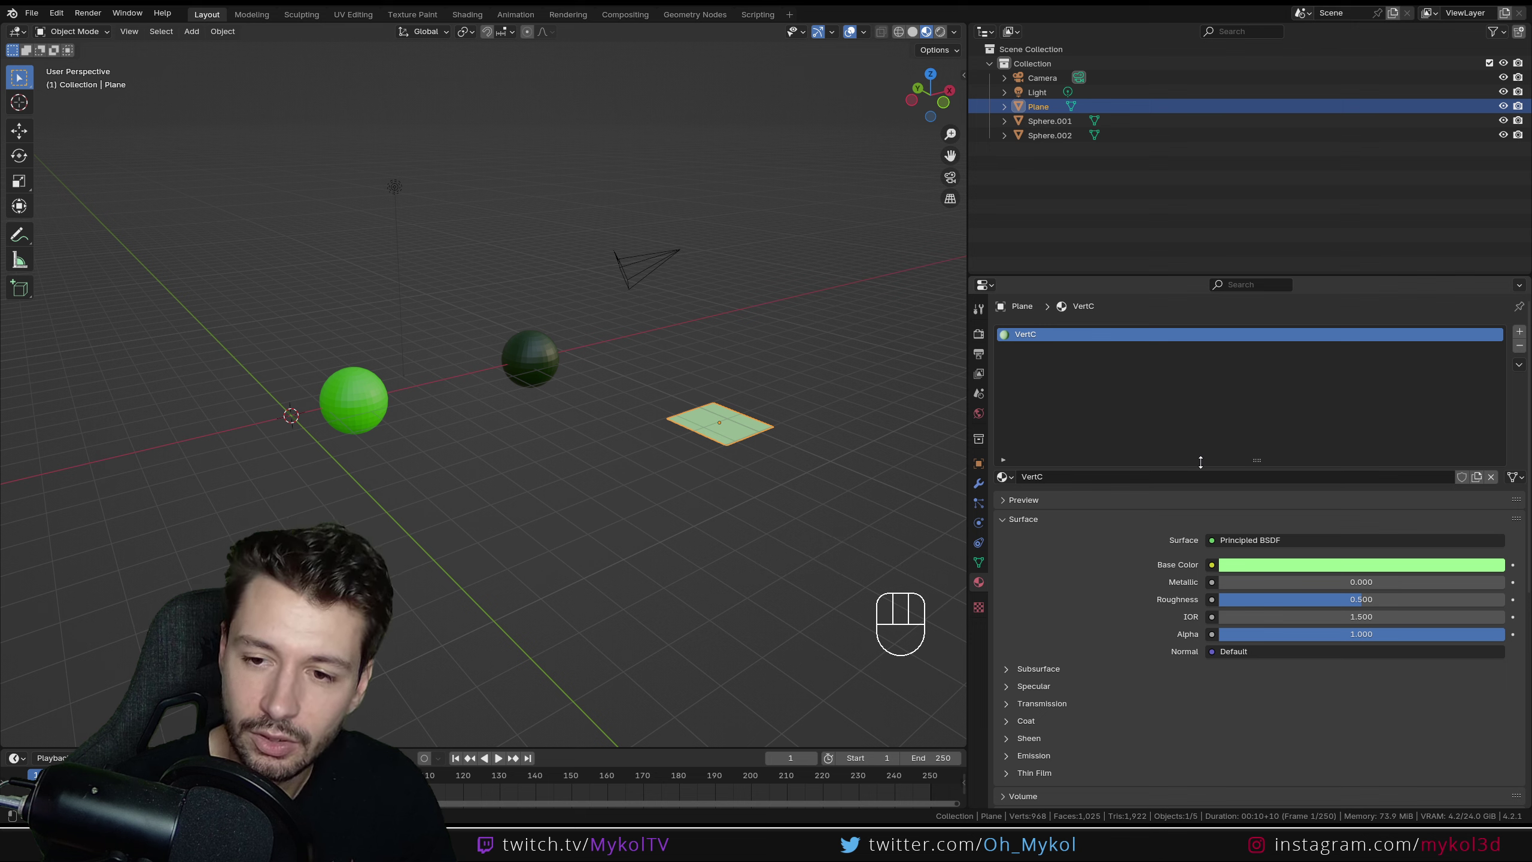
mouse_move(1201, 462)
left_mouse_down()
mouse_move(1197, 377)
mouse_move(1200, 462)
left_mouse_up()
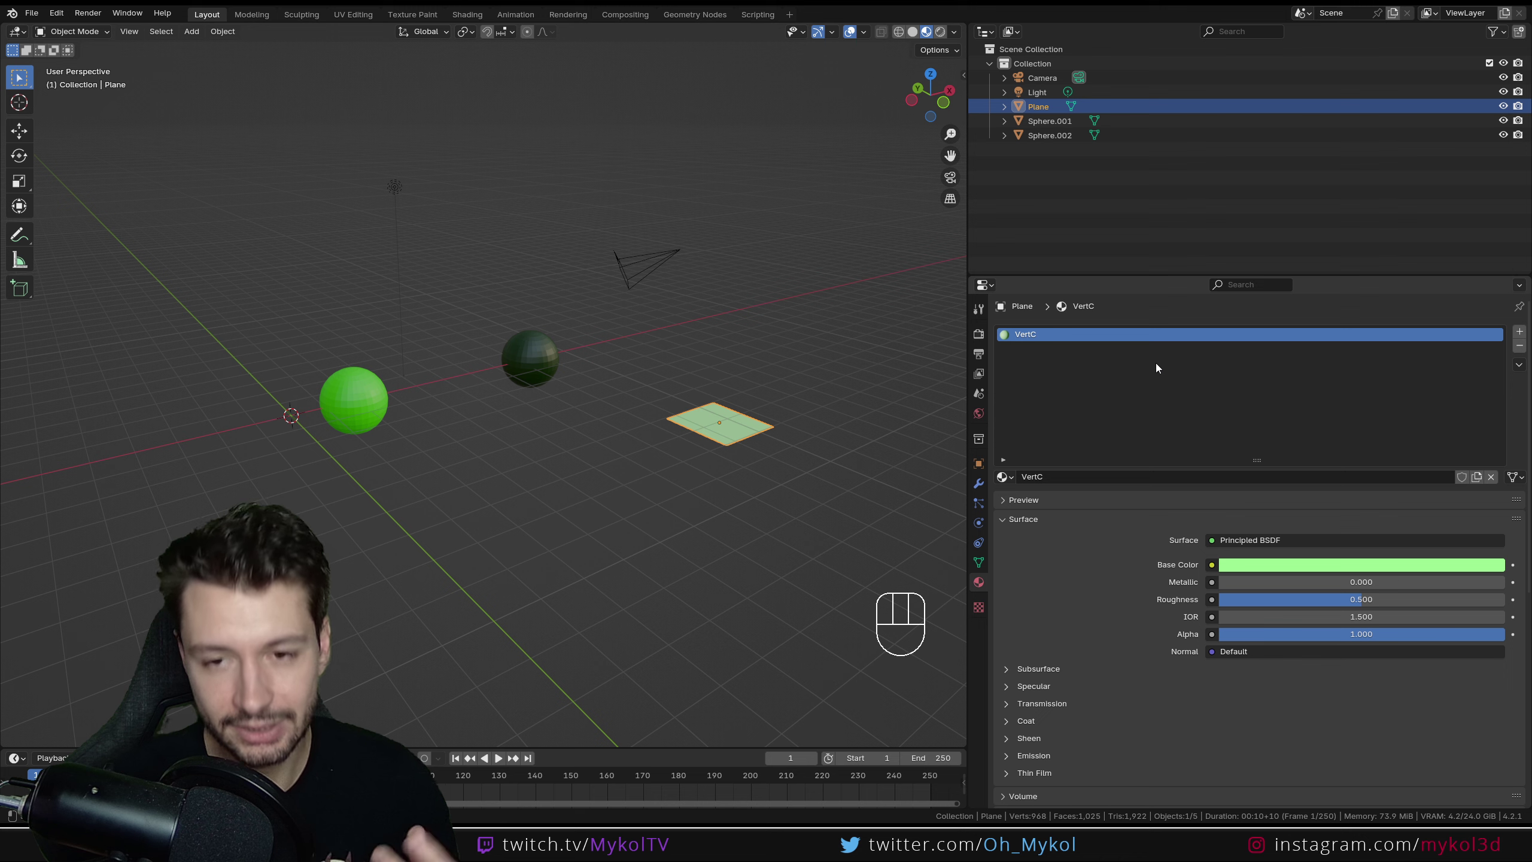
left_click(1518, 334)
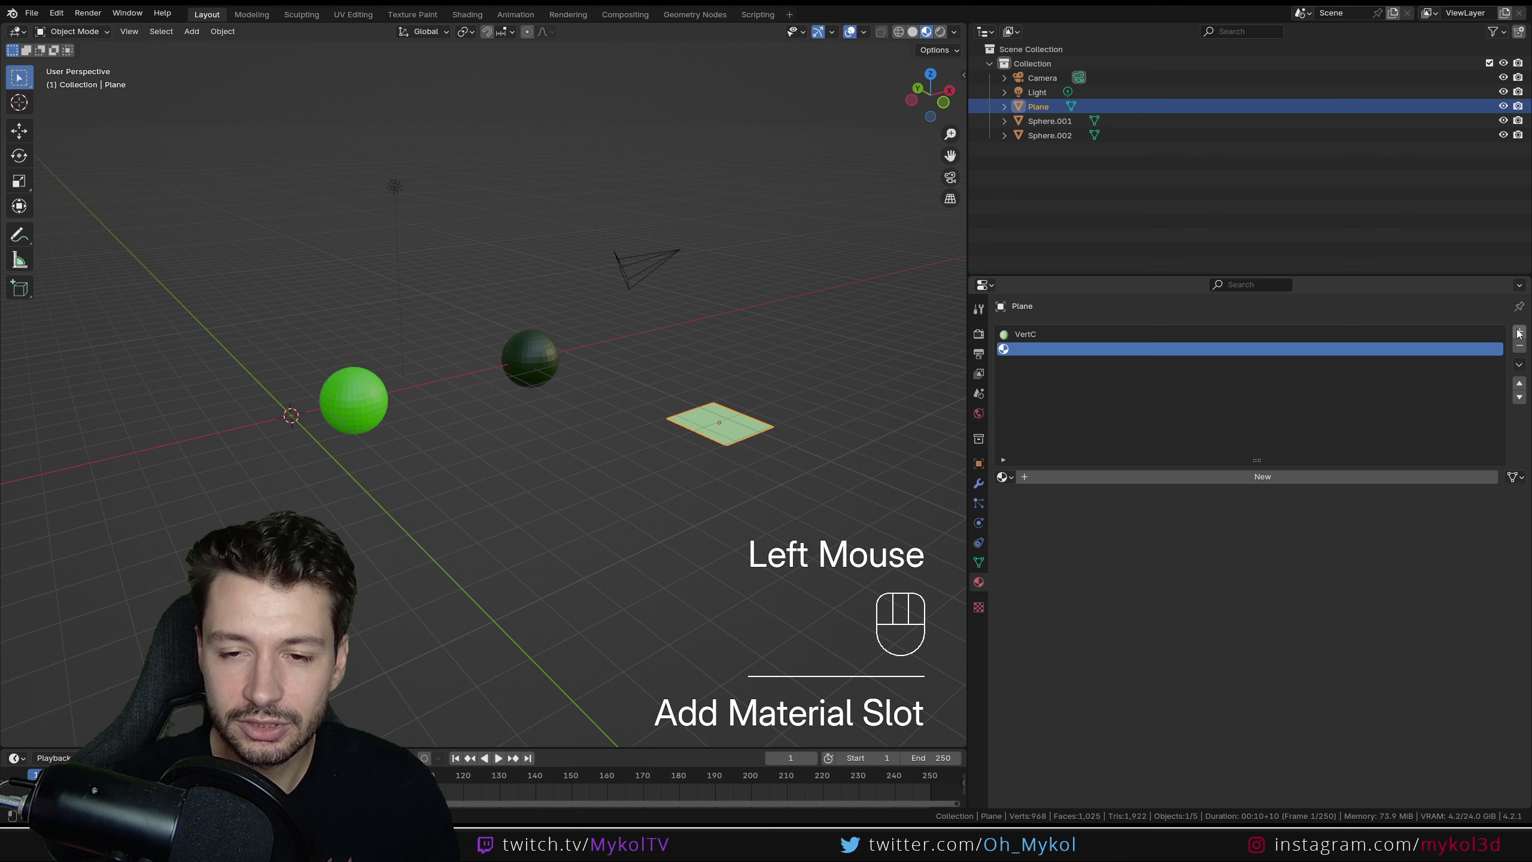
left_click(1518, 332)
left_click(1518, 332)
left_click(1518, 332)
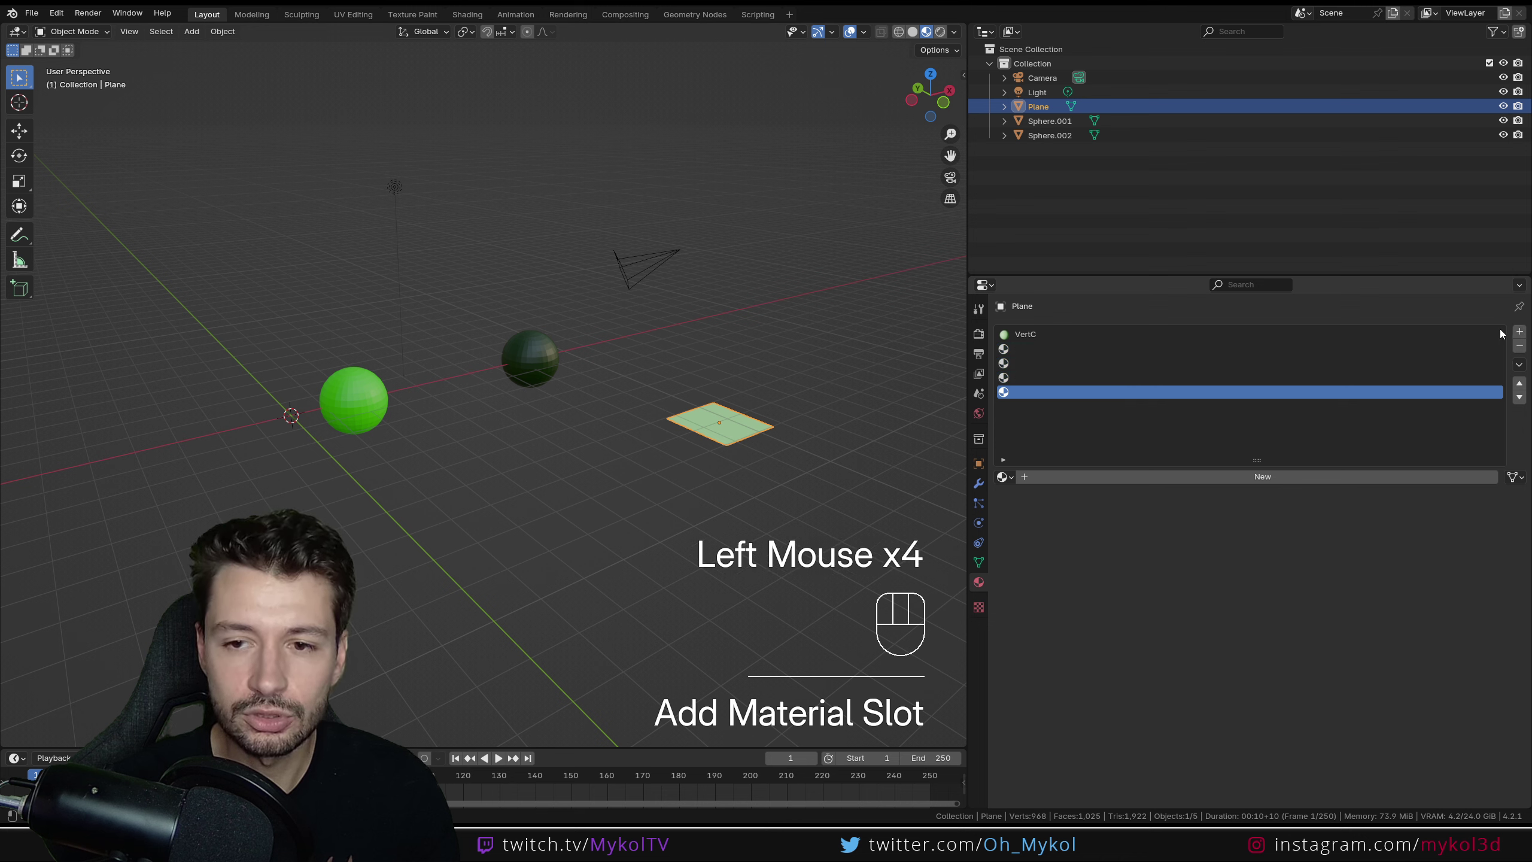
Step: Remove three of the plane's empty material slots while trying out slot reordering, leaving one empty slot below VertC
left_click(1031, 364)
left_click(1519, 346)
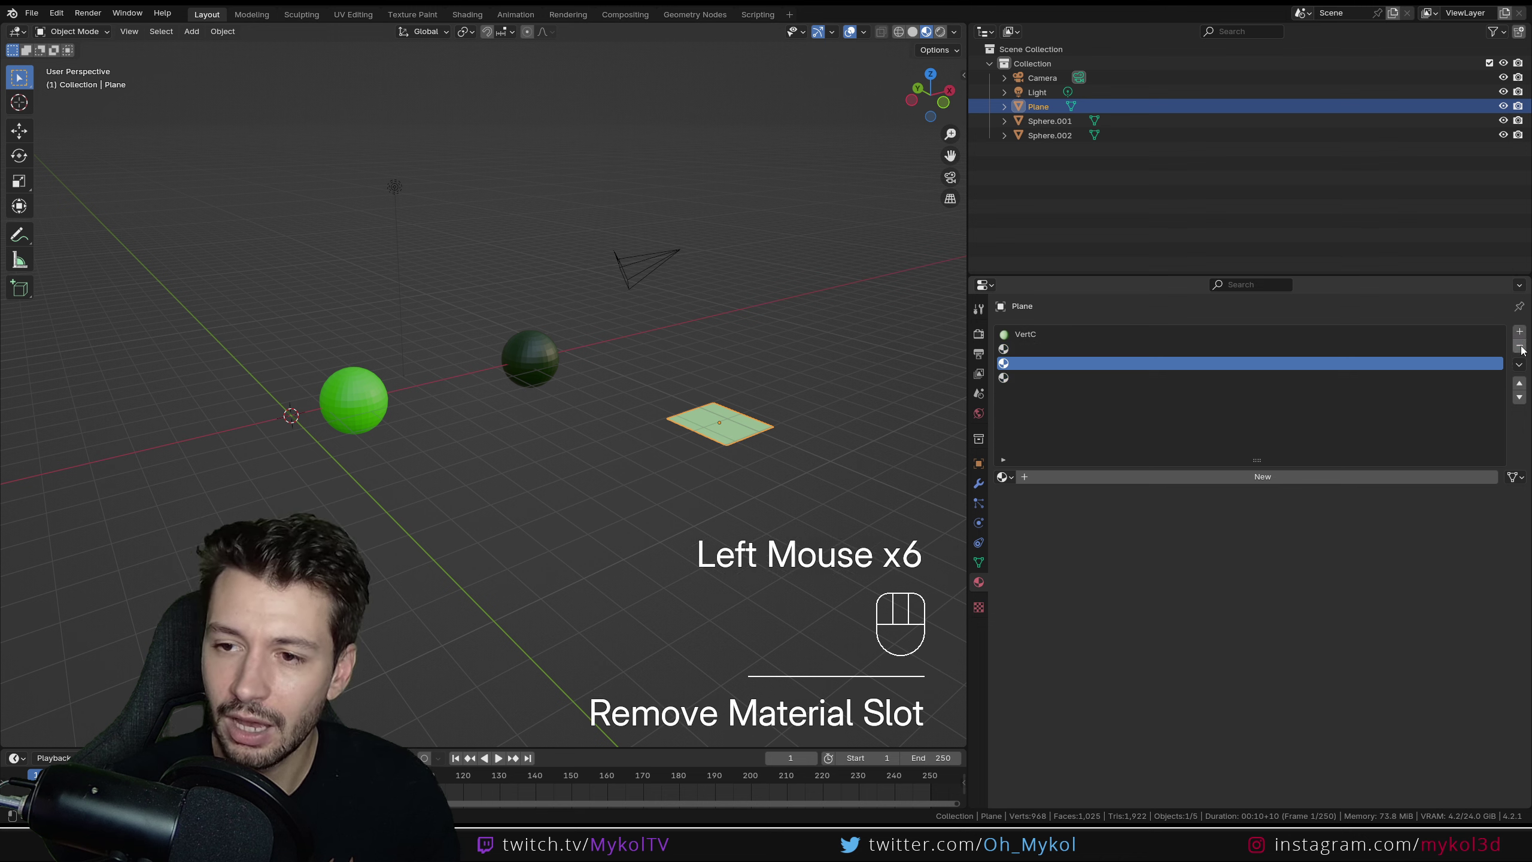
left_click(1520, 387)
left_click(1521, 387)
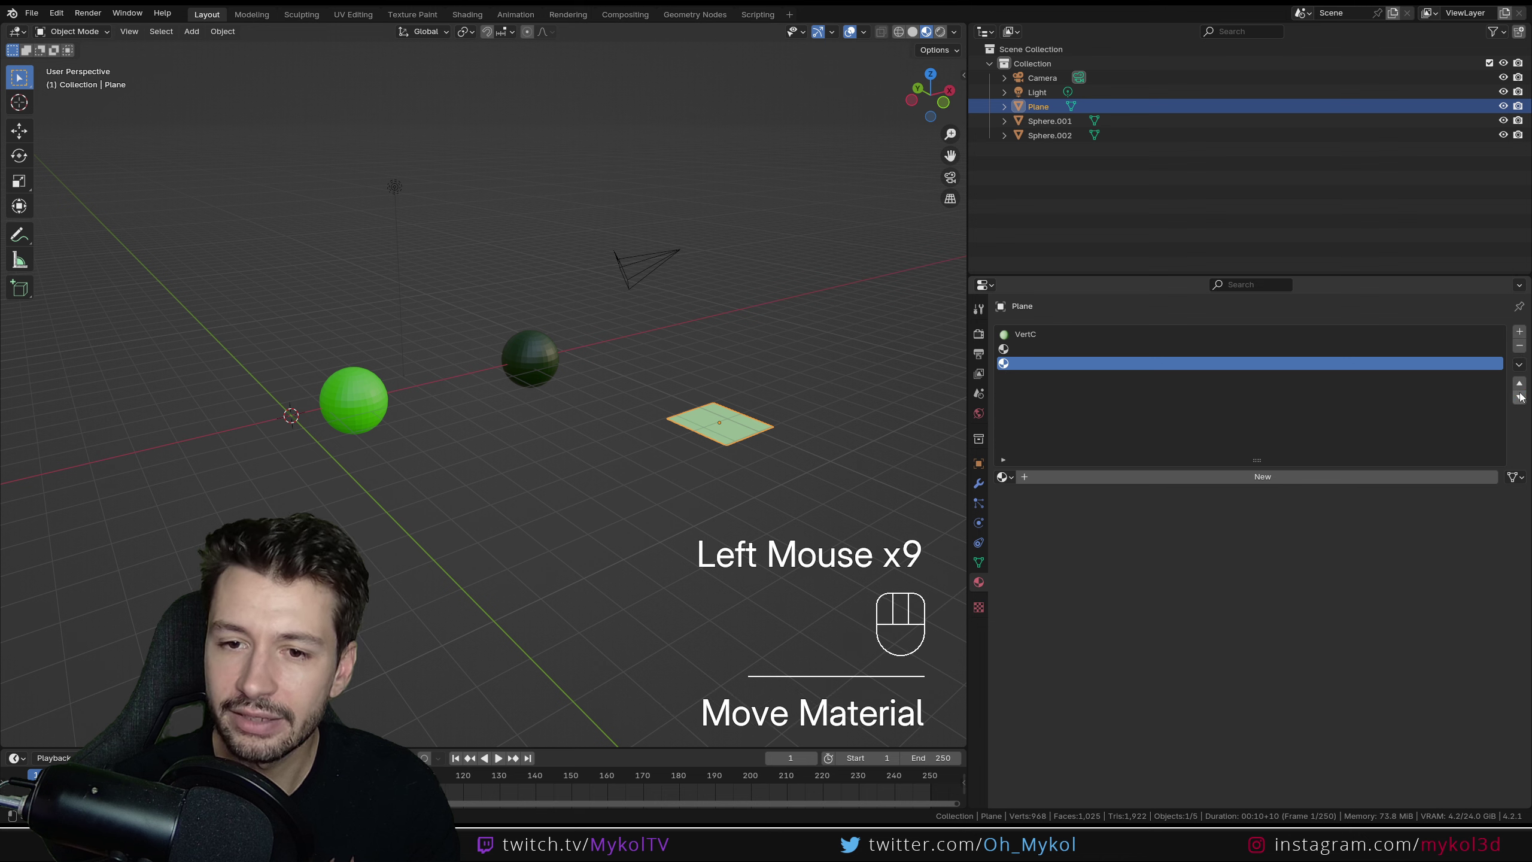
left_click(1520, 388)
left_click(1374, 364)
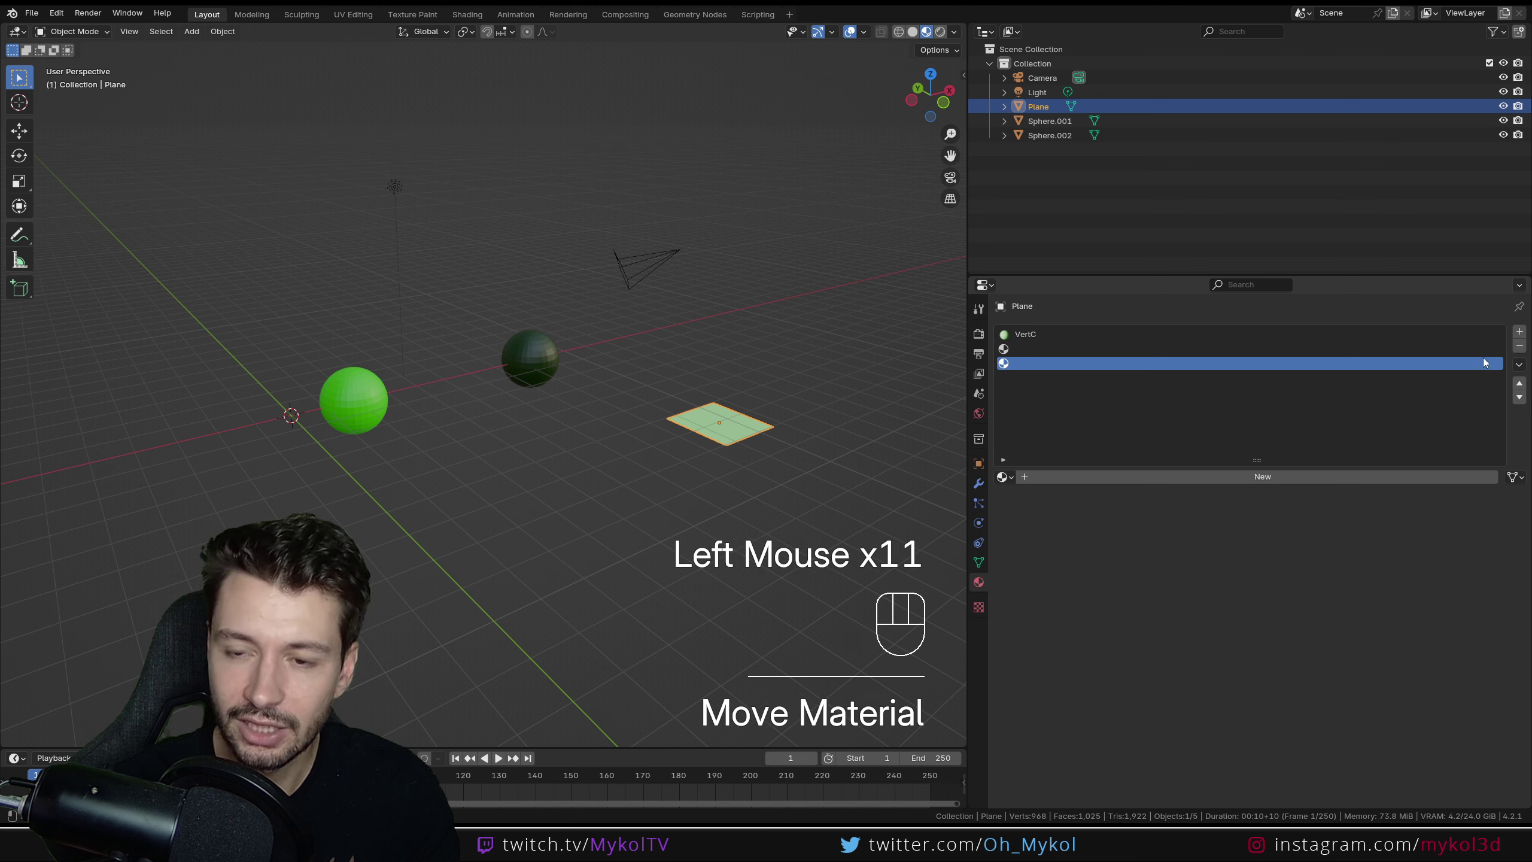
left_click(1519, 346)
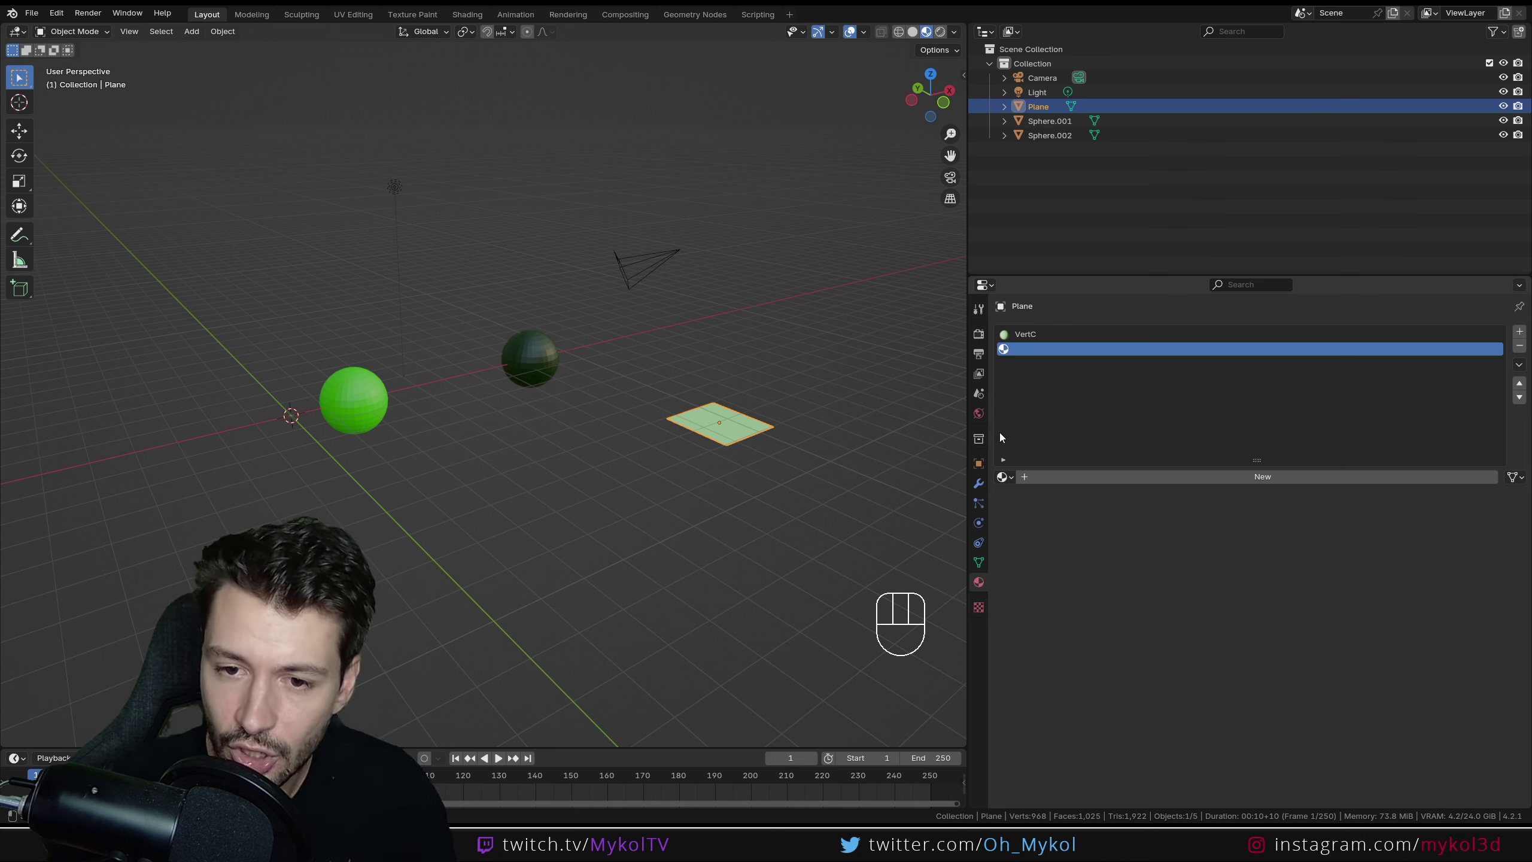
Step: Assign the existing Bleu material to the plane's second material slot
left_click(1005, 477)
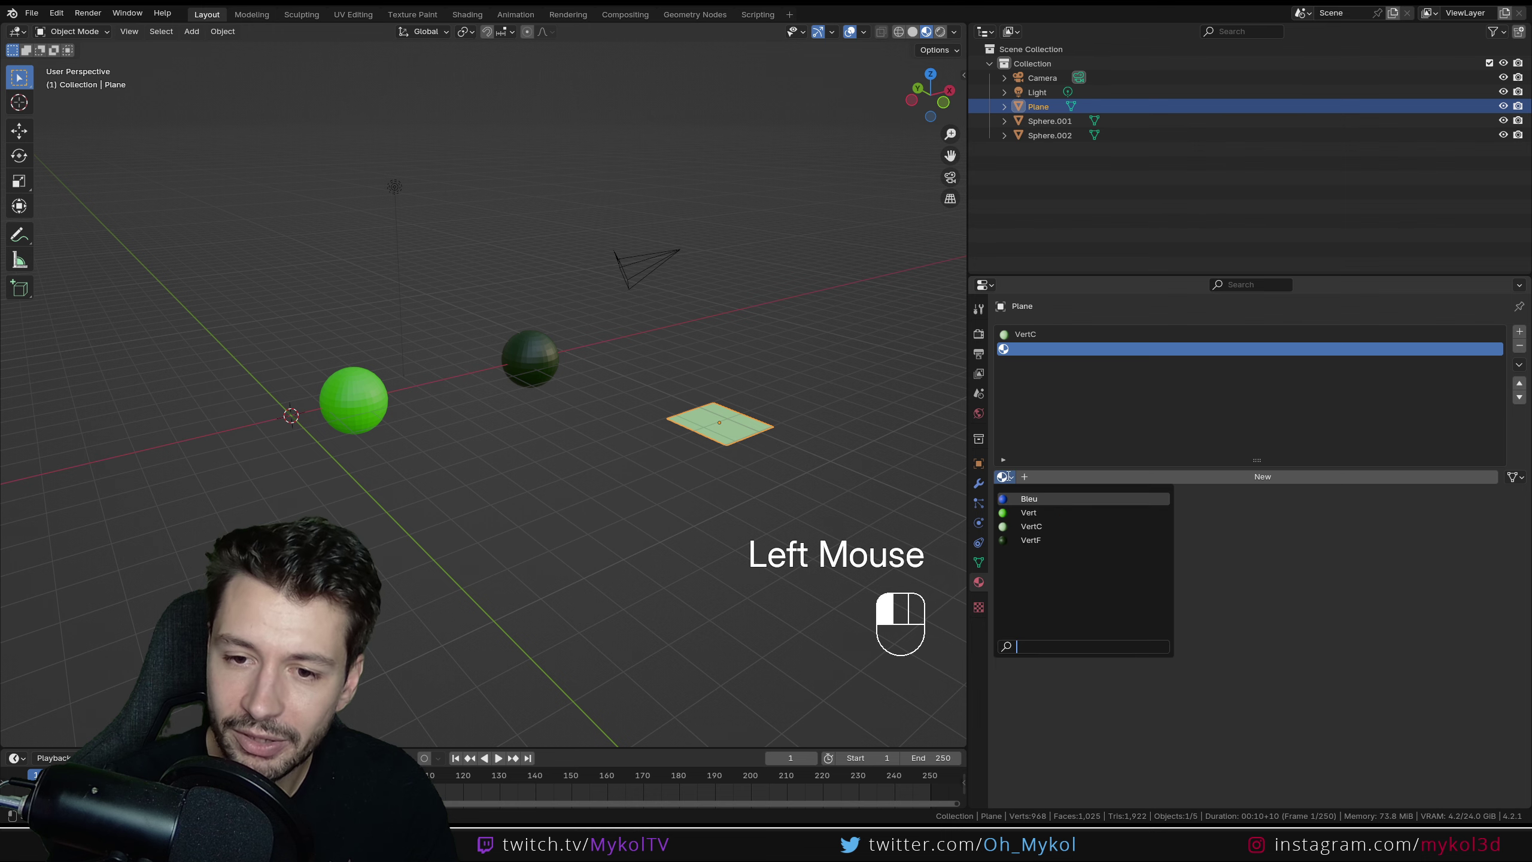
left_click(1026, 498)
middle_click_drag(882, 480, 760, 473)
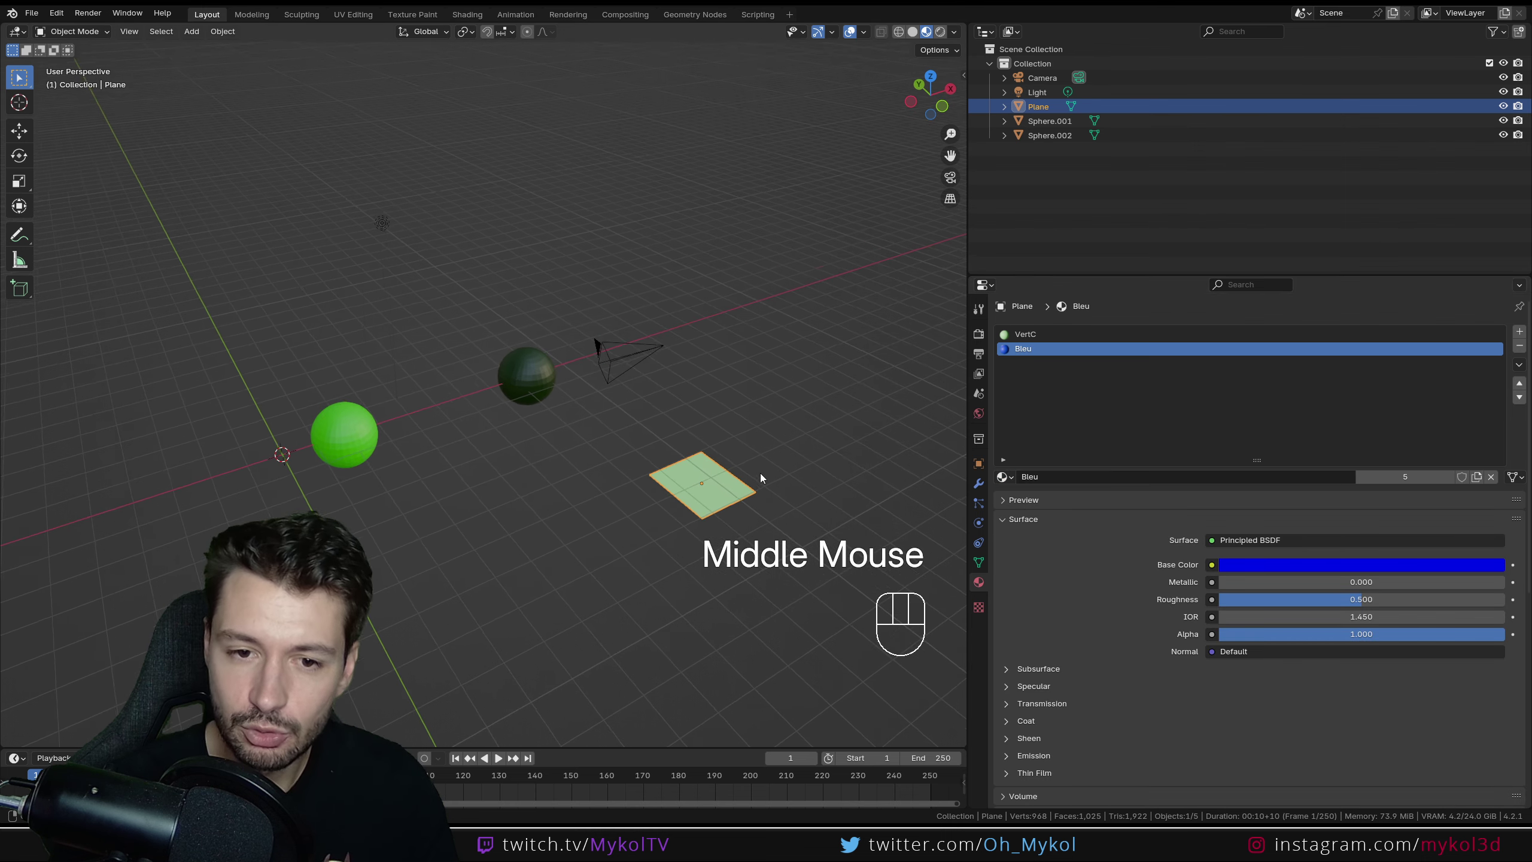
scroll(729, 486, "down", 2)
scroll(617, 398, "up", 5)
middle_click_drag(617, 398, 640, 424, "shift")
scroll(560, 416, "down", 3)
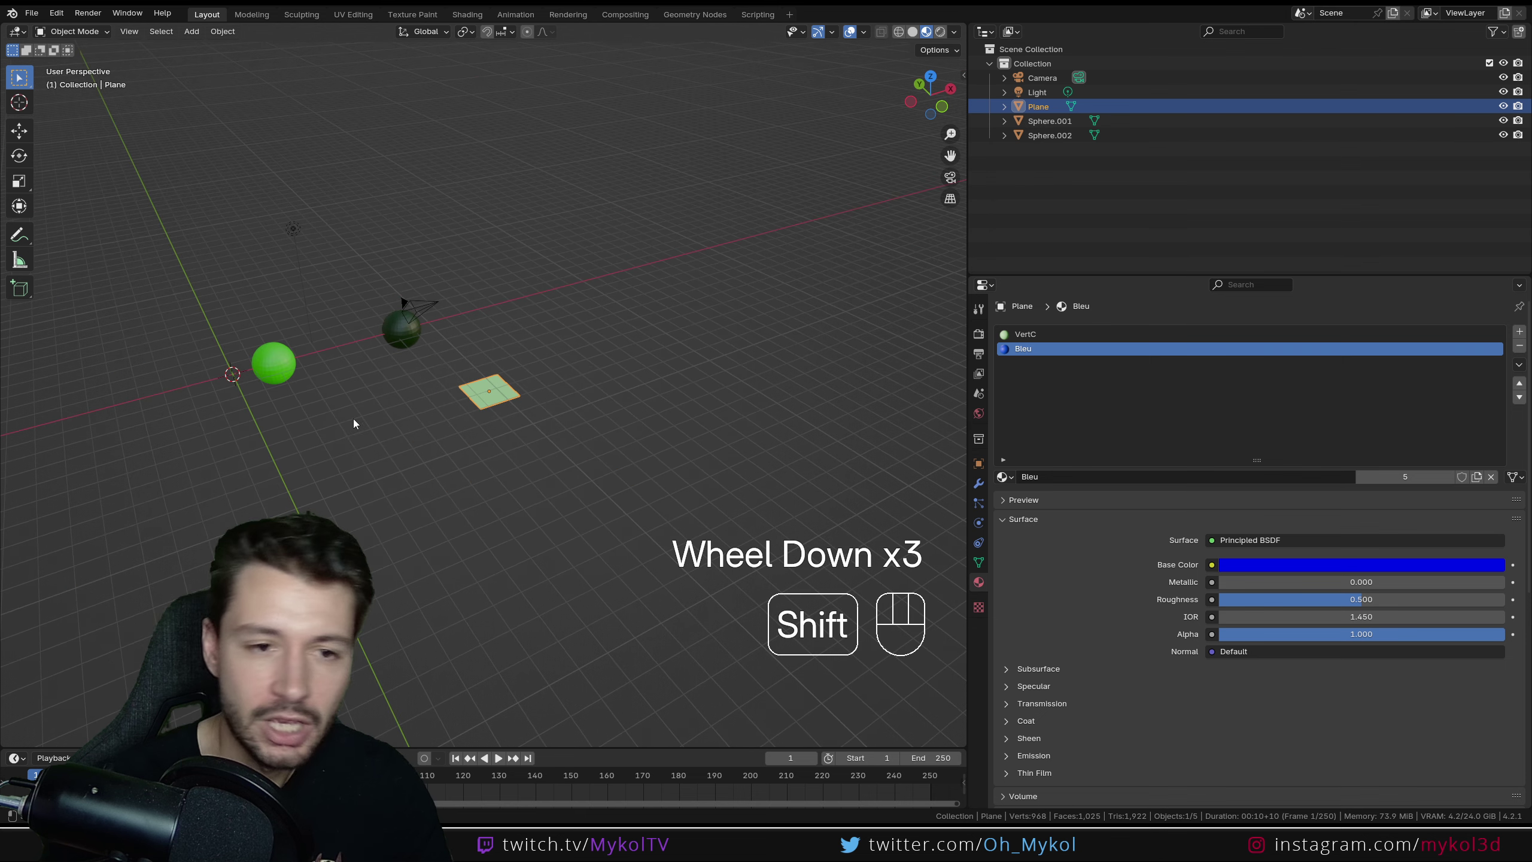
Step: Add a cube, move it to the opposite side of the world origin from the spheres, and frame it
middle_click_drag(353, 419, 589, 324, "shift")
key("shift+a")
mouse_move(569, 314)
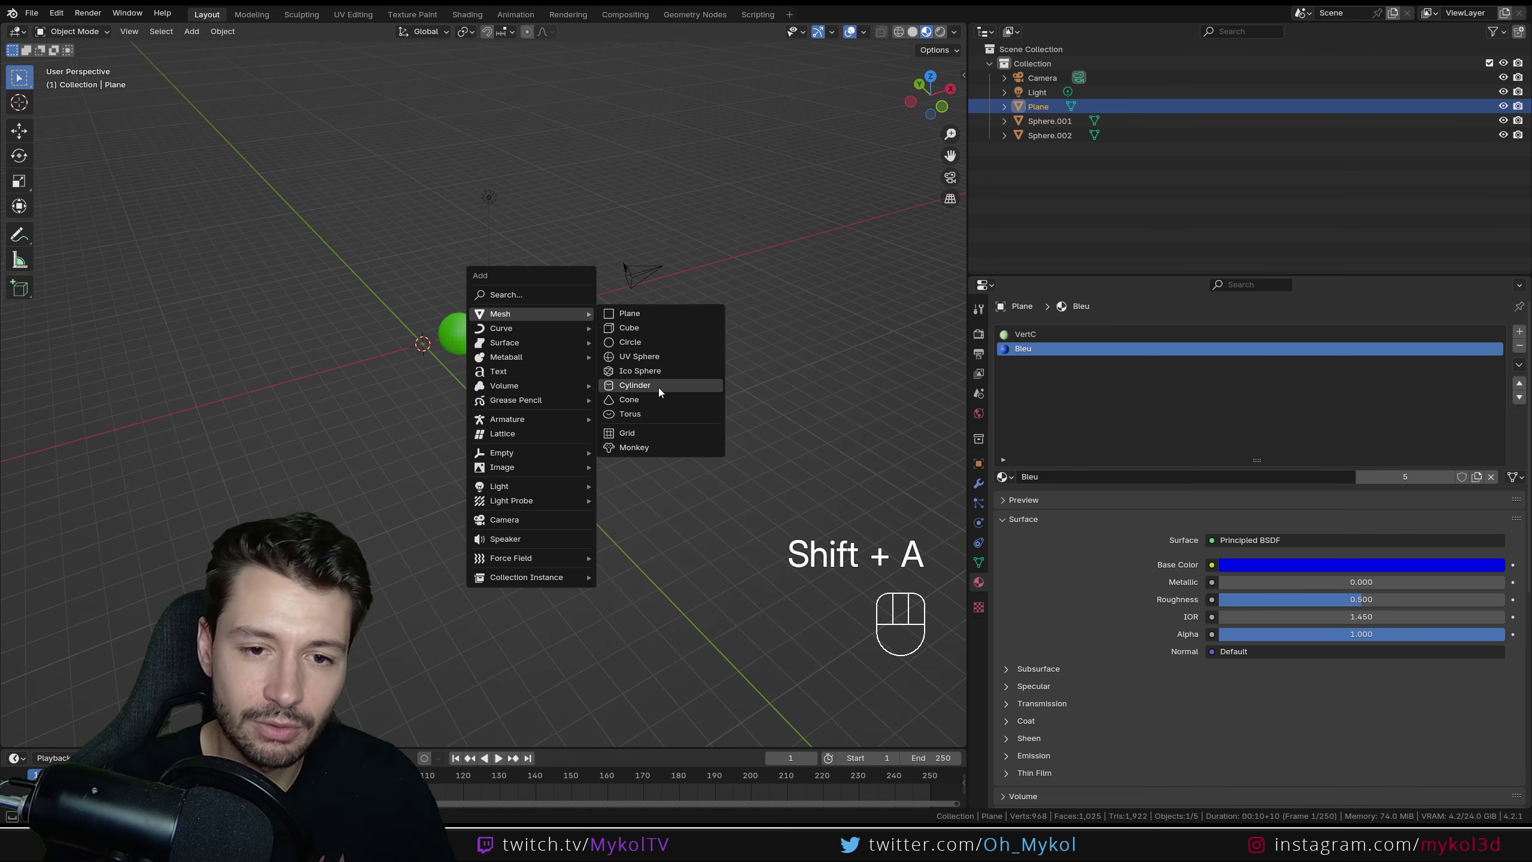
left_click(649, 331)
key("g")
left_click(460, 383)
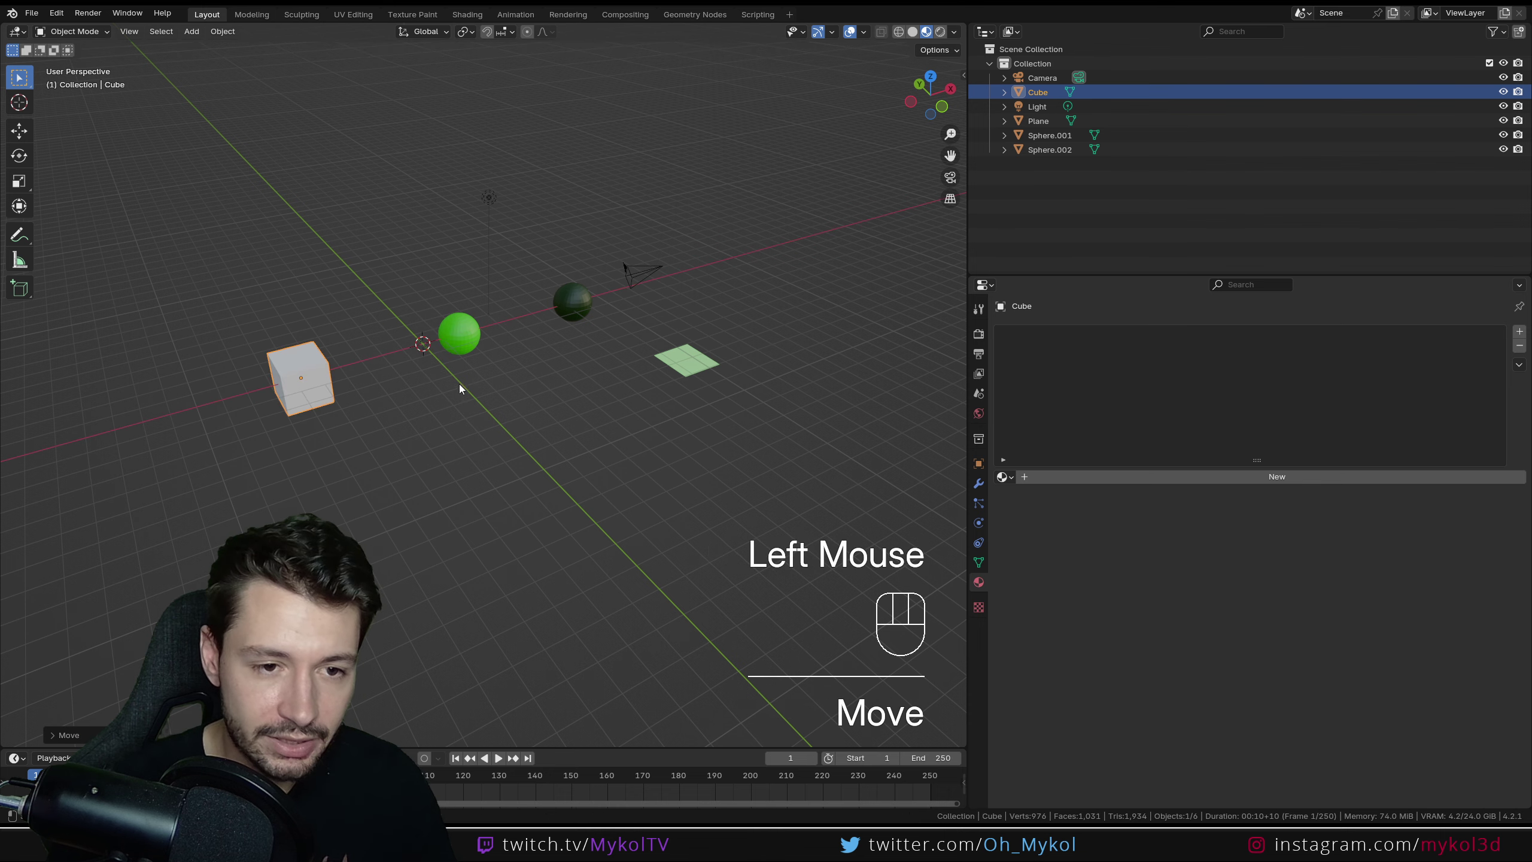
key("KP_Decimal")
scroll(489, 325, "down", 2)
mouse_move(570, 387)
middle_mouse_down()
mouse_move(325, 336)
mouse_move(560, 378)
middle_mouse_up()
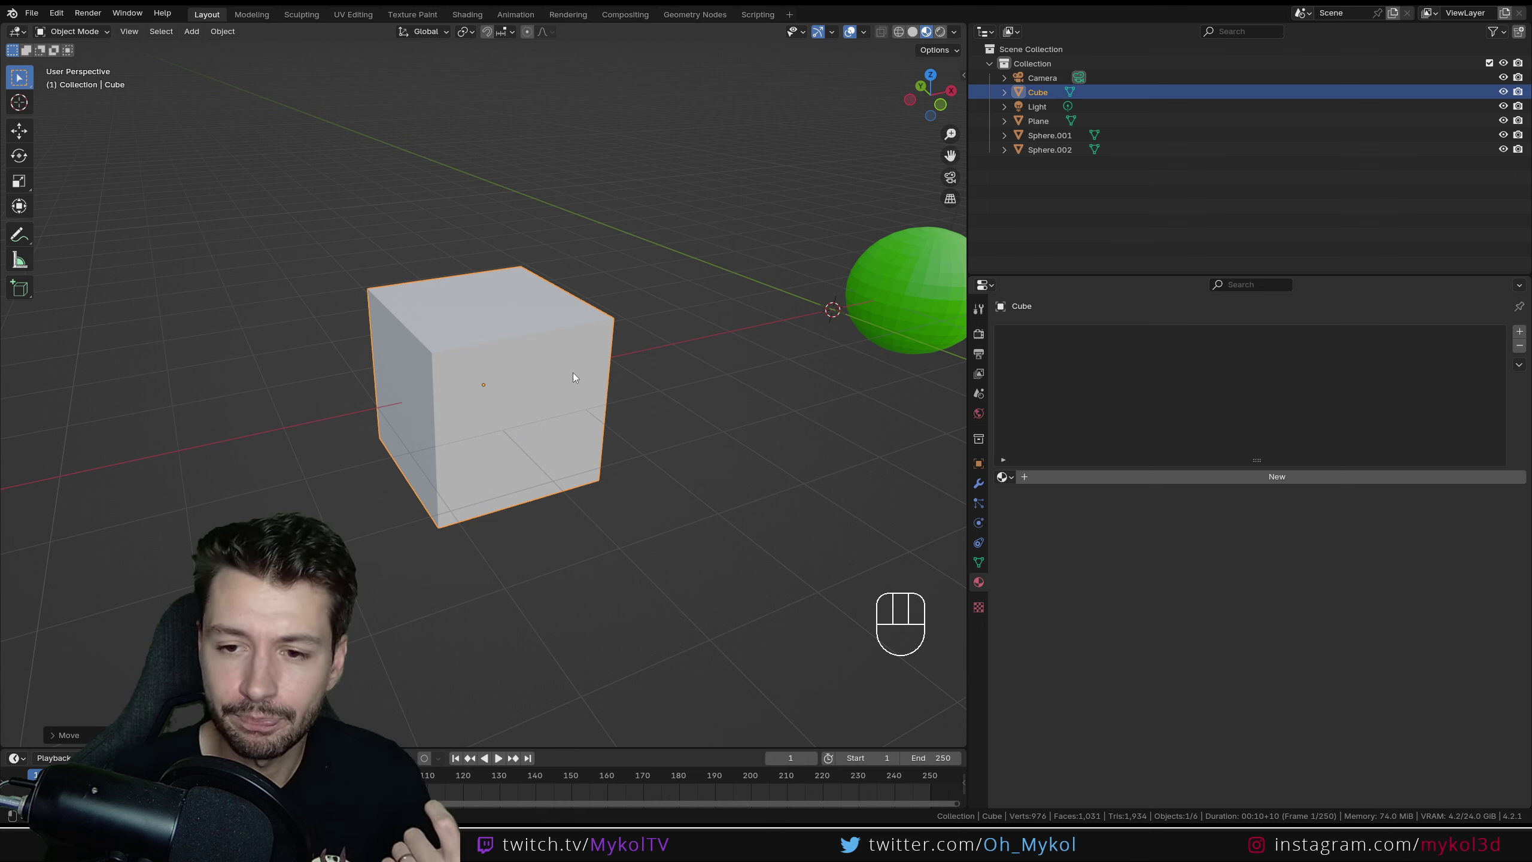
left_click(1004, 477)
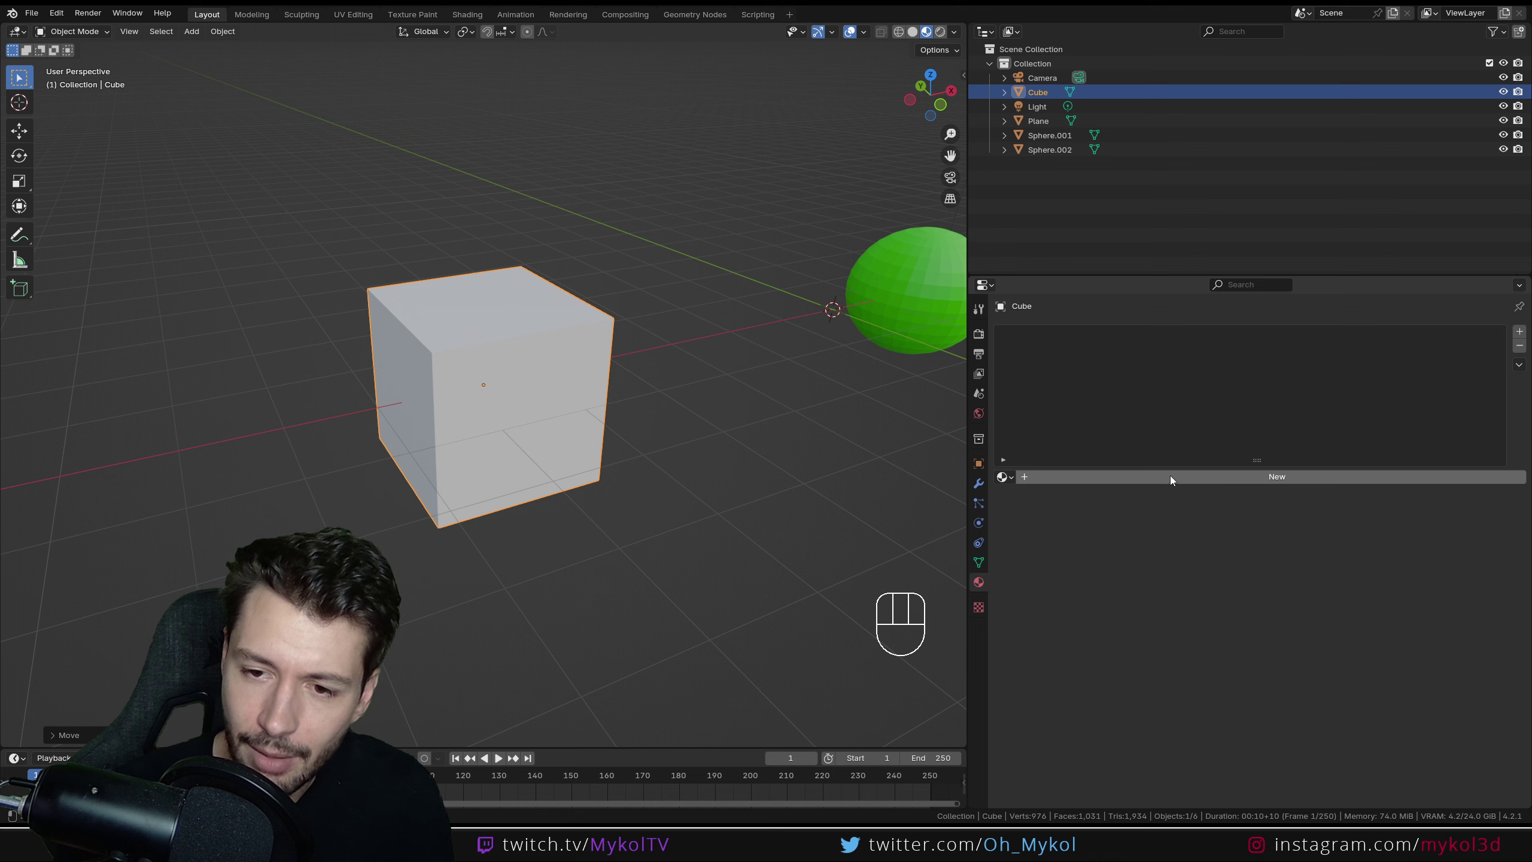
left_click(1519, 332)
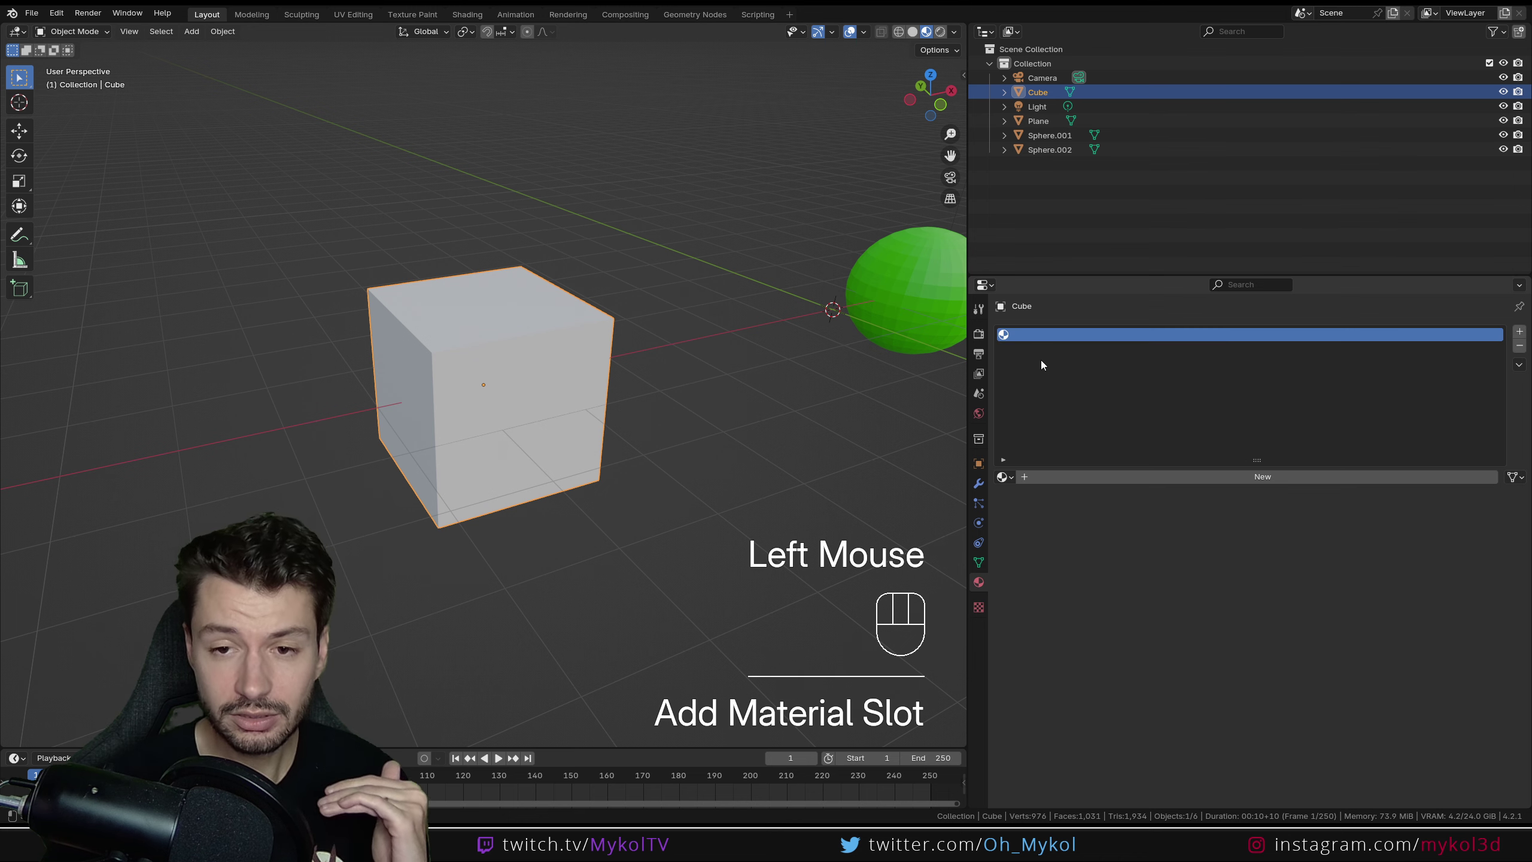
left_click(1004, 477)
left_click(1028, 499)
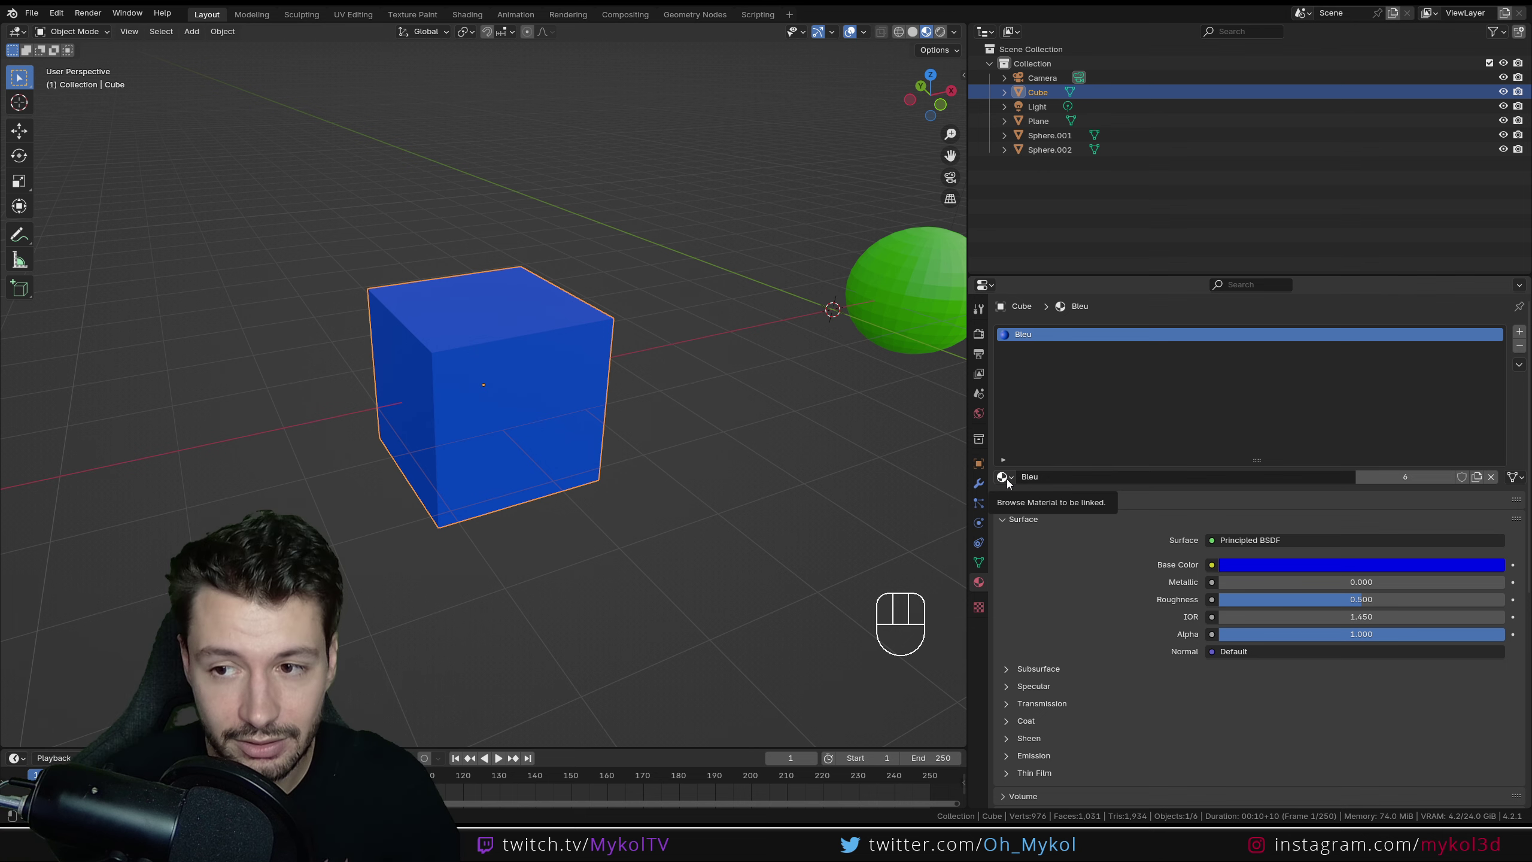
left_click(1521, 346)
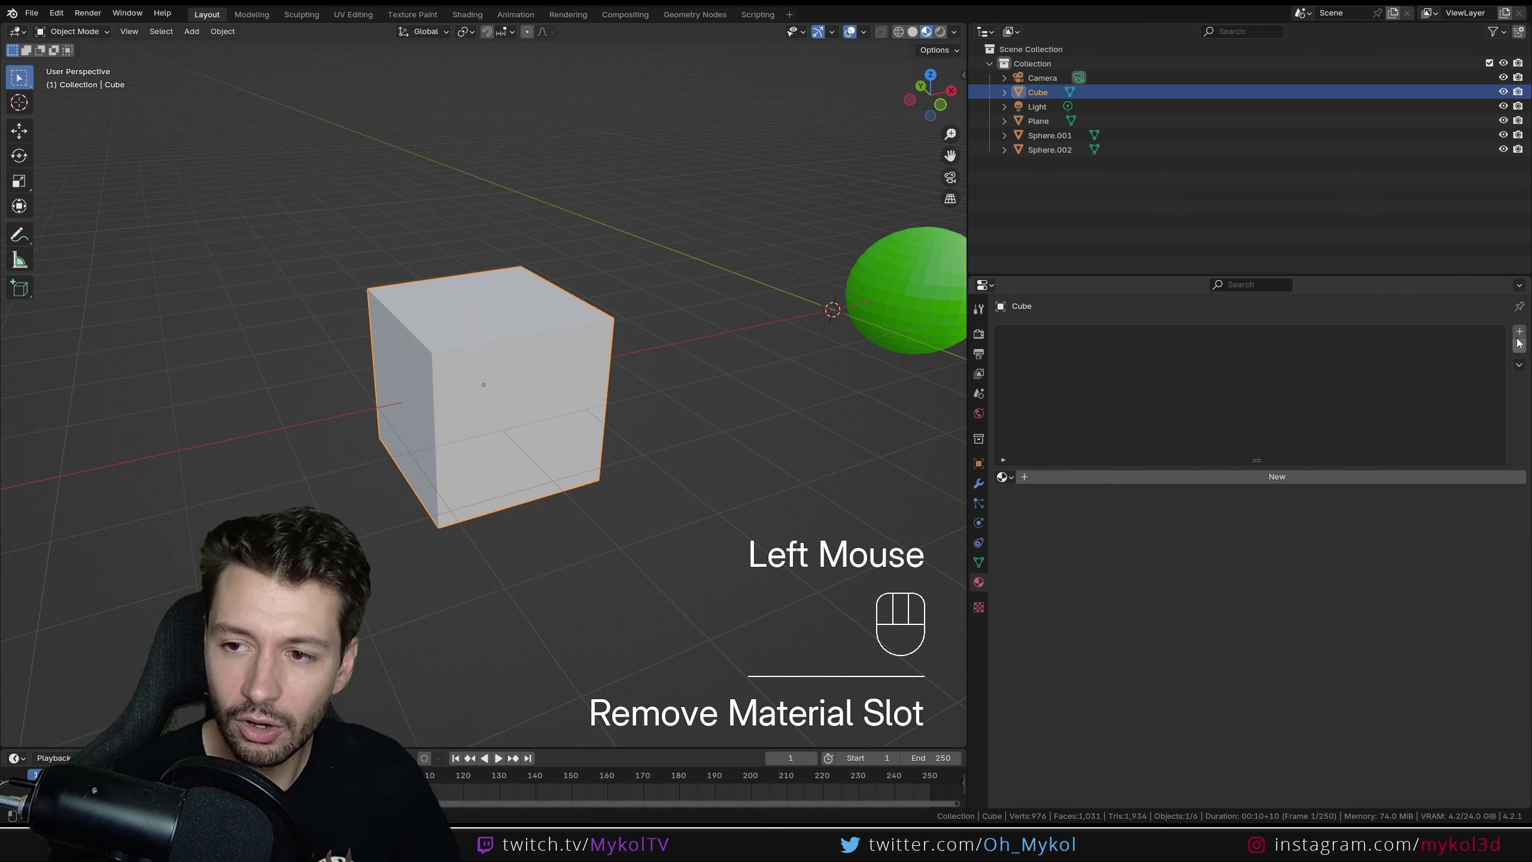
left_click(1519, 332)
left_click(1520, 346)
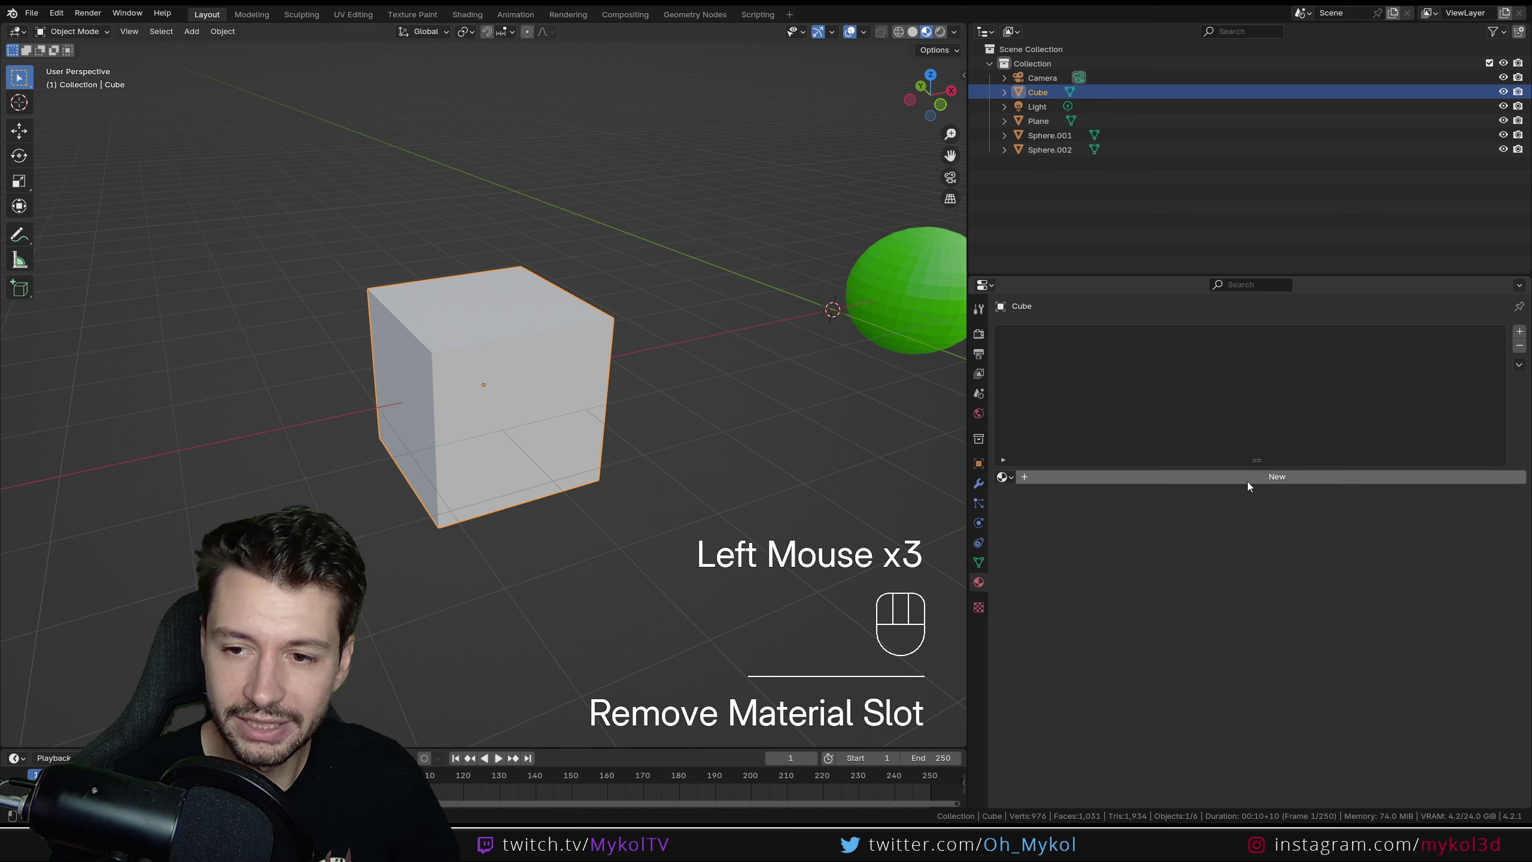
Step: Create a new material on the cube and replace it with the existing Vert material
left_click(1215, 477)
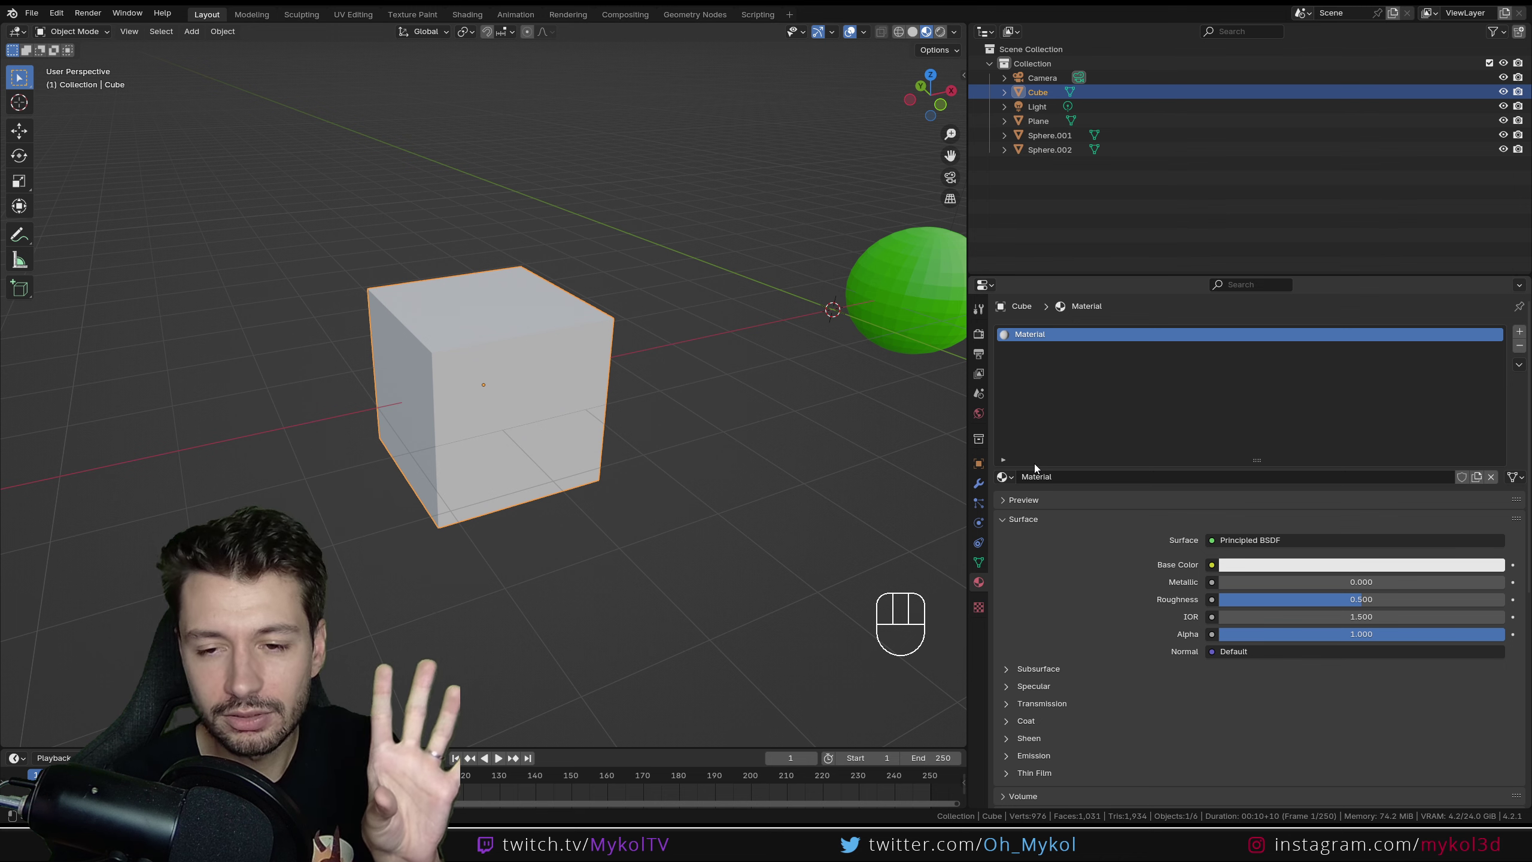
left_click(1005, 477)
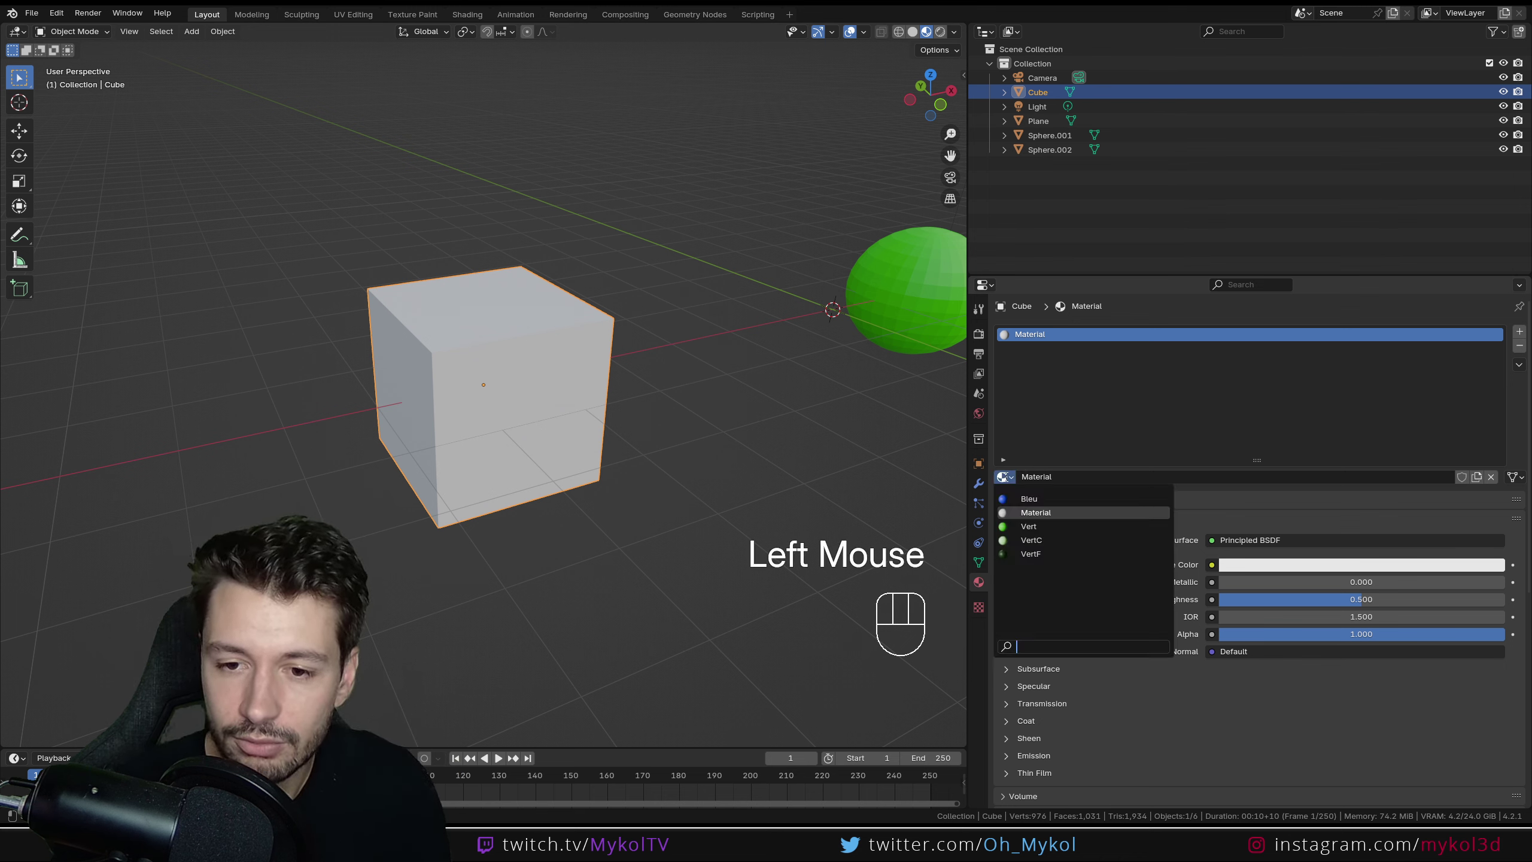
left_click(1031, 528)
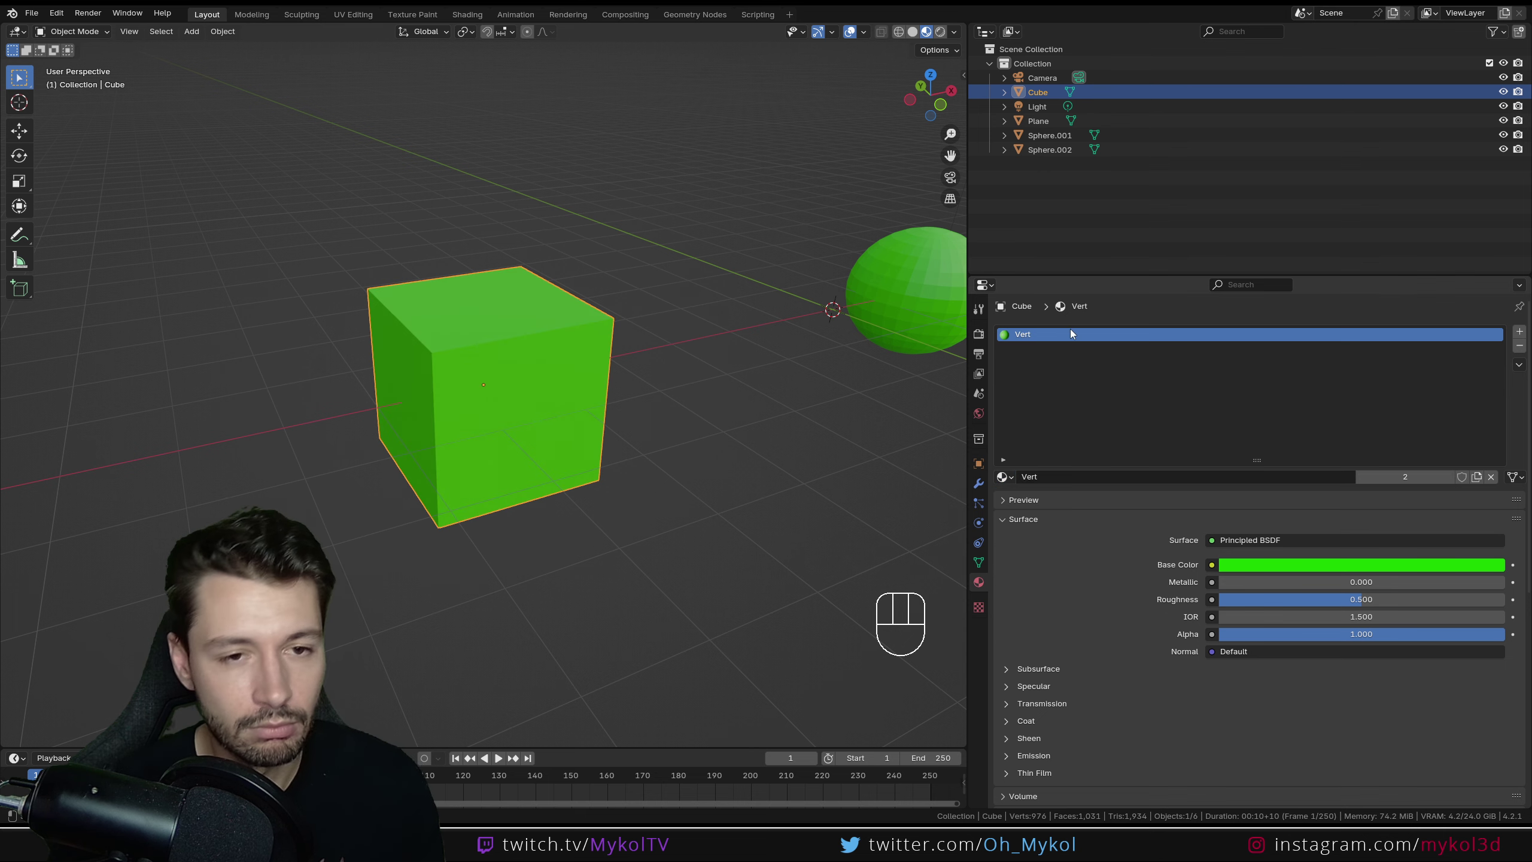
left_click(1010, 479)
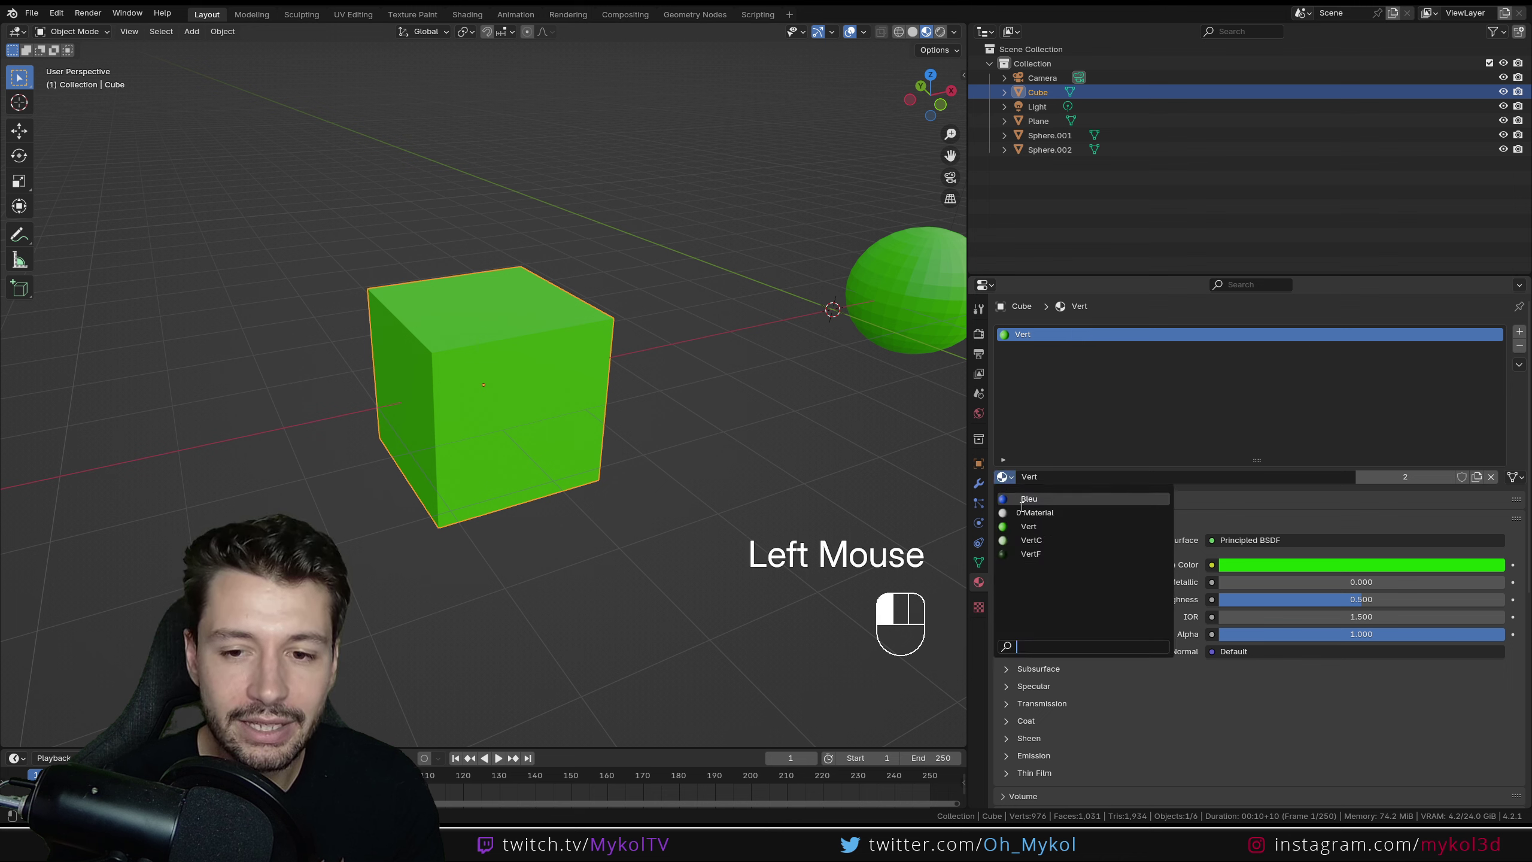
left_click(1105, 416)
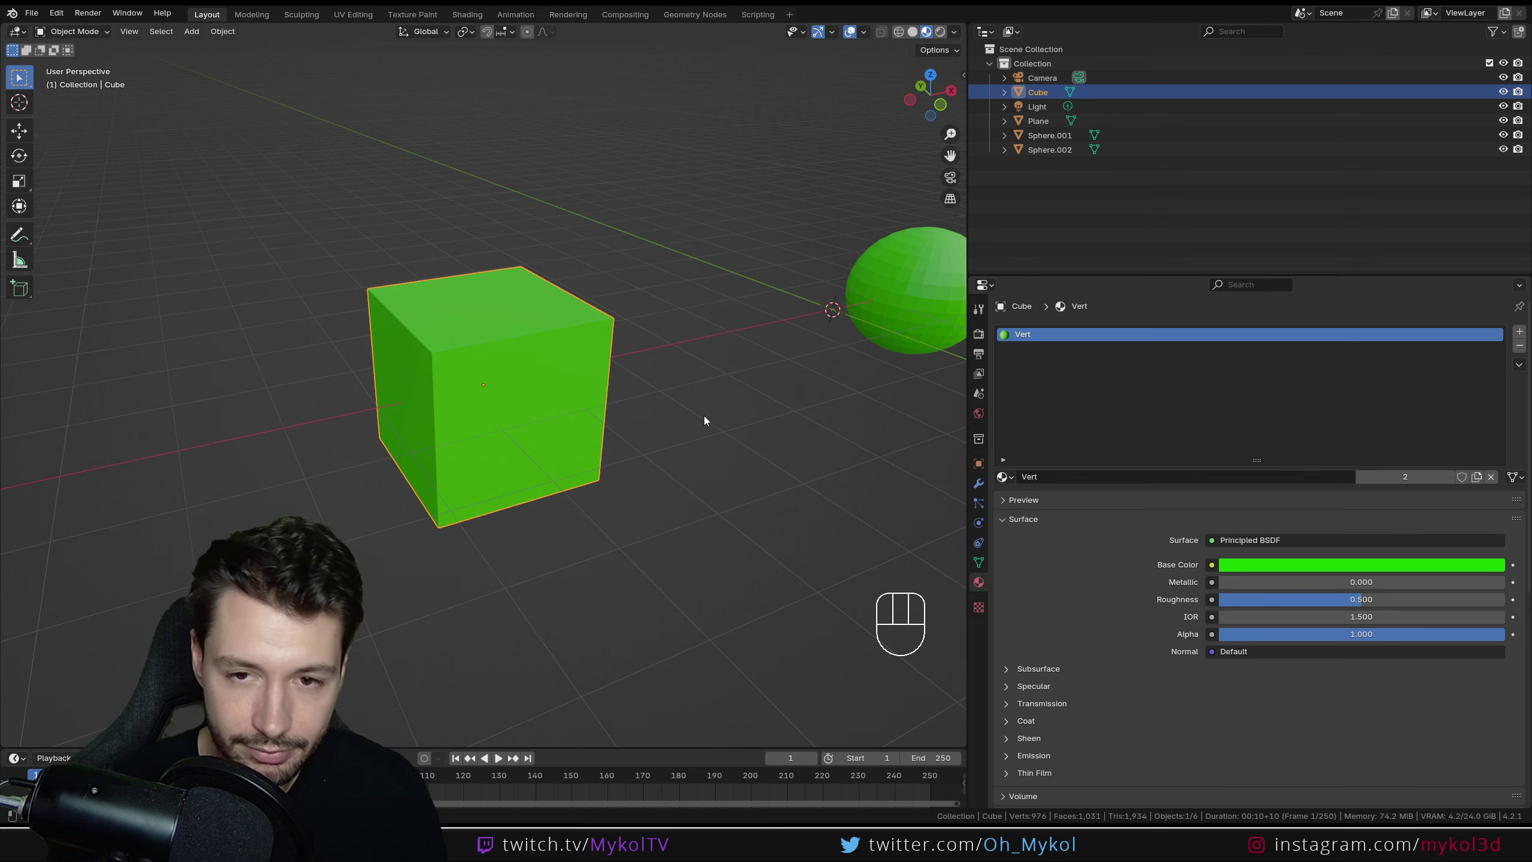
Step: Try the existing Bleu material on the cube and return its slot to Vert
scroll(668, 431, "down", 2)
scroll(731, 414, "down", 1)
mouse_move(731, 414)
middle_mouse_down("shift")
mouse_move(539, 413)
mouse_move(746, 417)
middle_mouse_up("shift")
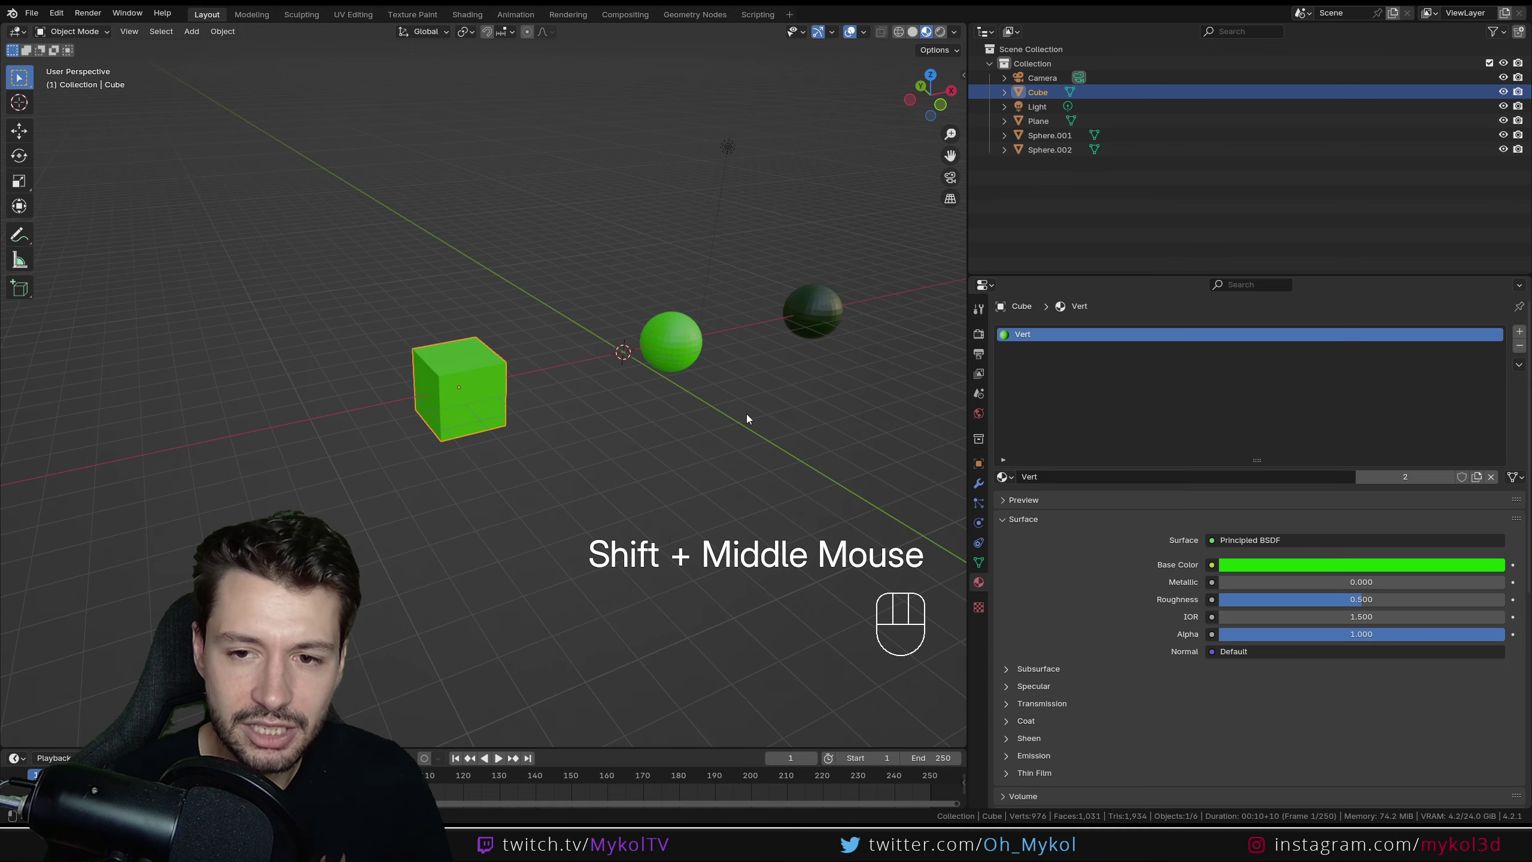
left_click(1004, 477)
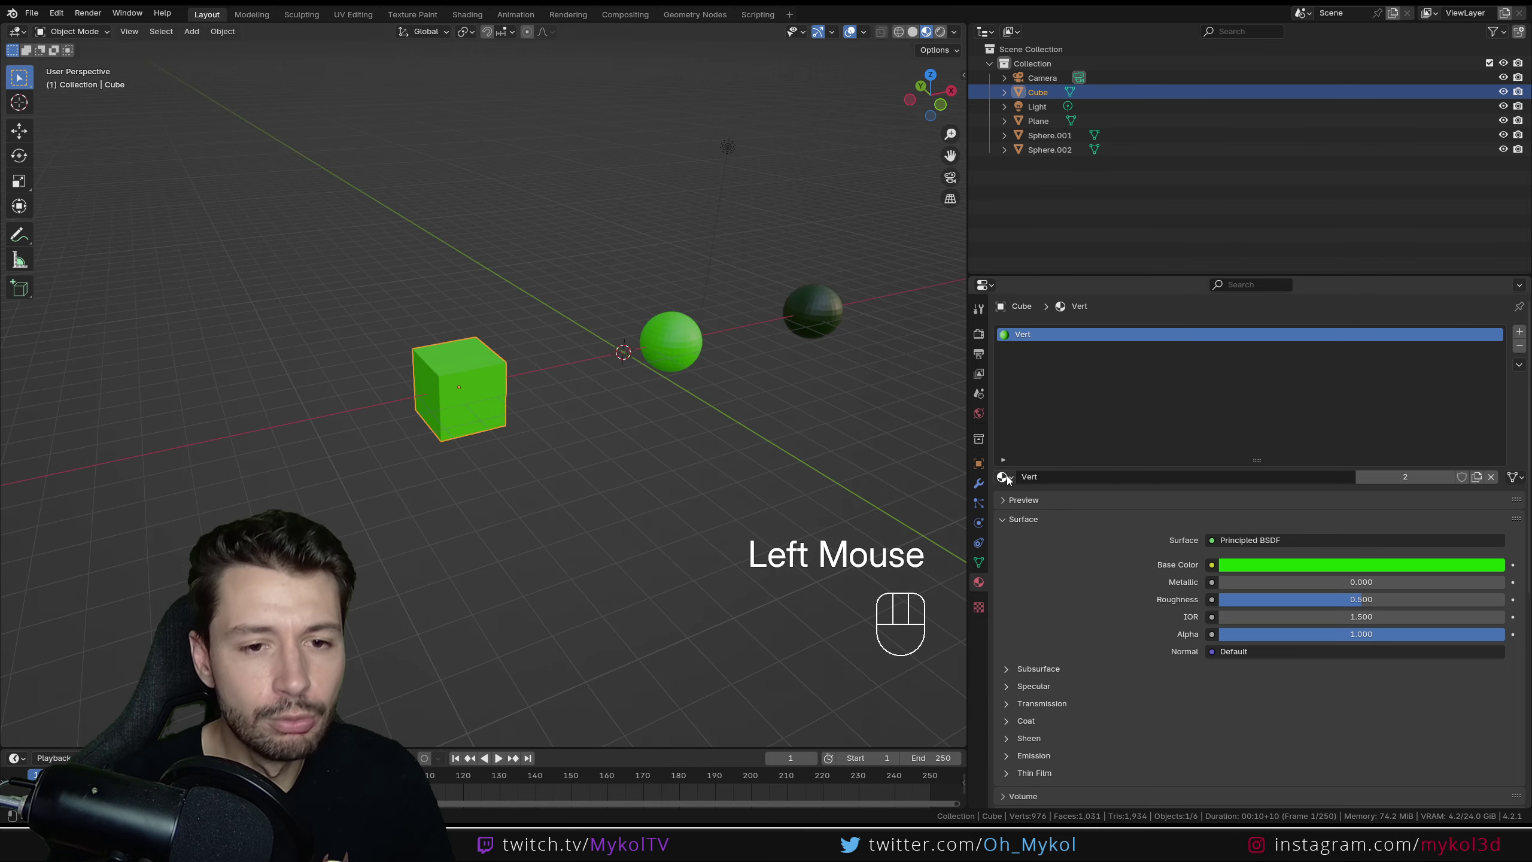
scroll(543, 392, "up", 5)
left_click(1003, 477)
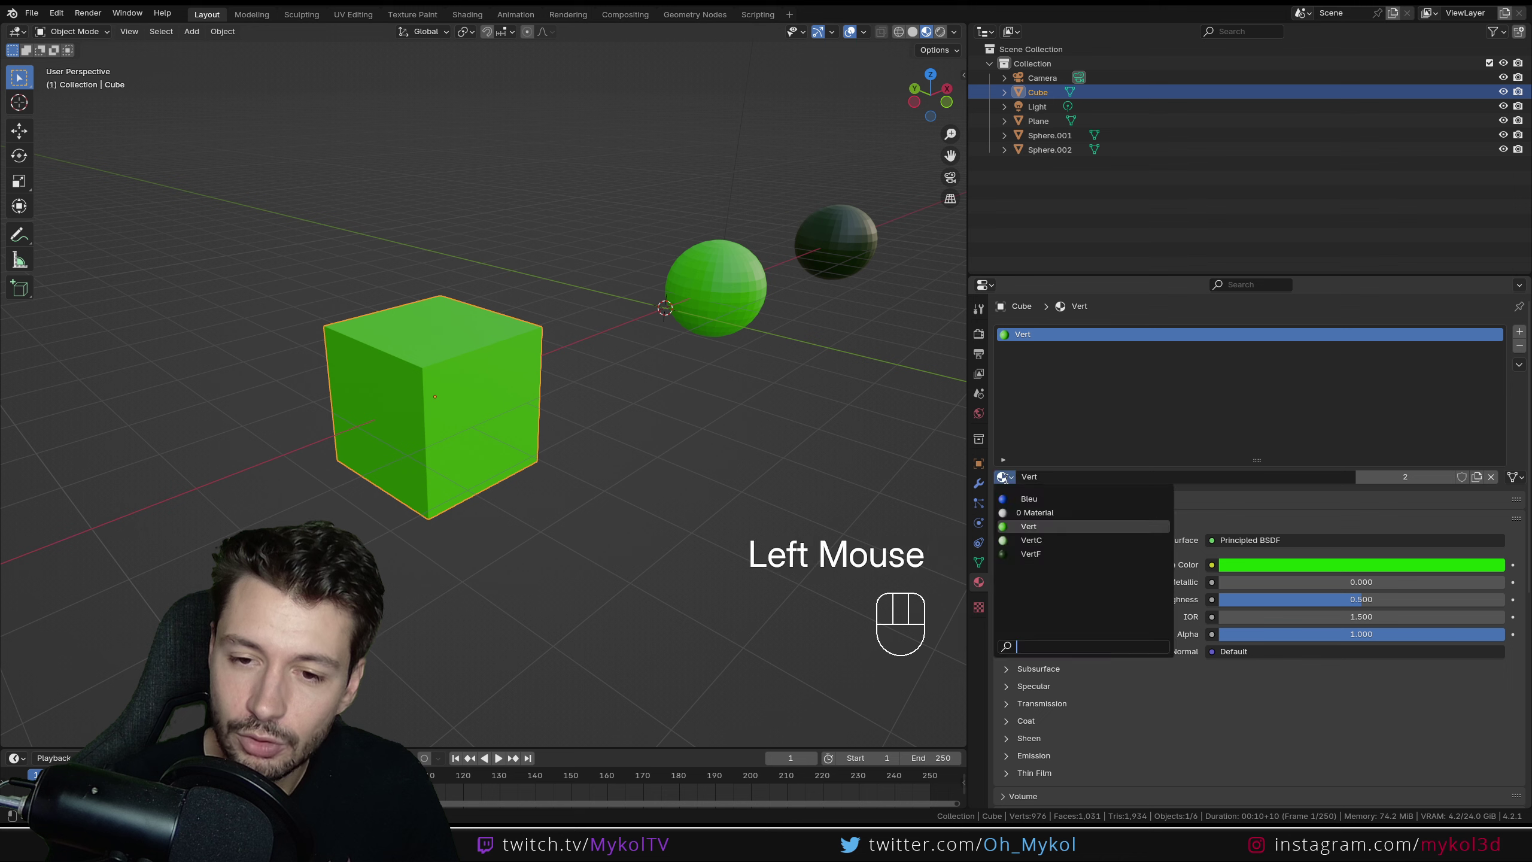
left_click(1038, 493)
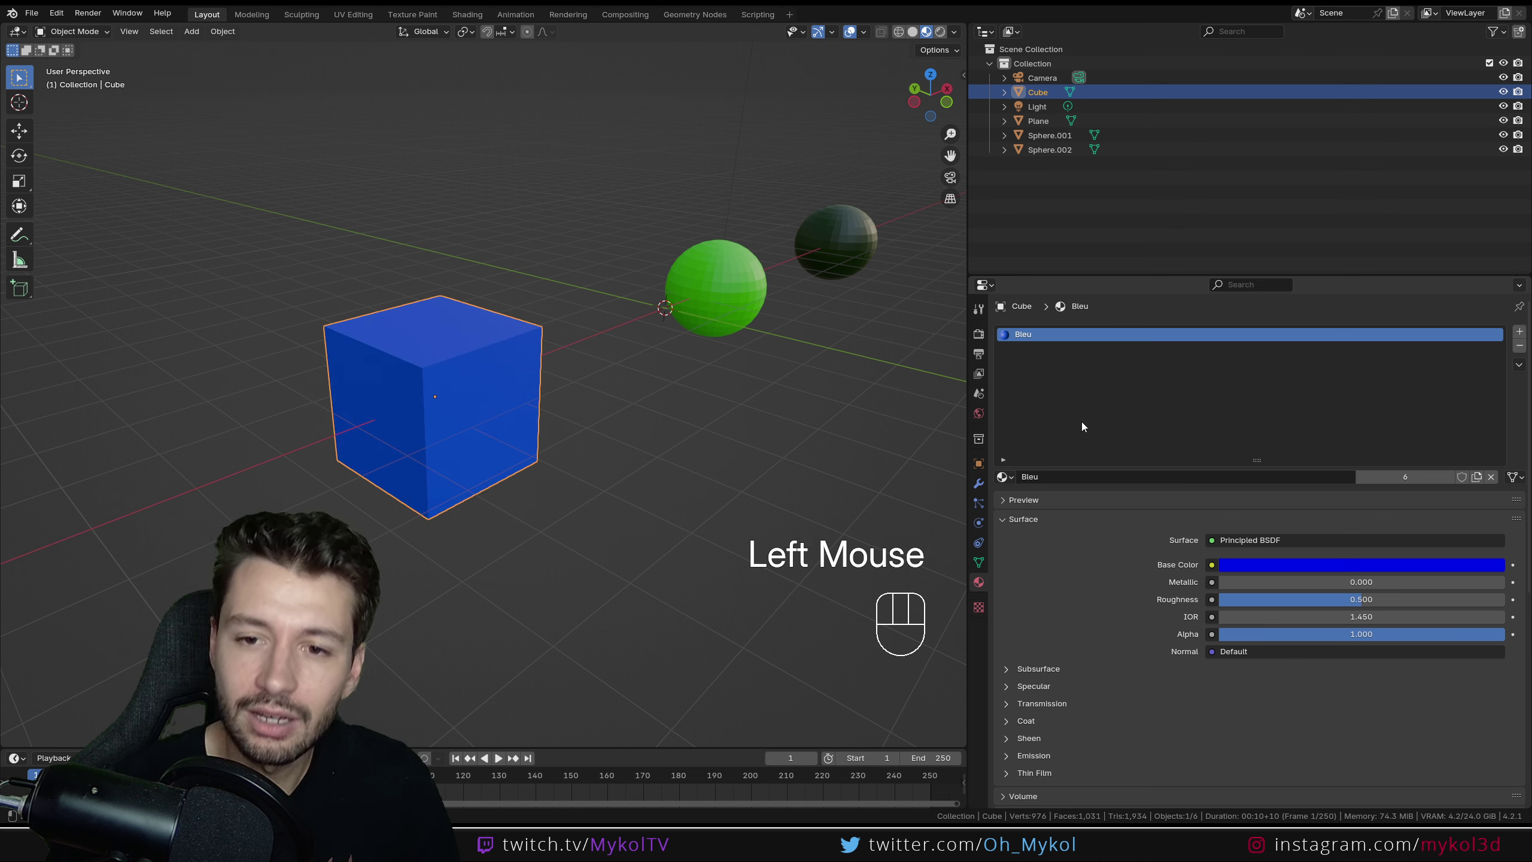
left_click(1005, 477)
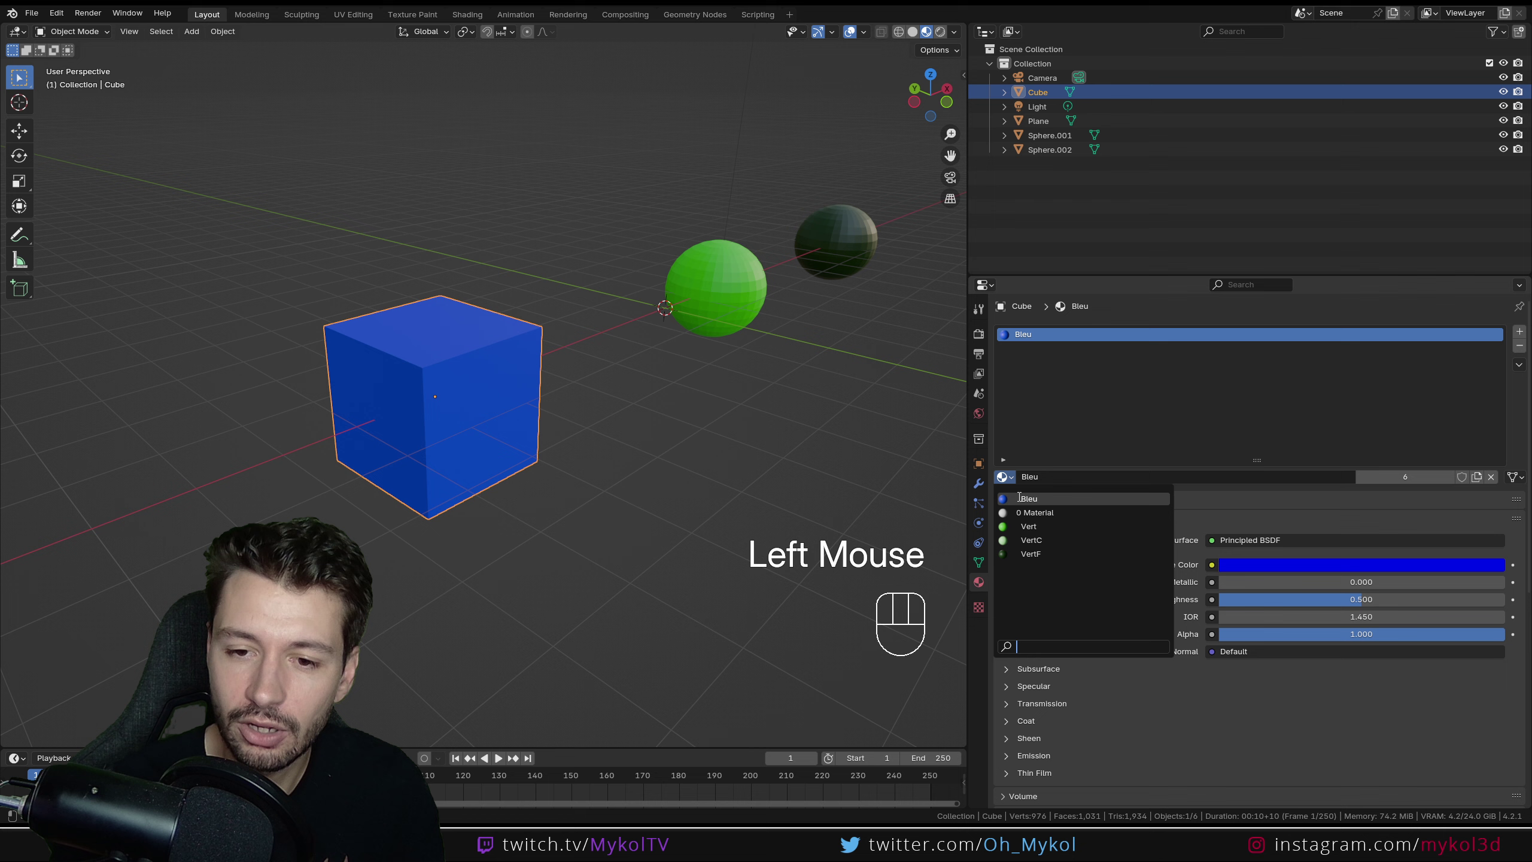
left_click(1037, 526)
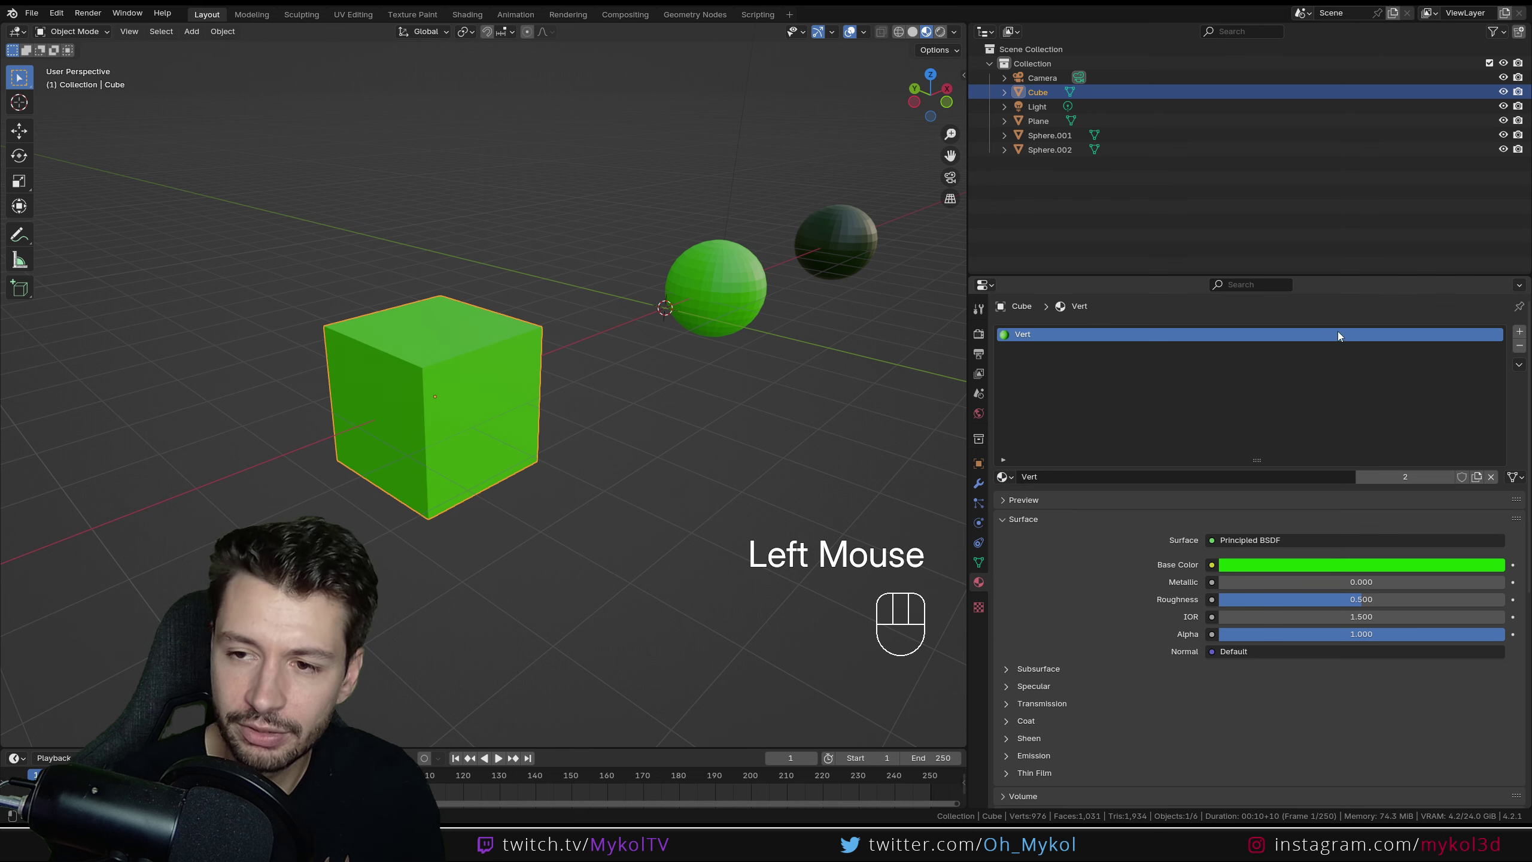
Step: Add a second material slot to the cube and assign the existing Bleu material to it
left_click(1519, 332)
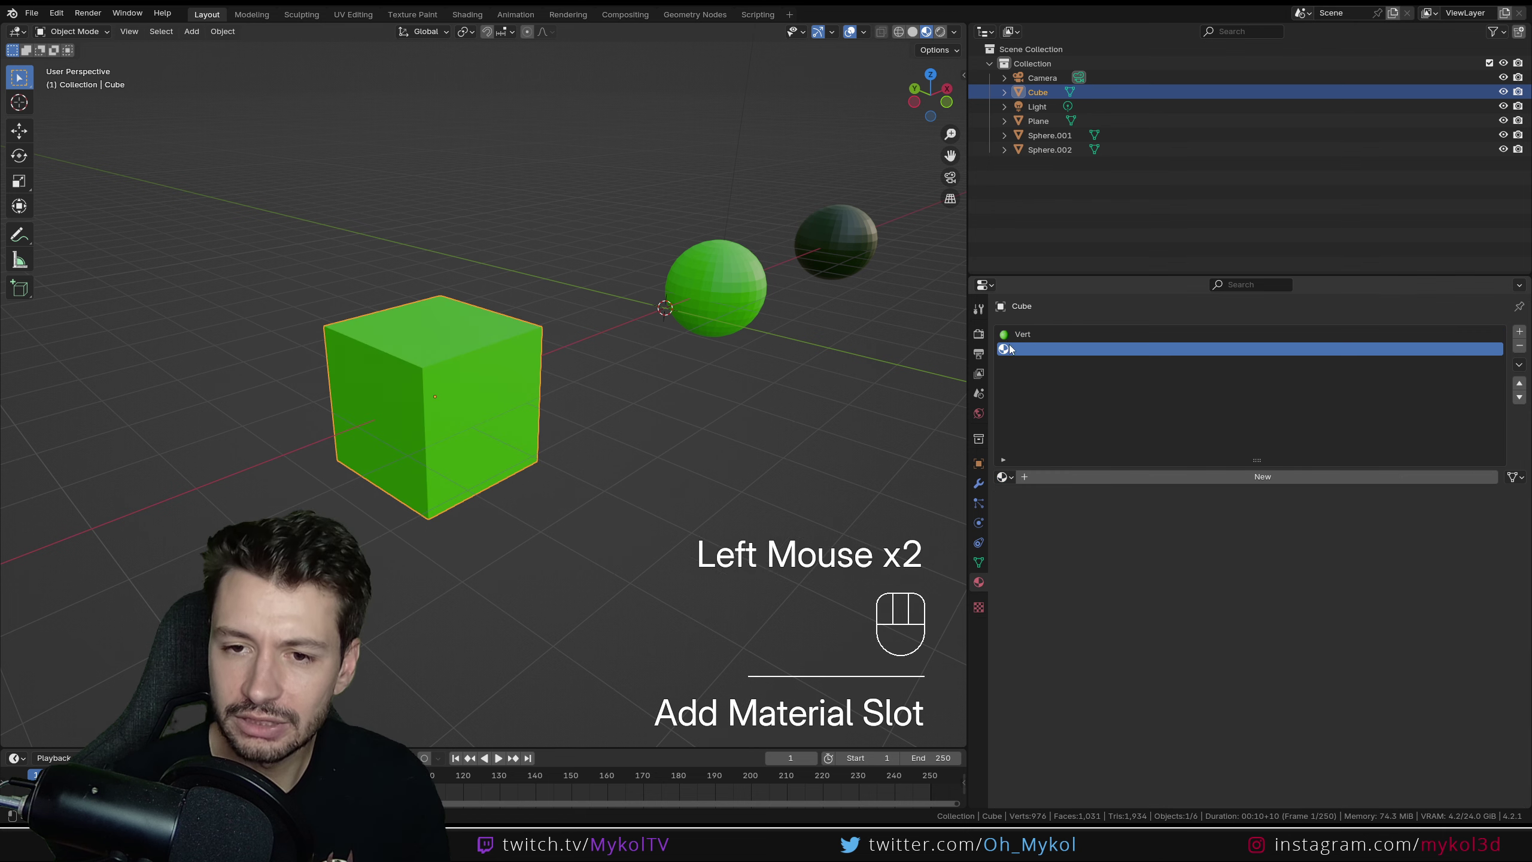
left_click(1006, 477)
left_click(1031, 498)
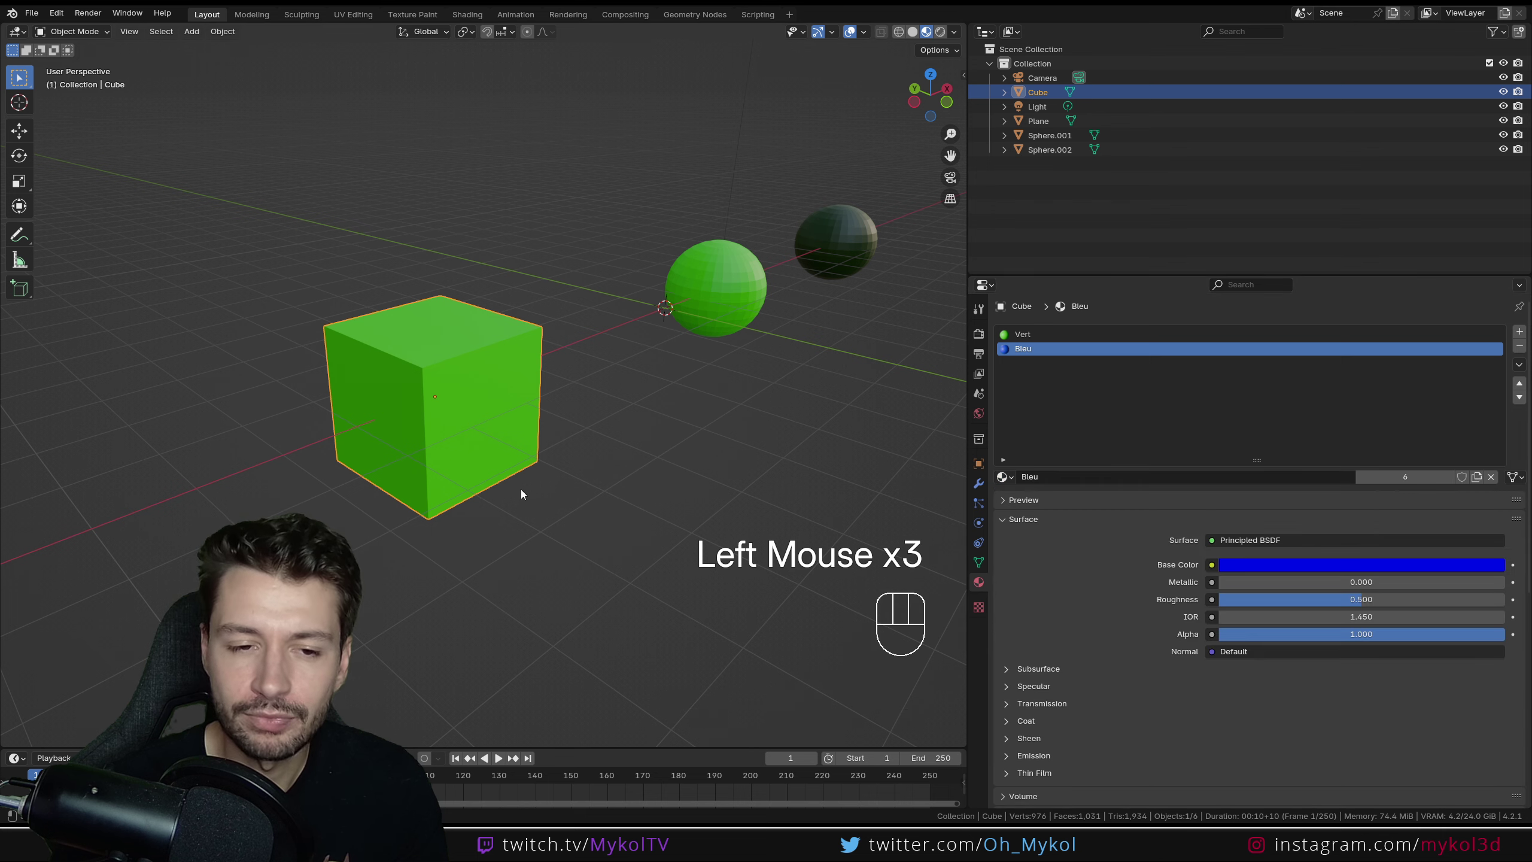
Step: Examine the cube up close and compare its Vert and Bleu material slots
mouse_move(520, 489)
middle_mouse_down()
mouse_move(598, 482)
mouse_move(518, 487)
middle_mouse_up()
scroll(612, 484, "up", 2)
middle_click_drag(611, 484, 493, 423, "shift")
scroll(501, 502, "up", 2)
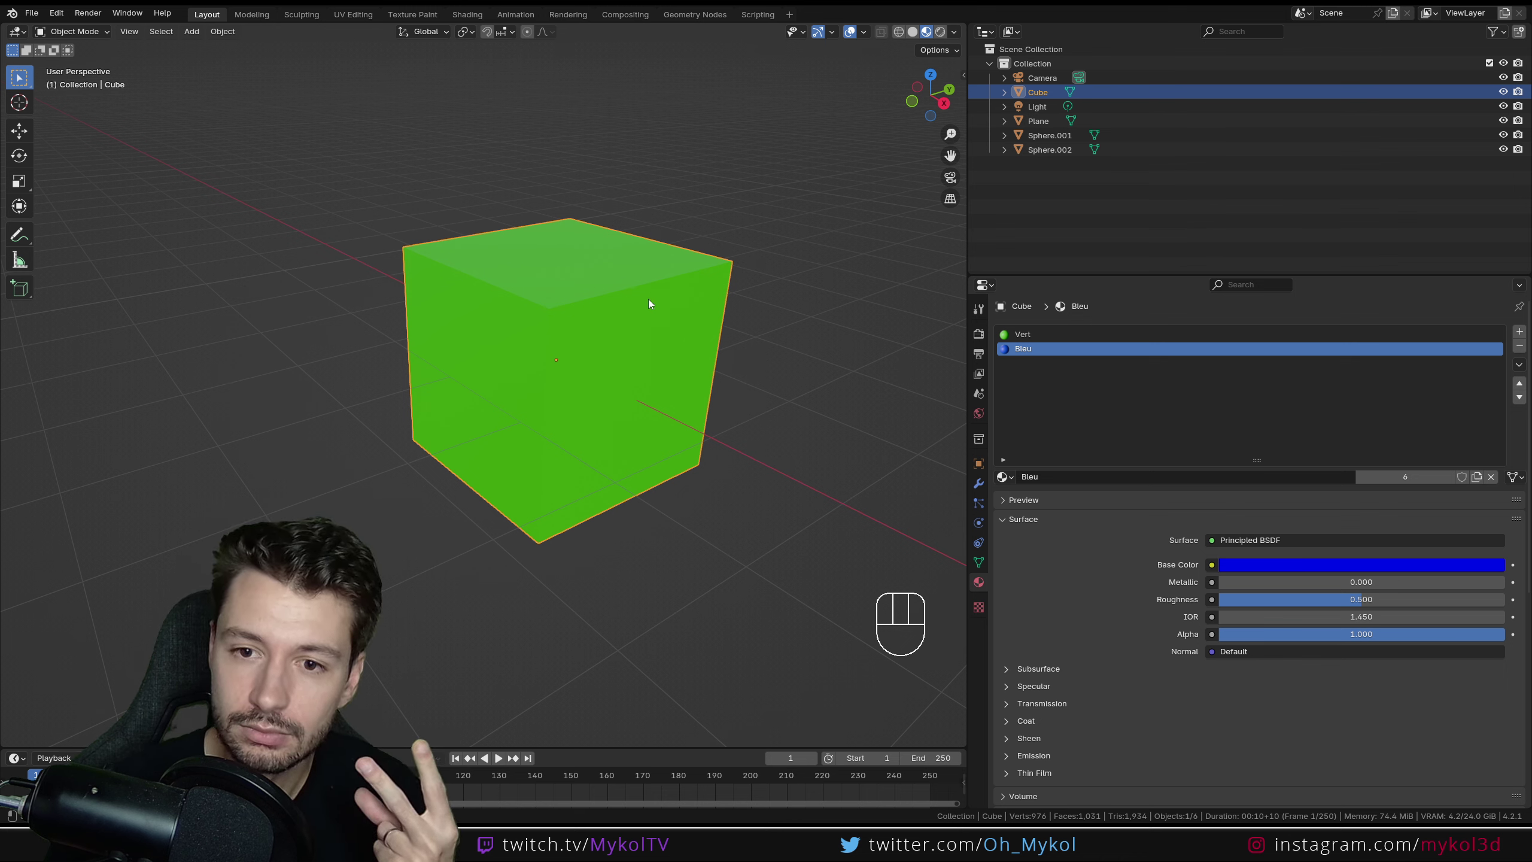
left_click(1025, 335)
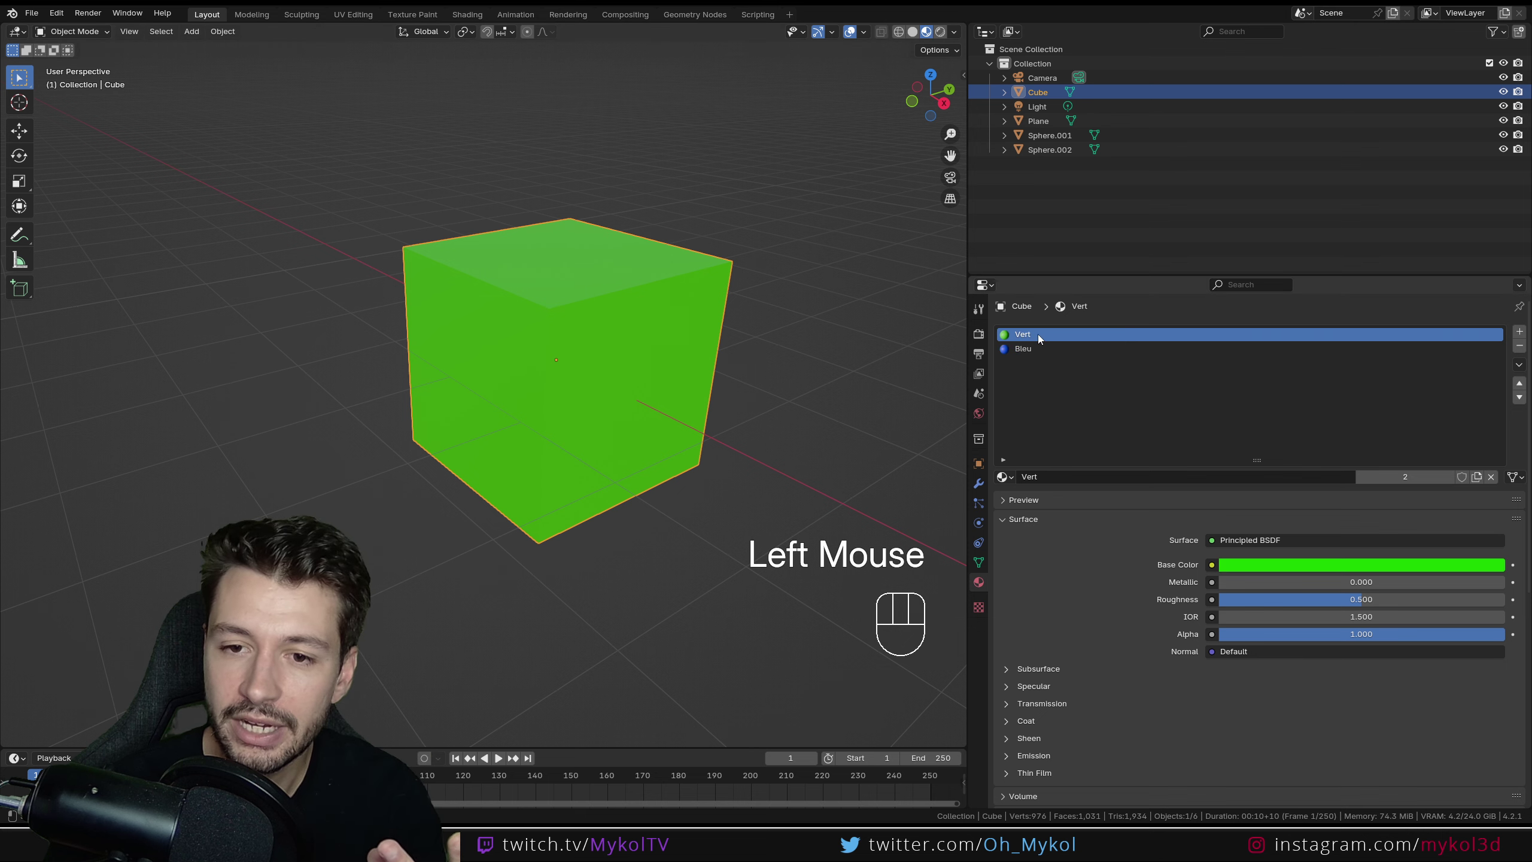
left_click(1037, 350)
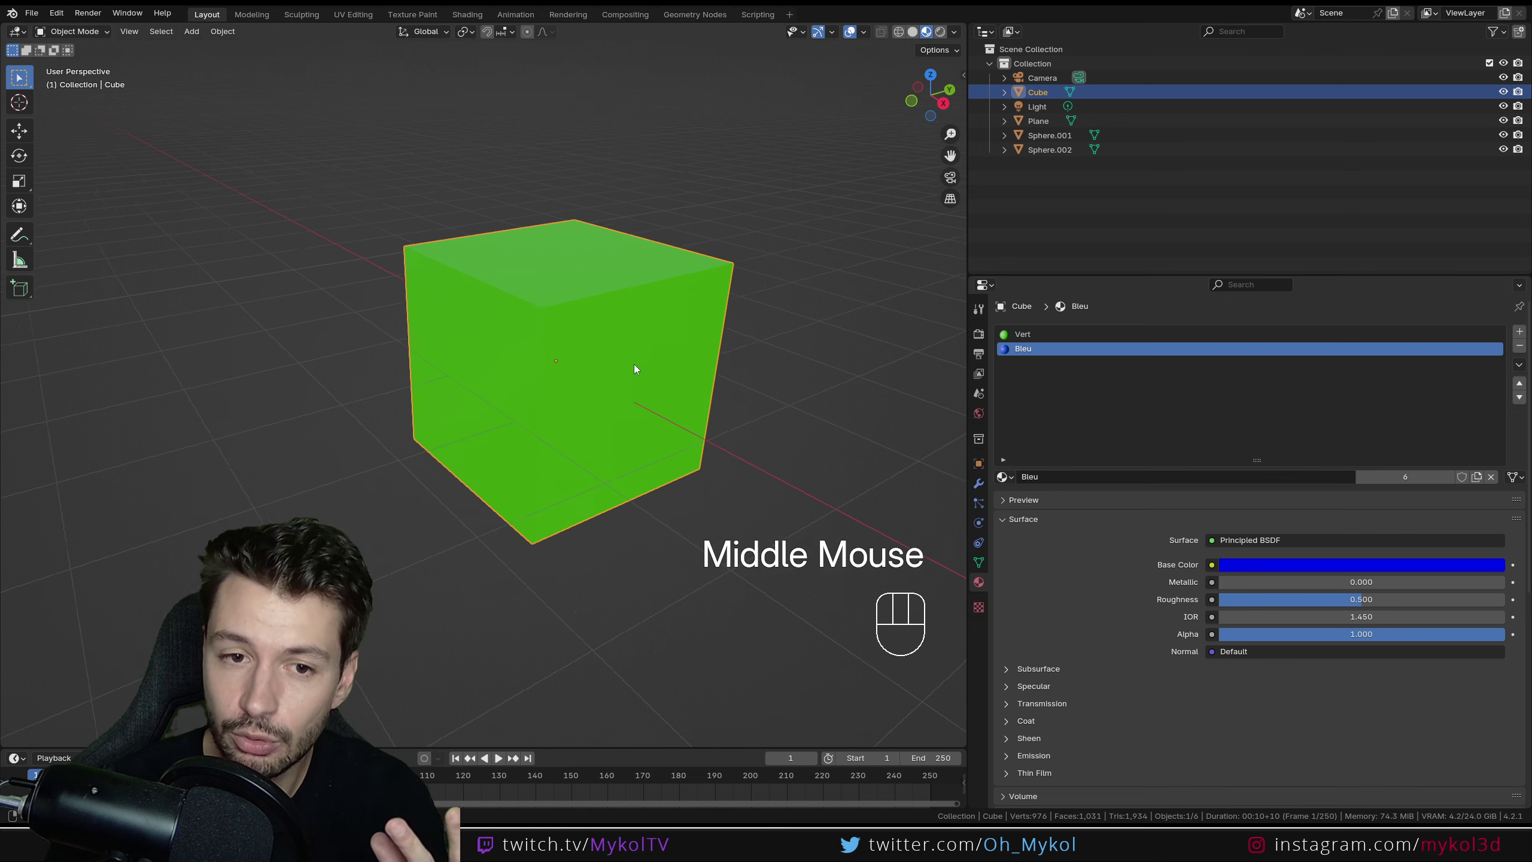
middle_click_drag(634, 363, 693, 399)
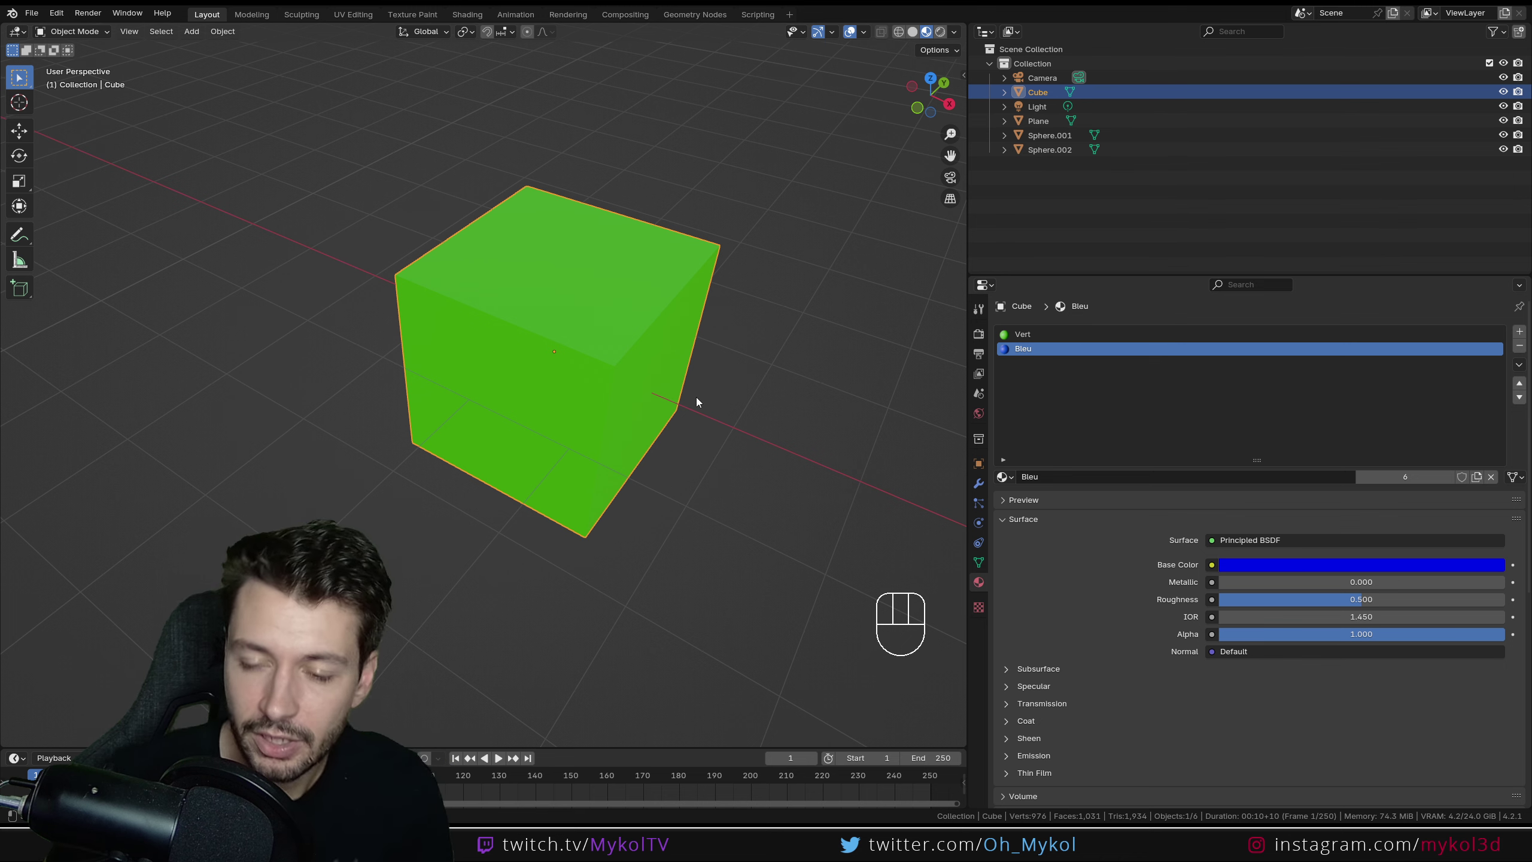
mouse_move(683, 455)
middle_mouse_down()
mouse_move(601, 434)
mouse_move(660, 435)
mouse_move(675, 465)
middle_mouse_up()
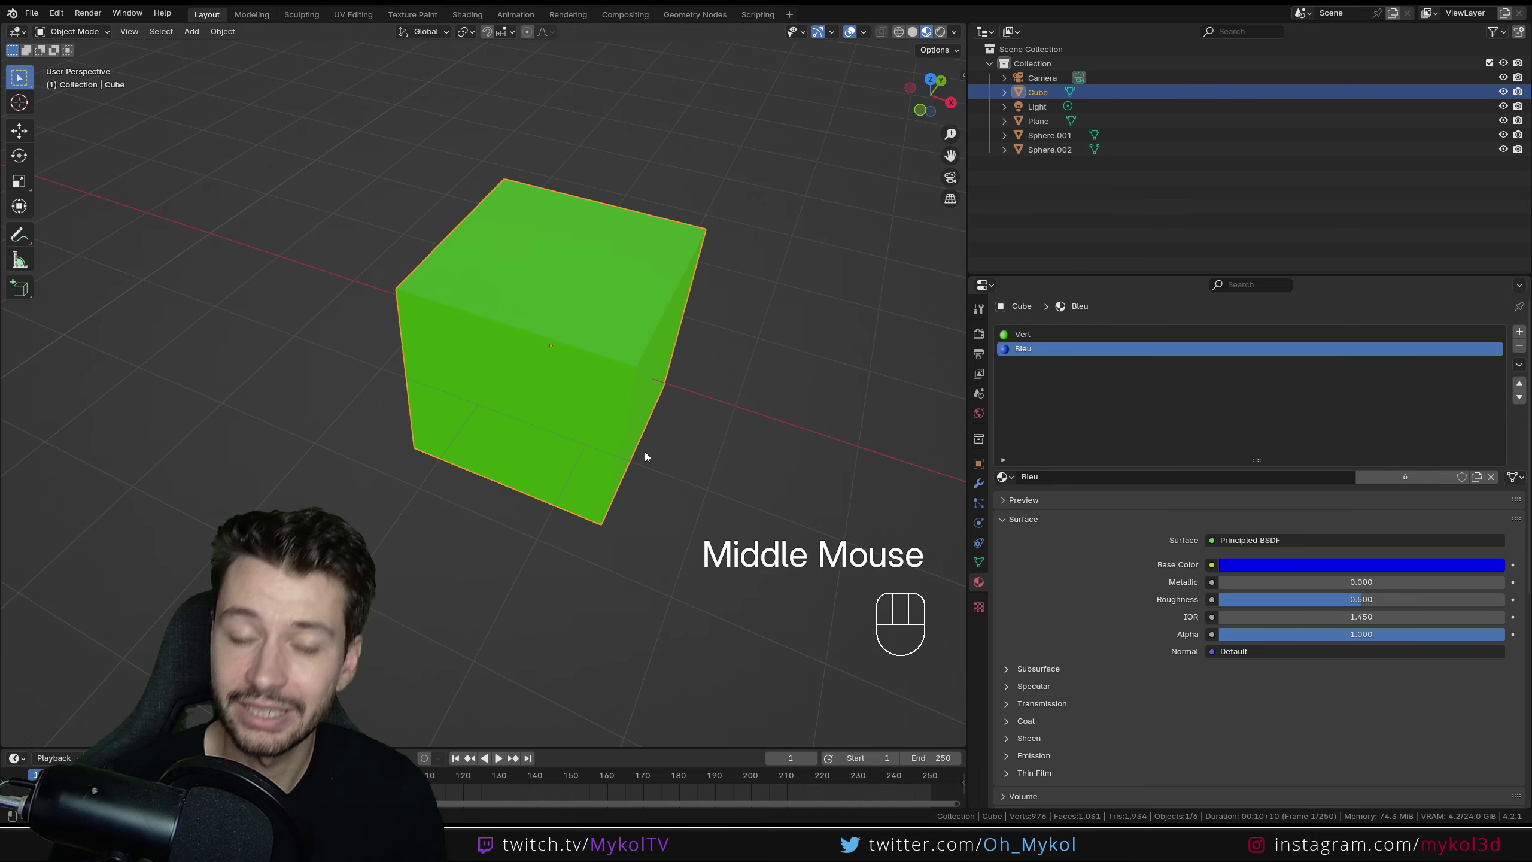
Step: Enter Edit Mode with face selection and assign the Bleu slot to the cube's top face
key("Tab")
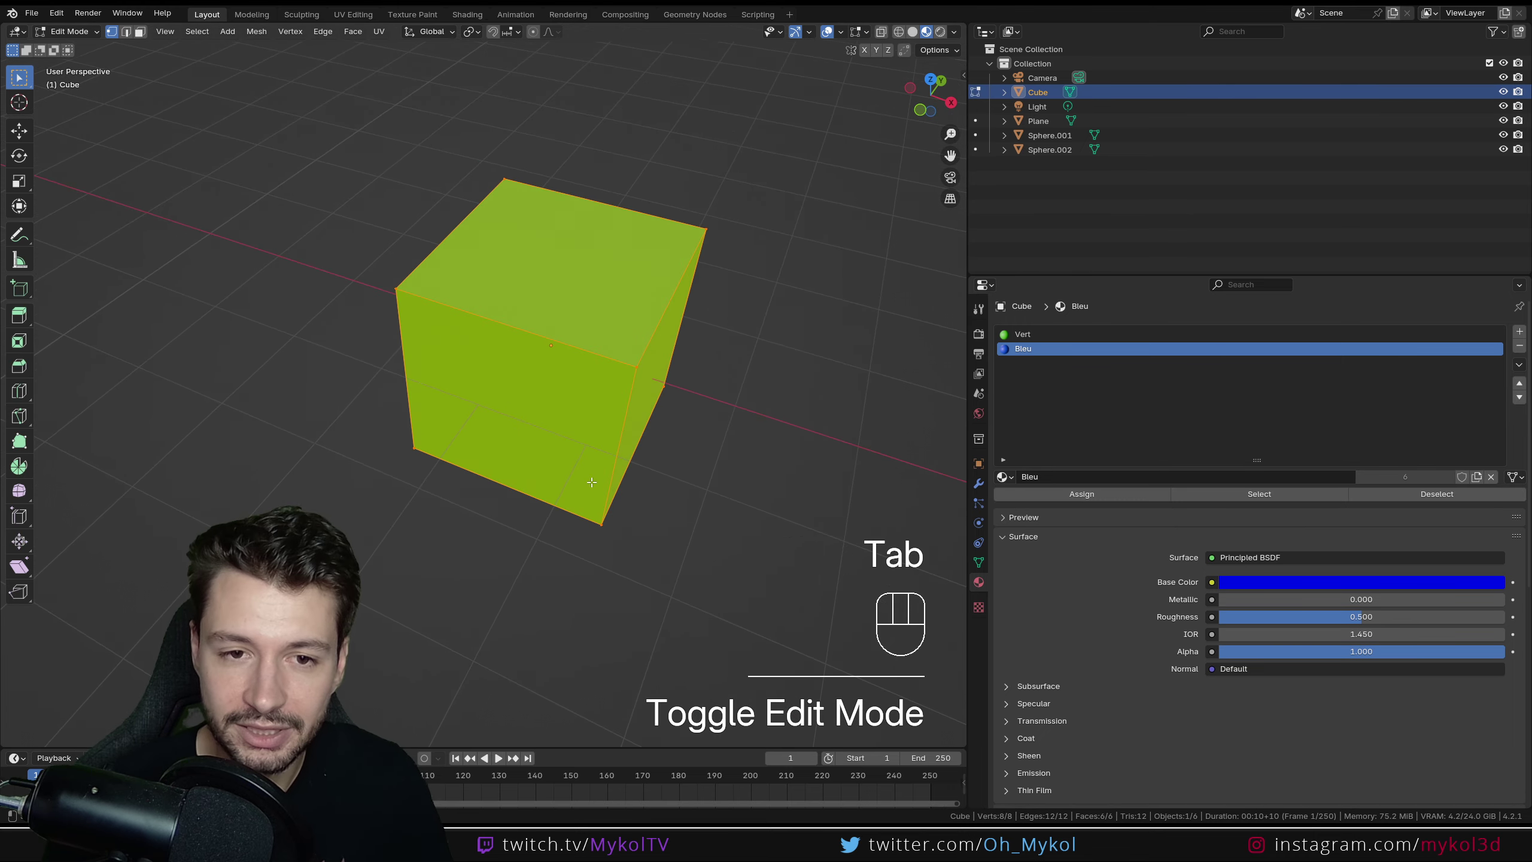
left_click(140, 31)
left_click(602, 269)
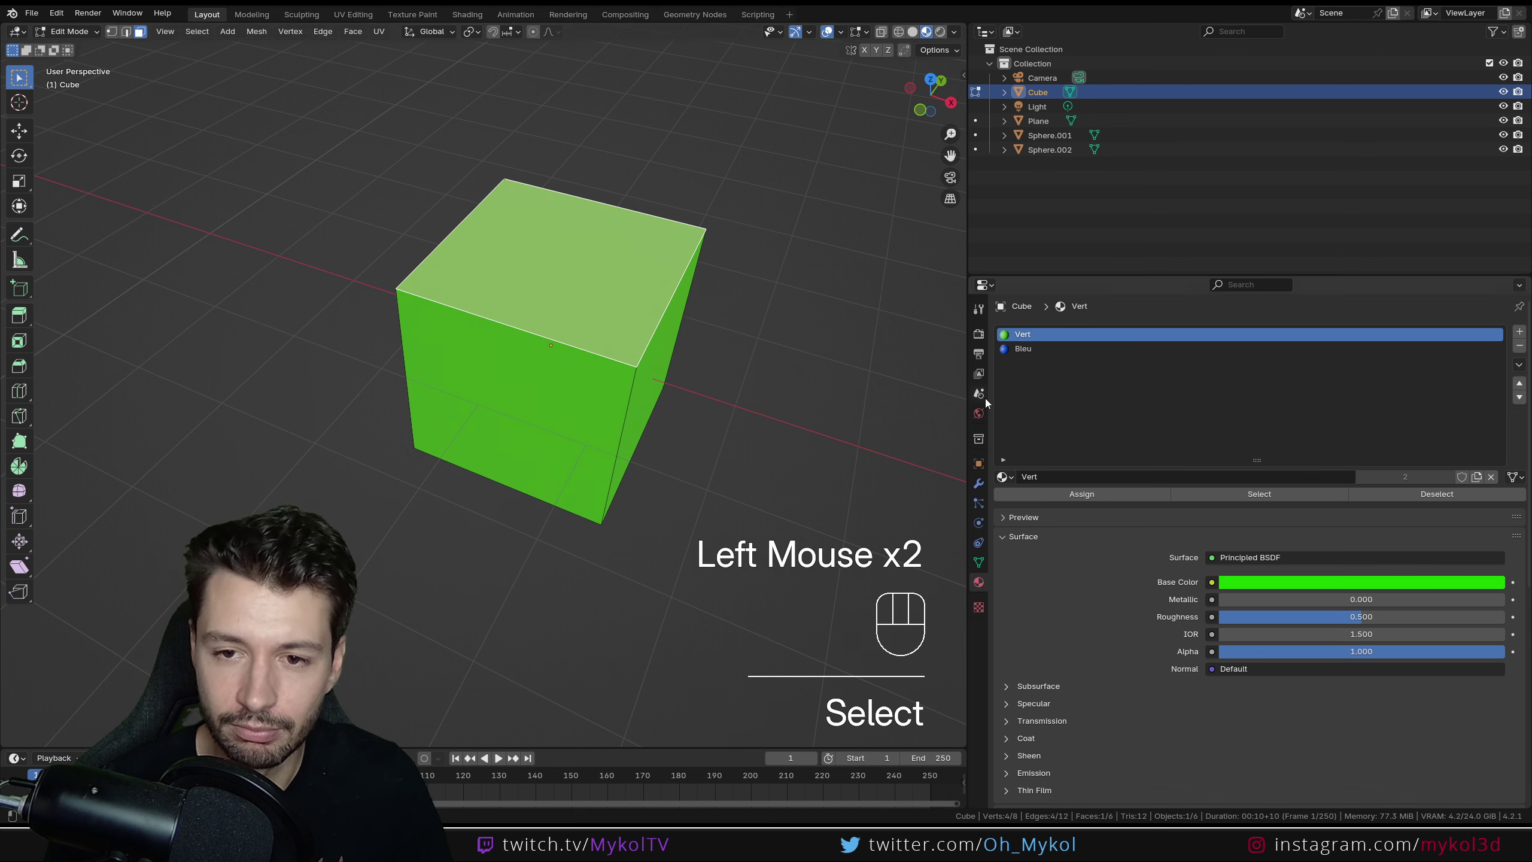
left_click(743, 361)
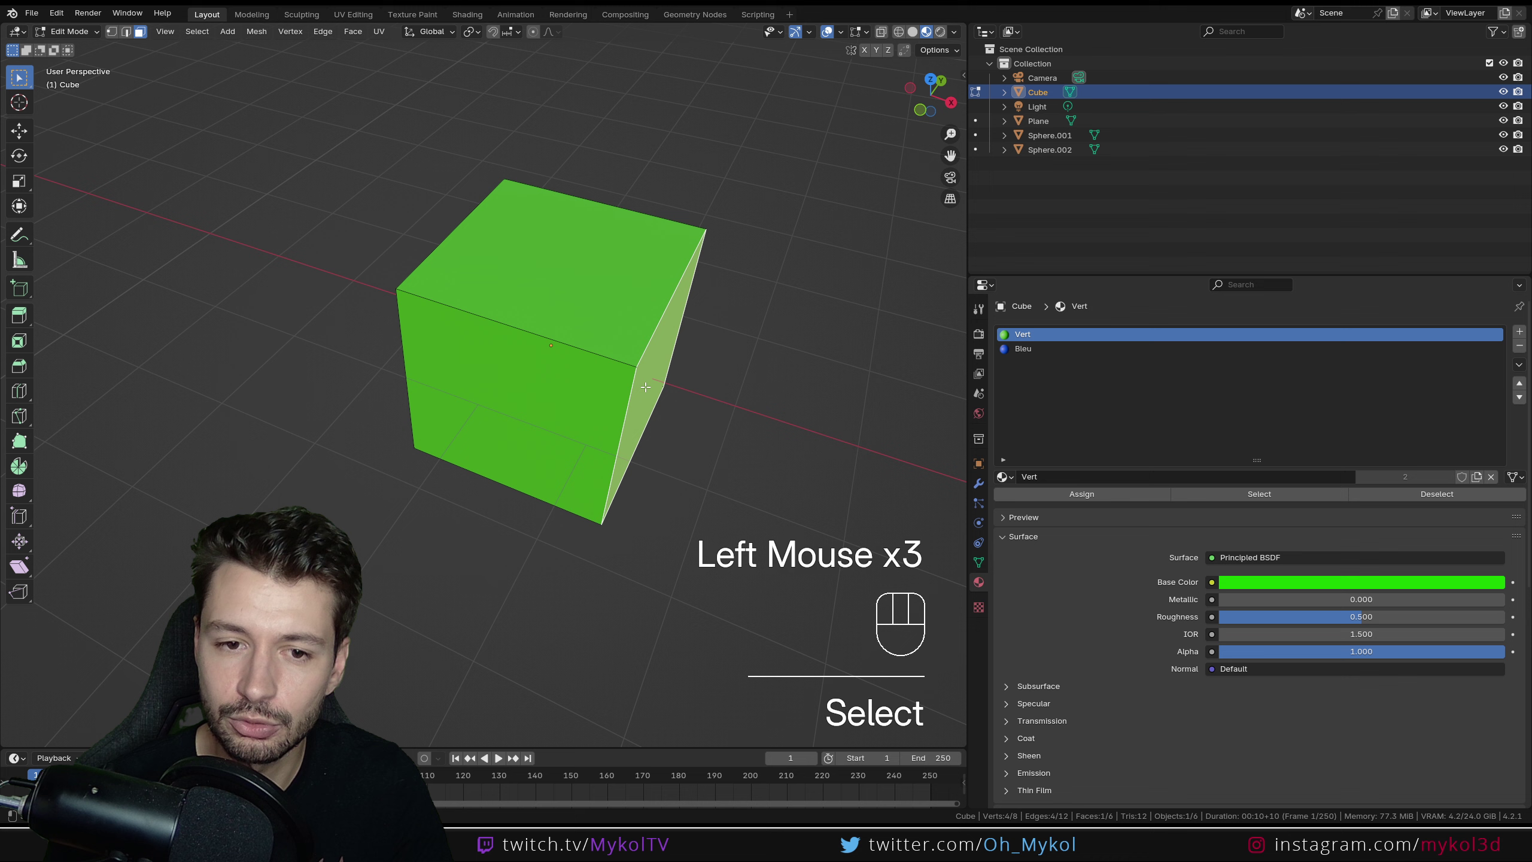
left_click(539, 276)
left_click(539, 276)
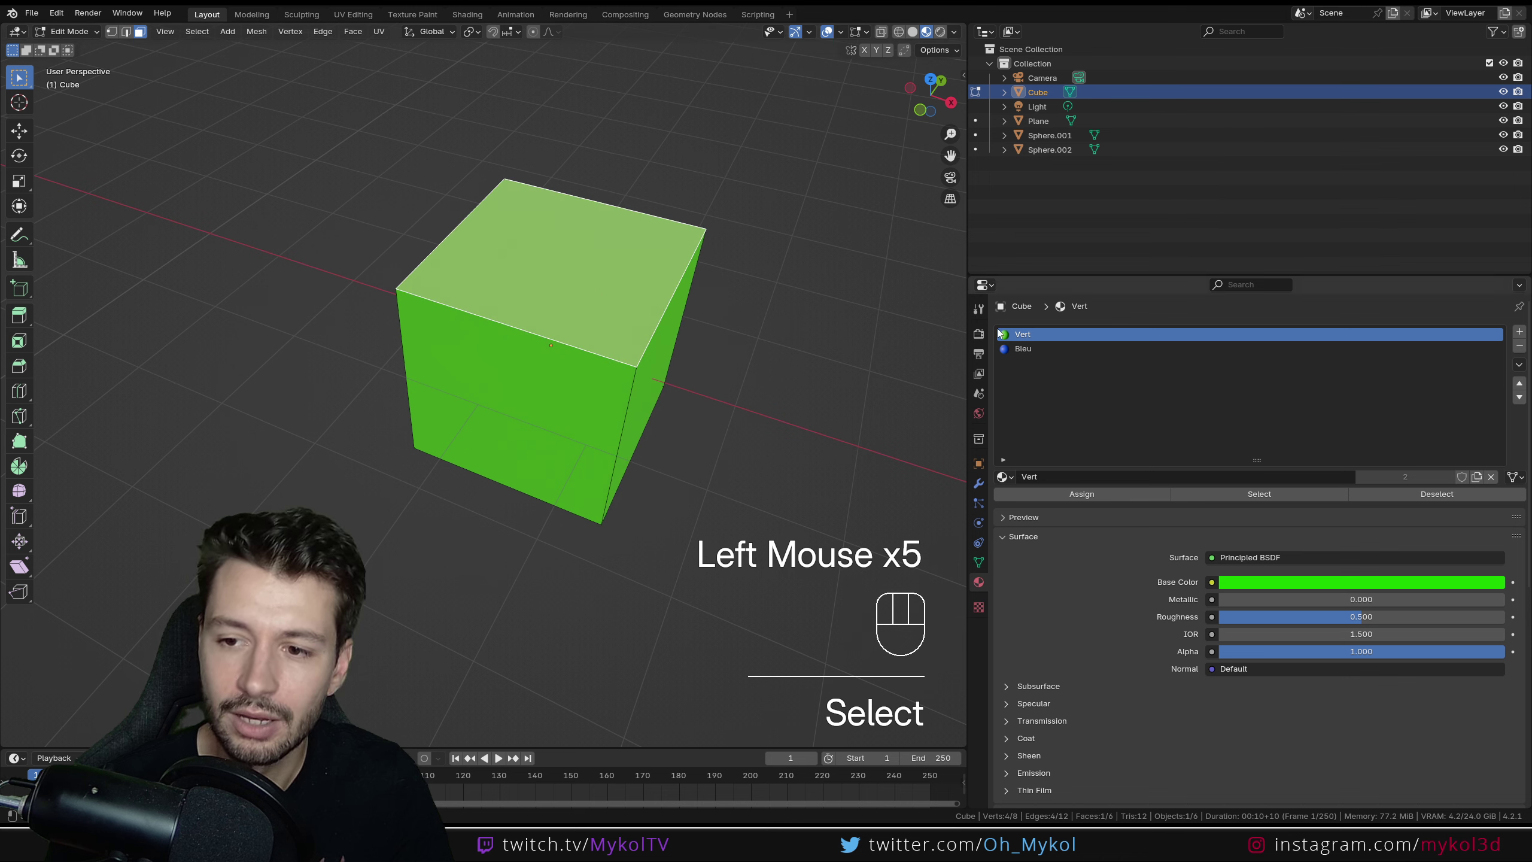
left_click(1024, 350)
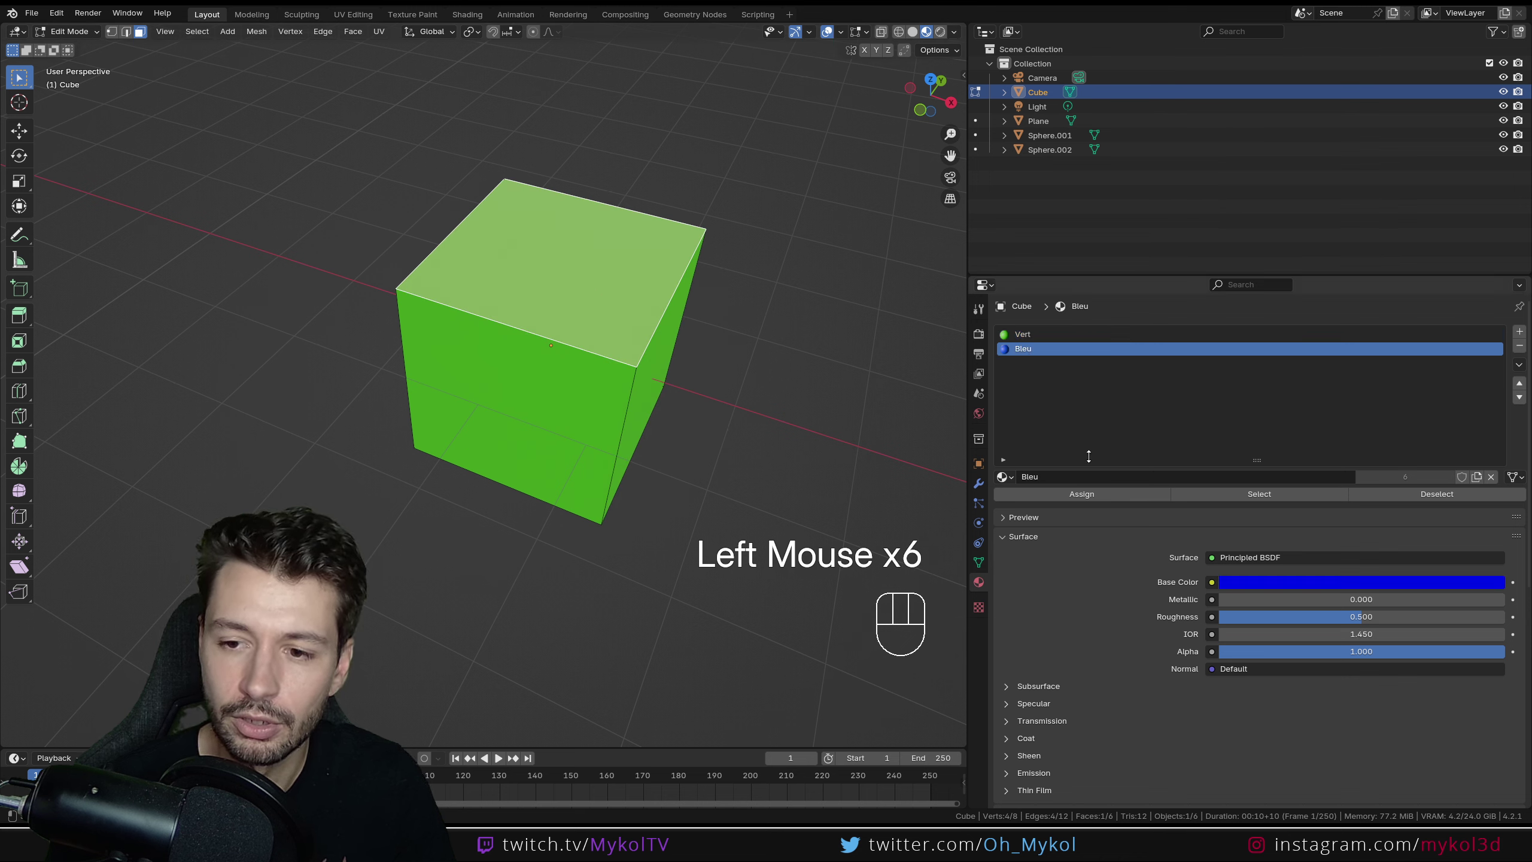
left_click(1081, 494)
Step: Deselect and reselect the face that uses the Bleu slot through the material slot controls
middle_click_drag(777, 416, 664, 413)
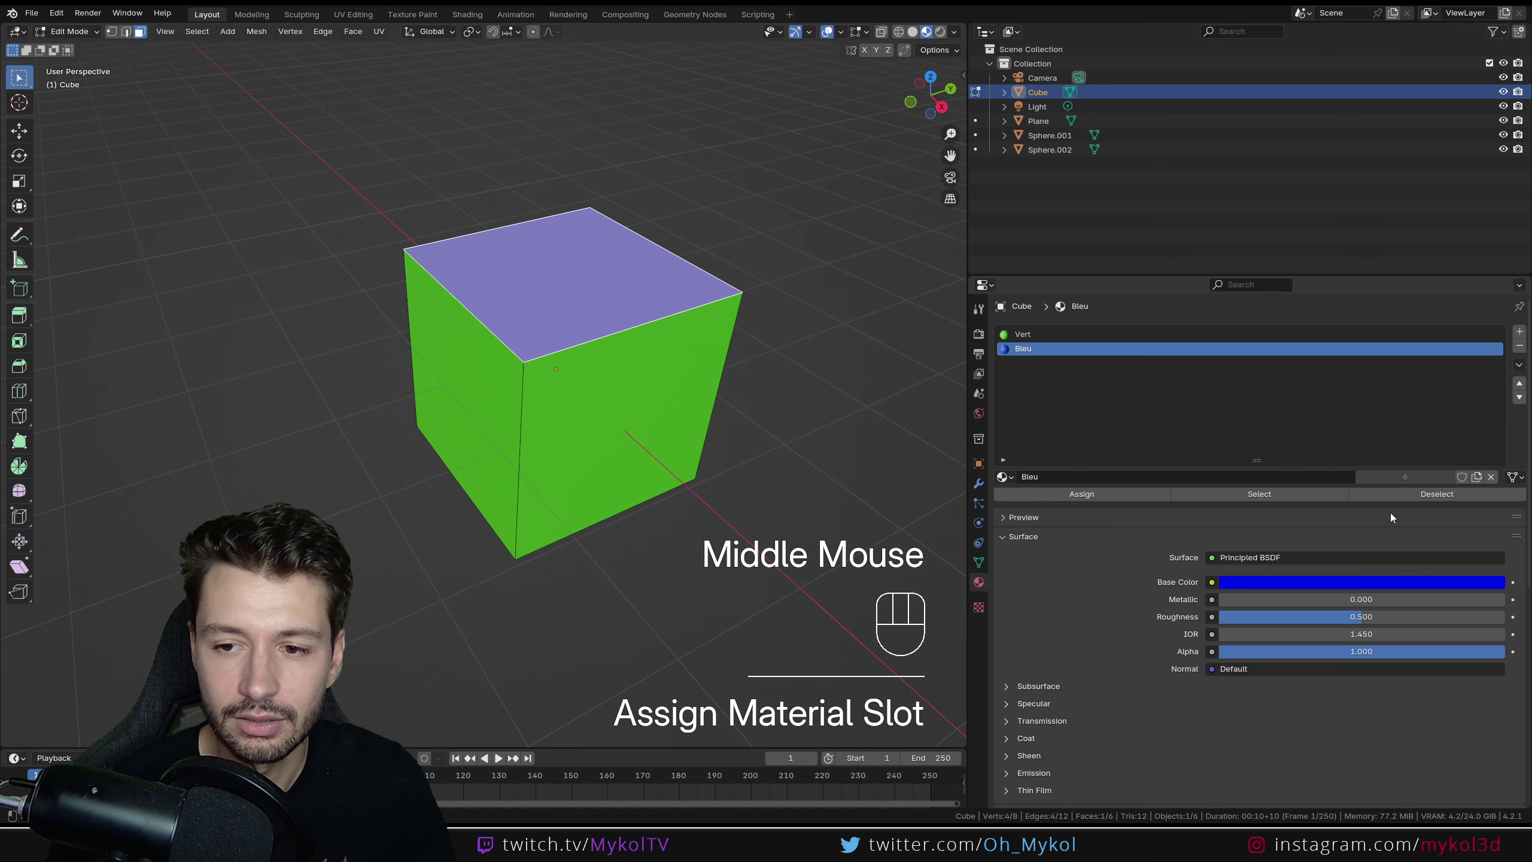
left_click(1439, 494)
middle_click_drag(688, 439, 718, 448)
left_click(1237, 493)
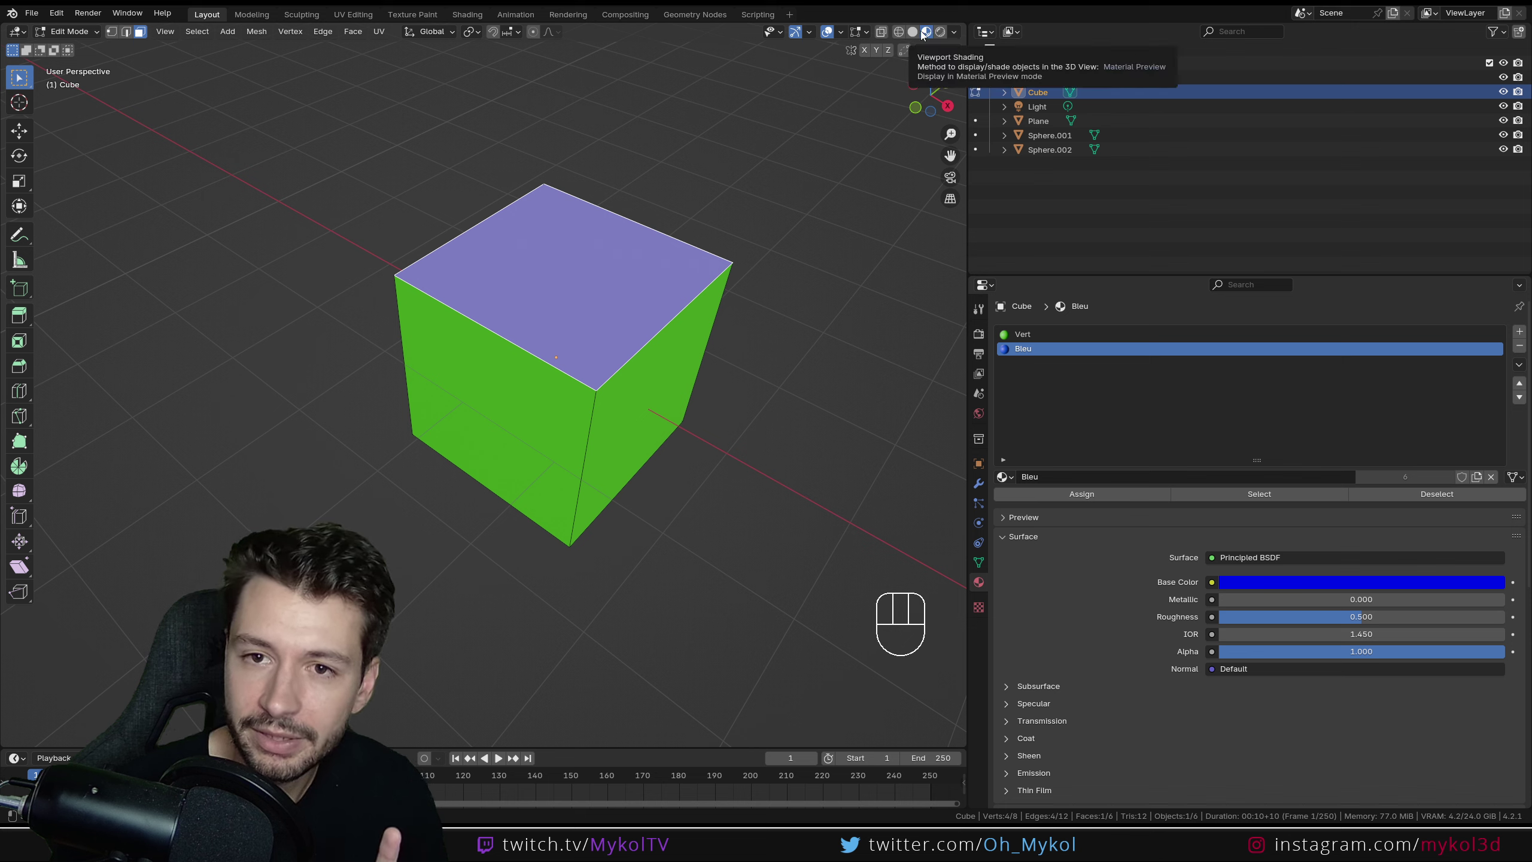
Step: Switch the viewport to Solid shading and assign the Bleu slot to one side face and the bottom face of the cube
left_click(913, 35)
key("a")
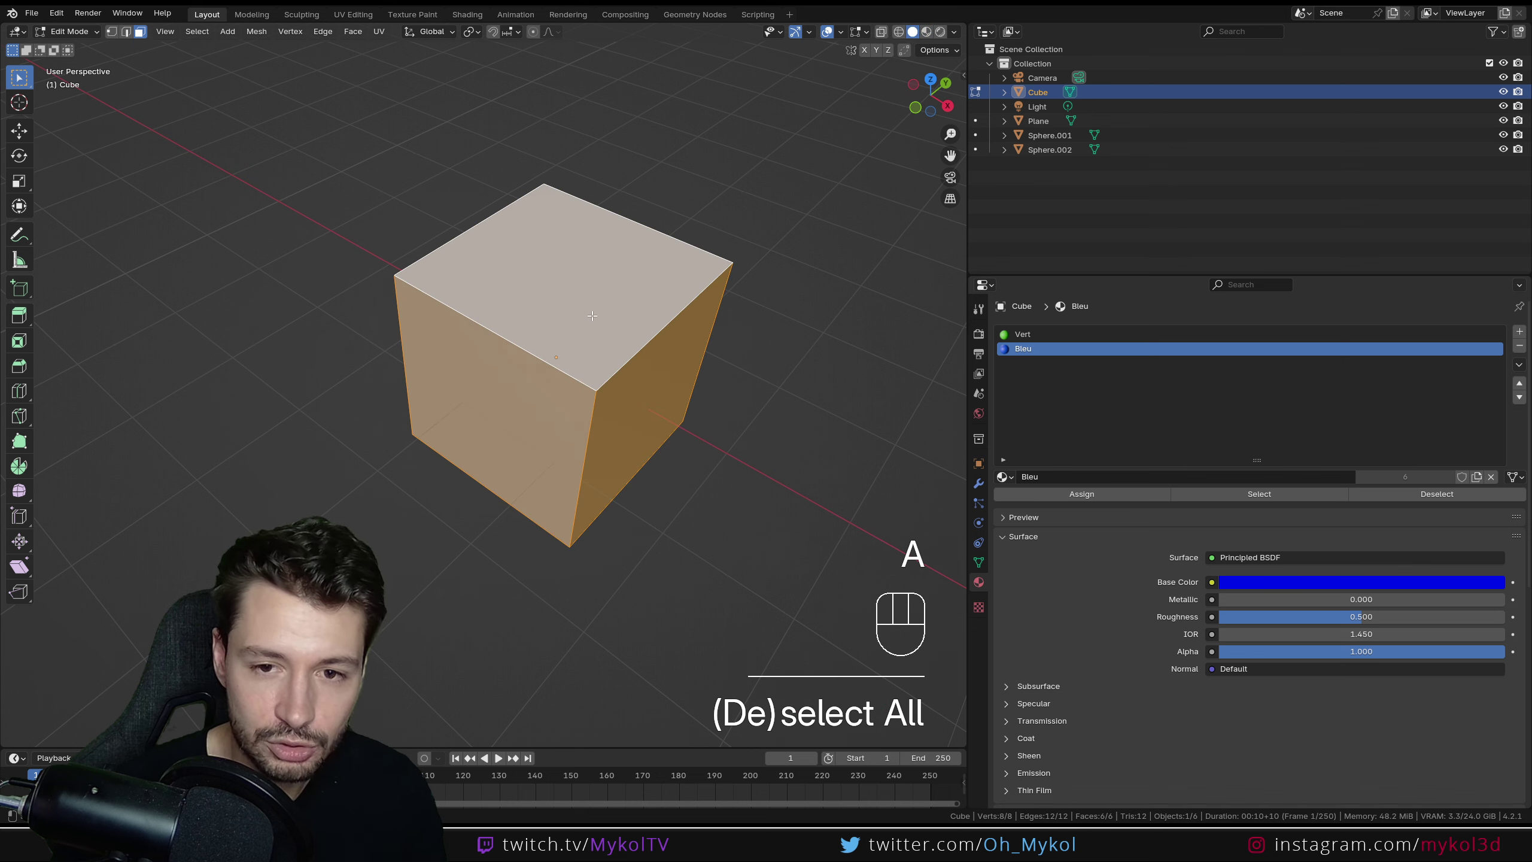
key("alt+a")
middle_click_drag(664, 329, 656, 479)
left_click(603, 386)
left_click(581, 383, "shift")
left_click(1038, 349)
left_click(1096, 496)
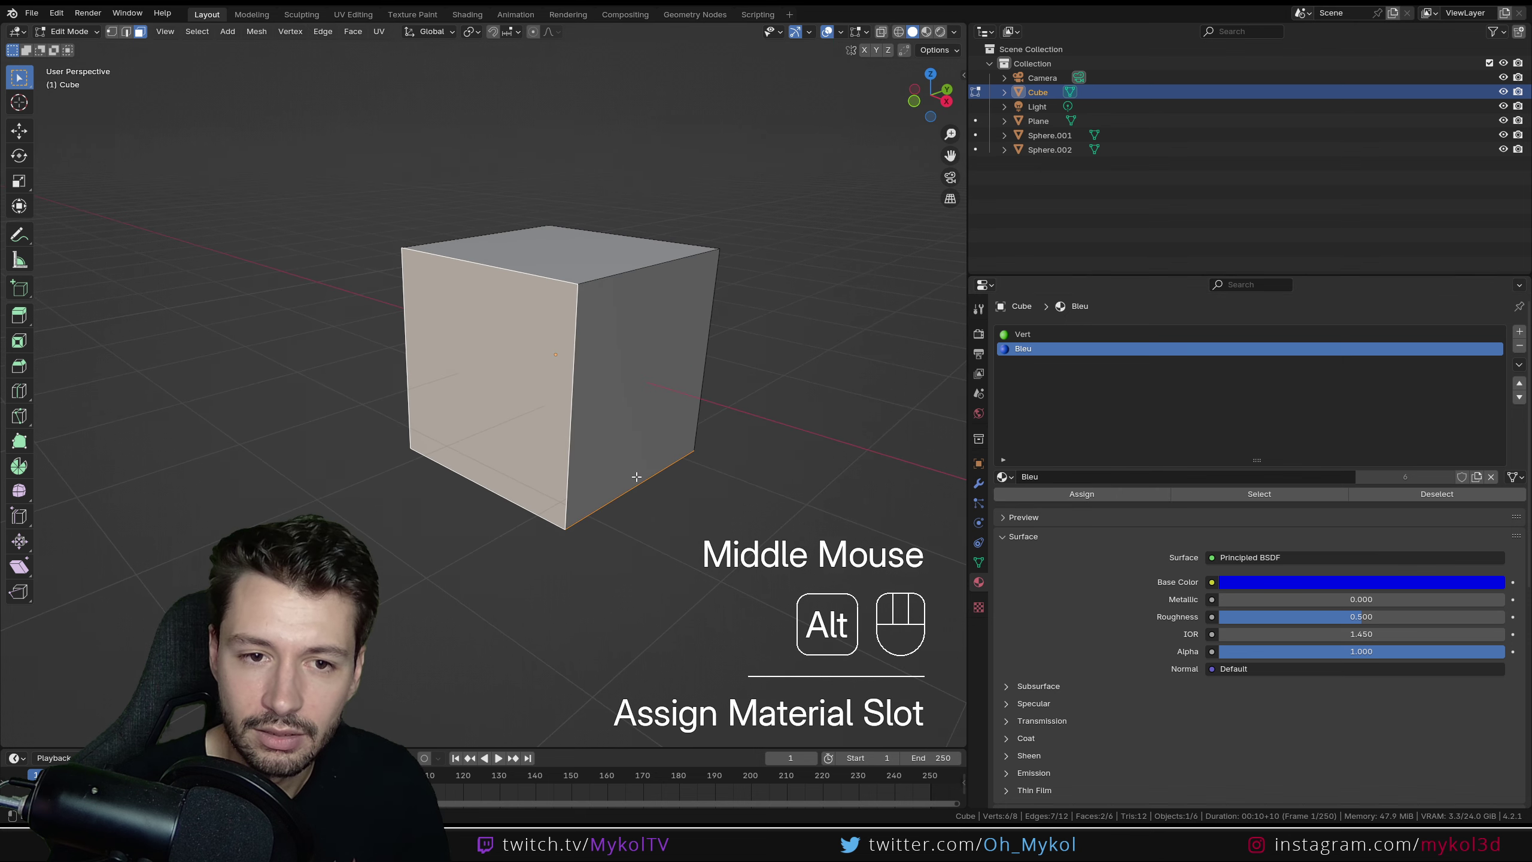
Step: Clear the selection and select all cube faces that use the Bleu slot
key("alt+a")
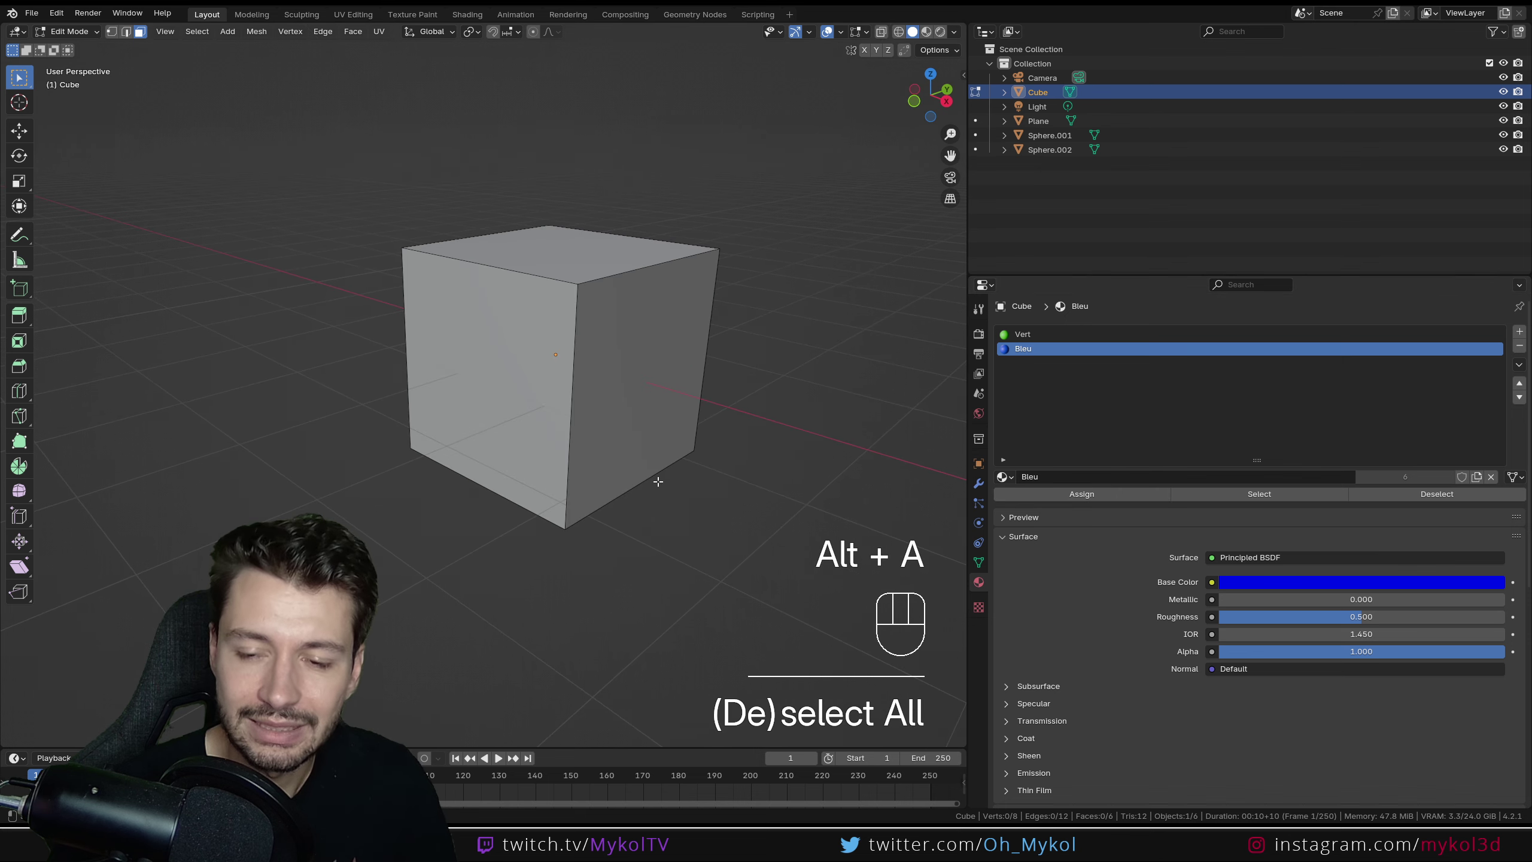
left_click(1259, 495)
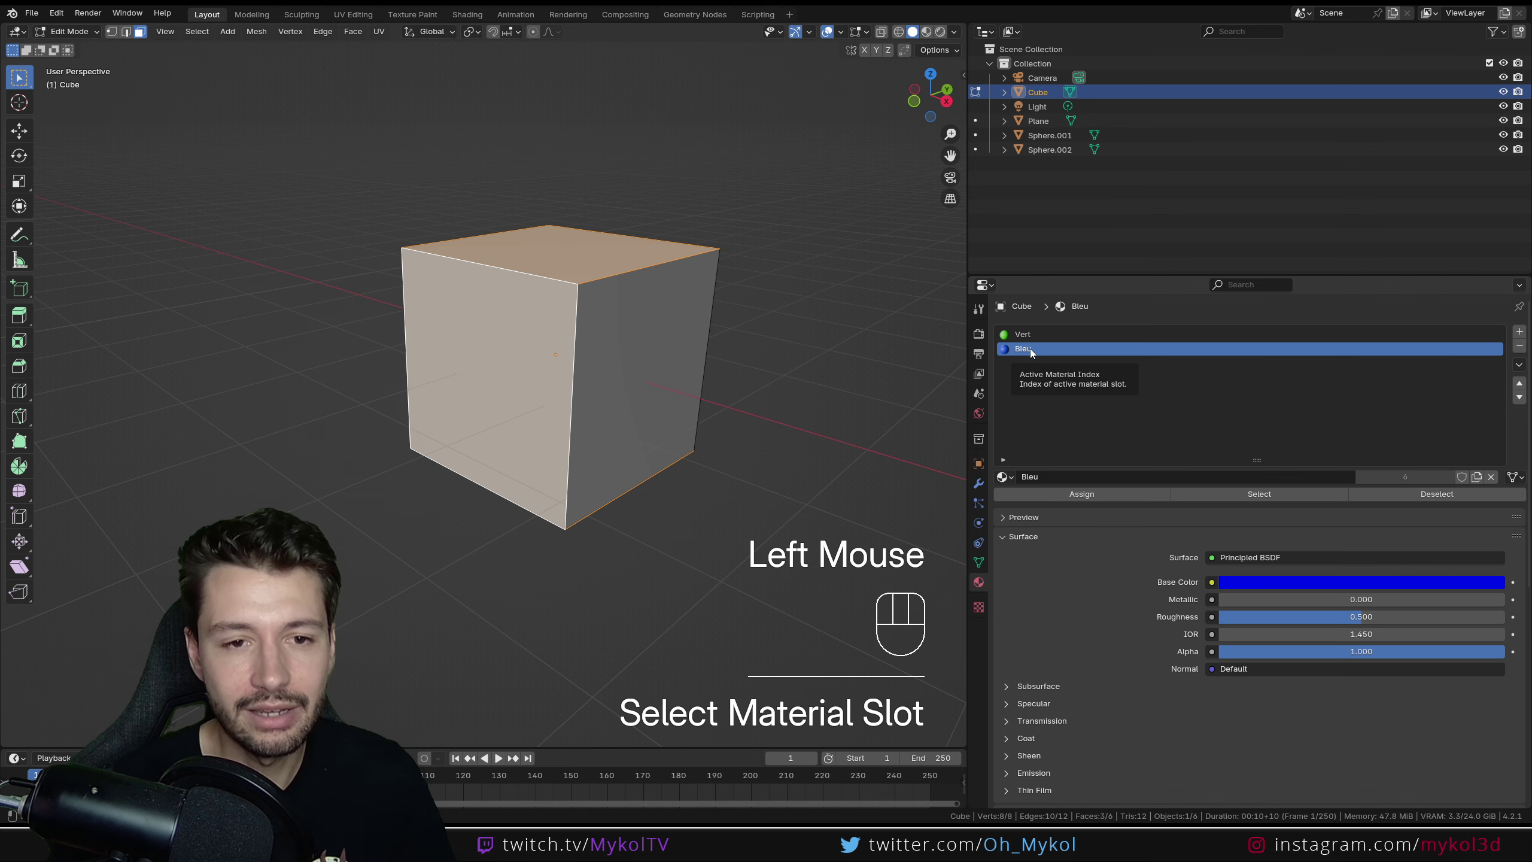
middle_click_drag(543, 338, 597, 423)
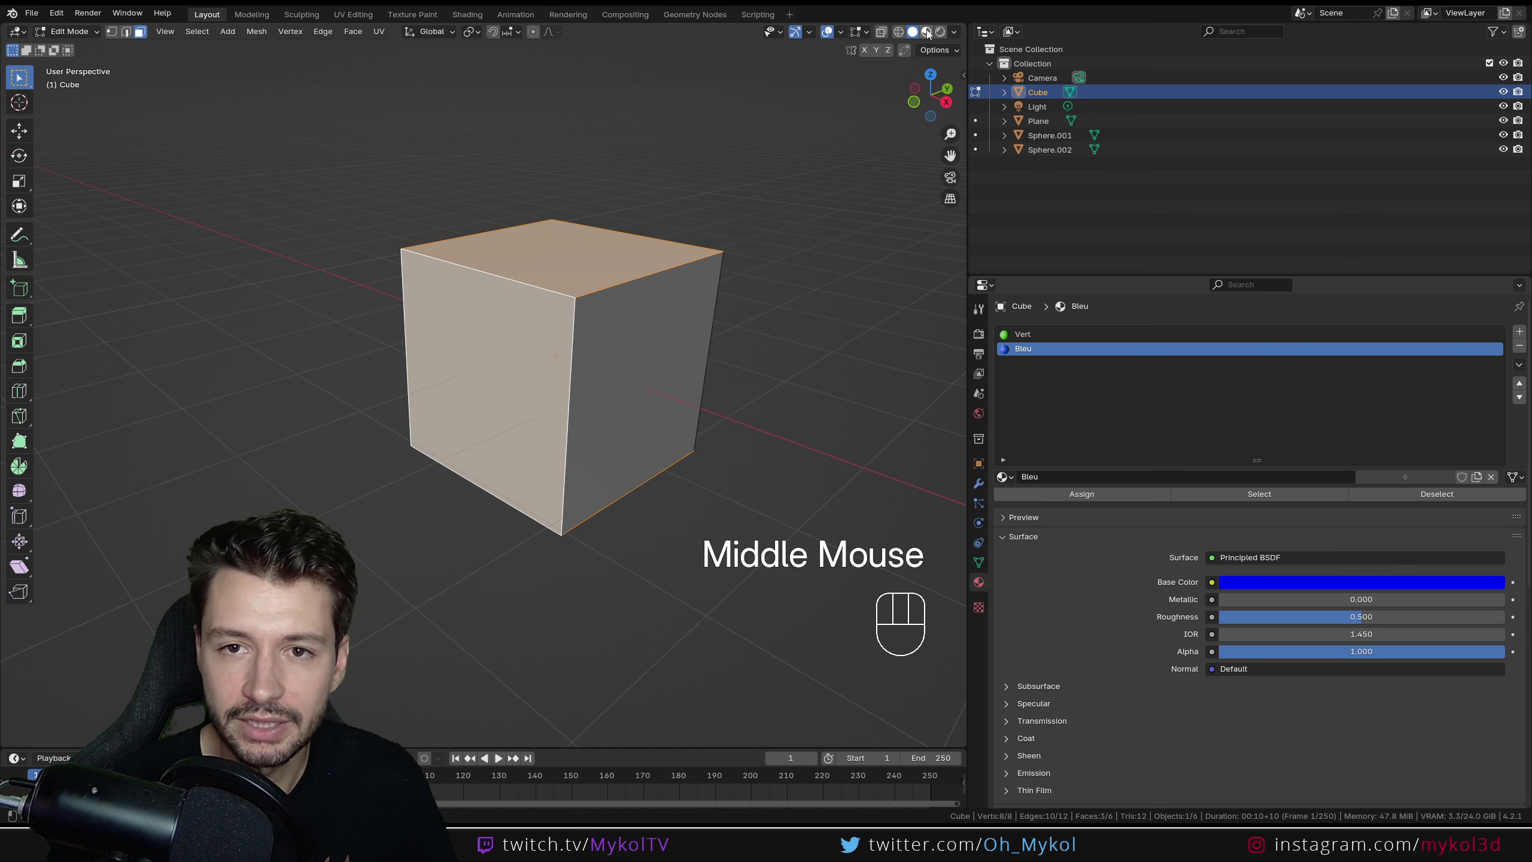
Step: Switch the viewport to Material Preview shading and clear the cube's face selection
left_click(927, 32)
mouse_move(664, 350)
middle_mouse_down()
mouse_move(742, 346)
mouse_move(767, 459)
mouse_move(592, 393)
mouse_move(525, 457)
mouse_move(797, 455)
mouse_move(824, 353)
mouse_move(608, 380)
mouse_move(670, 455)
mouse_move(760, 446)
middle_mouse_up()
left_click(742, 346)
Step: Add a third material slot to the cube and create a new material named Rouge in it
left_click(1520, 331)
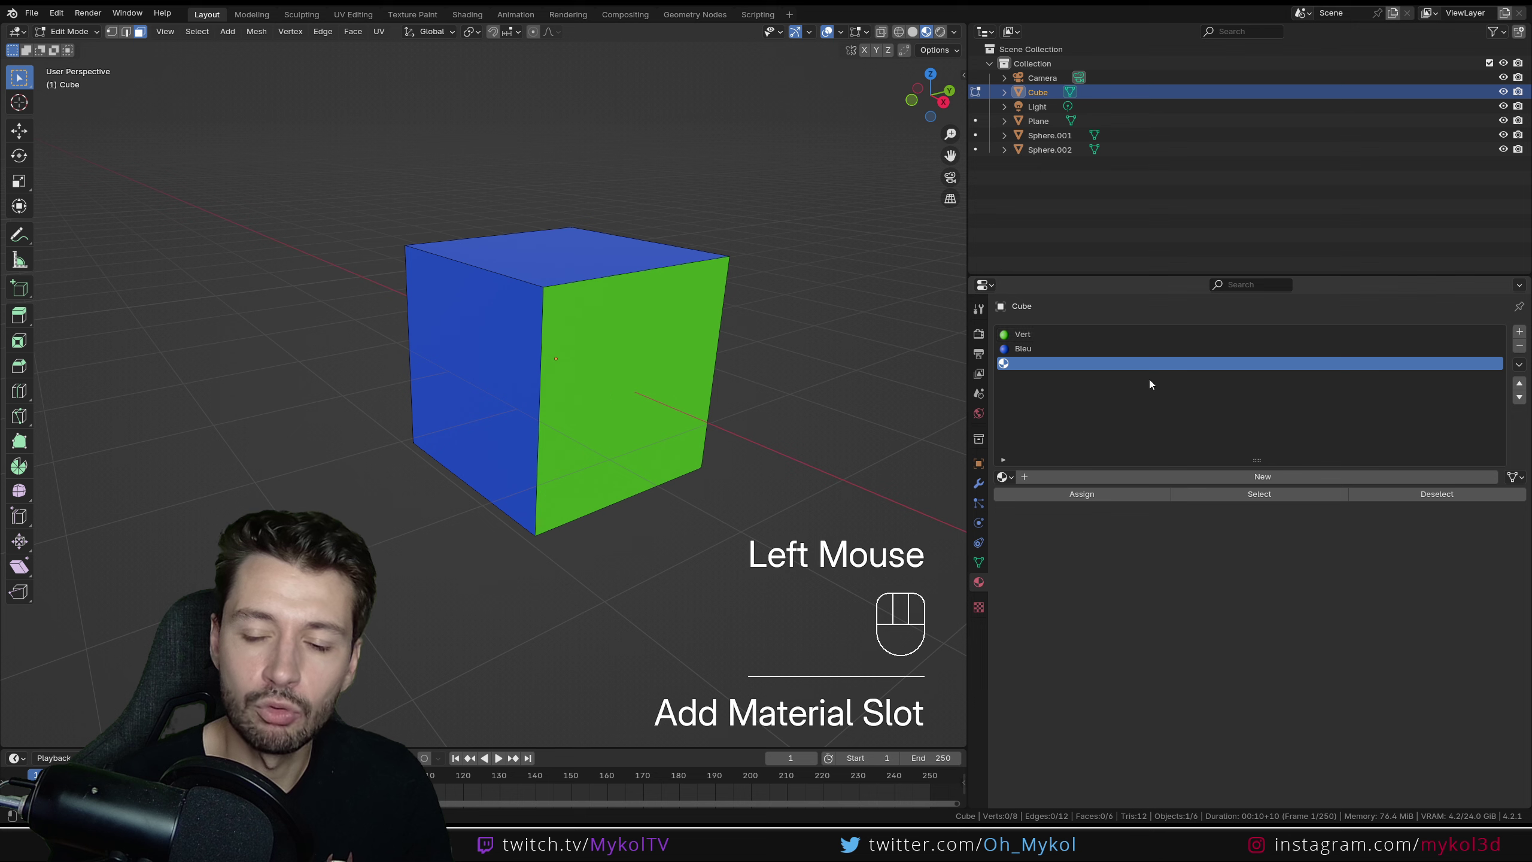
left_click(1002, 477)
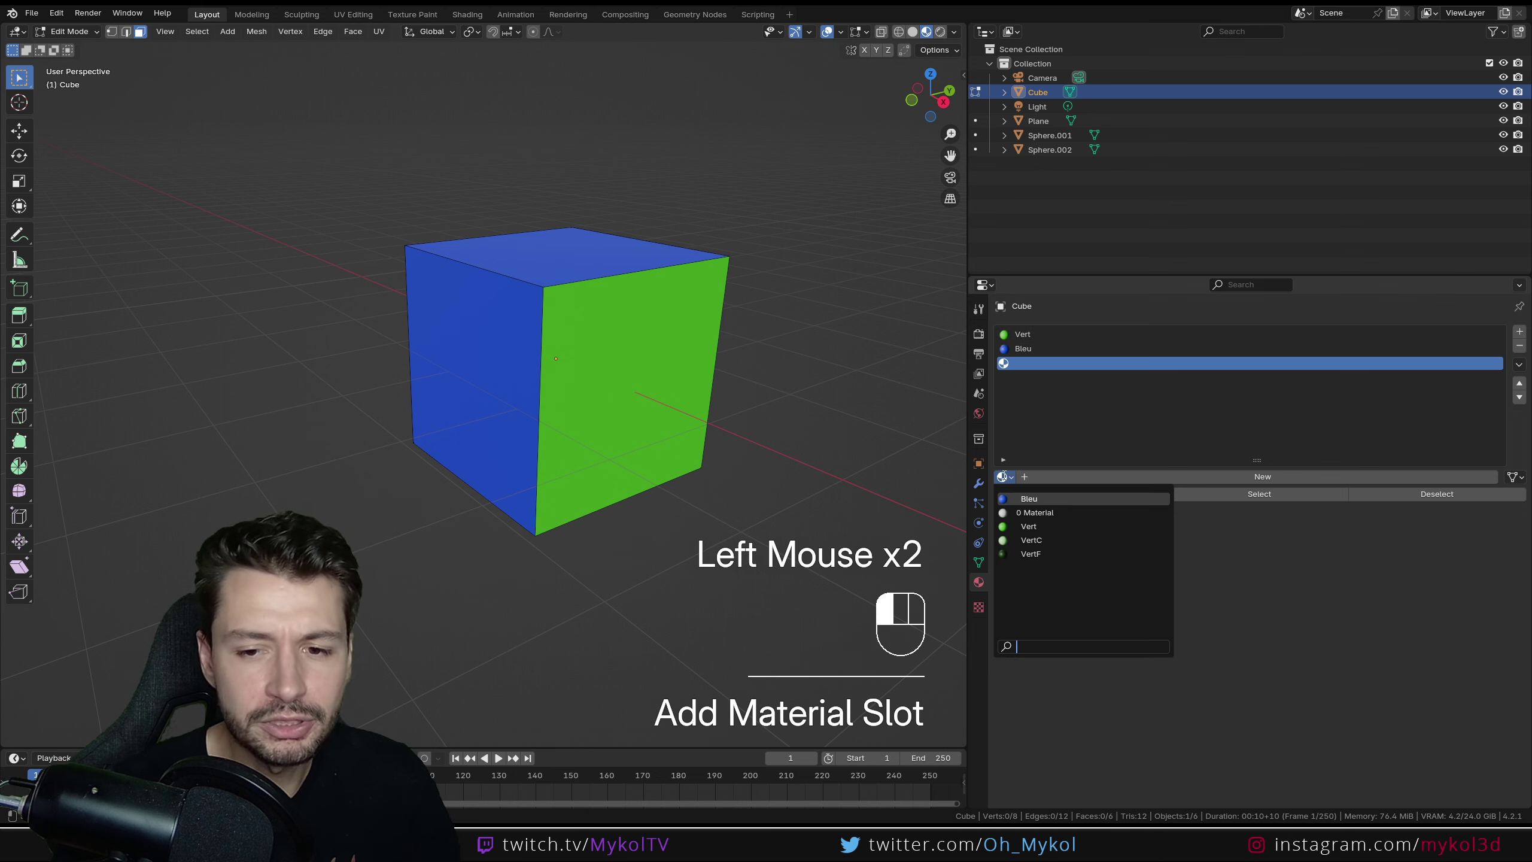
left_click(1161, 477)
double_click(1057, 365)
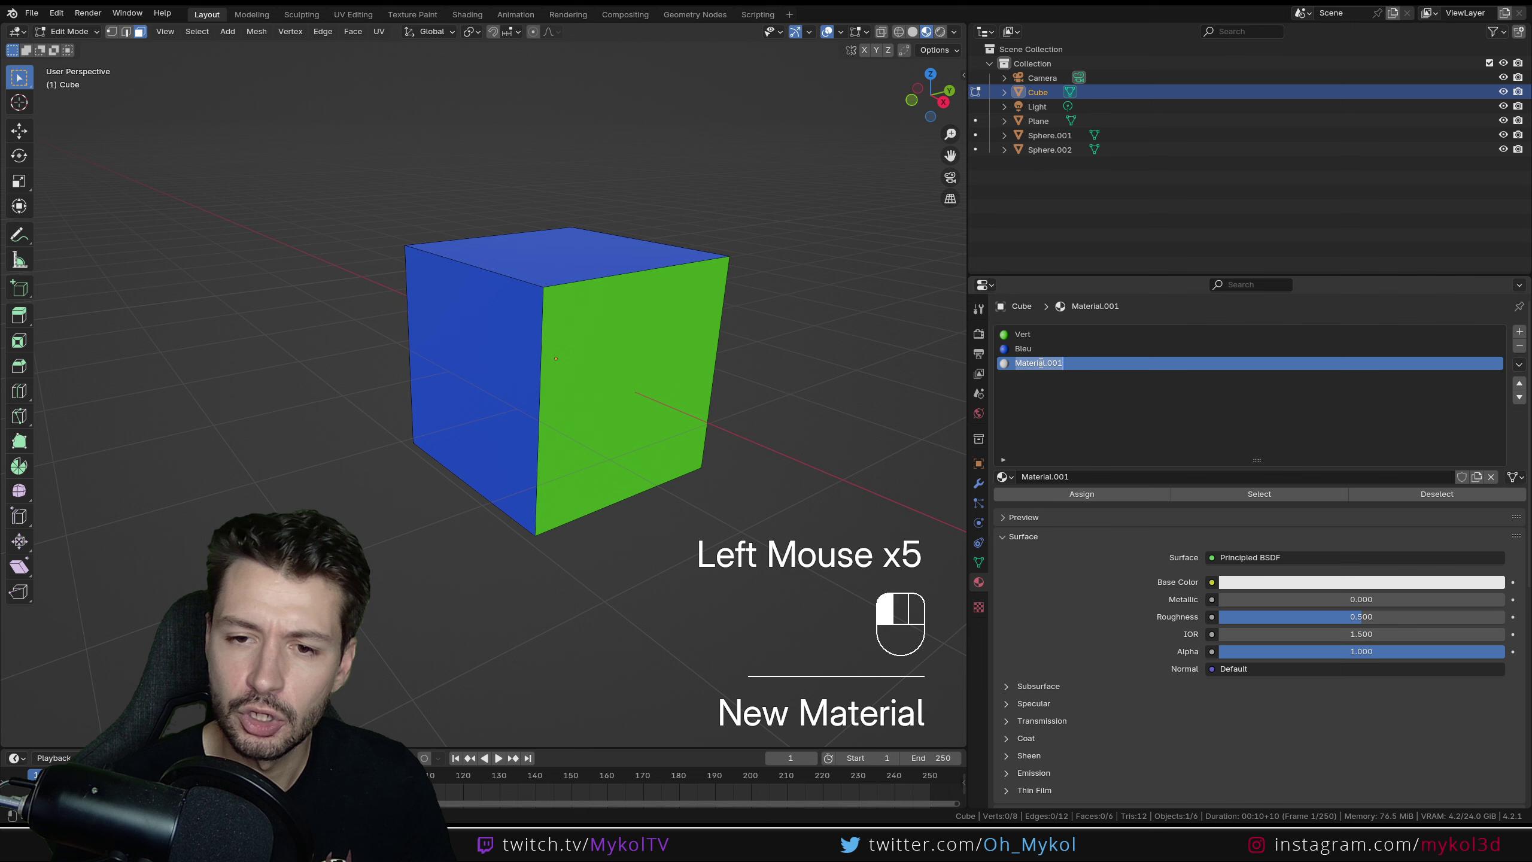
type("Rouge")
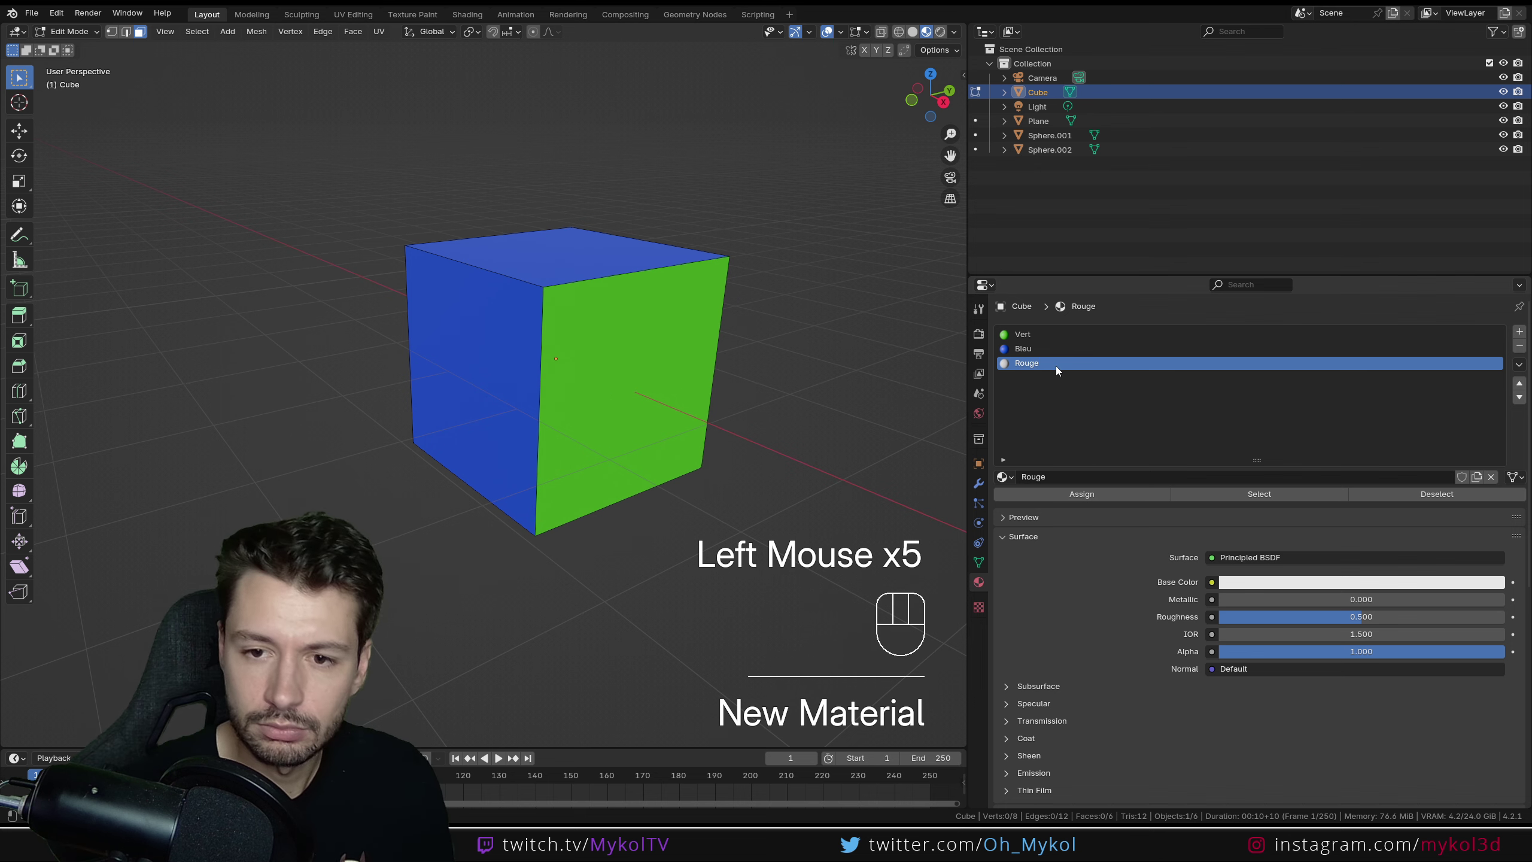
Step: Assign the Rouge slot to one of the cube's green side faces
middle_click_drag(769, 291, 630, 285)
left_click(606, 361)
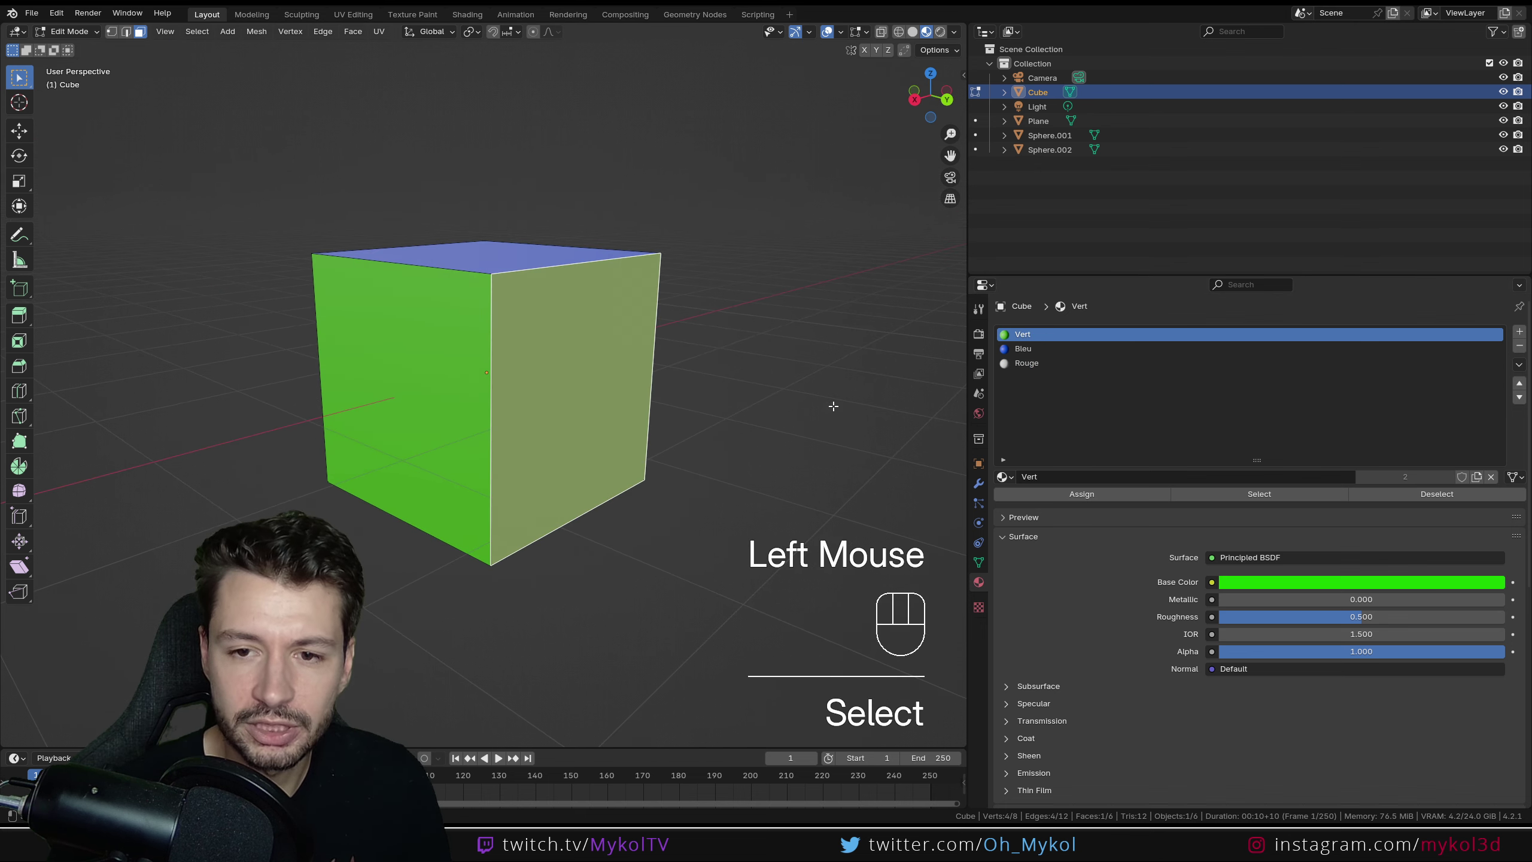
left_click(1048, 368)
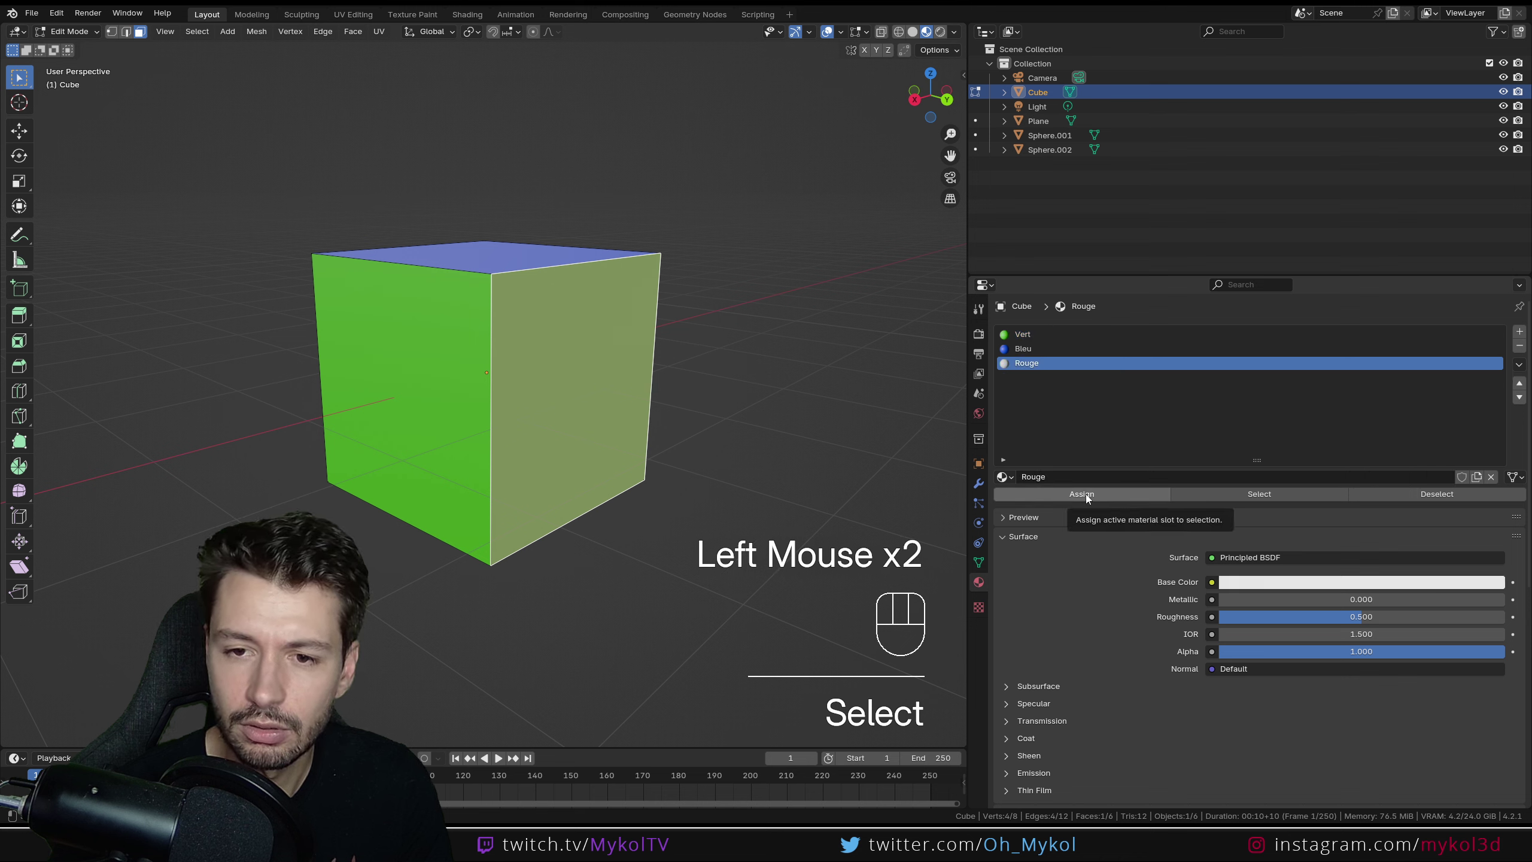
left_click(1086, 494)
left_click(1313, 583)
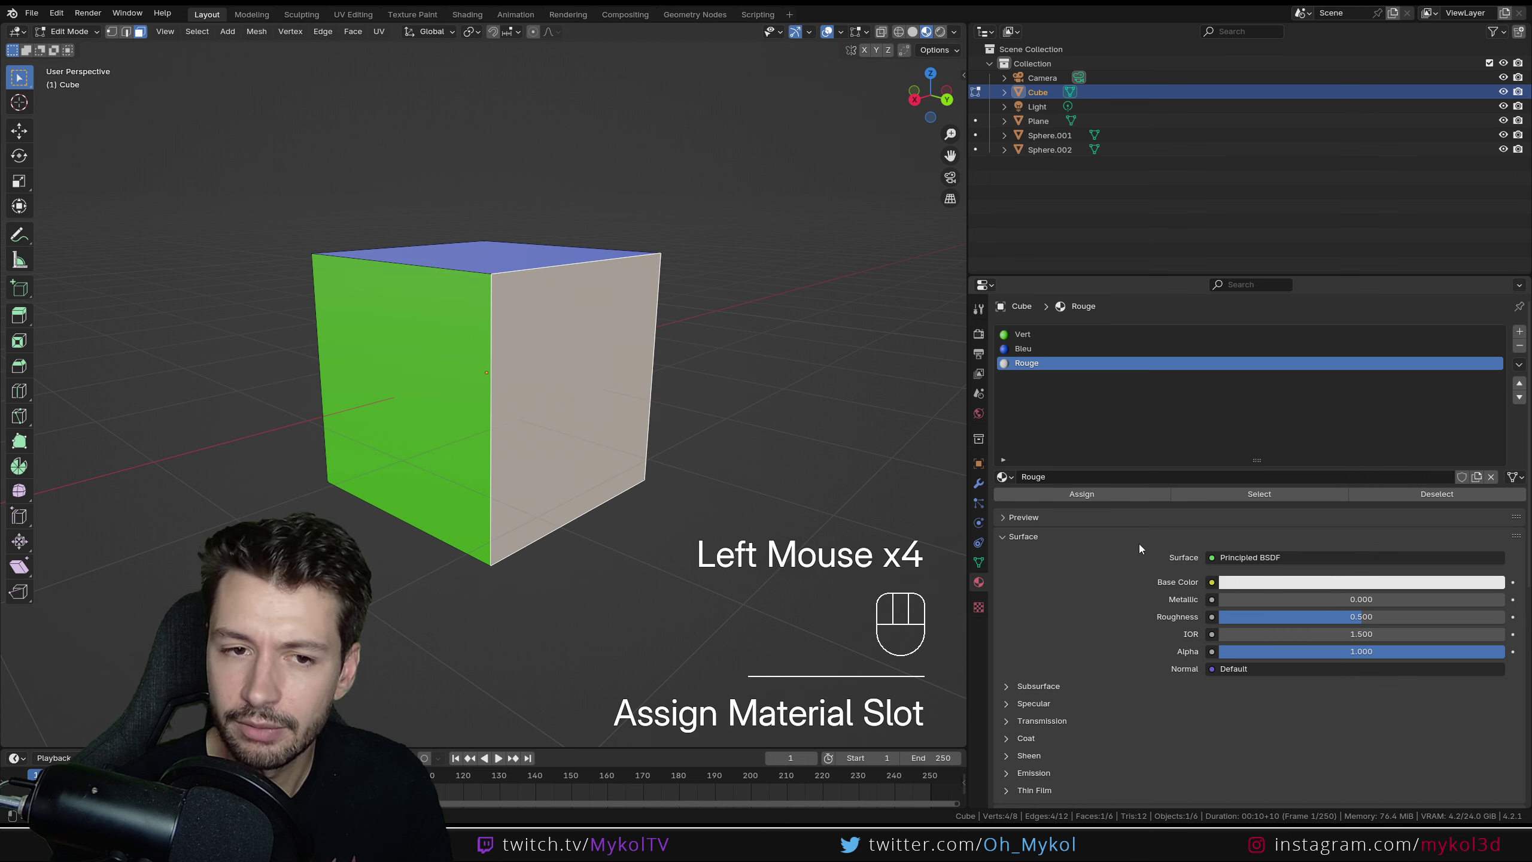
Step: Return to Object Mode and set the Rouge material's base color to red
key("Tab")
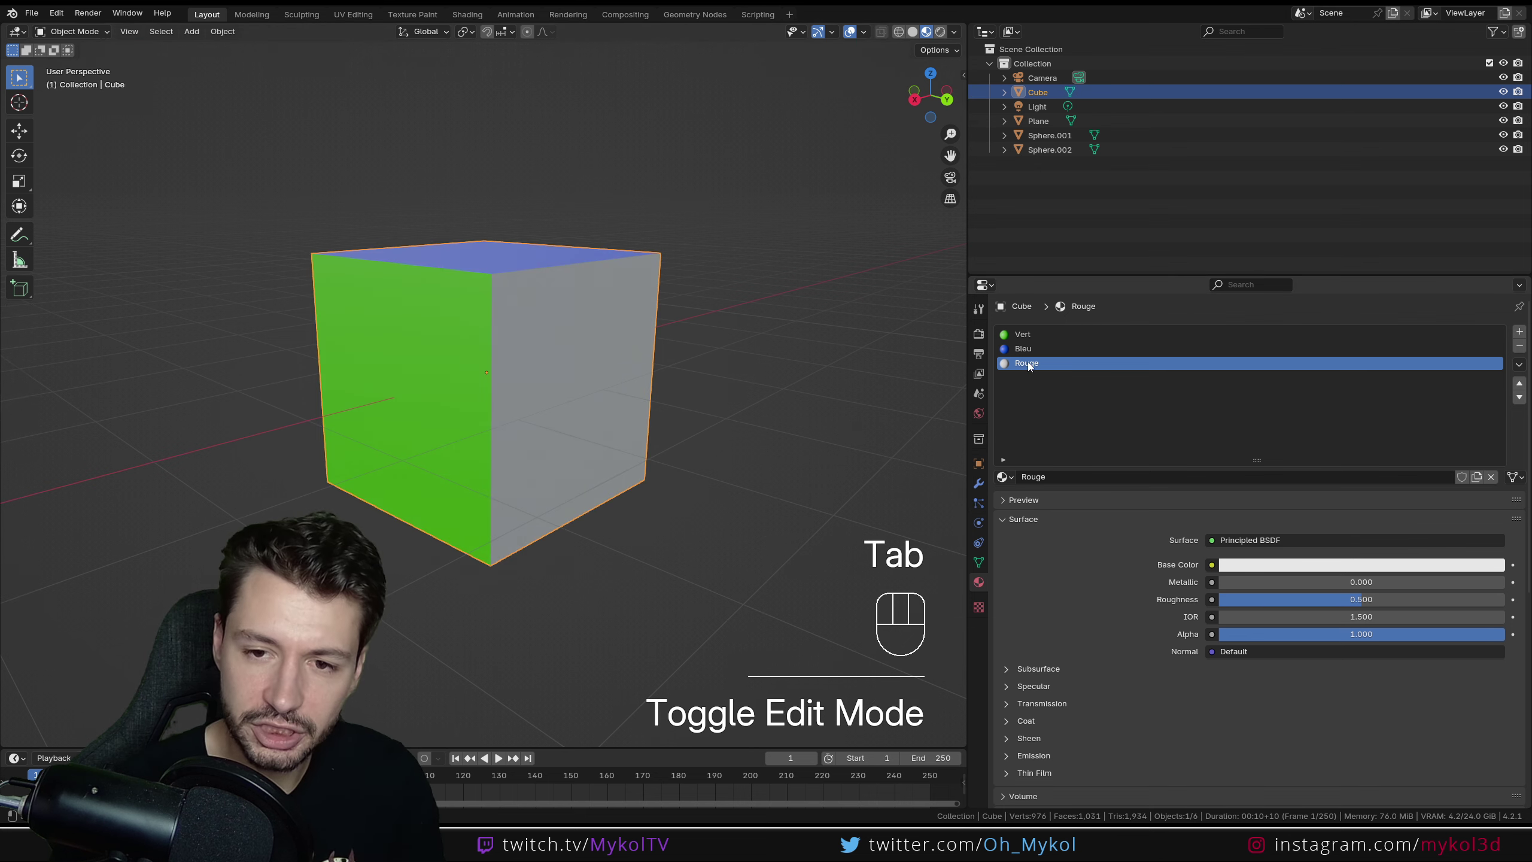
mouse_move(670, 398)
middle_mouse_down()
mouse_move(653, 392)
mouse_move(742, 395)
mouse_move(534, 347)
mouse_move(554, 457)
mouse_move(641, 390)
middle_mouse_up()
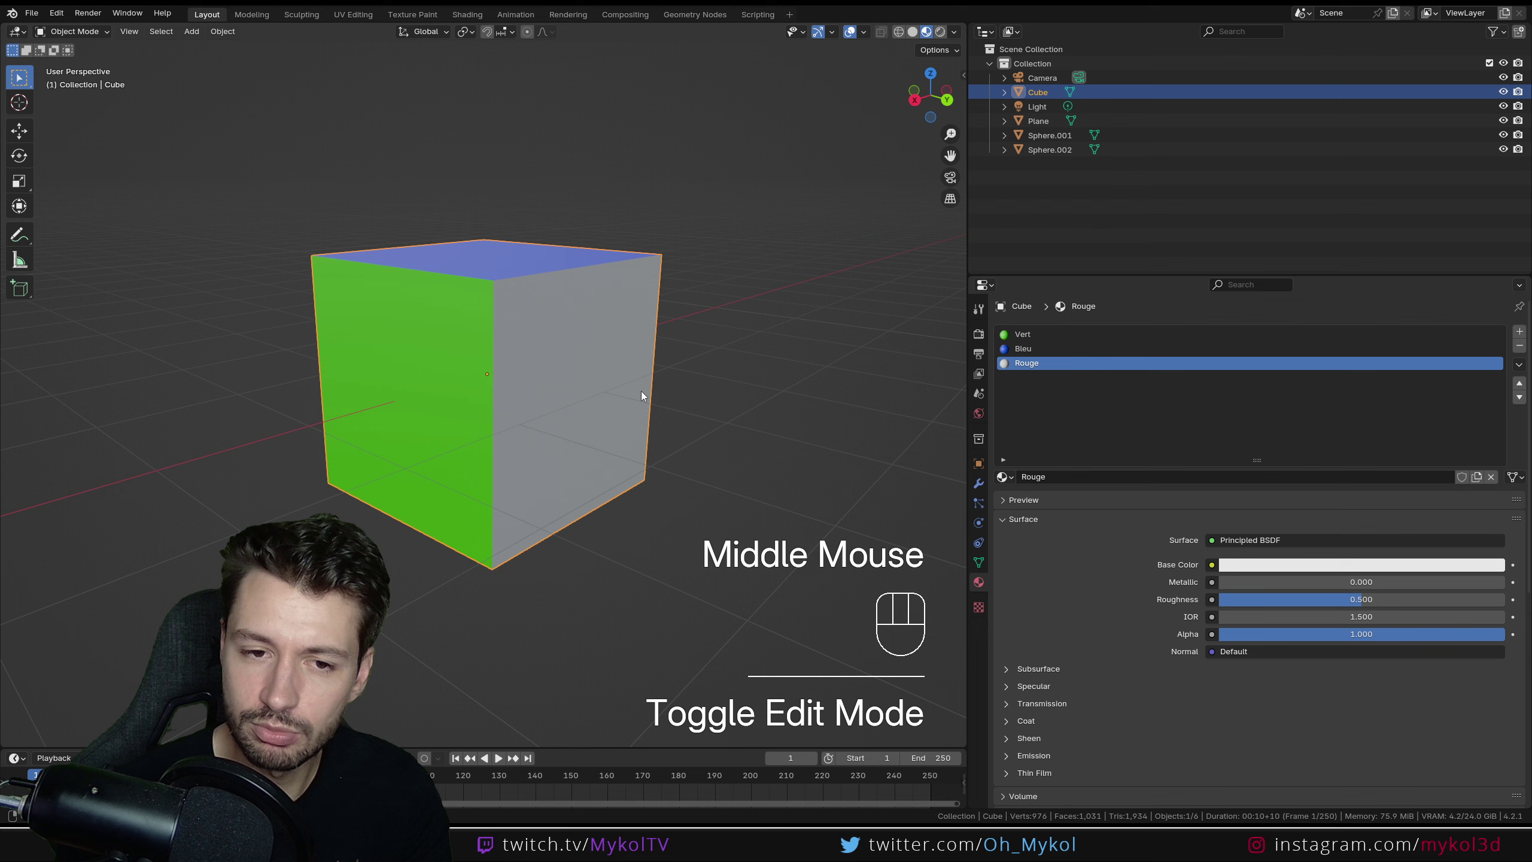
left_click(1288, 576)
left_click(1420, 446)
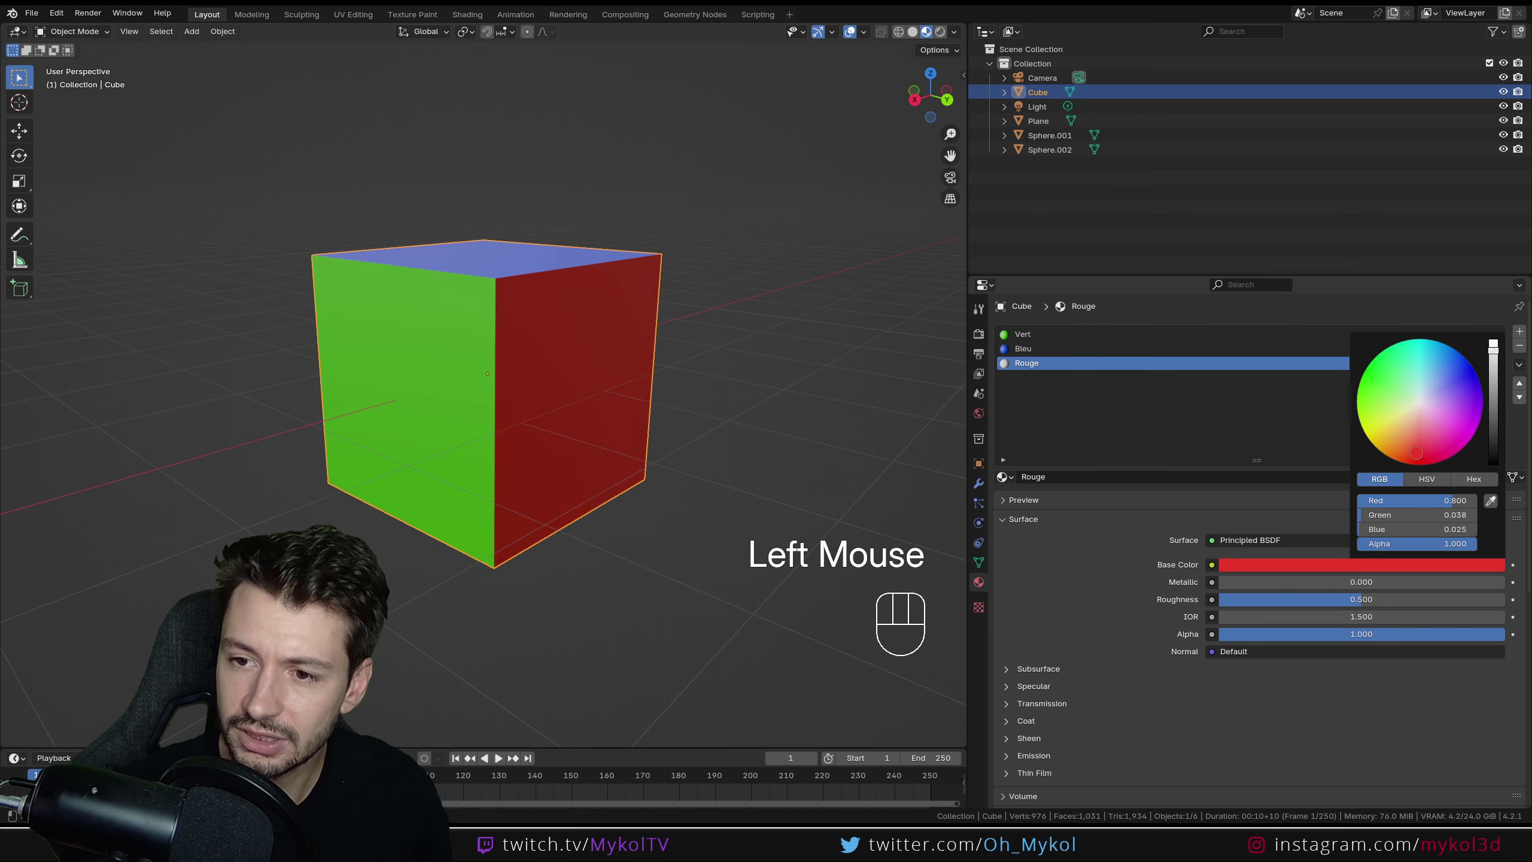
mouse_move(509, 462)
middle_mouse_down()
mouse_move(711, 495)
mouse_move(572, 498)
mouse_move(524, 478)
middle_mouse_up()
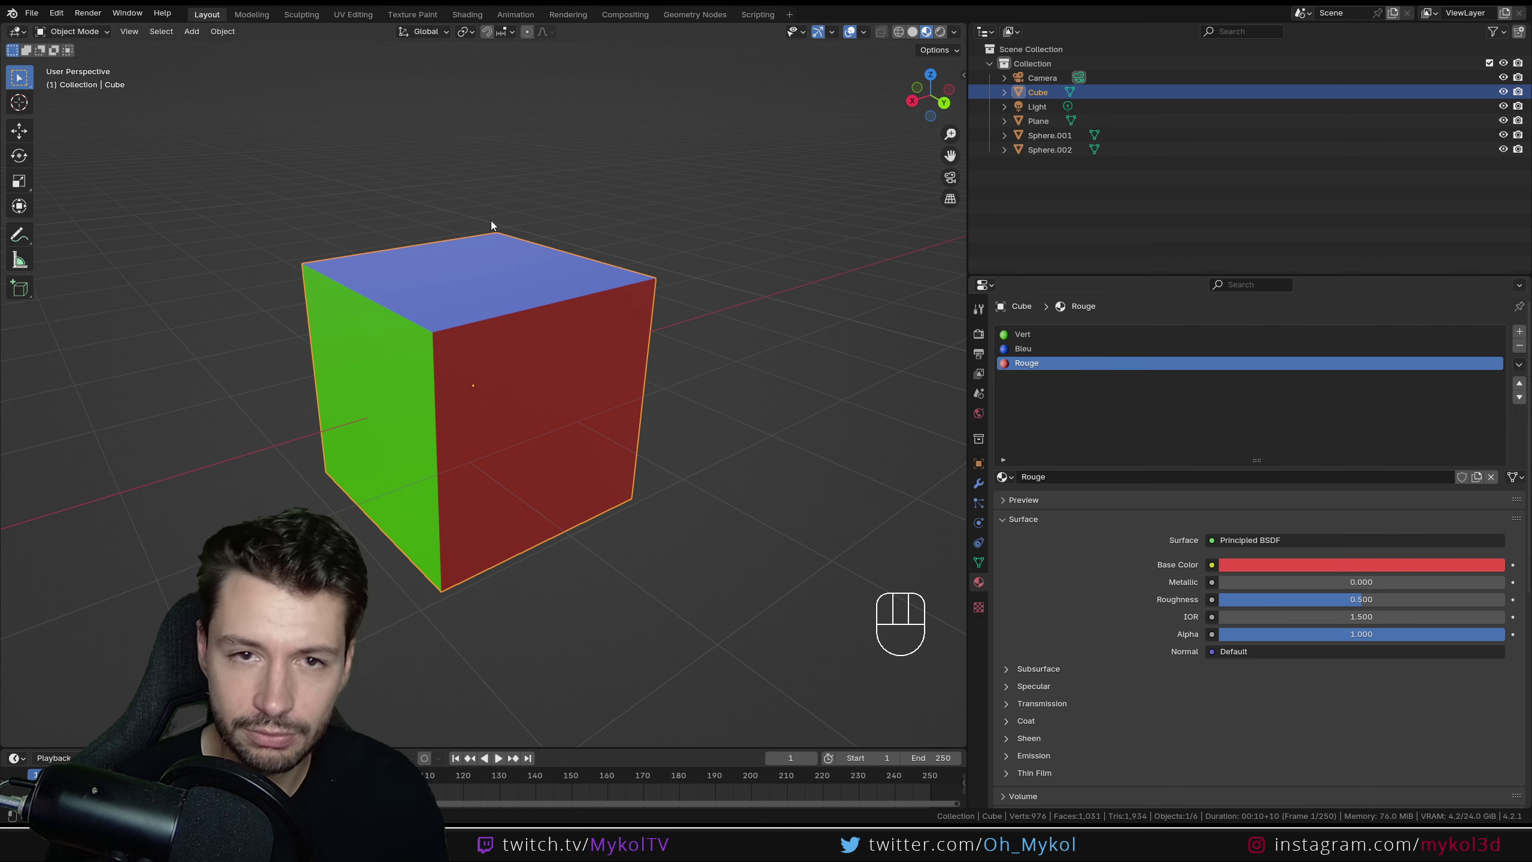
key("Tab")
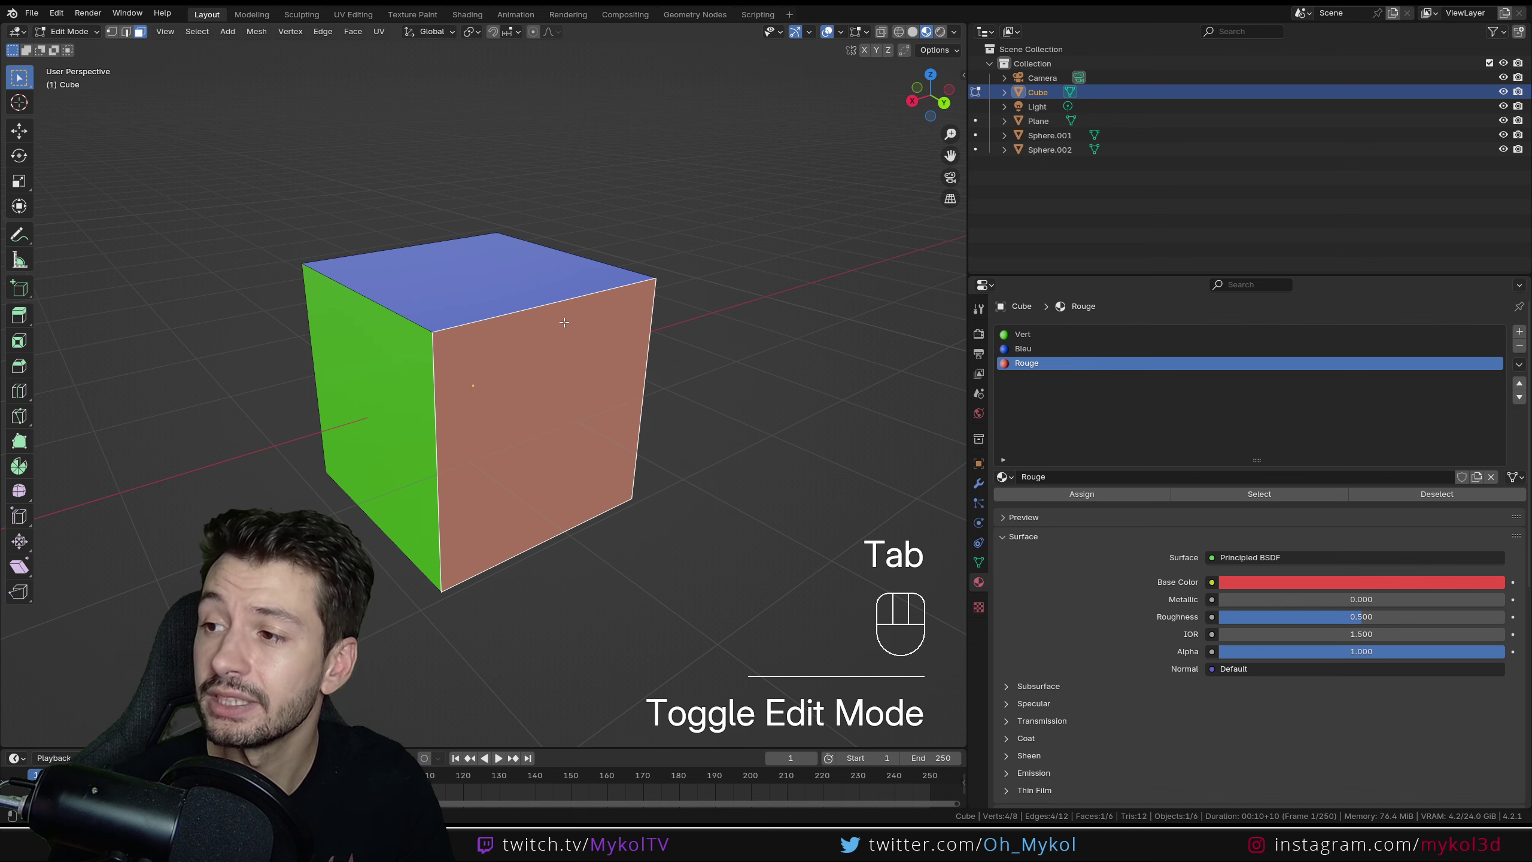
key("Tab")
middle_click_drag(570, 324, 551, 407)
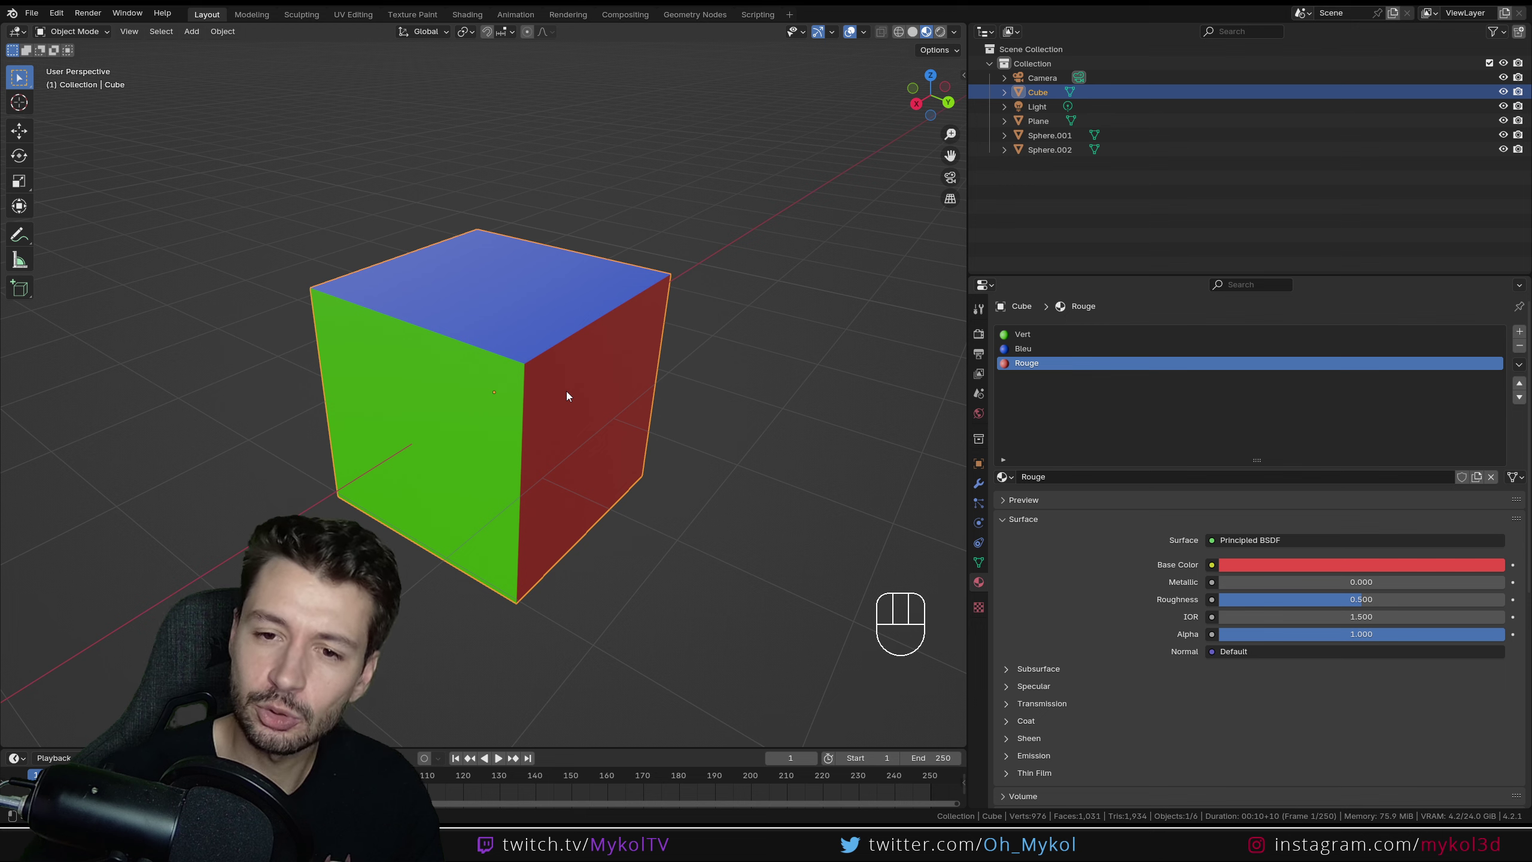
Step: In Edit Mode, inset the cube's red side face and extrude the inner face slightly inward
key("Tab")
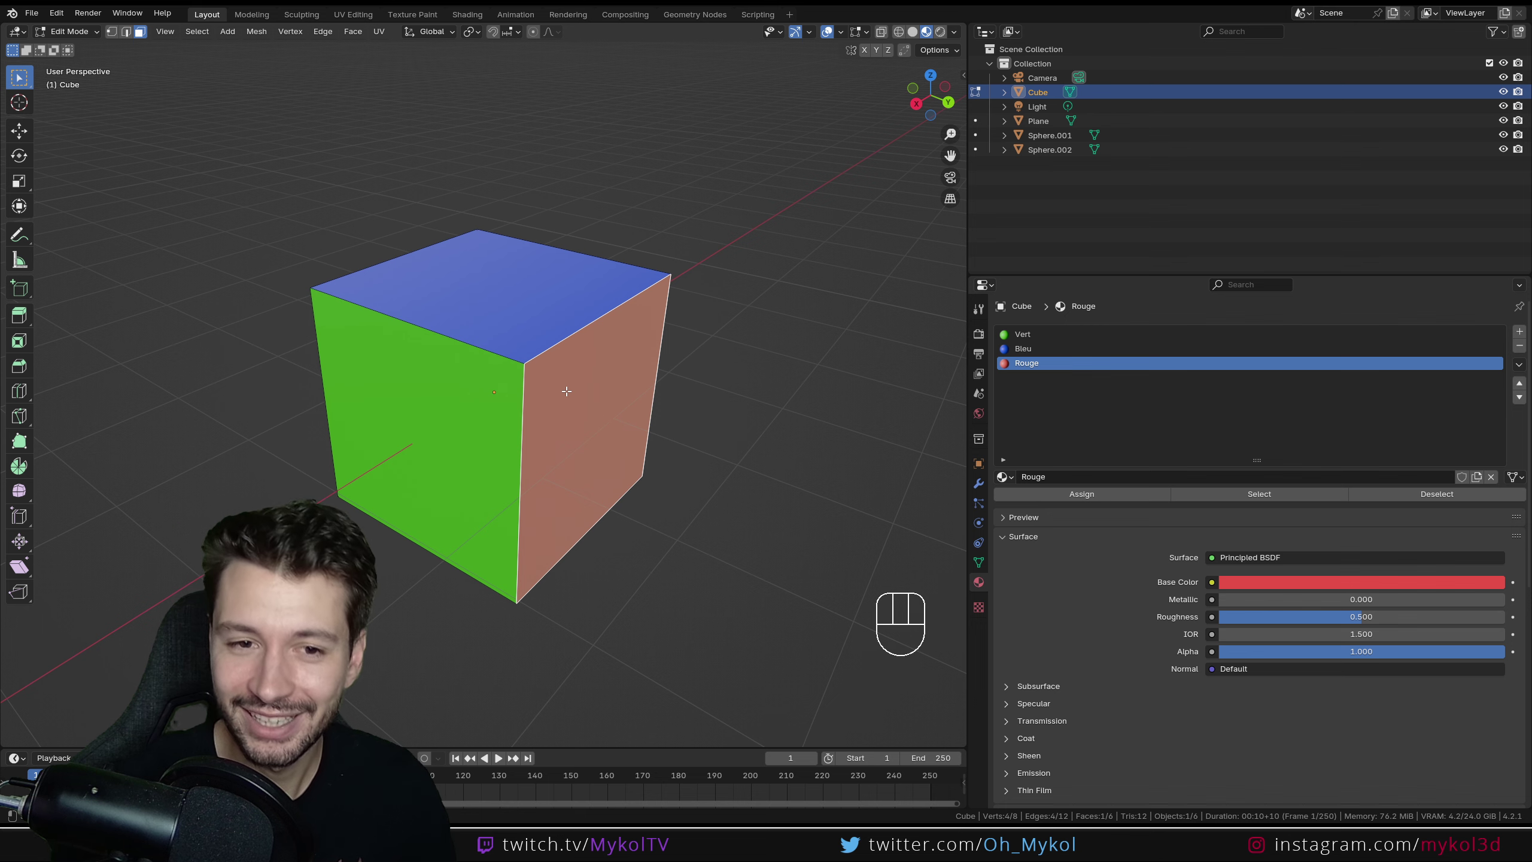
middle_click_drag(639, 549, 555, 452)
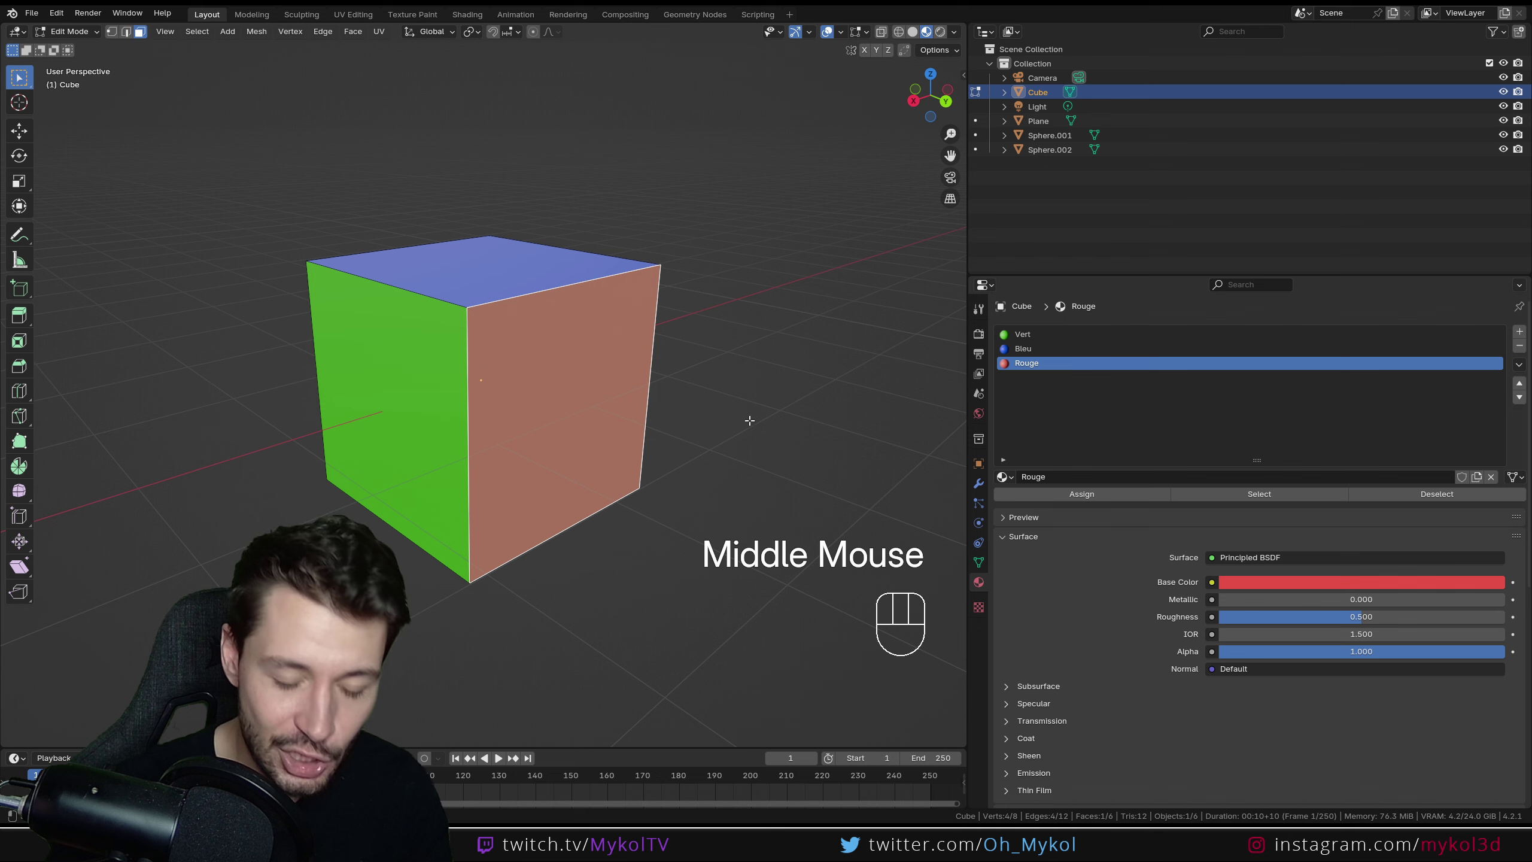
key("i")
left_click(576, 325)
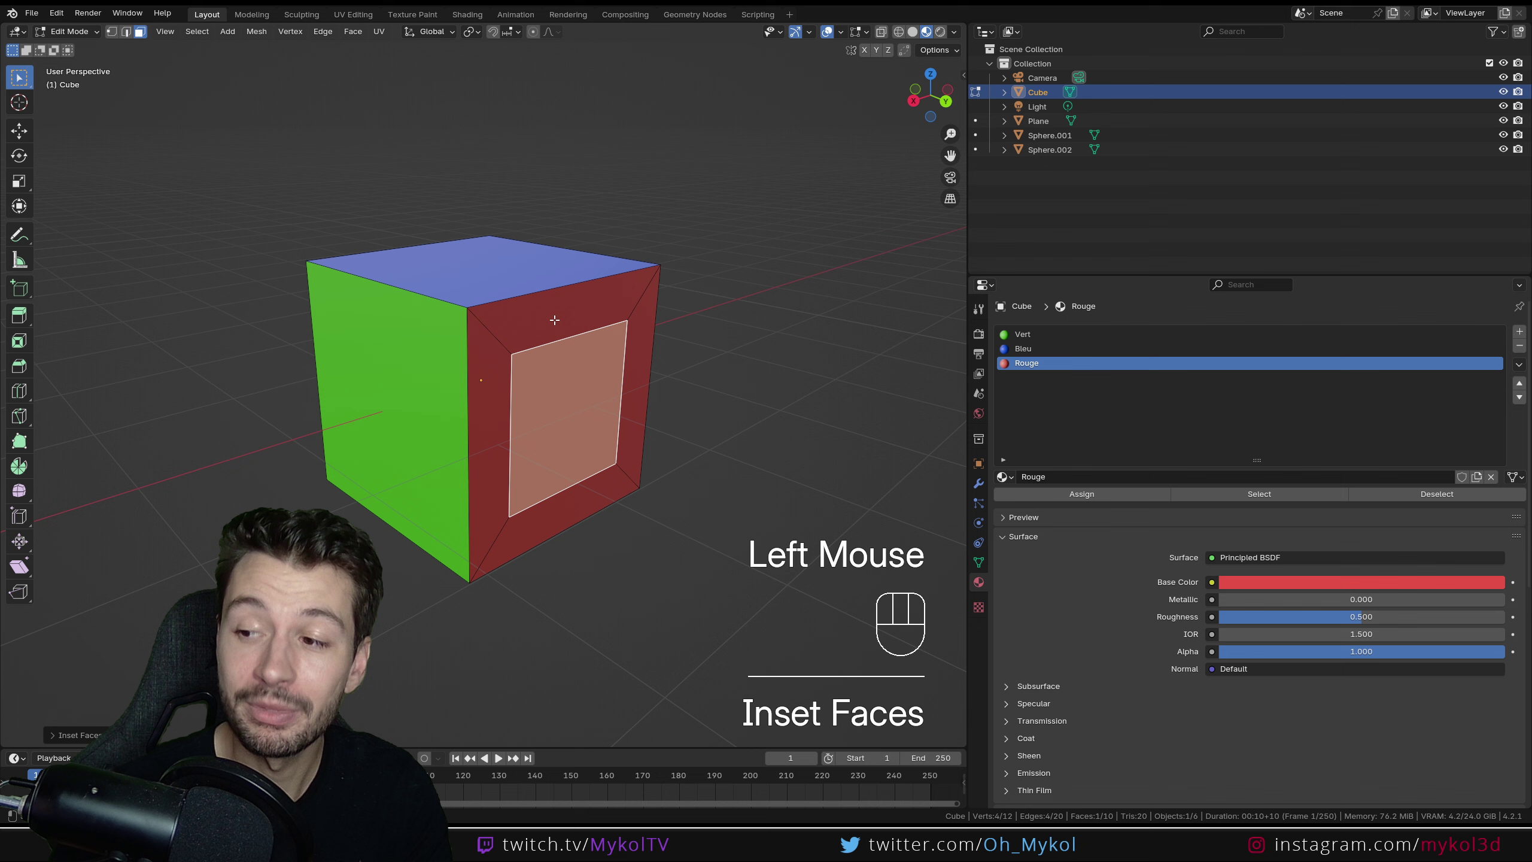
middle_click_drag(500, 530, 523, 572)
key("e")
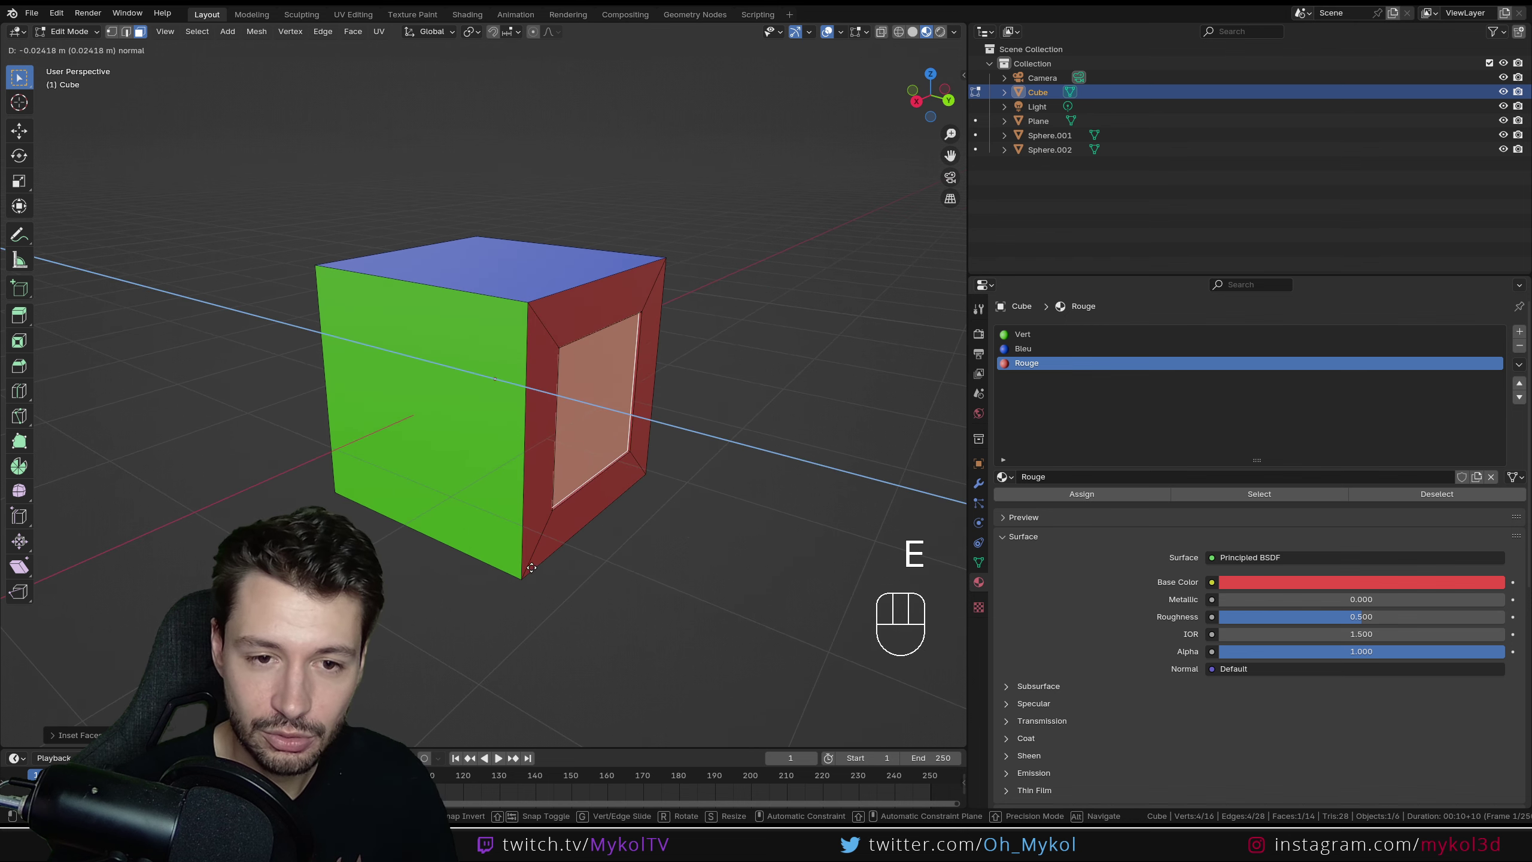
left_click(576, 522)
key("Tab")
middle_click_drag(582, 522, 663, 549)
Step: Inset the cube's blue top face by about 0.24 m in Edit Mode
key("Tab")
left_click(534, 319)
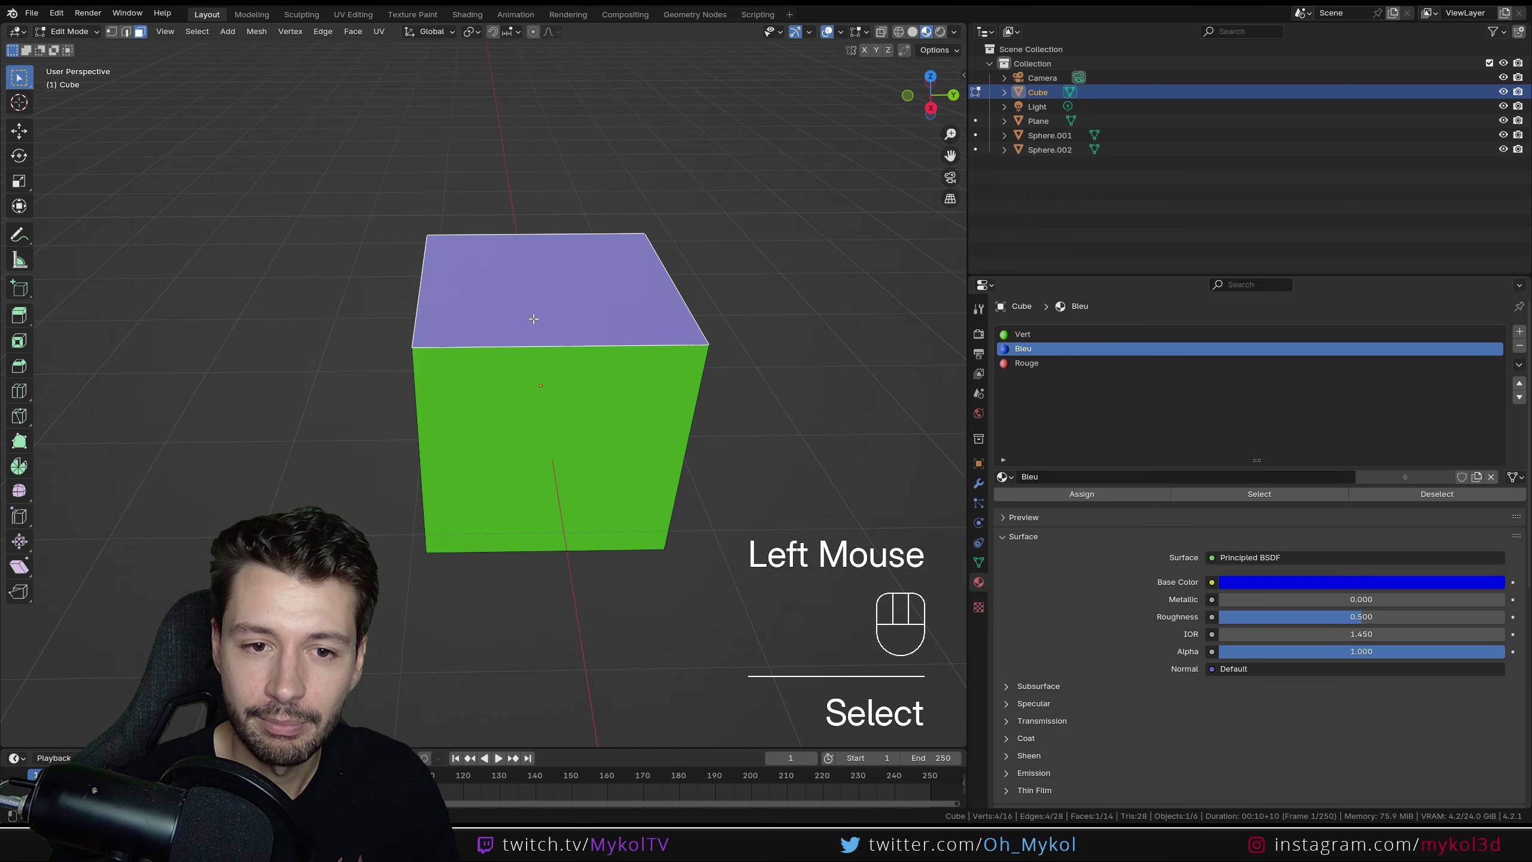
middle_click_drag(534, 318, 575, 379)
key("i")
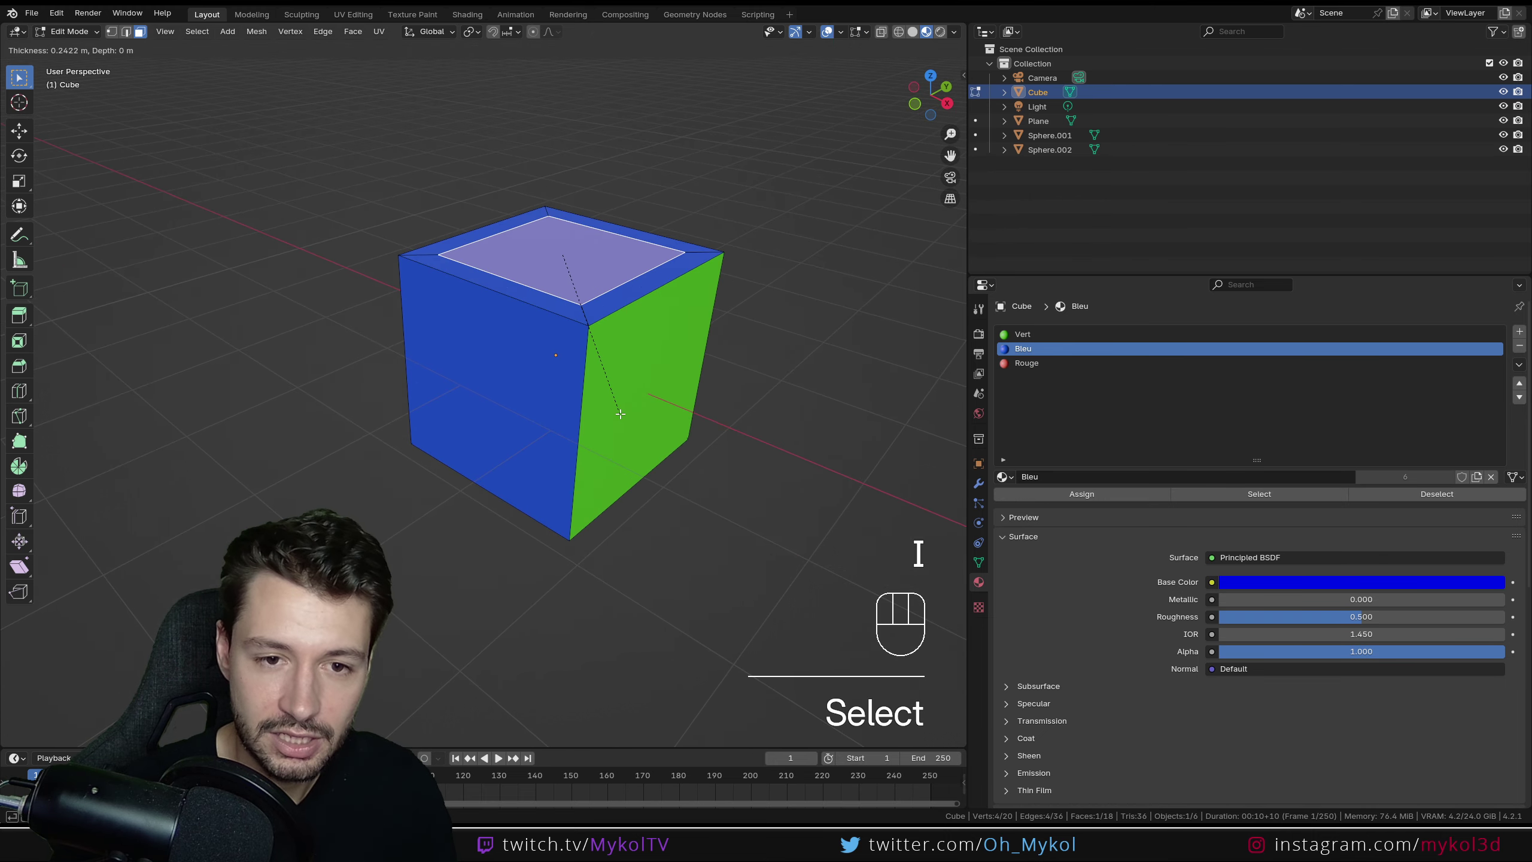
left_click(621, 414)
Step: Select the adjacent blue and green side faces and inset them together as one region
left_click(494, 392)
left_click(639, 411, "shift")
middle_click_drag(639, 410, 648, 472)
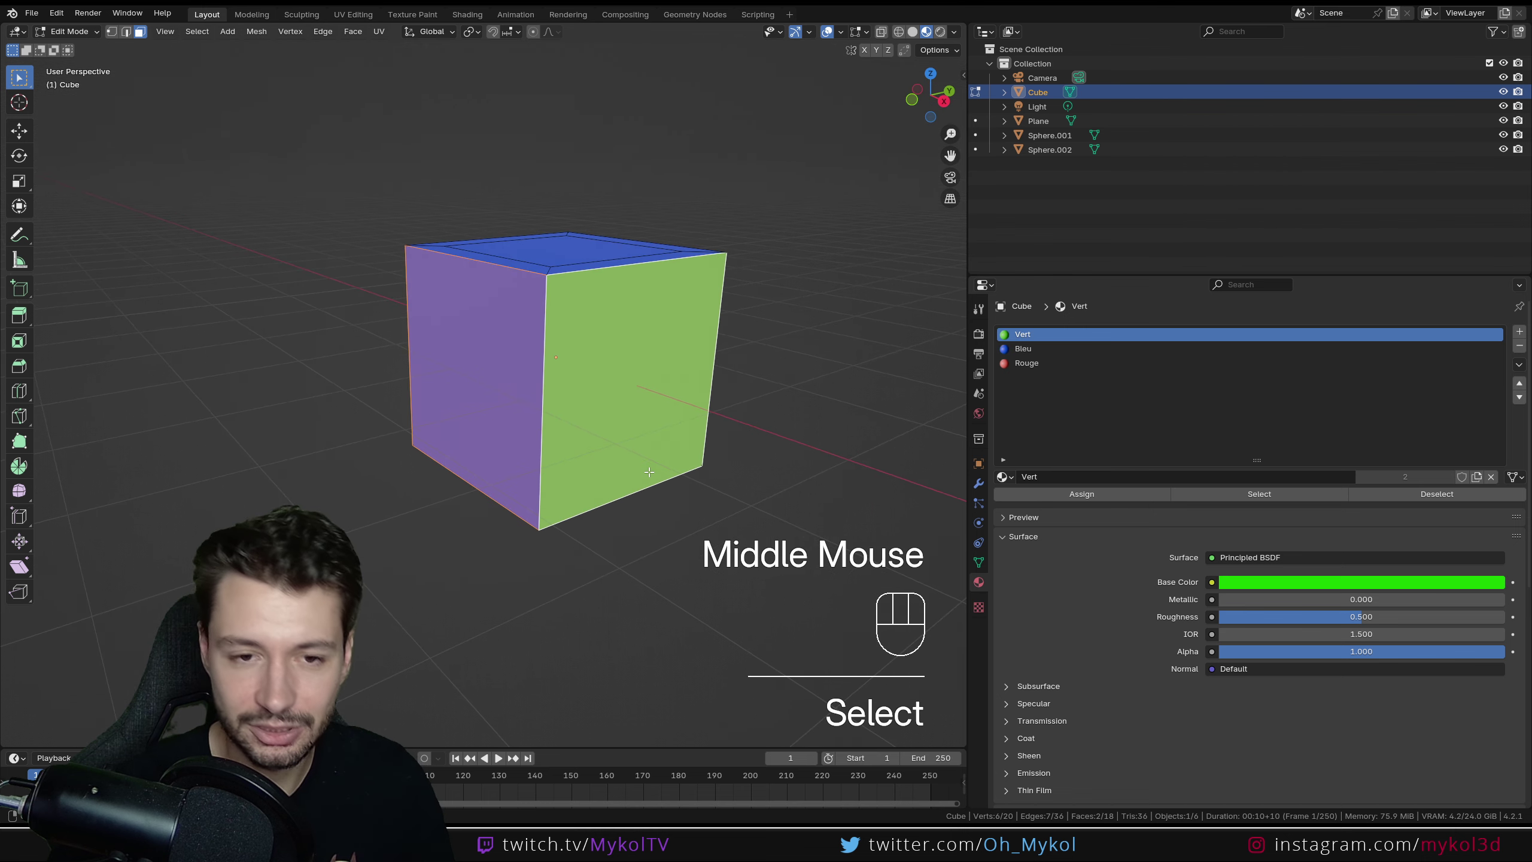
key("i")
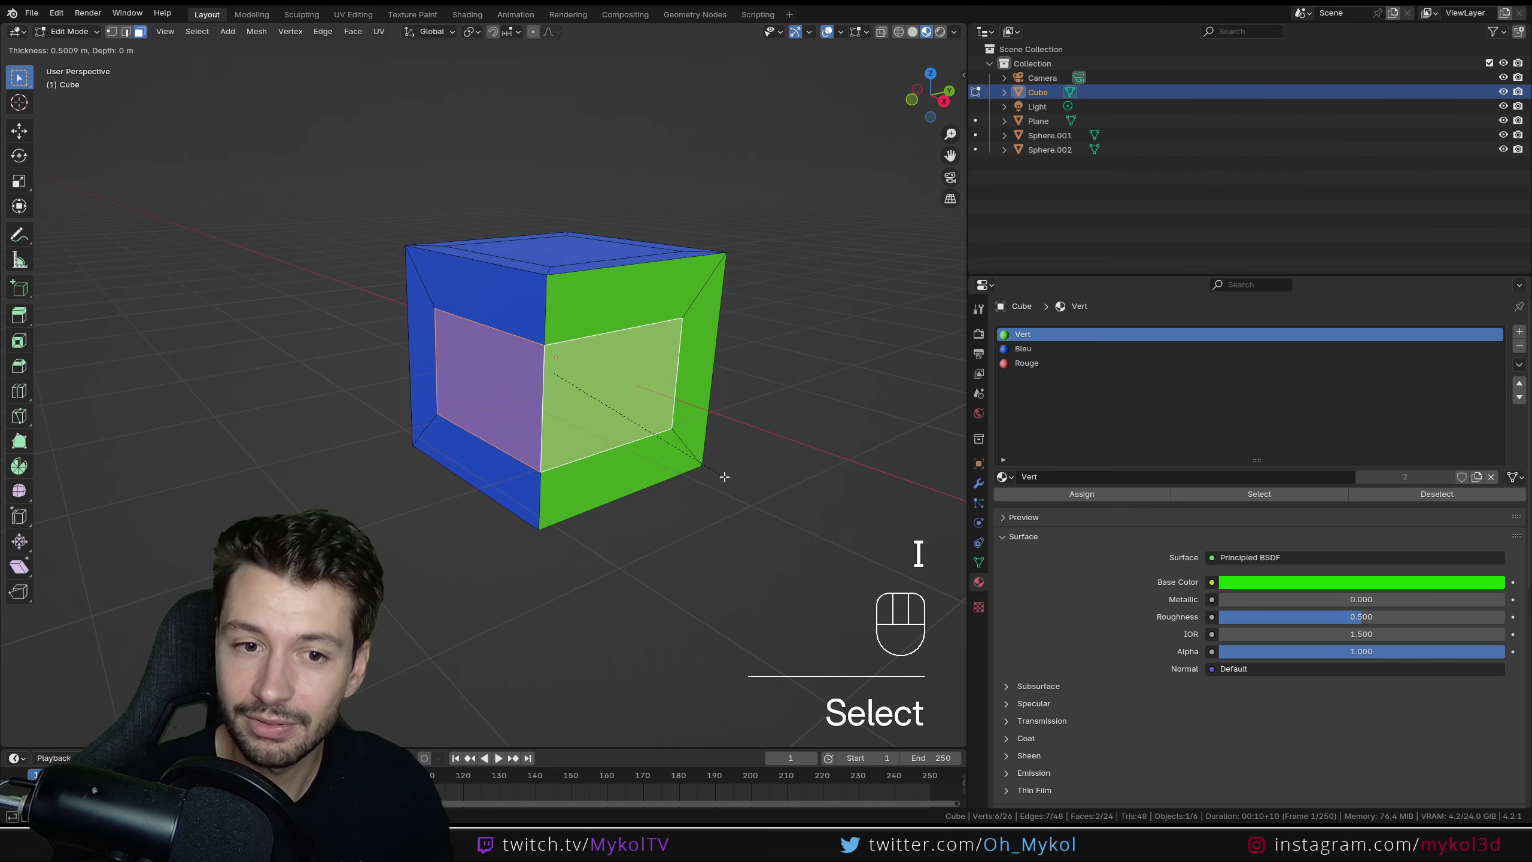
key("i")
key("i")
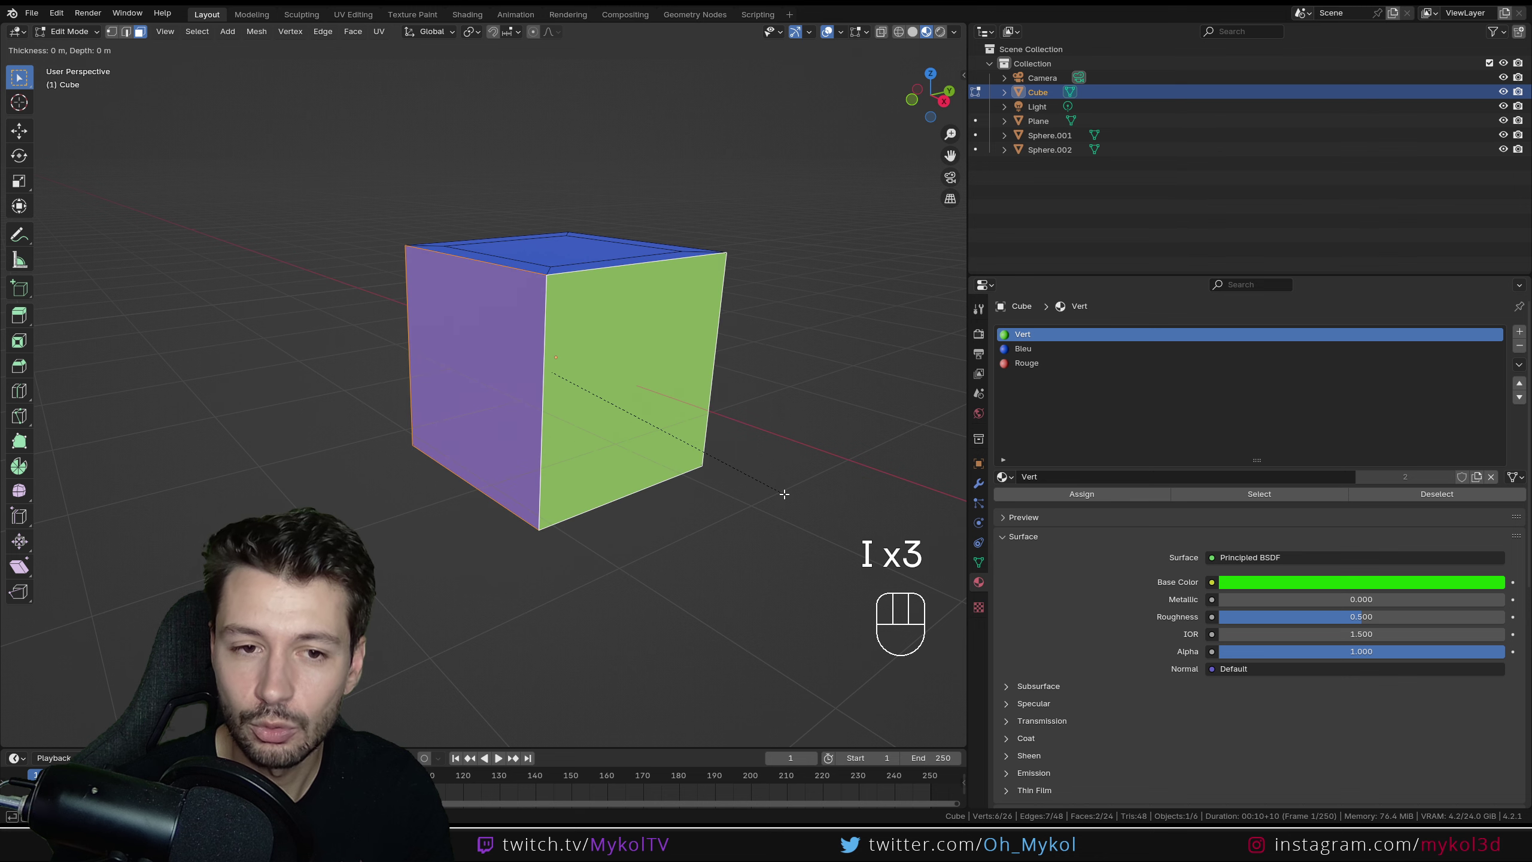
left_click(725, 486)
Step: Extrude the two inset side faces along their normals about 0.33 m inward and return to Object Mode
key("alt+e")
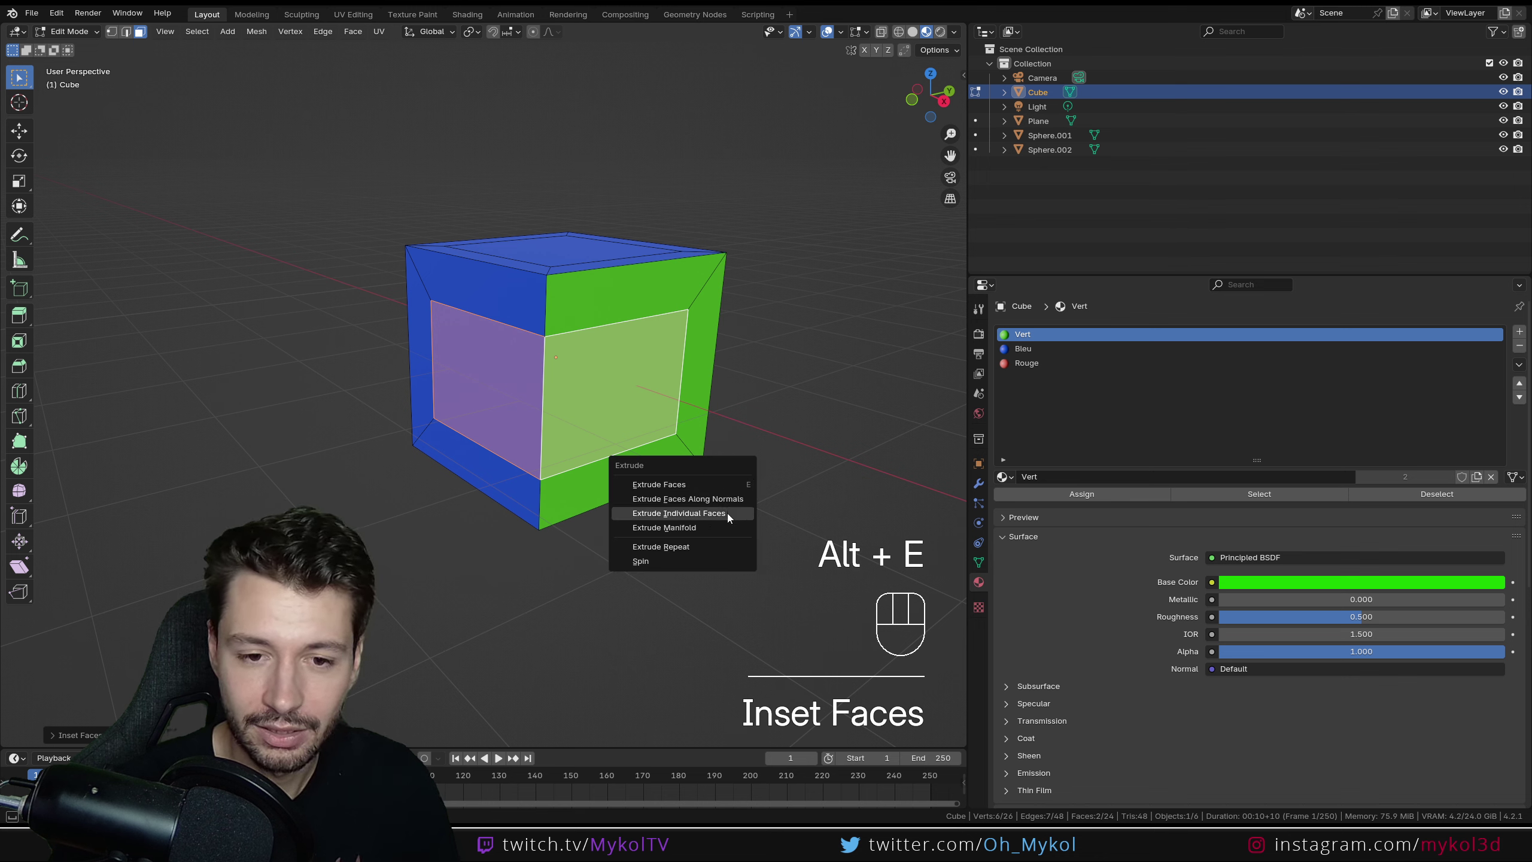
left_click(727, 499)
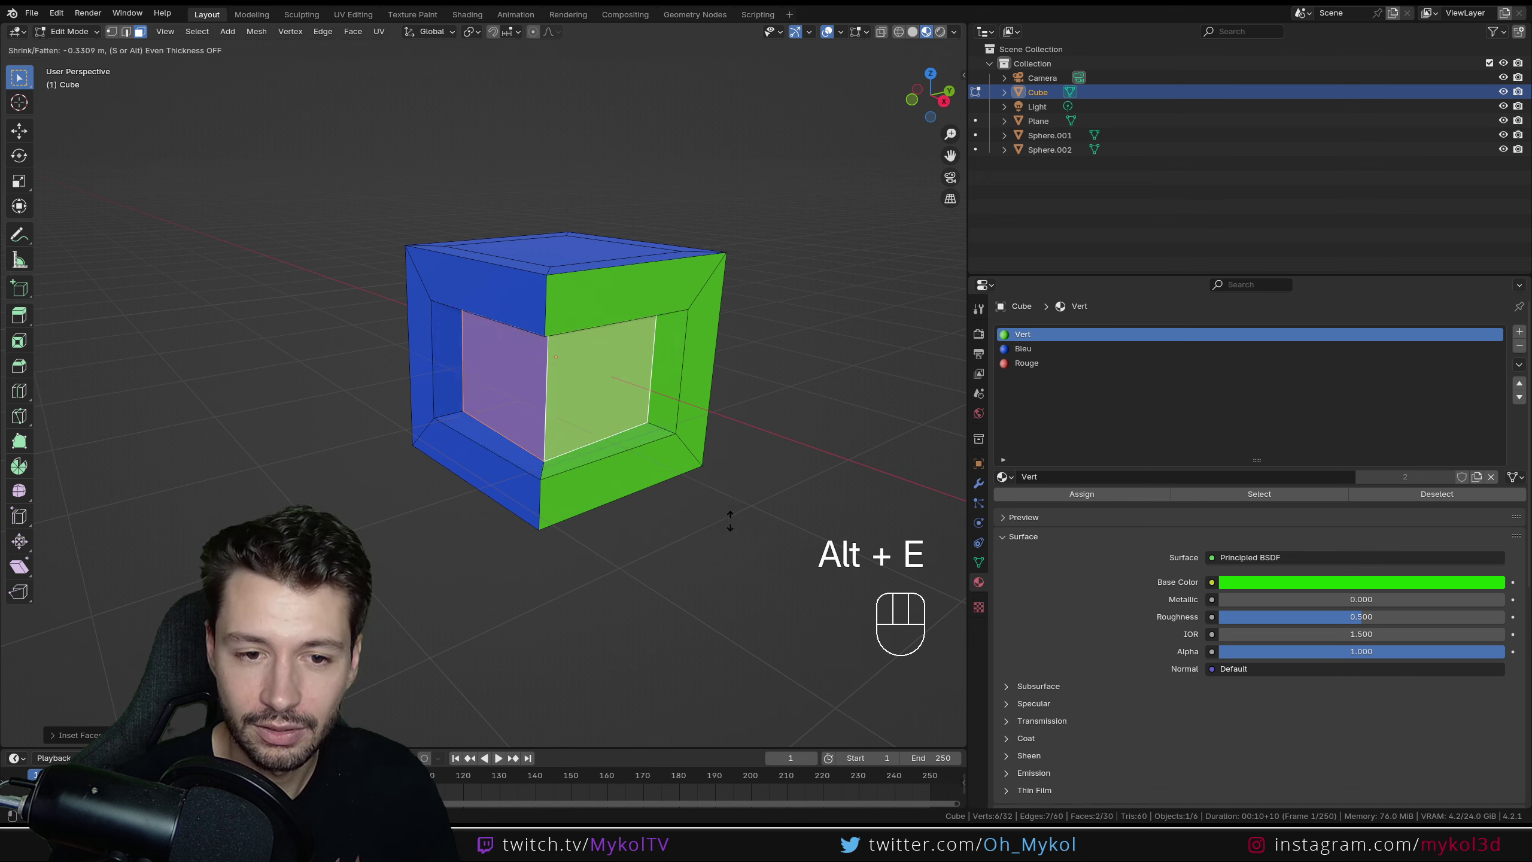
left_click(729, 516)
key("Tab")
middle_click_drag(599, 520, 522, 496)
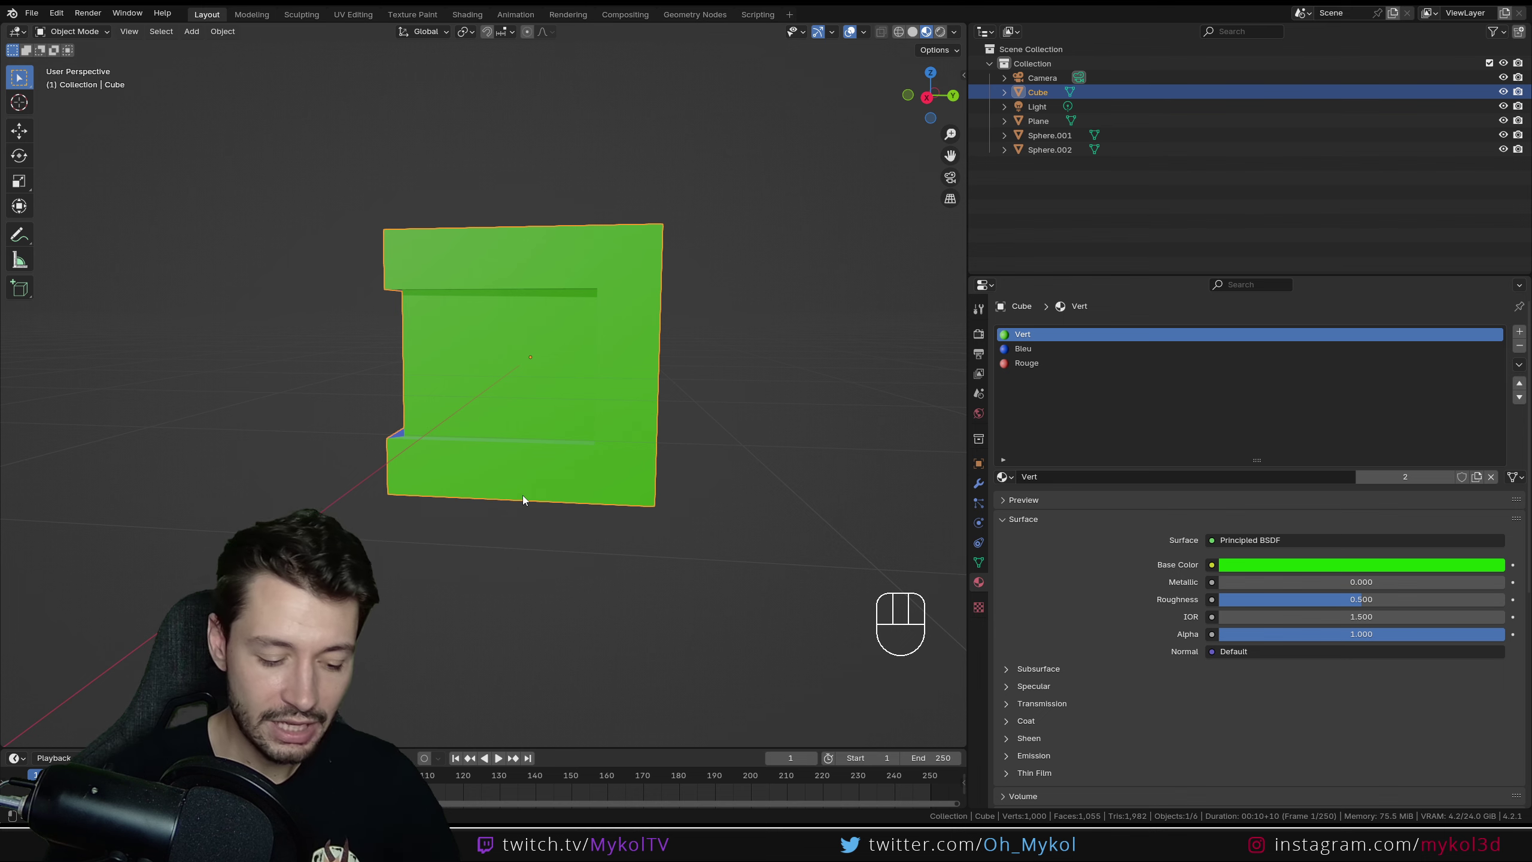
scroll(570, 421, "down", 5)
middle_click_drag(570, 421, 602, 469)
scroll(644, 489, "up", 5)
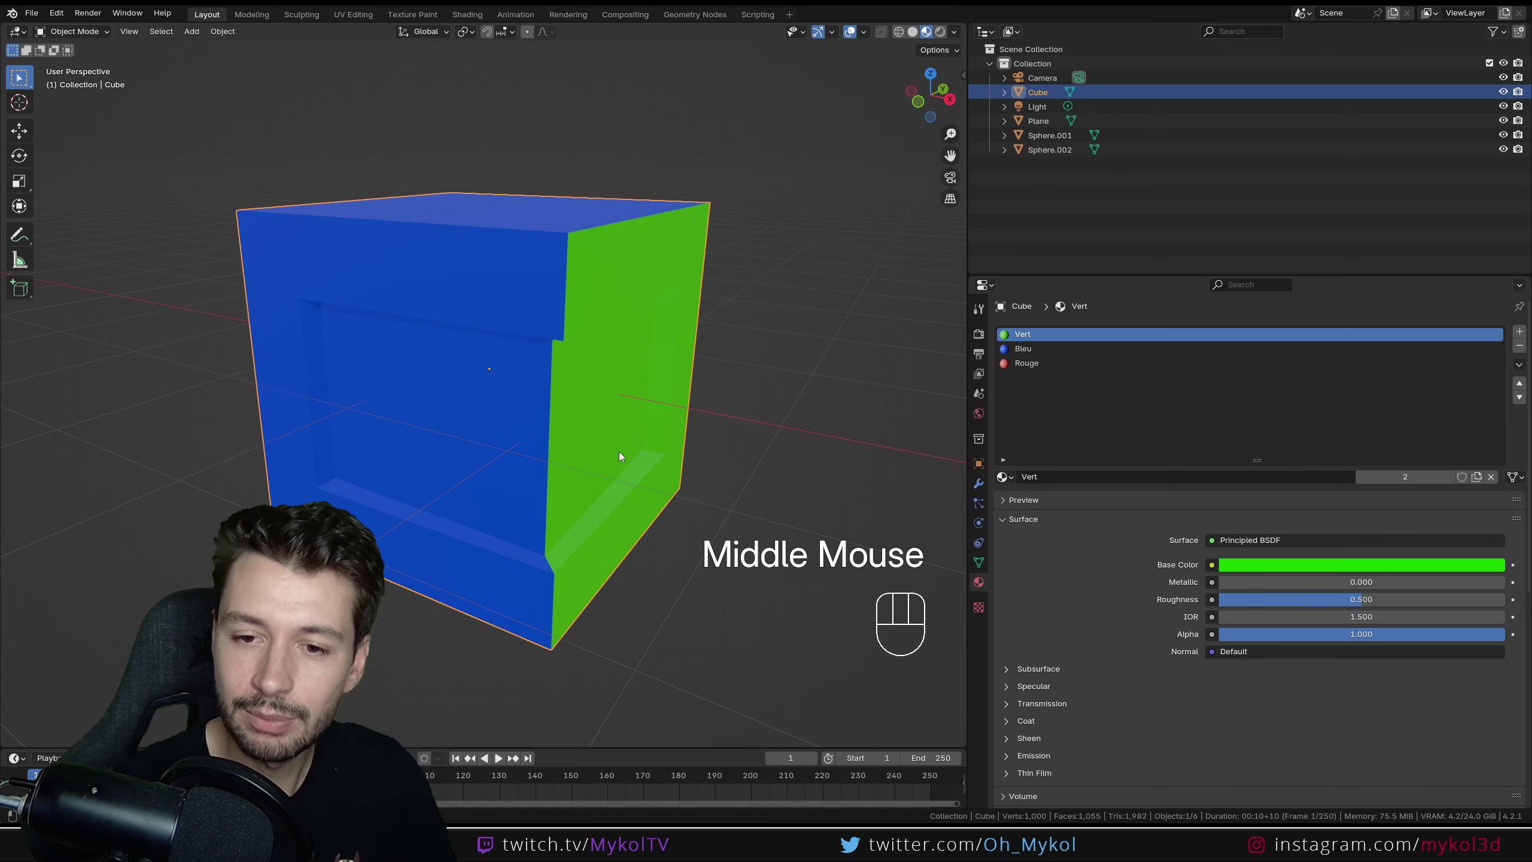
Step: Change the Vert material's base color to yellow, with red 0.573, green 0.598 and blue 0.000
scroll(633, 423, "down", 2)
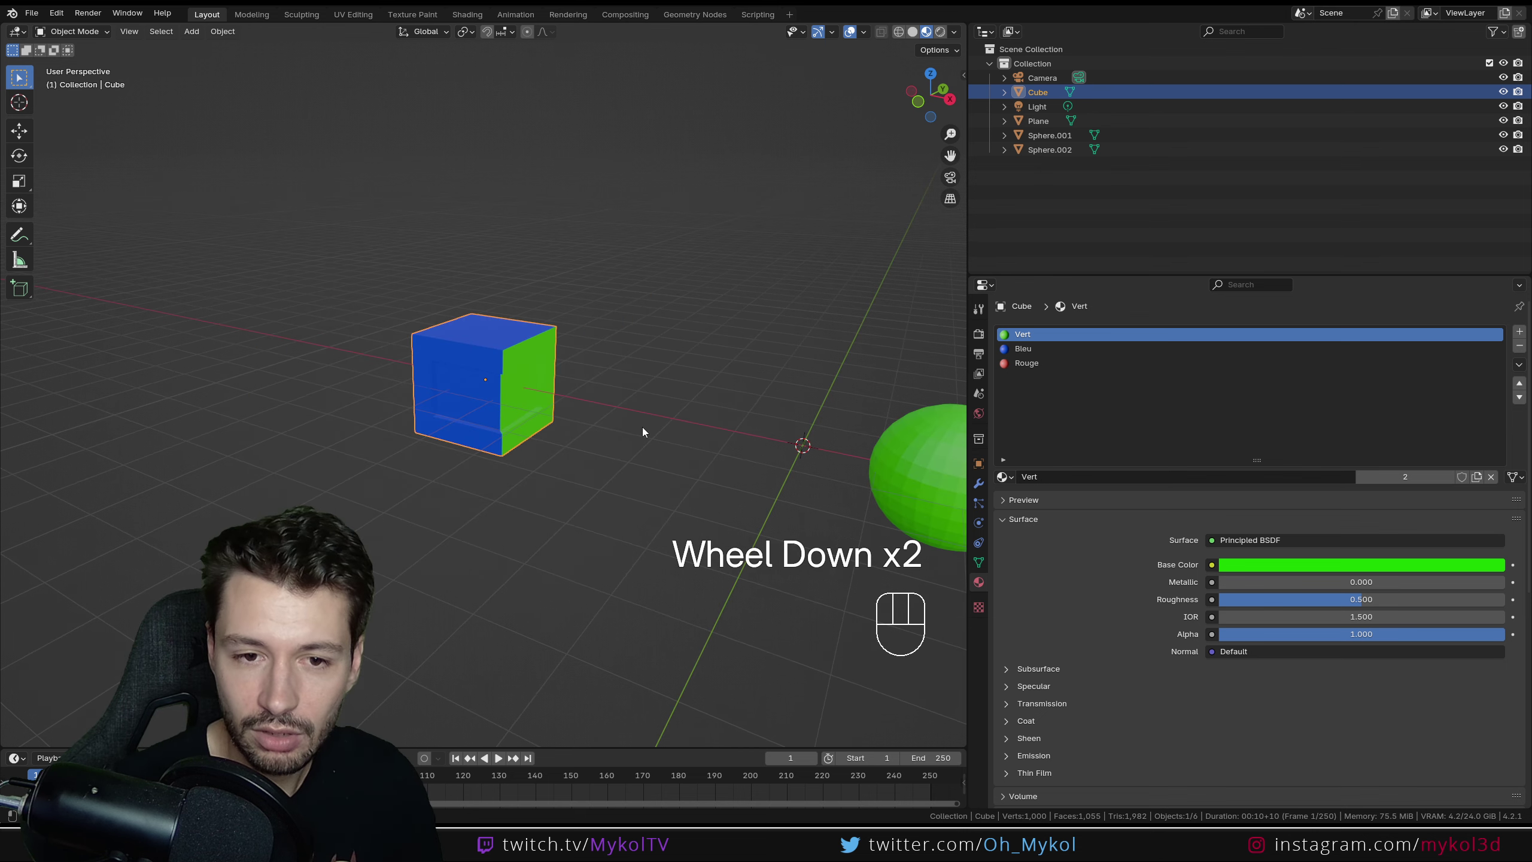
middle_click_drag(643, 428, 353, 411, "shift")
left_click(1273, 565)
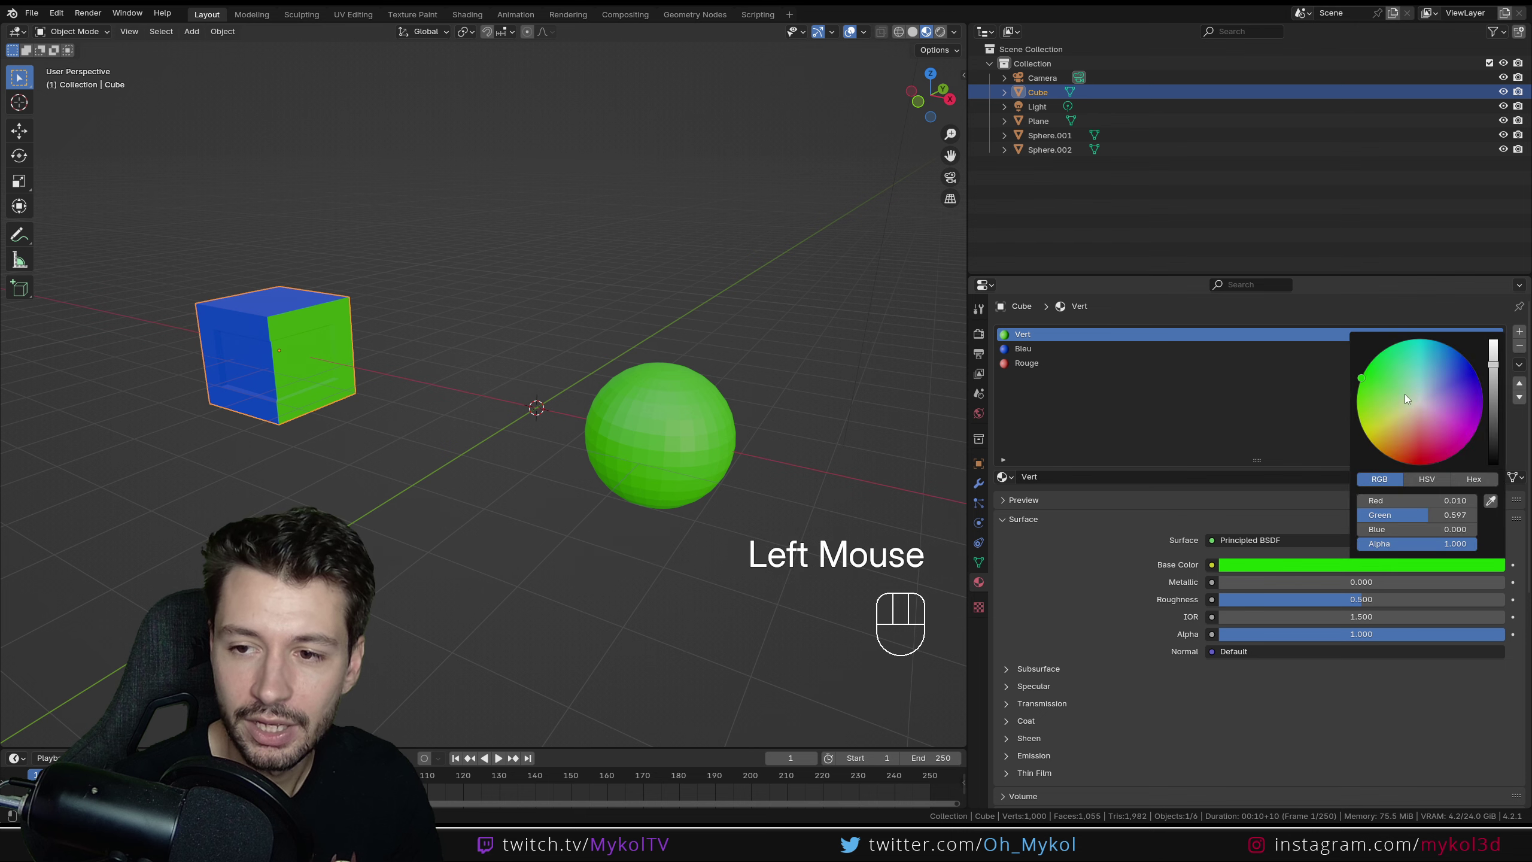
left_click_drag(1405, 394, 1363, 431)
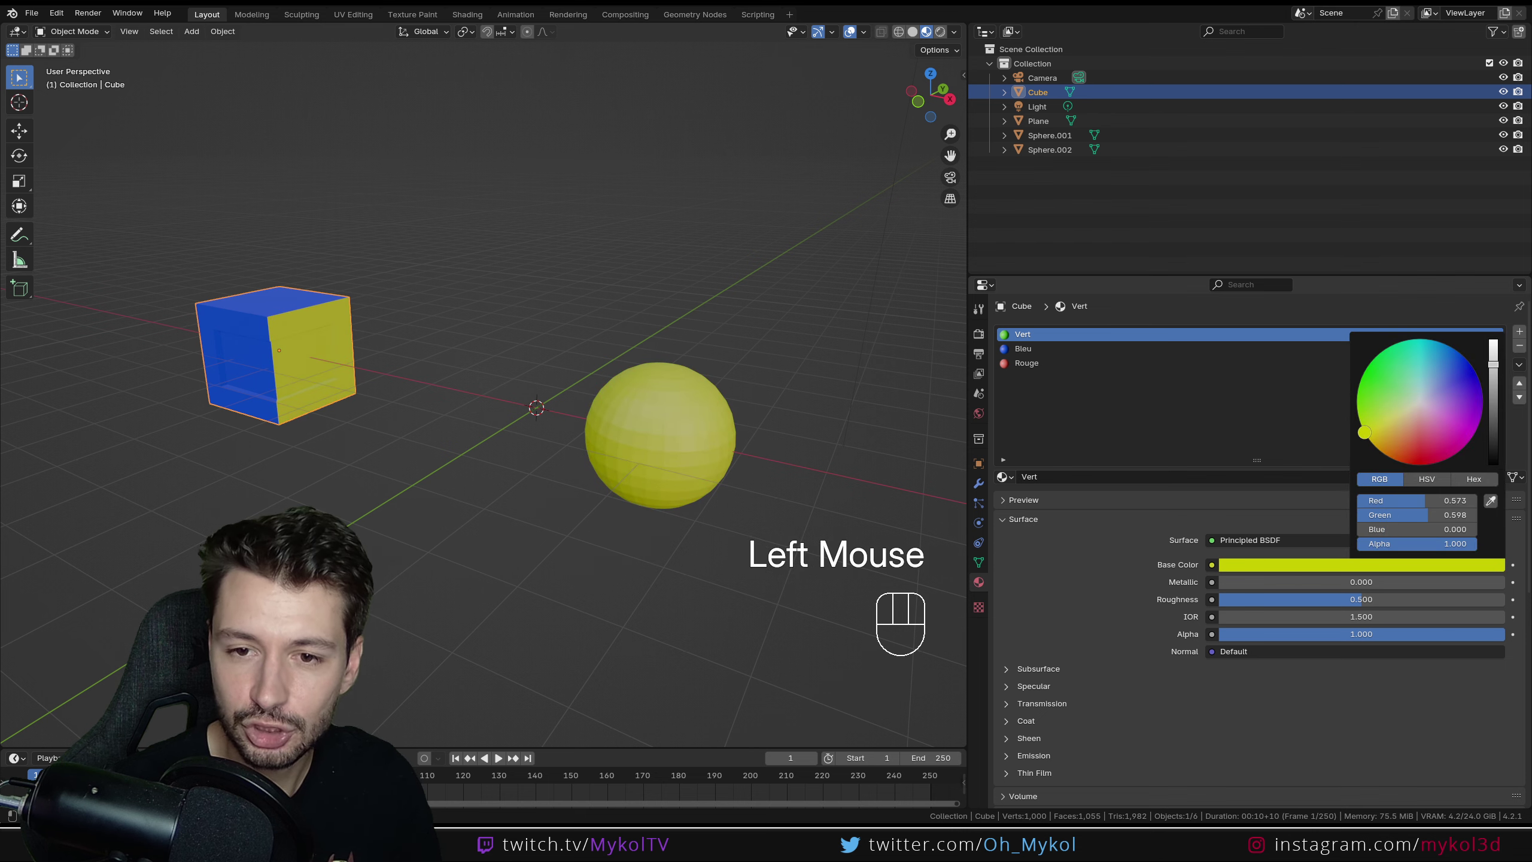
middle_click_drag(475, 351, 395, 422)
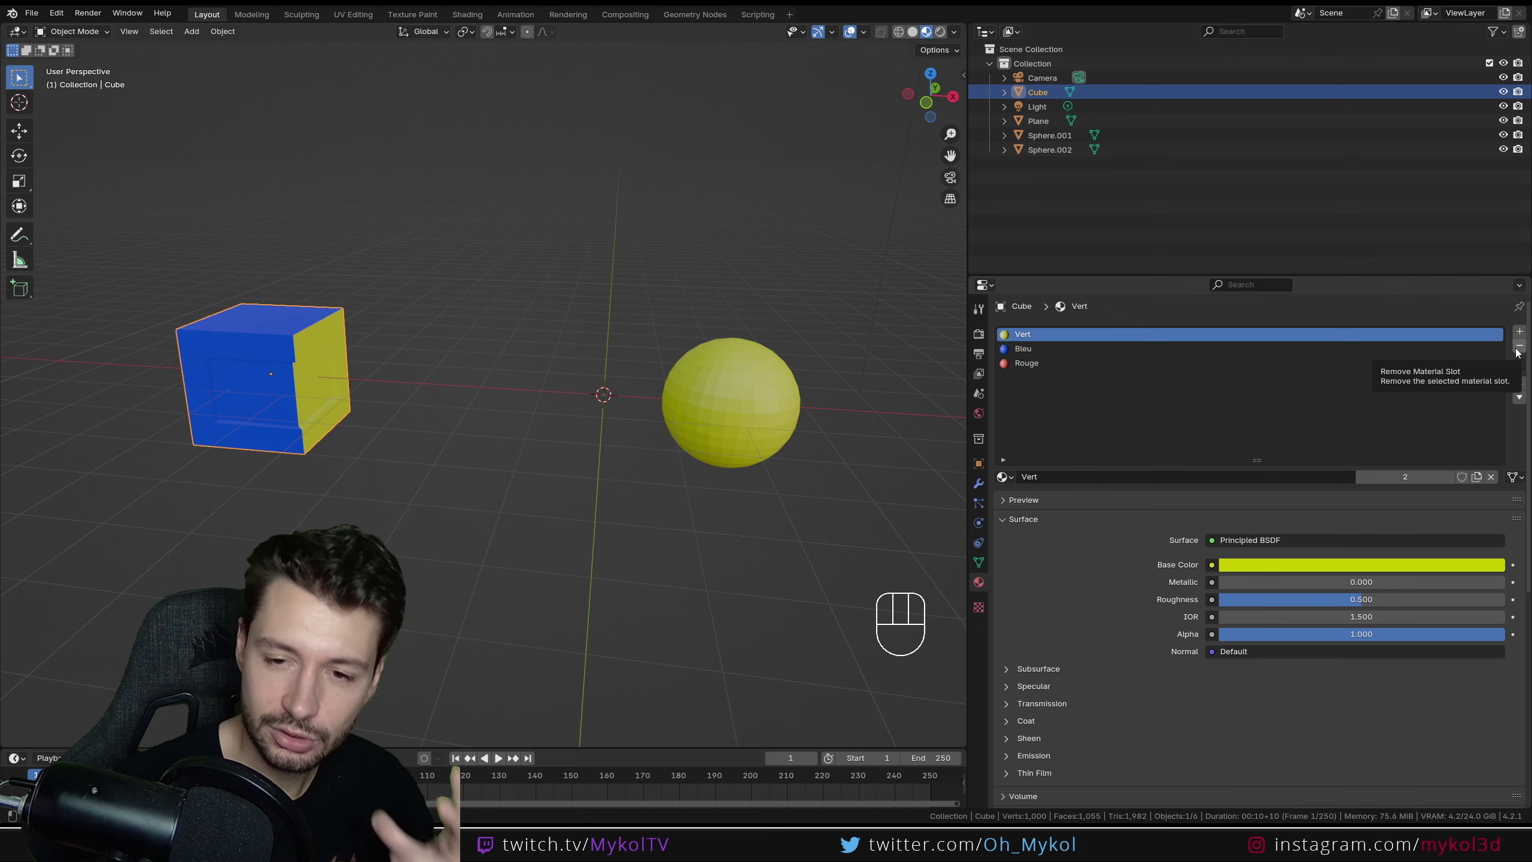
Step: Unlink the Vert material from the cube's first slot and undo the unlinking
scroll(692, 462, "down", 2)
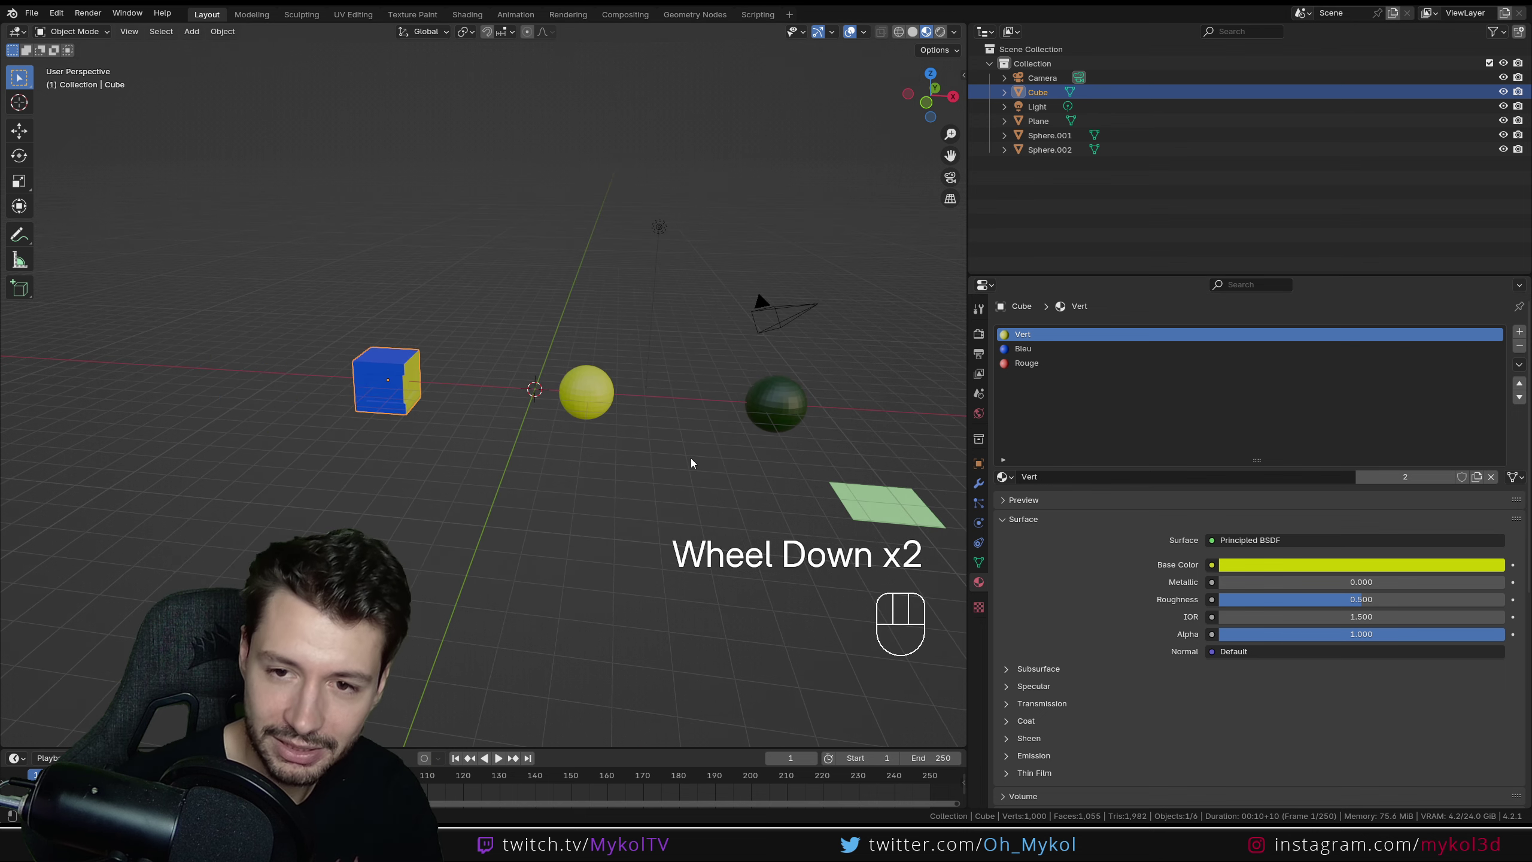
left_click(1491, 477)
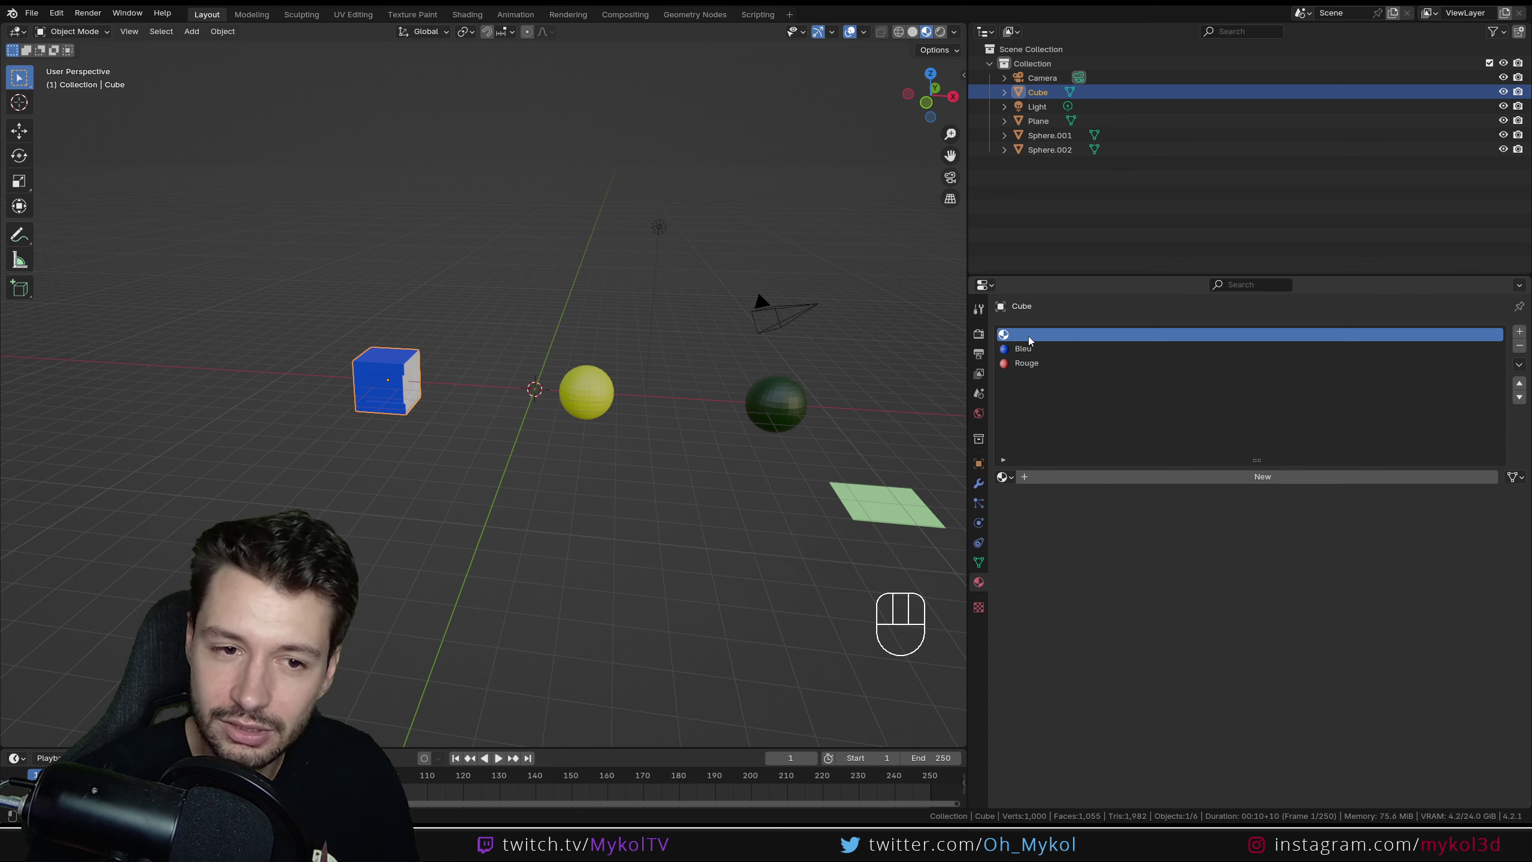
key("ctrl+z")
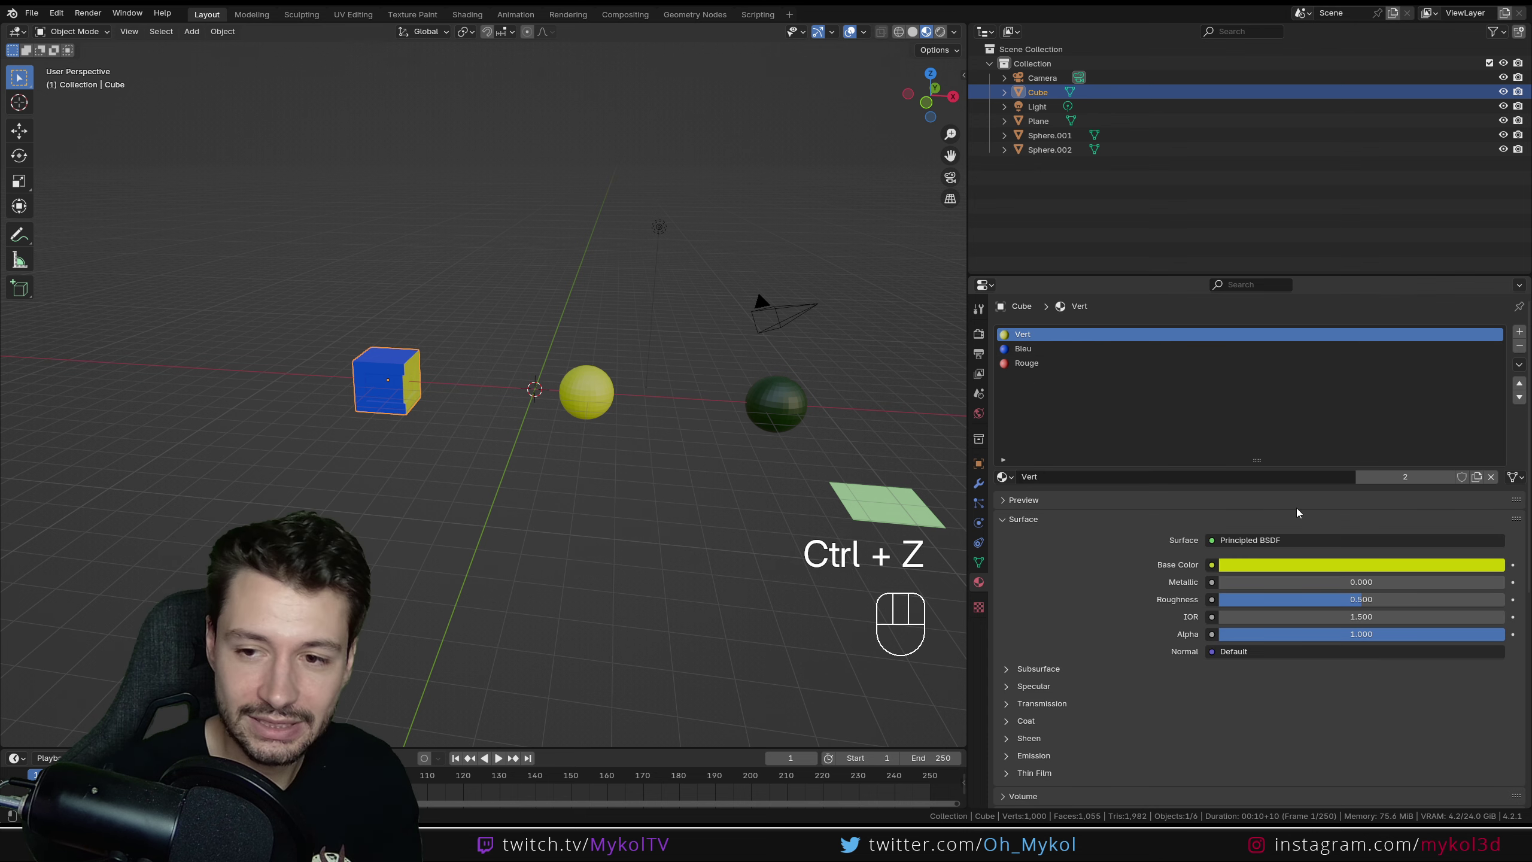
Step: Unlink the Vert material from its slot with its user count forced to zero, and undo it
key("shift")
left_click(1495, 477, "shift")
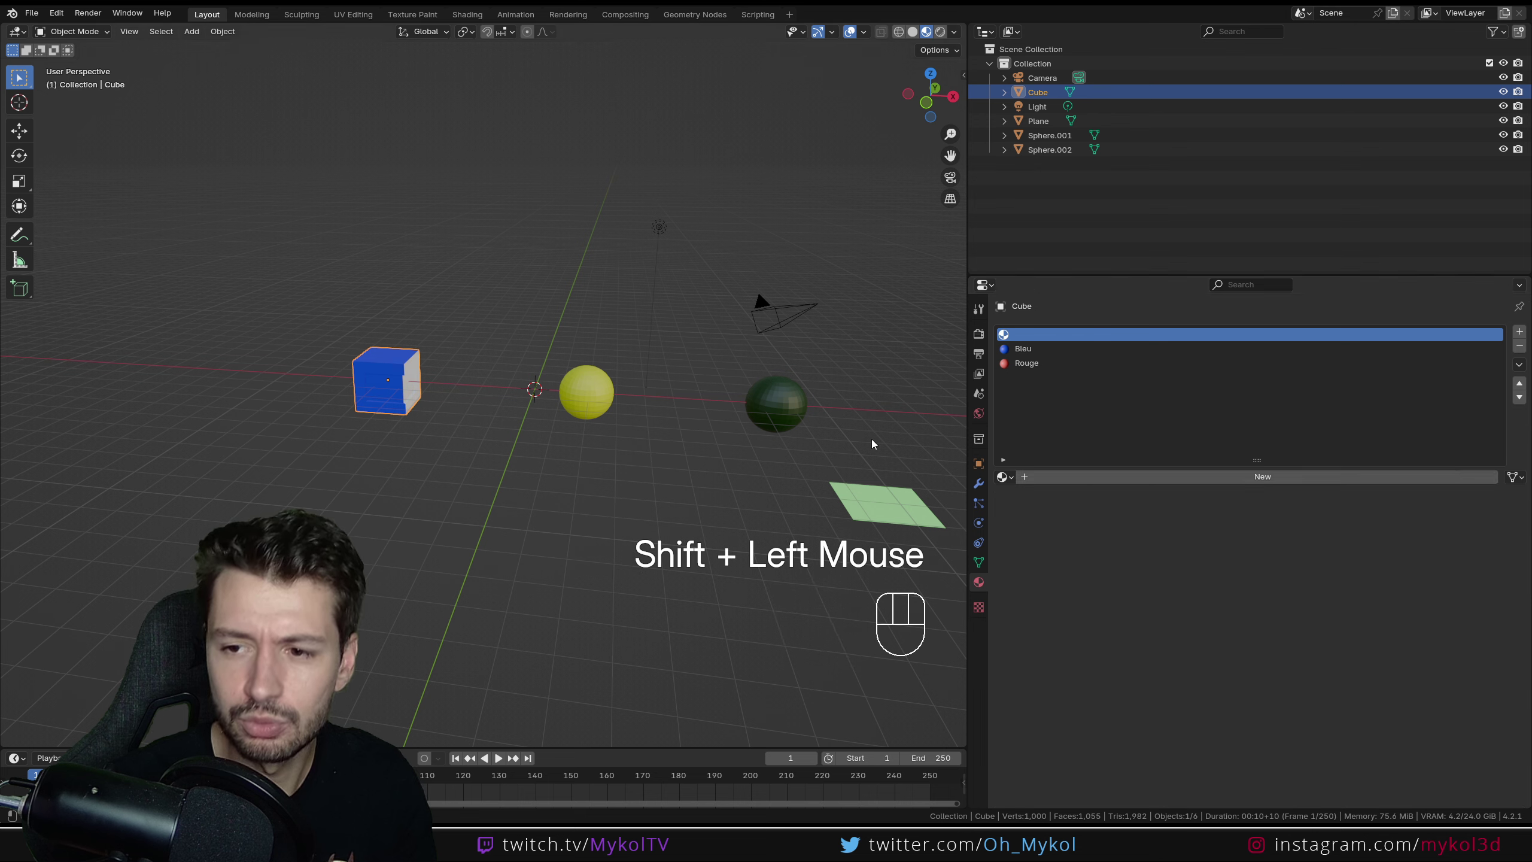
key("ctrl+z")
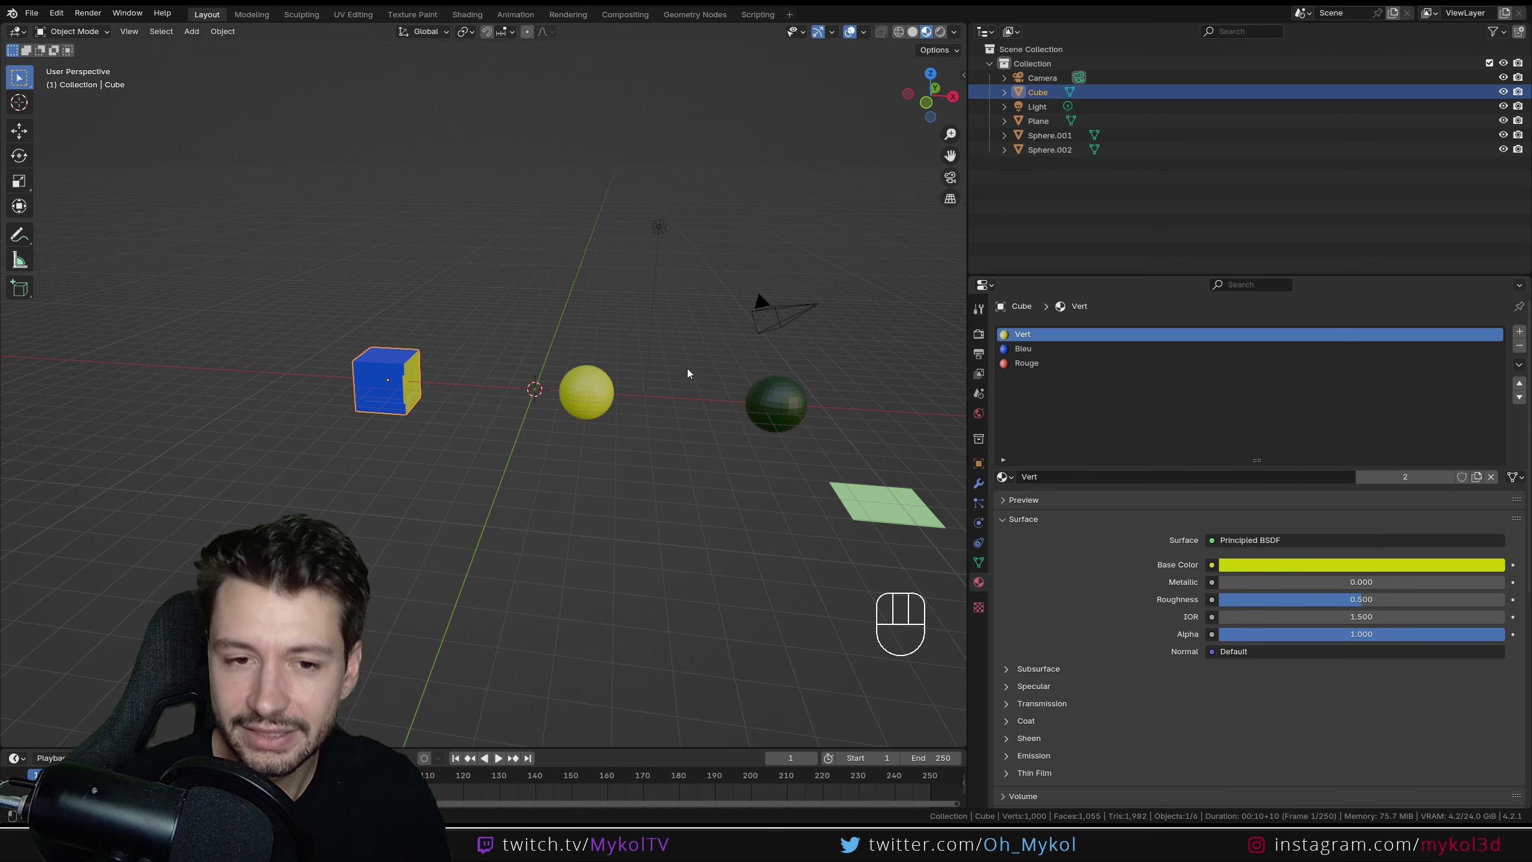
Step: Select the dark green sphere to display its VertF material
scroll(730, 453, "up", 3)
middle_click_drag(730, 452, 596, 418, "shift")
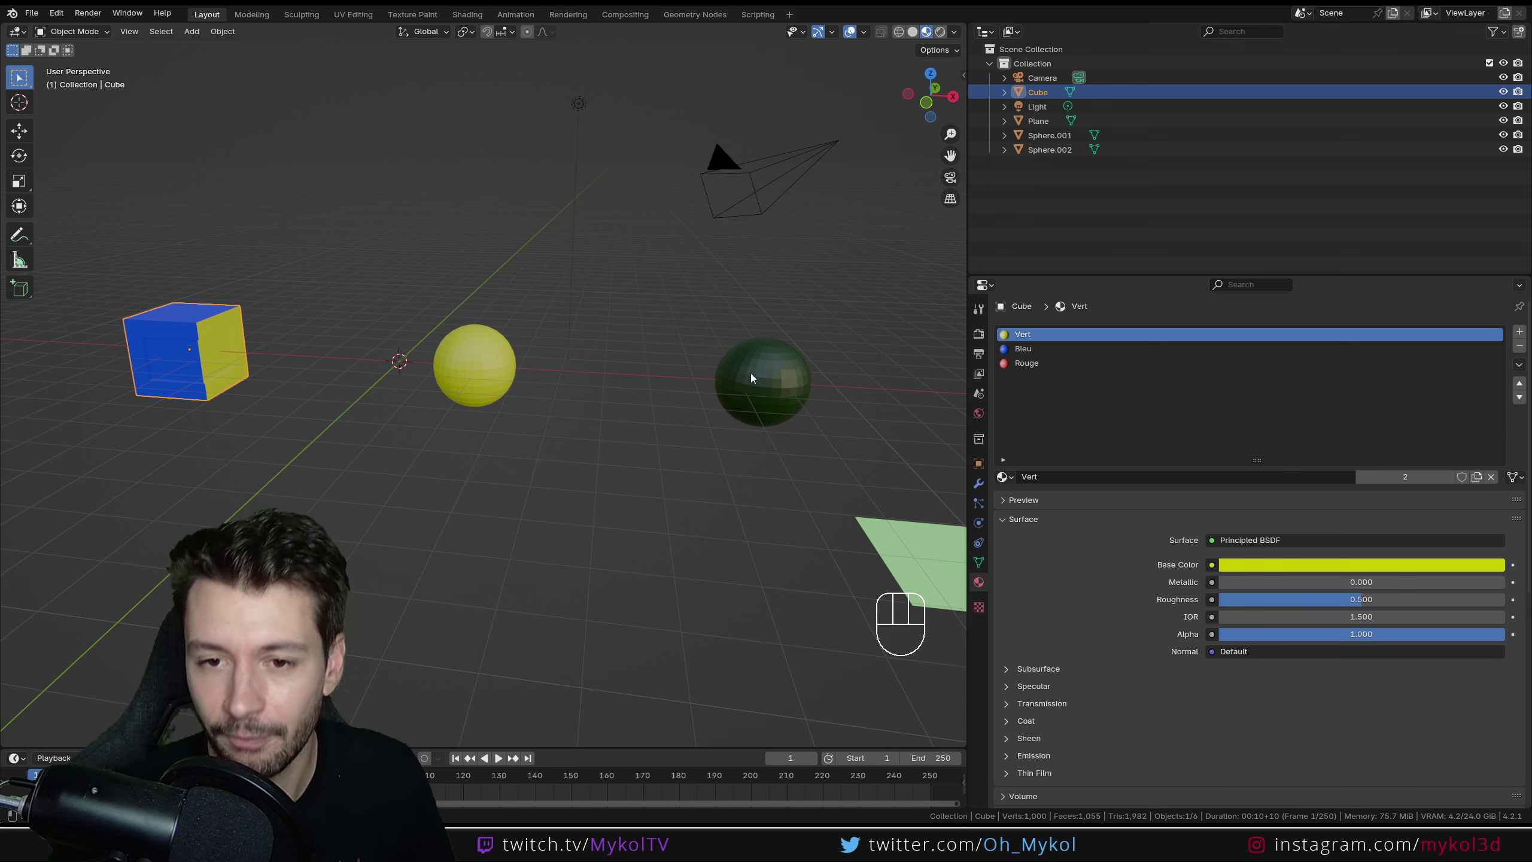
left_click(791, 379)
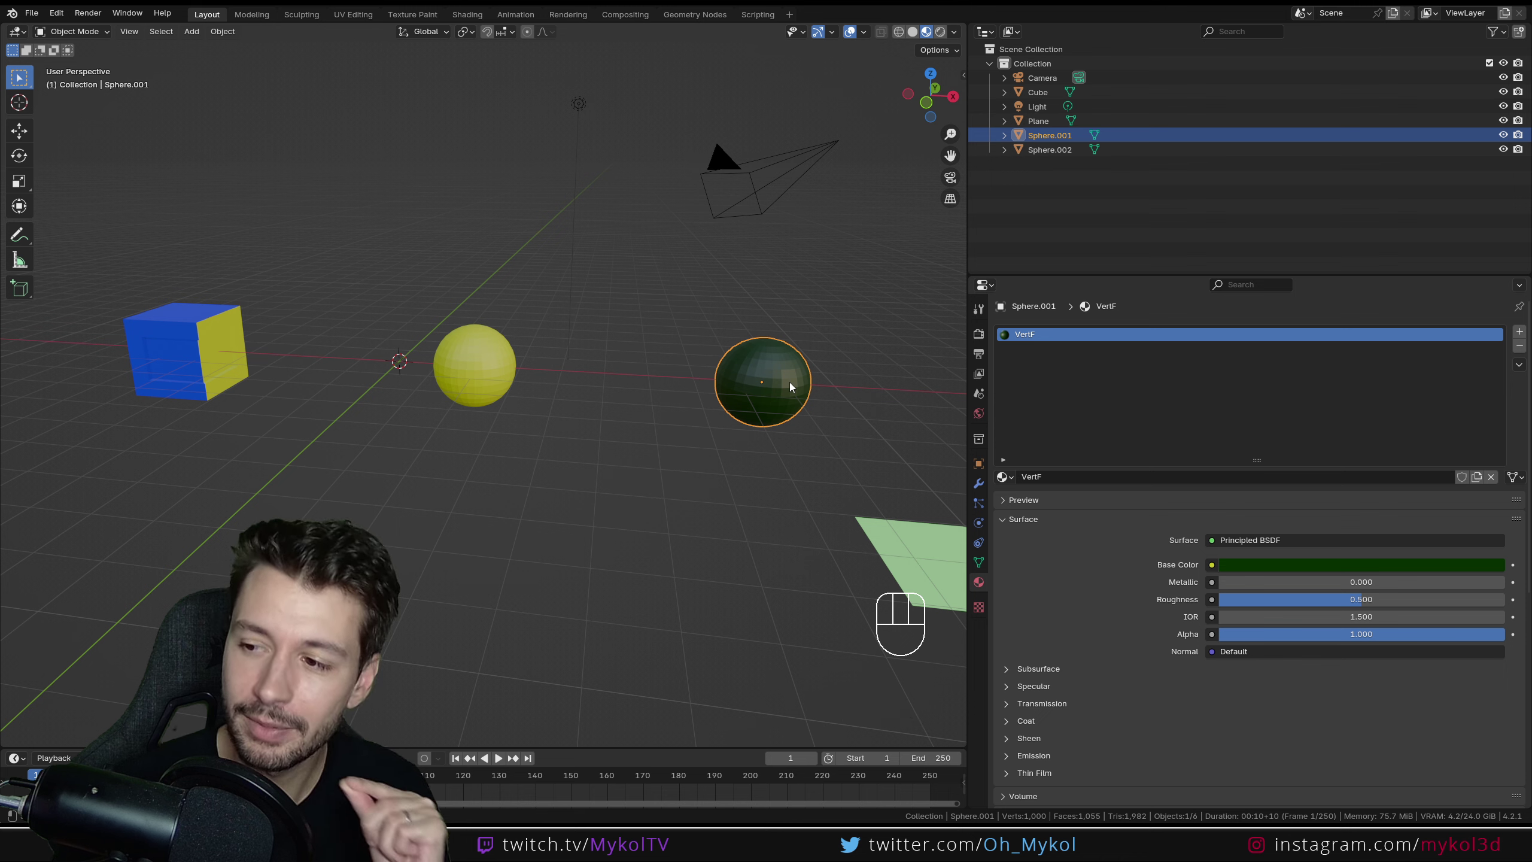
scroll(791, 386, "down", 2)
scroll(793, 409, "up", 2)
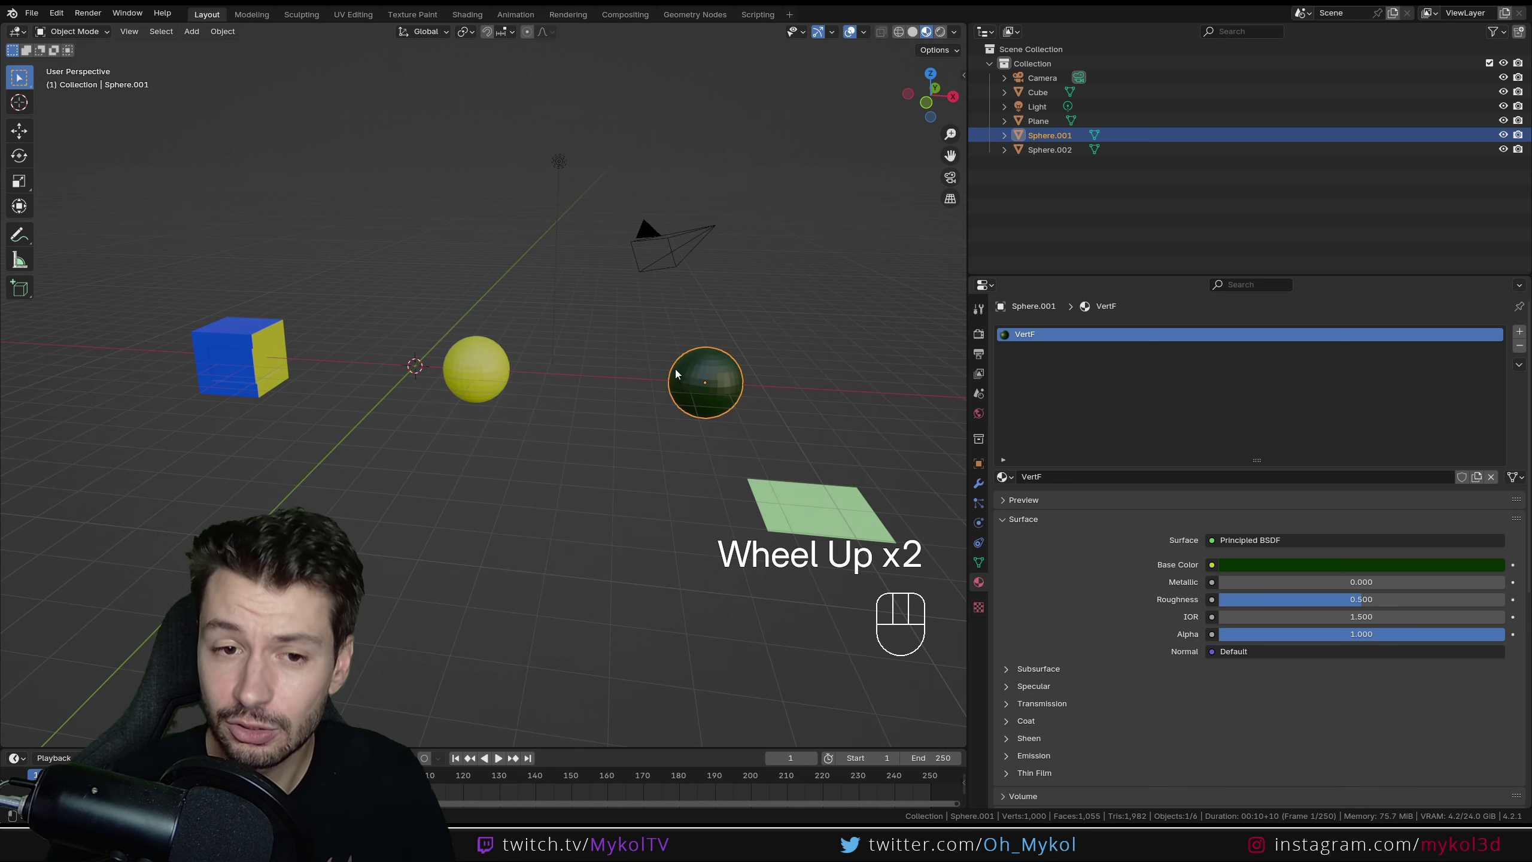
middle_click_drag(735, 386, 614, 378, "shift")
scroll(614, 379, "up", 3)
middle_click_drag(769, 379, 602, 434, "shift")
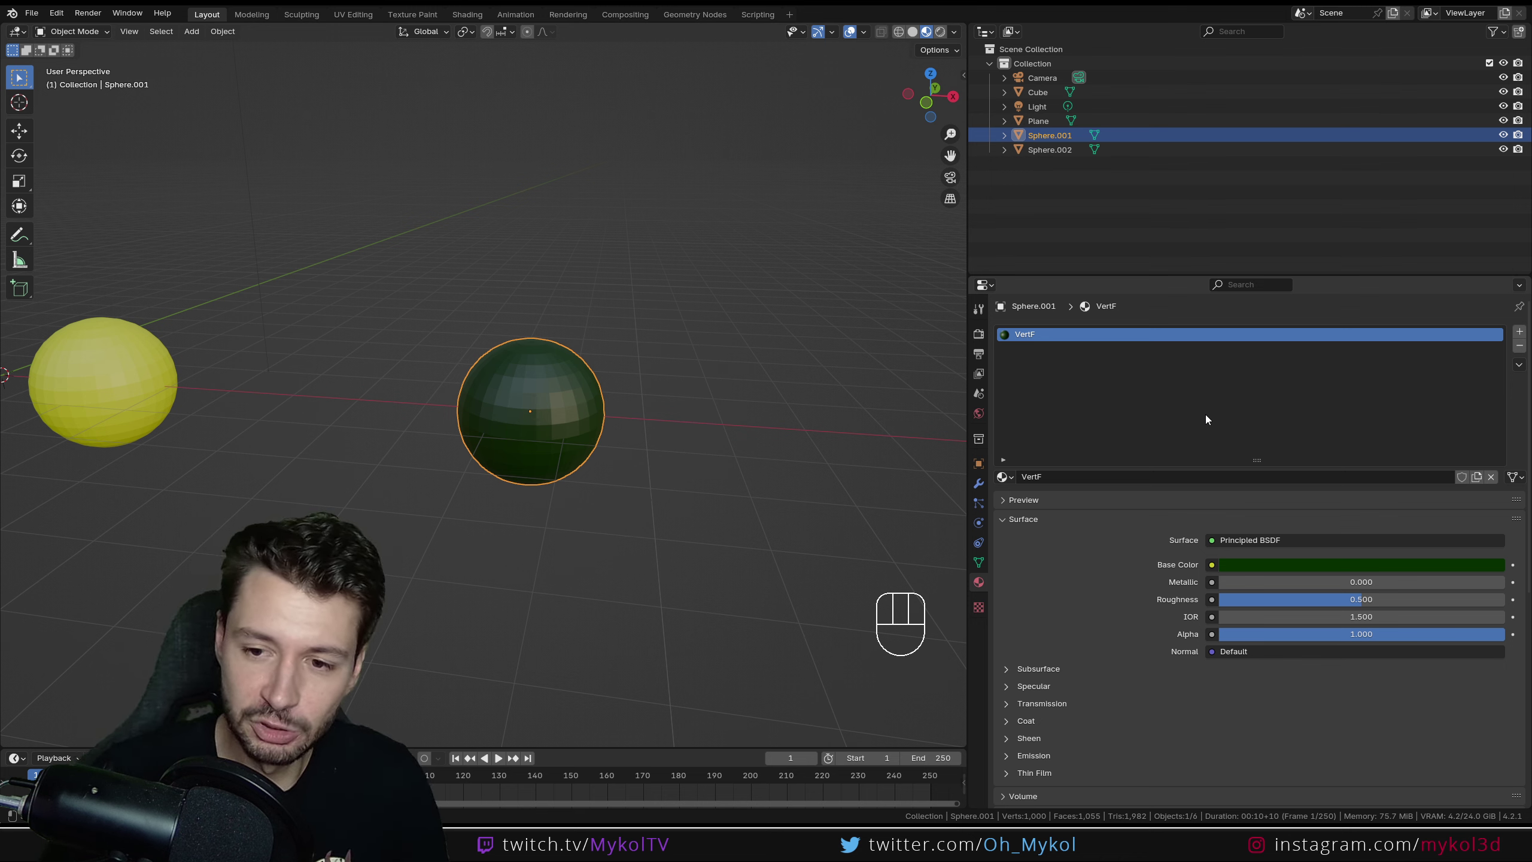
scroll(572, 408, "down", 2)
middle_click_drag(572, 407, 596, 481, "shift")
scroll(637, 447, "up", 1)
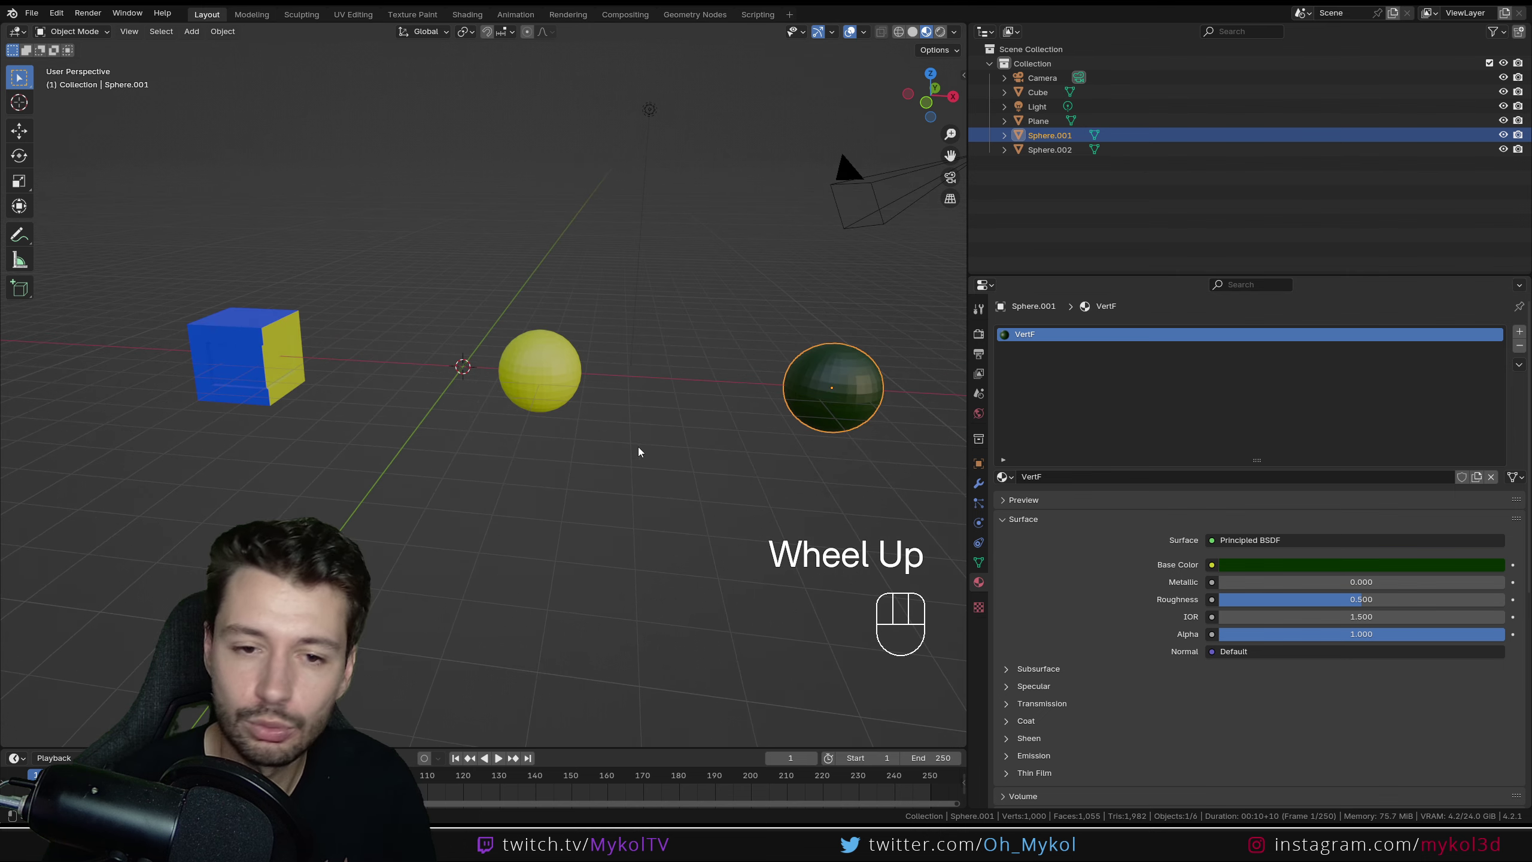
middle_click_drag(652, 426, 759, 444)
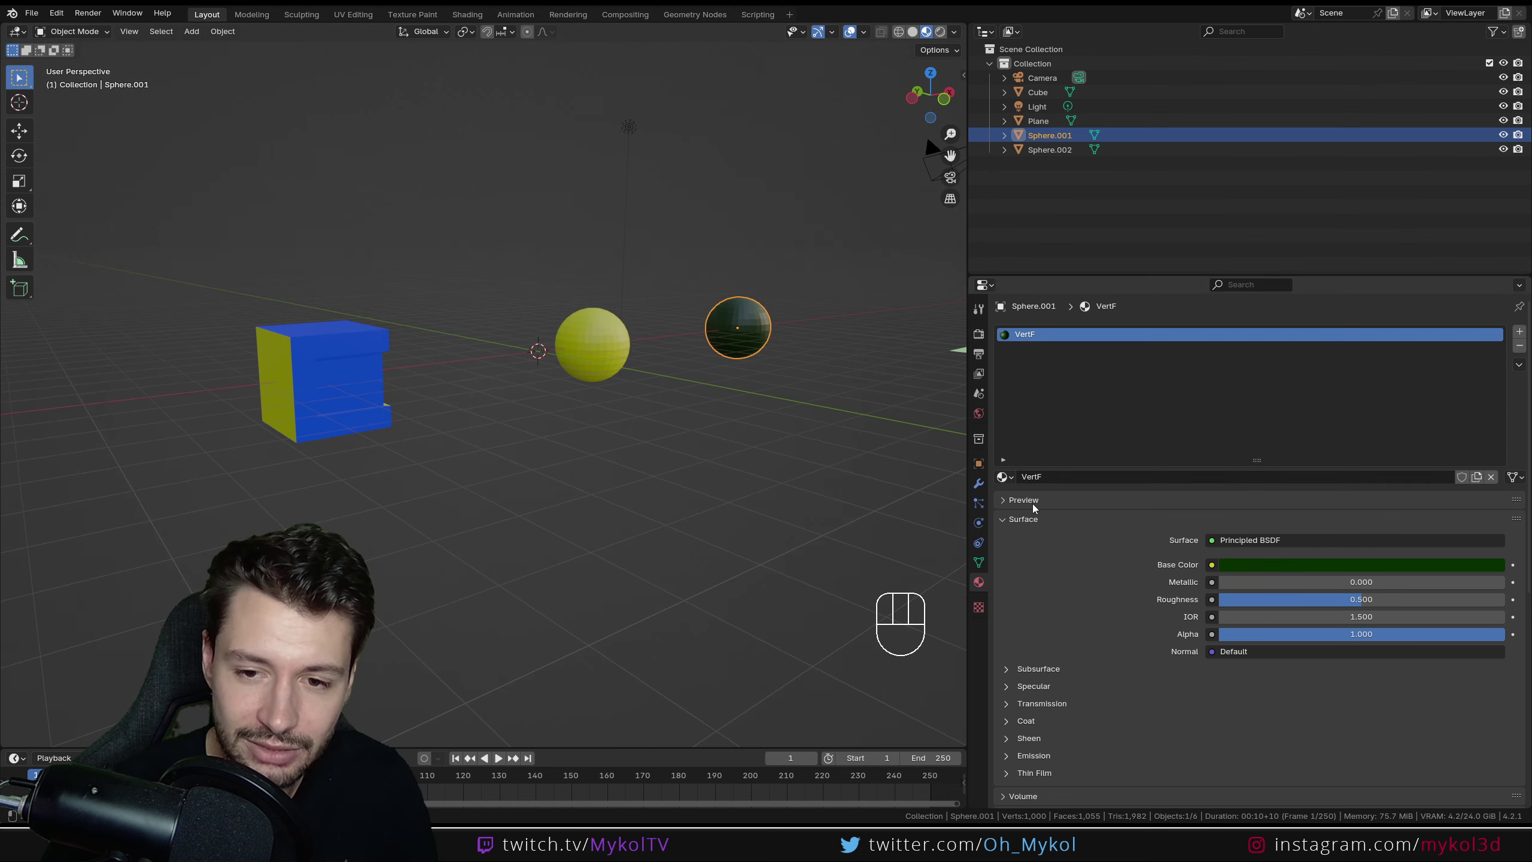
Step: Enlarge the Properties editor, inspect the VertF material's Subsurface and Specular settings, and collapse both sections again
left_click_drag(1033, 277, 1035, 173)
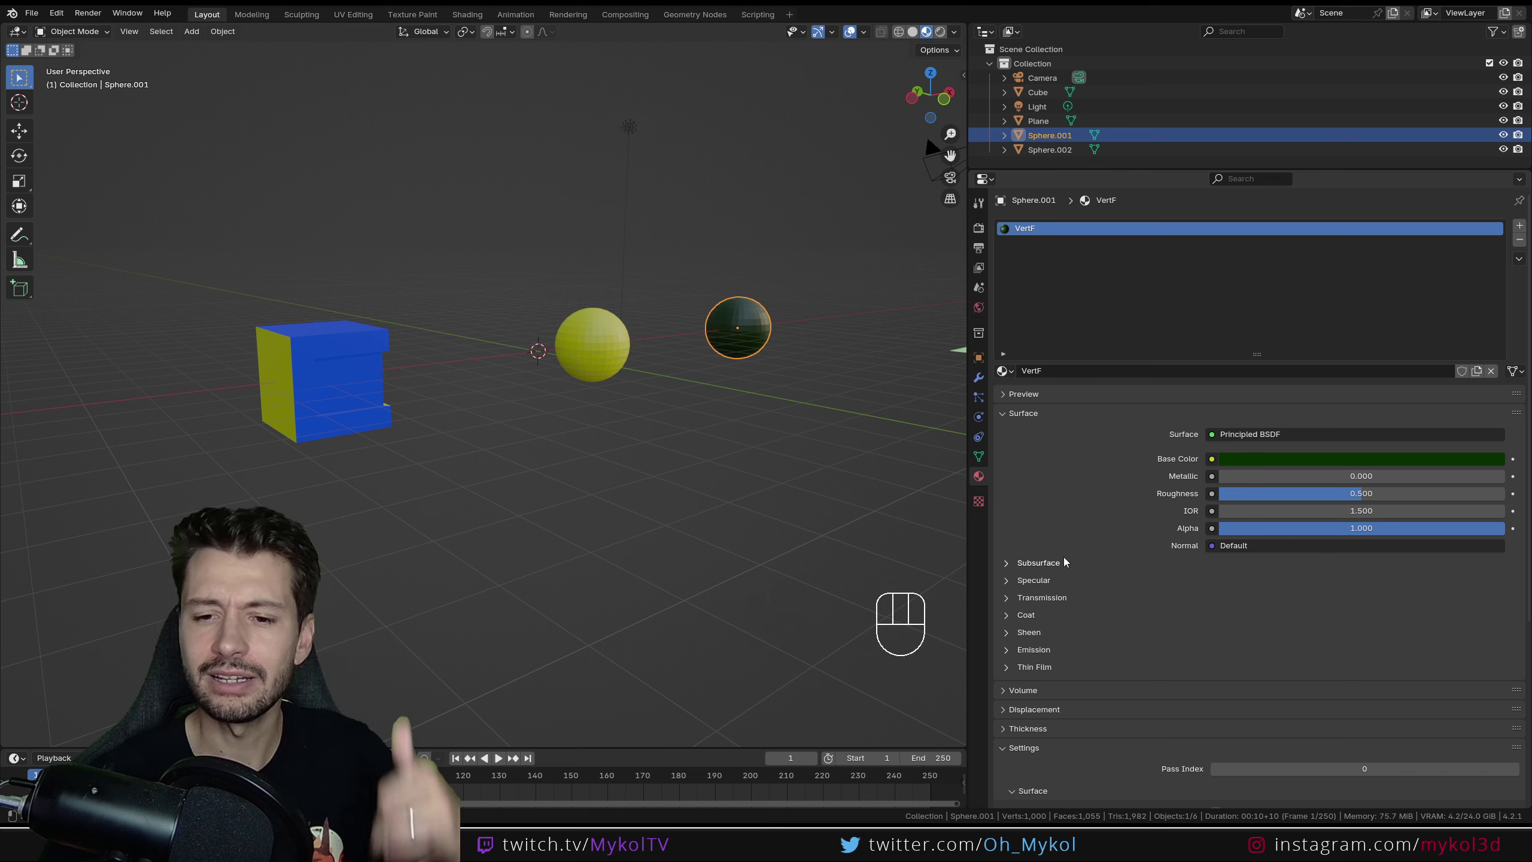
left_click(1040, 563)
left_click(1033, 696)
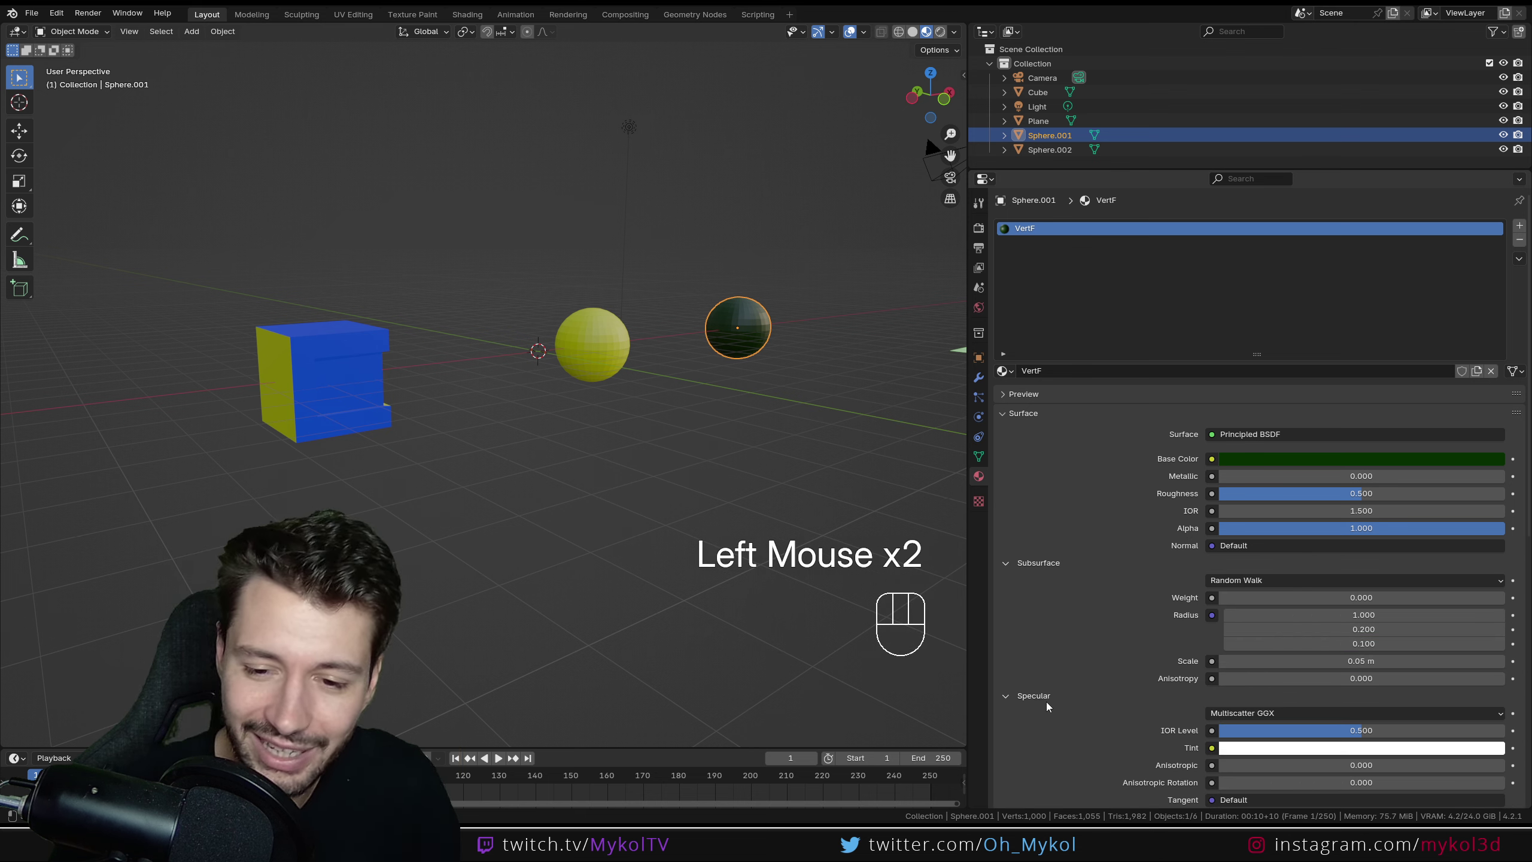
left_click(1032, 696)
left_click(1039, 562)
Step: Enlarge the Outliner area, turn it into a Shader Editor, and frame the VertF material's Principled BSDF and Material Output nodes
left_click_drag(1052, 171, 1052, 366)
left_click(985, 43)
left_click_drag(985, 33, 519, 164)
middle_click_drag(1140, 244, 1088, 256)
scroll(1122, 231, "up", 2)
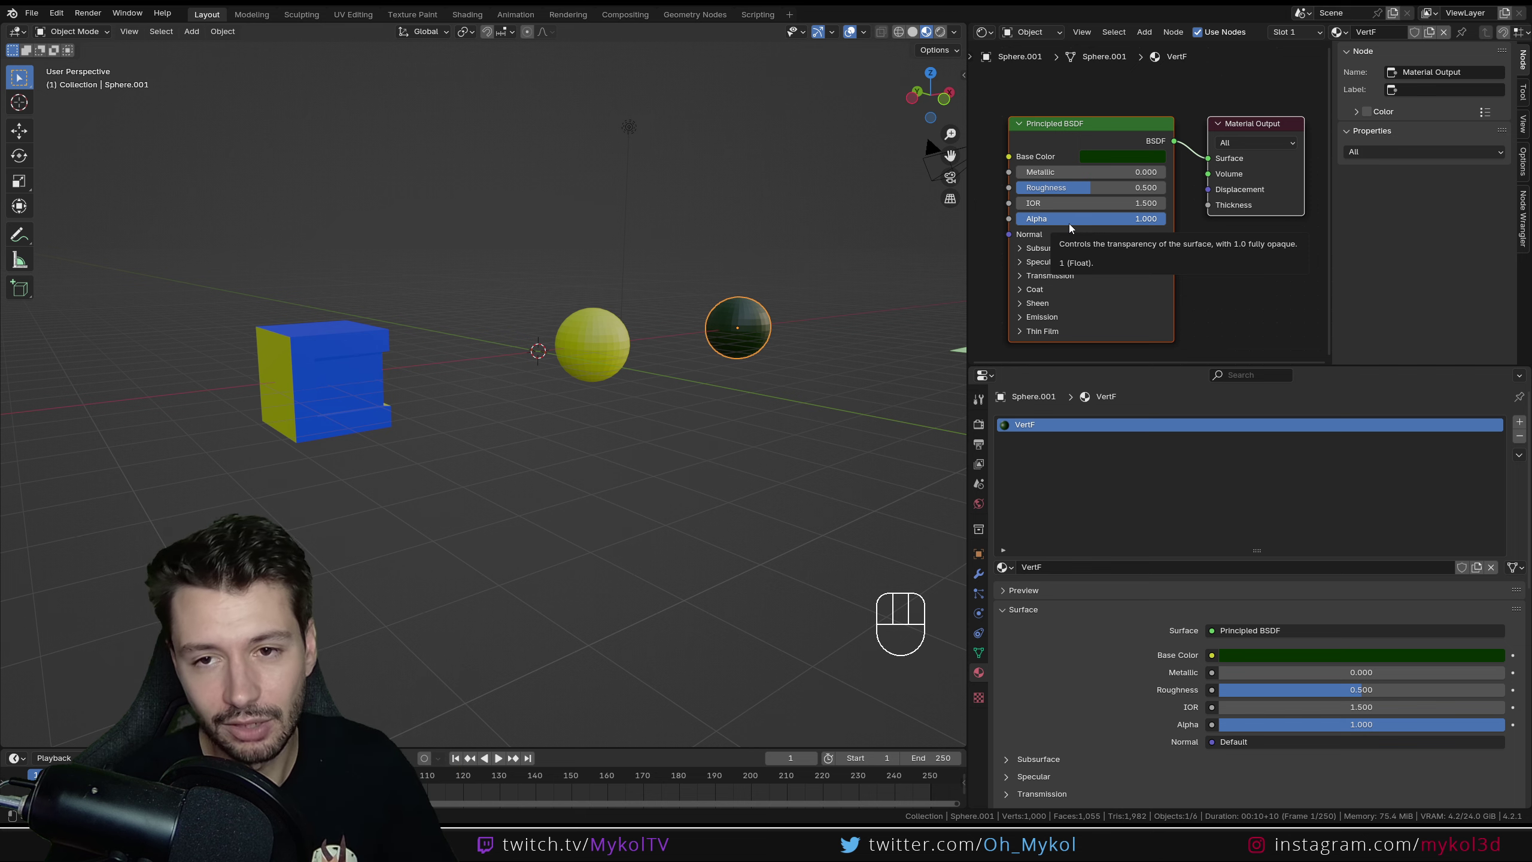
Step: Change the base color of VertF's Principled BSDF node to a very dark reddish brown
middle_click_drag(675, 338, 597, 353)
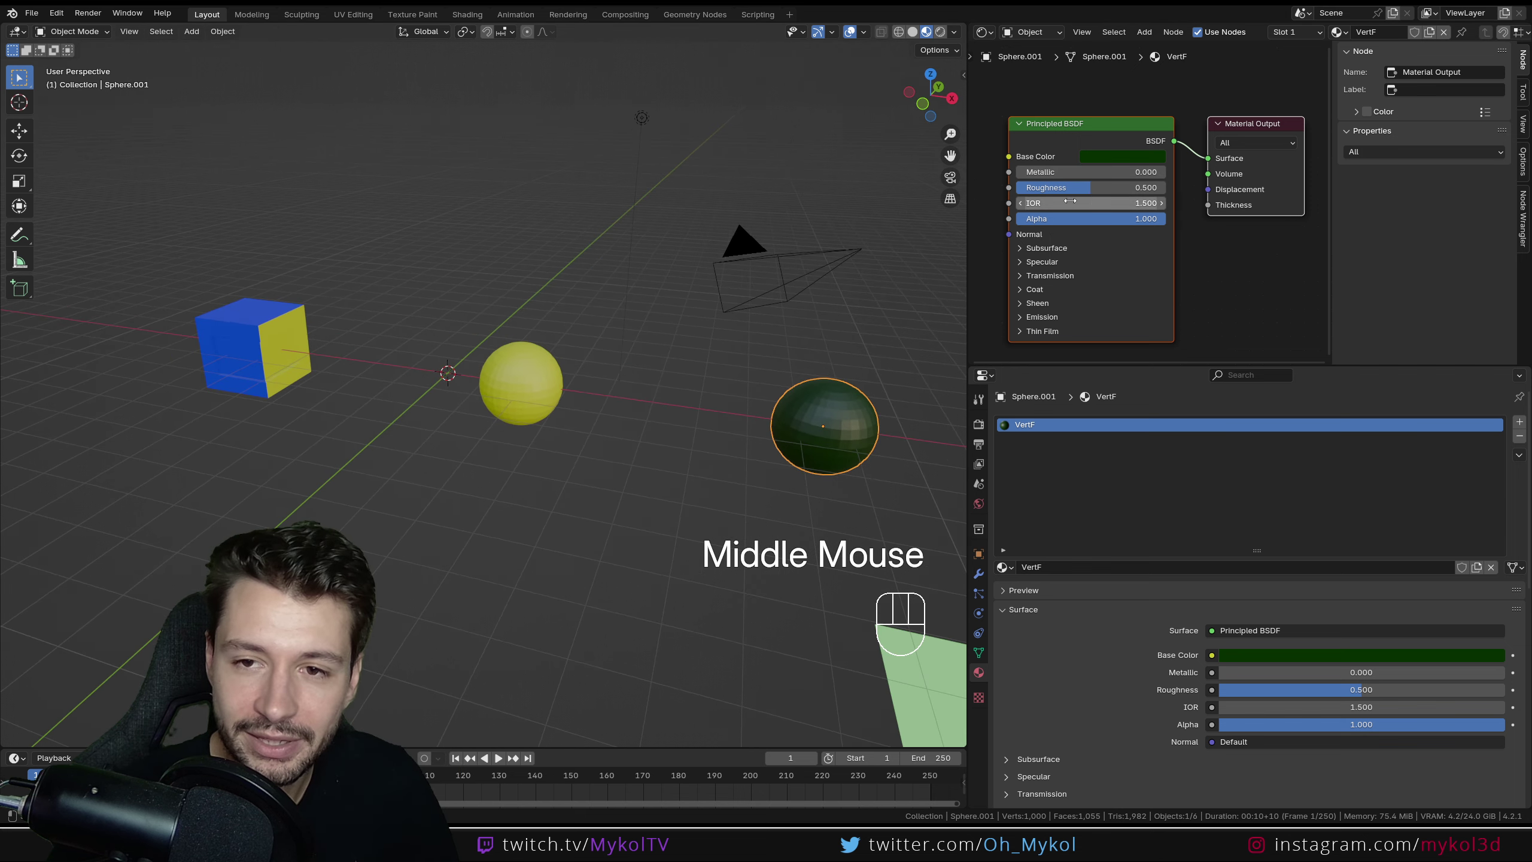
left_click(1122, 156)
left_click_drag(1149, 247, 1144, 251)
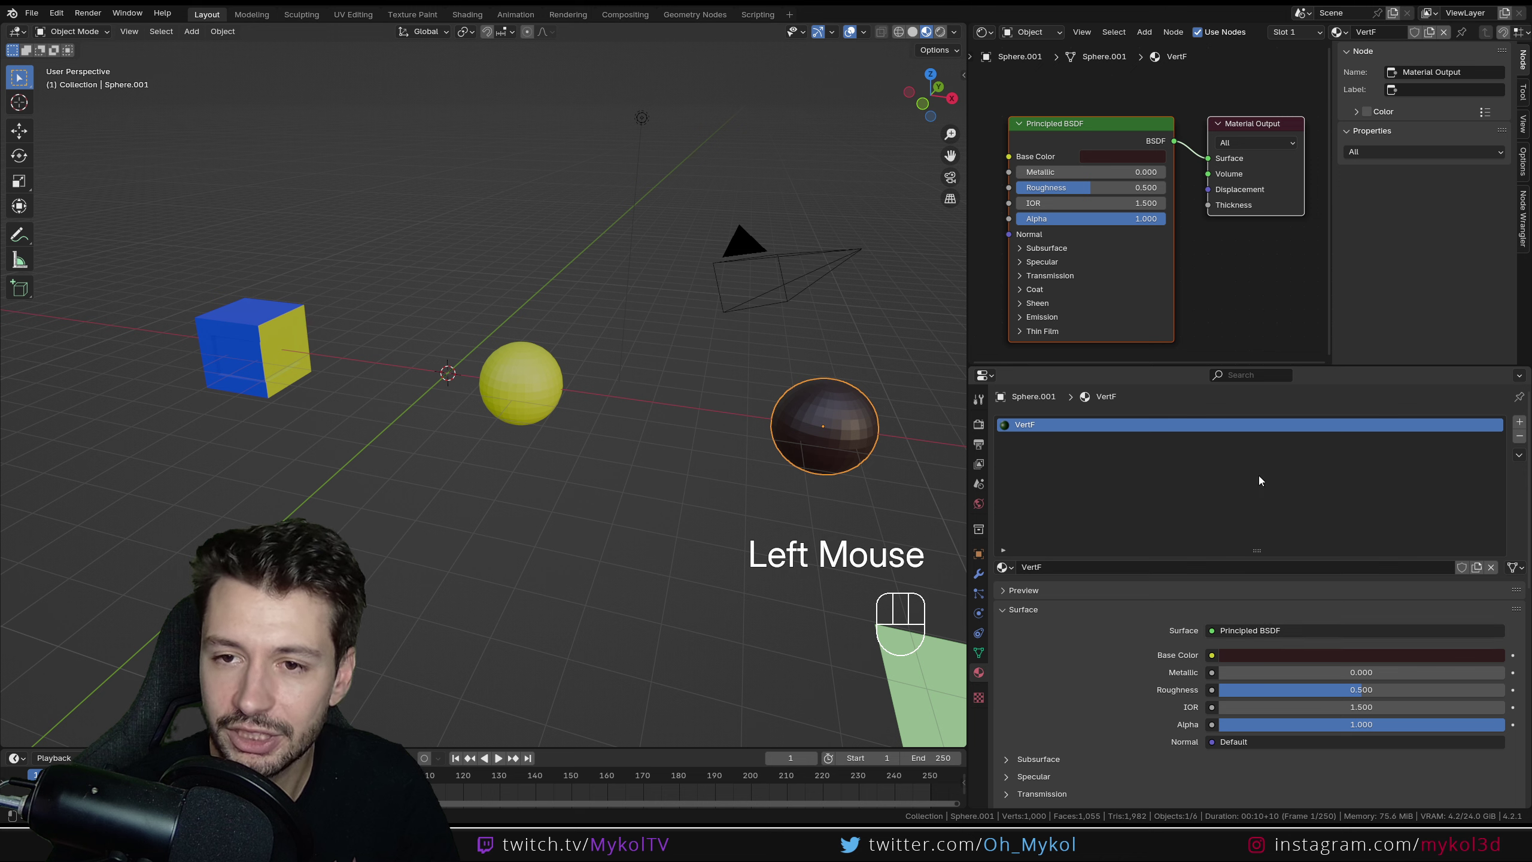